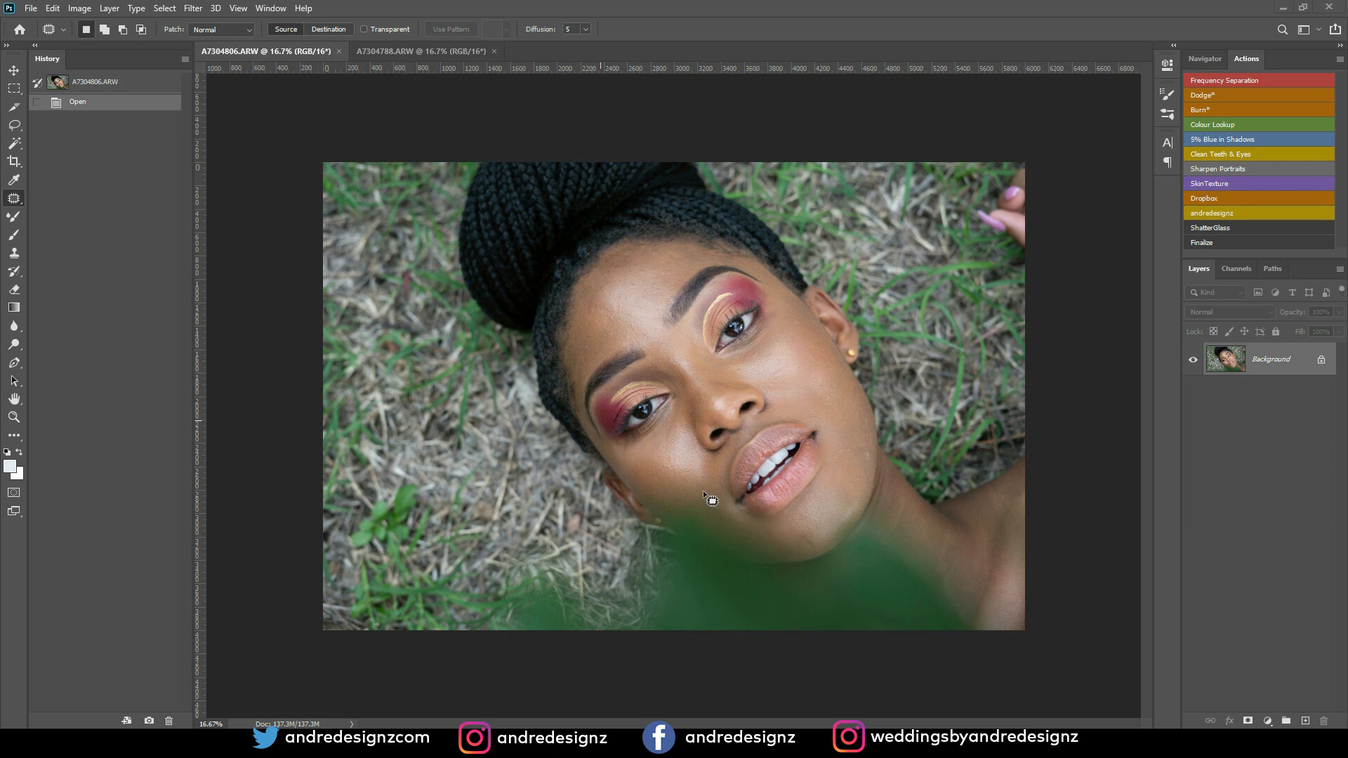
Step: Check the camera data in the file information of A7304806.ARW
{"action": "left_click", "coordinate": [31, 8]}
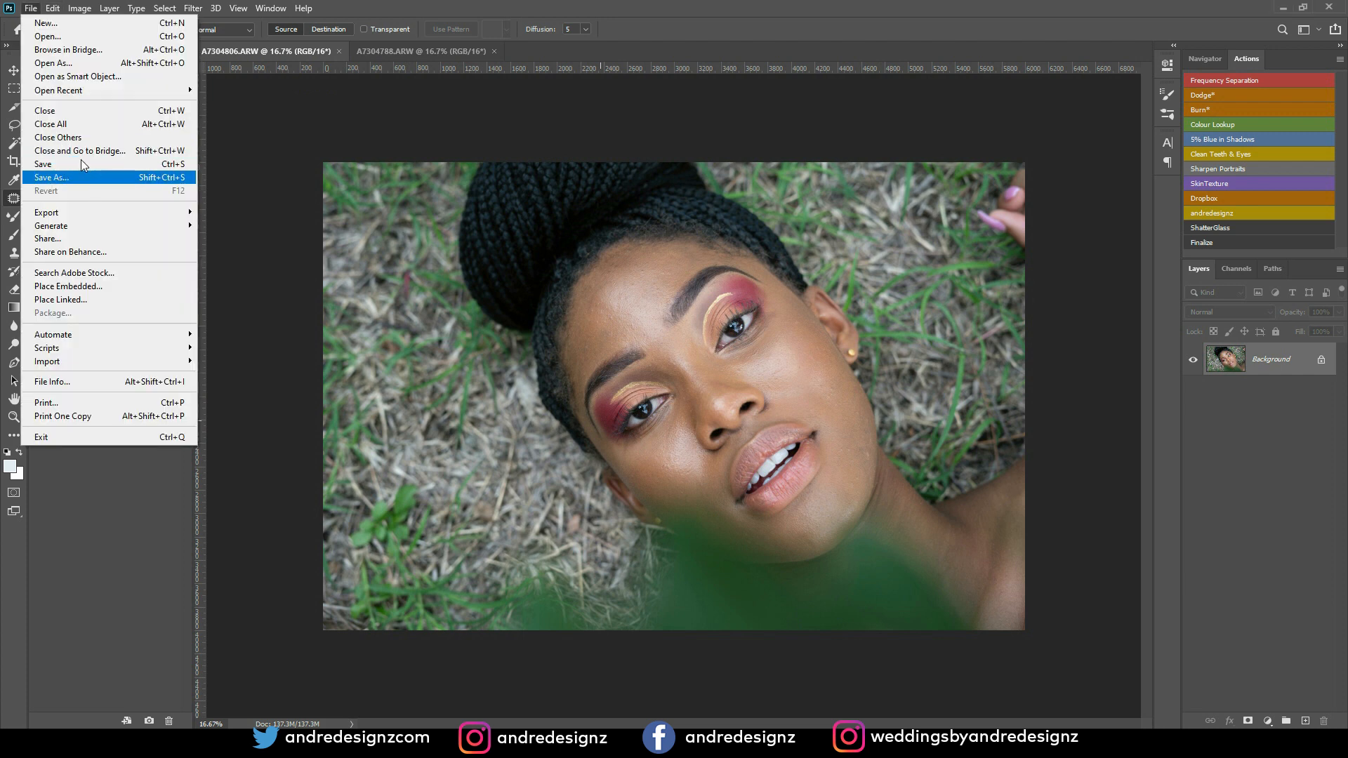
{"action": "left_click", "coordinate": [96, 383]}
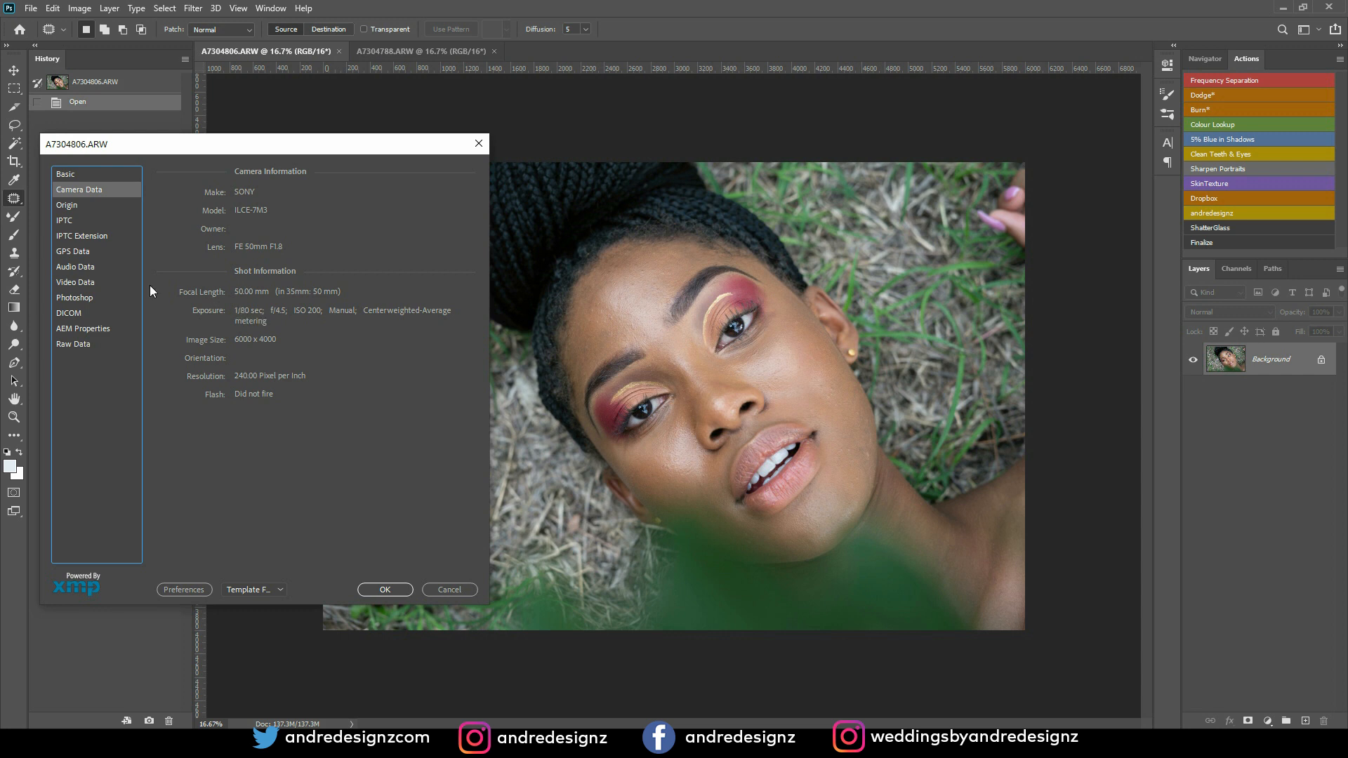
{"action": "left_click", "coordinate": [440, 587]}
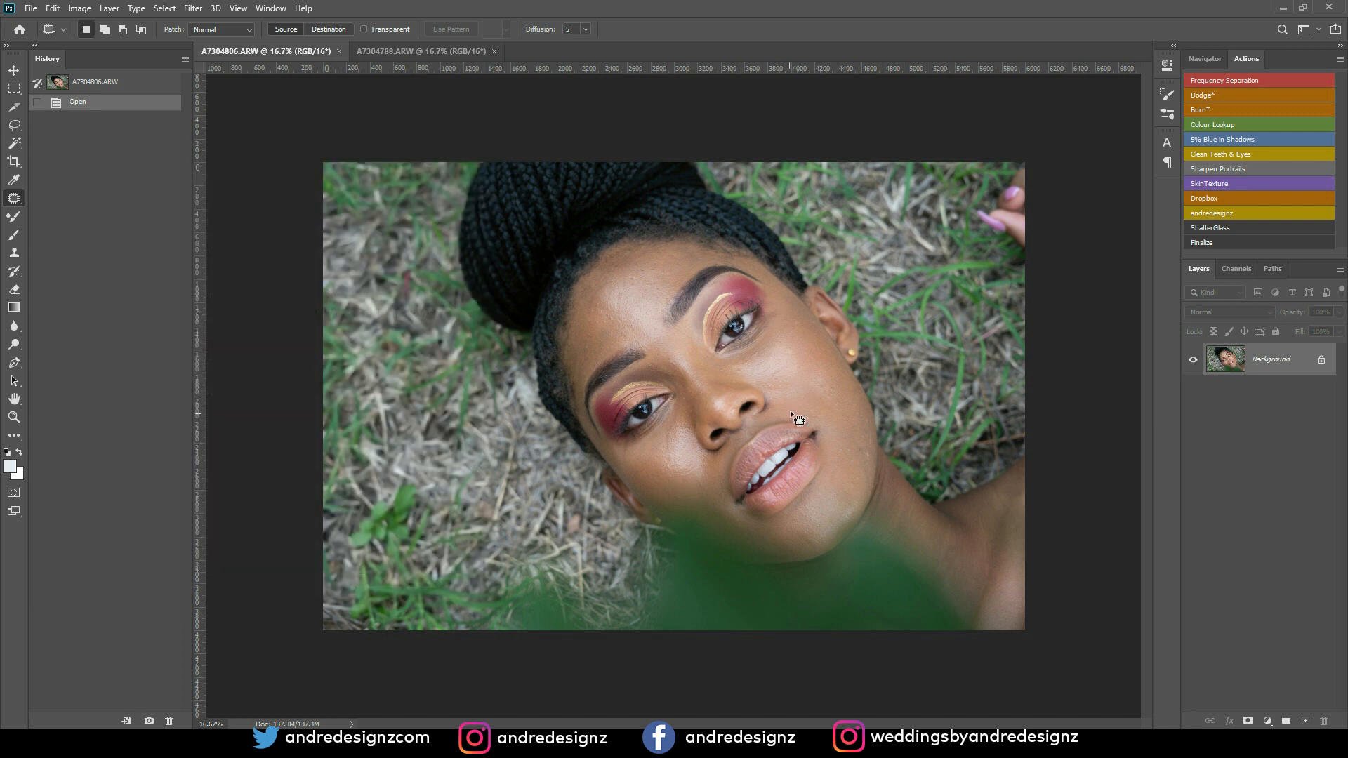
Step: Examine the A7304788.ARW portrait up close and compare it with the other open photo
{"action": "left_click", "coordinate": [421, 50]}
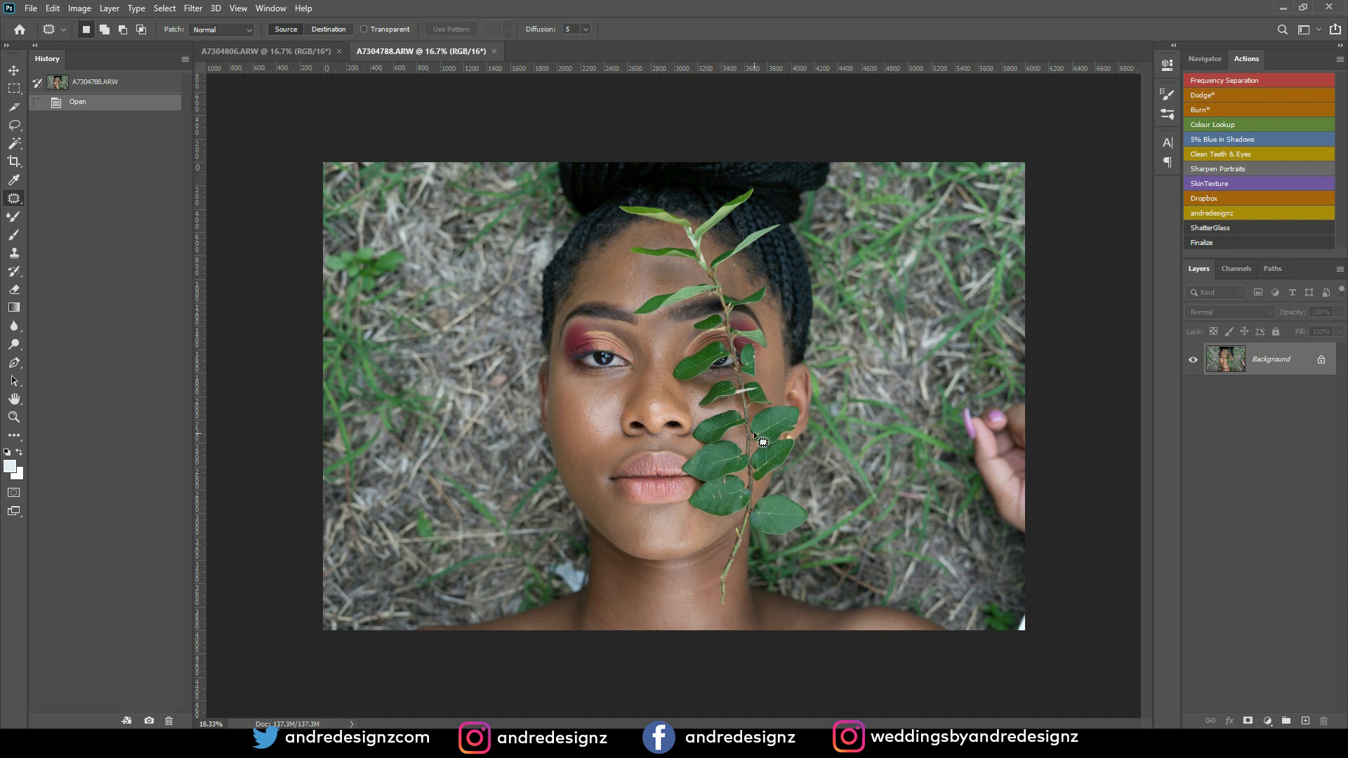
{"action": "scroll", "coordinate": [730, 390], "scroll_direction": "up", "scroll_amount": 3}
{"action": "scroll", "coordinate": [545, 372], "scroll_direction": "up", "scroll_amount": 2}
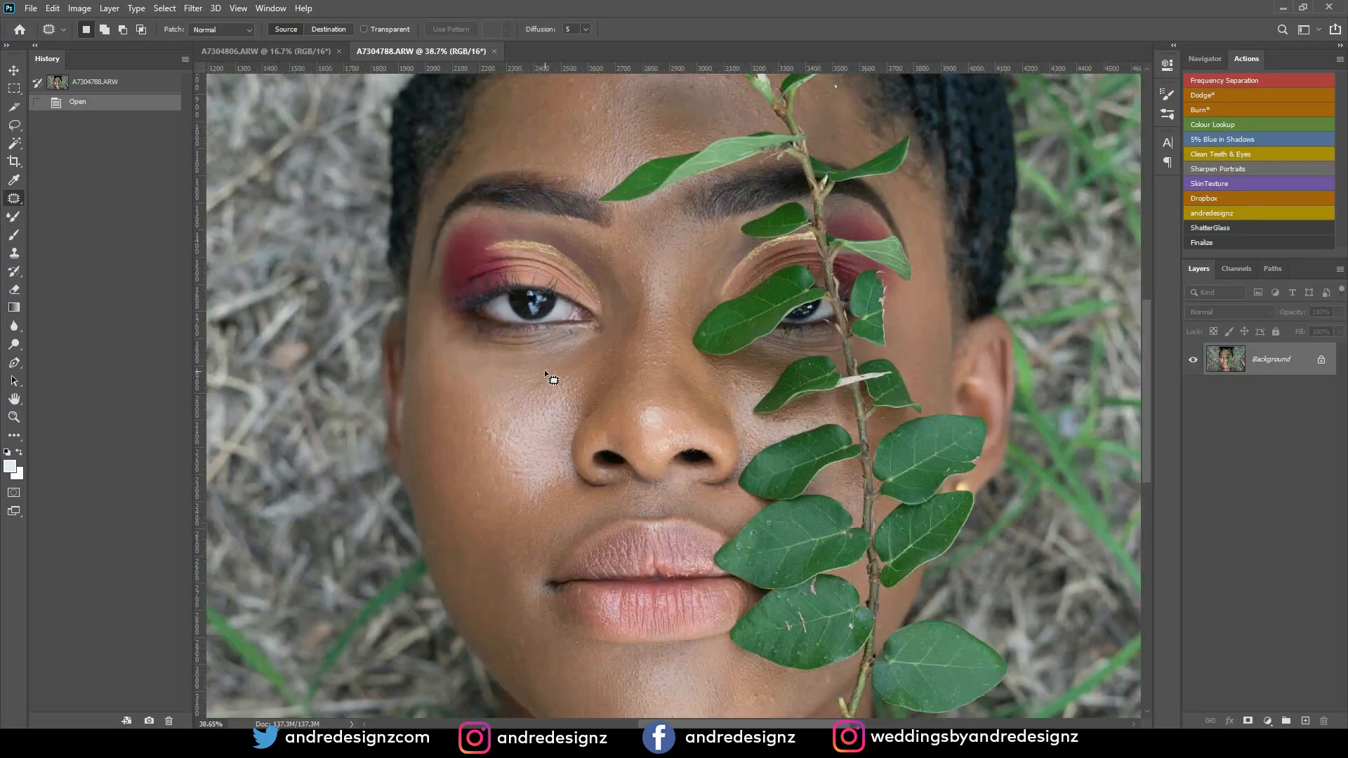
{"action": "scroll", "coordinate": [554, 274], "scroll_direction": "down", "scroll_amount": 2}
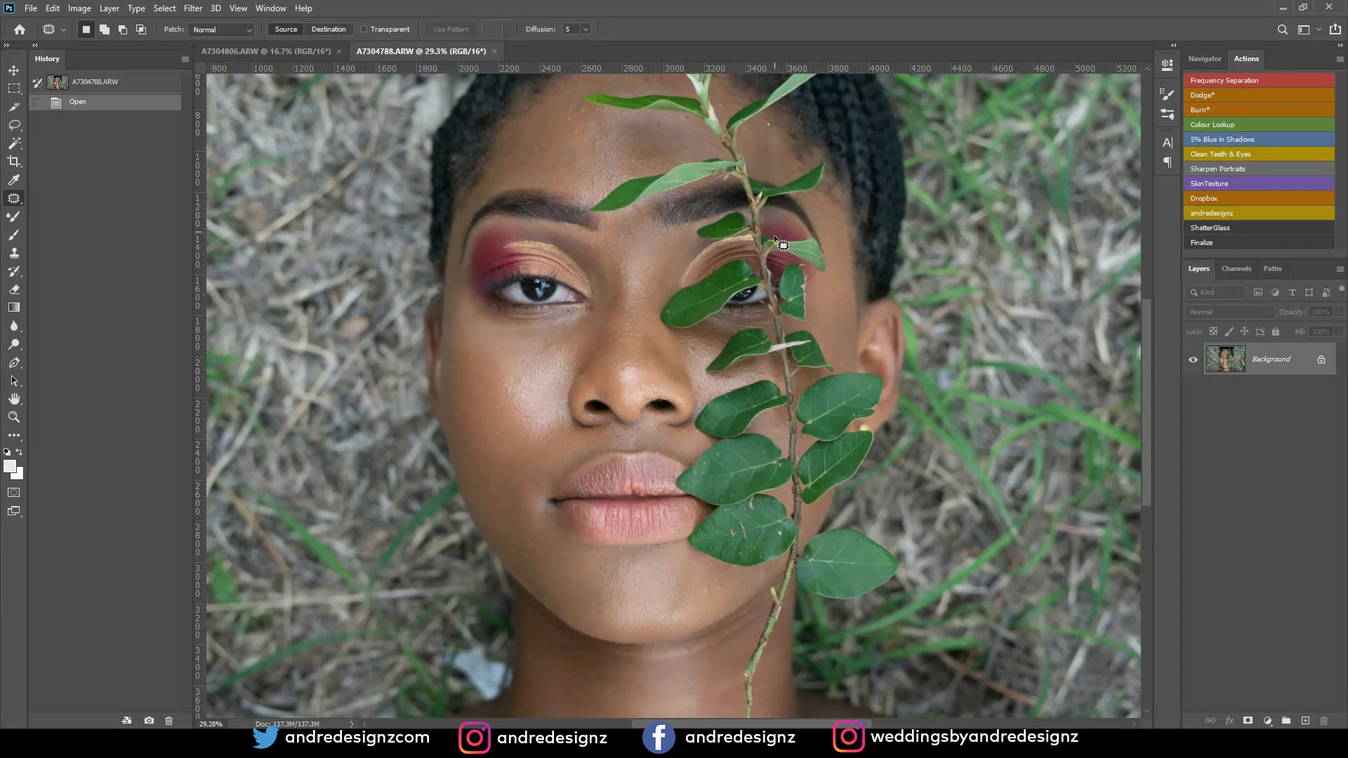
{"action": "scroll", "coordinate": [674, 330], "scroll_direction": "down", "scroll_amount": 2}
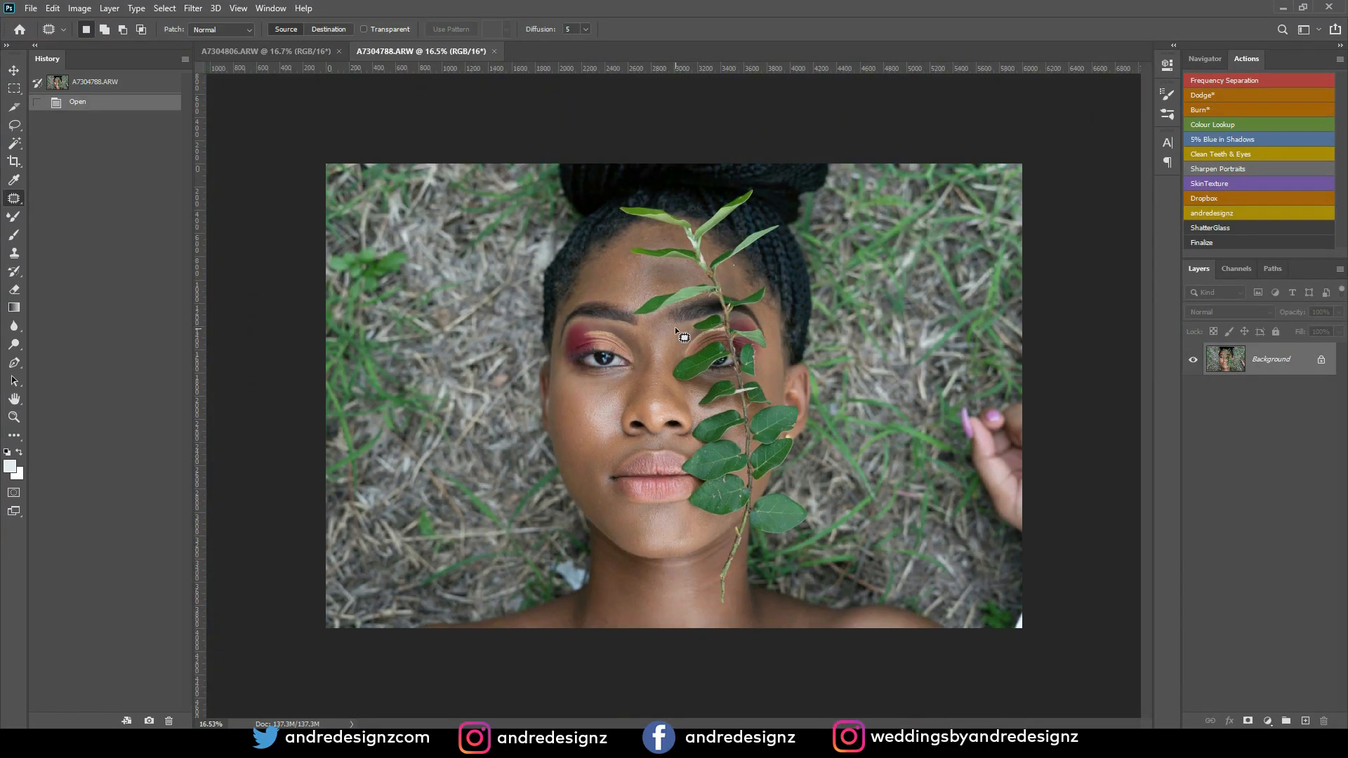
{"action": "scroll", "coordinate": [673, 330], "scroll_direction": "up", "scroll_amount": 1}
{"action": "left_click", "coordinate": [267, 51]}
{"action": "left_click", "coordinate": [418, 51]}
Step: Check the camera data in the file information of A7304788.ARW
{"action": "left_click", "coordinate": [31, 7]}
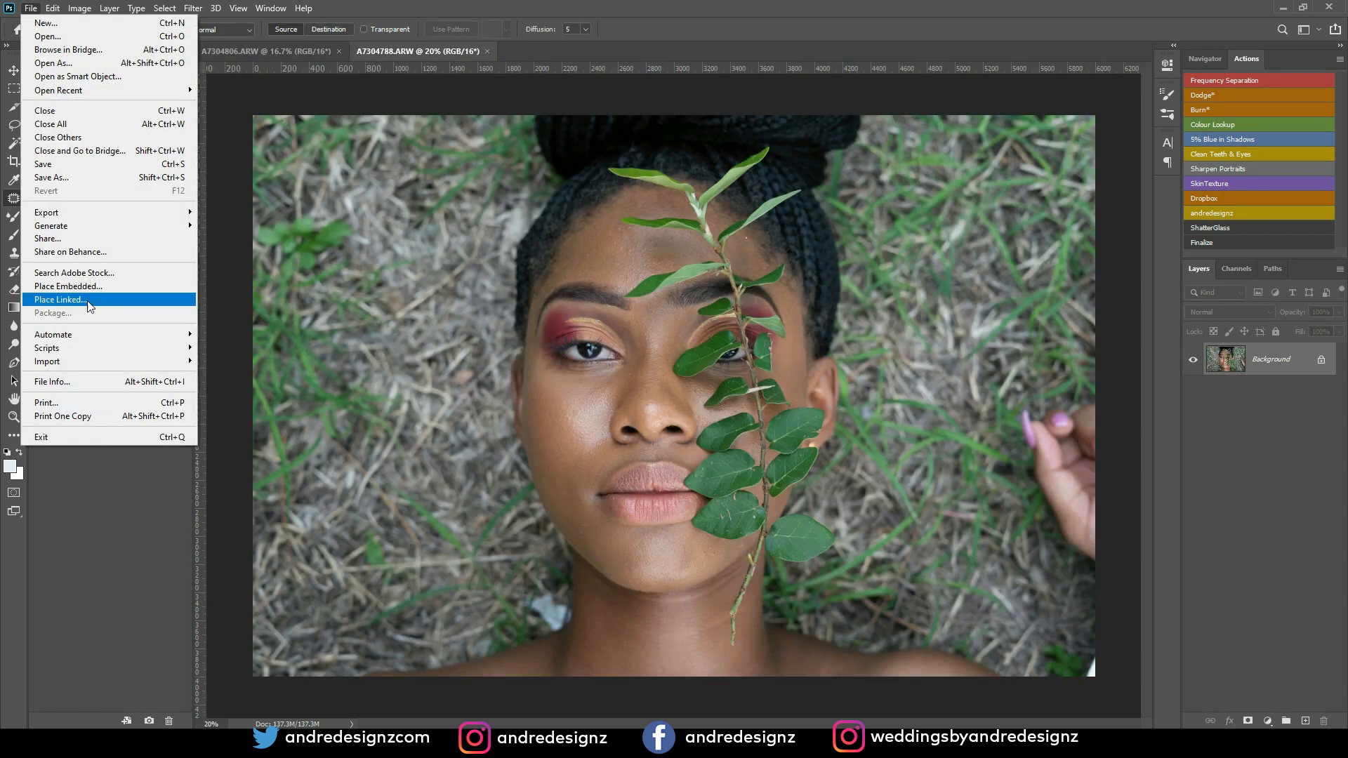
{"action": "left_click", "coordinate": [100, 382]}
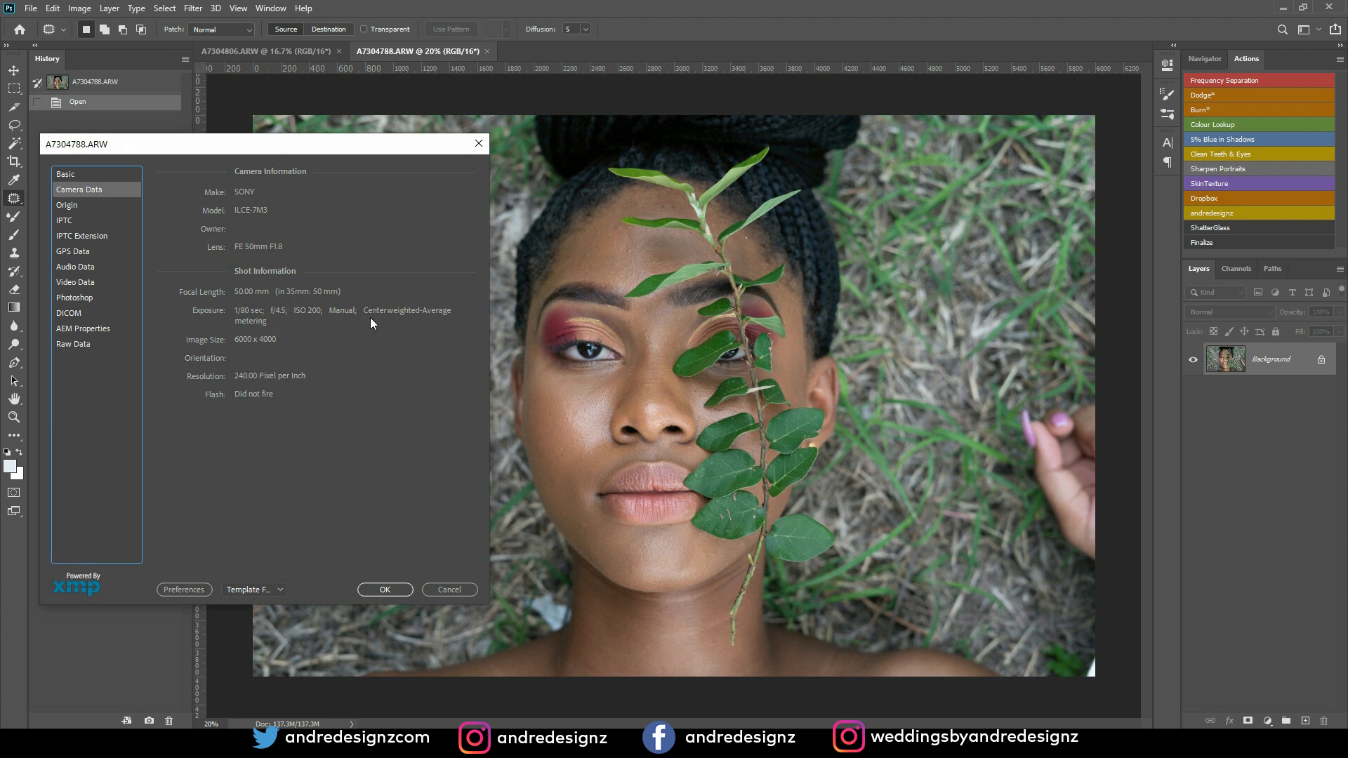
{"action": "left_click", "coordinate": [463, 590]}
Step: Return to A7304806.ARW and set up a crop with the 4 : 5 (8 : 10) aspect ratio
{"action": "key", "text": "ctrl+Tab"}
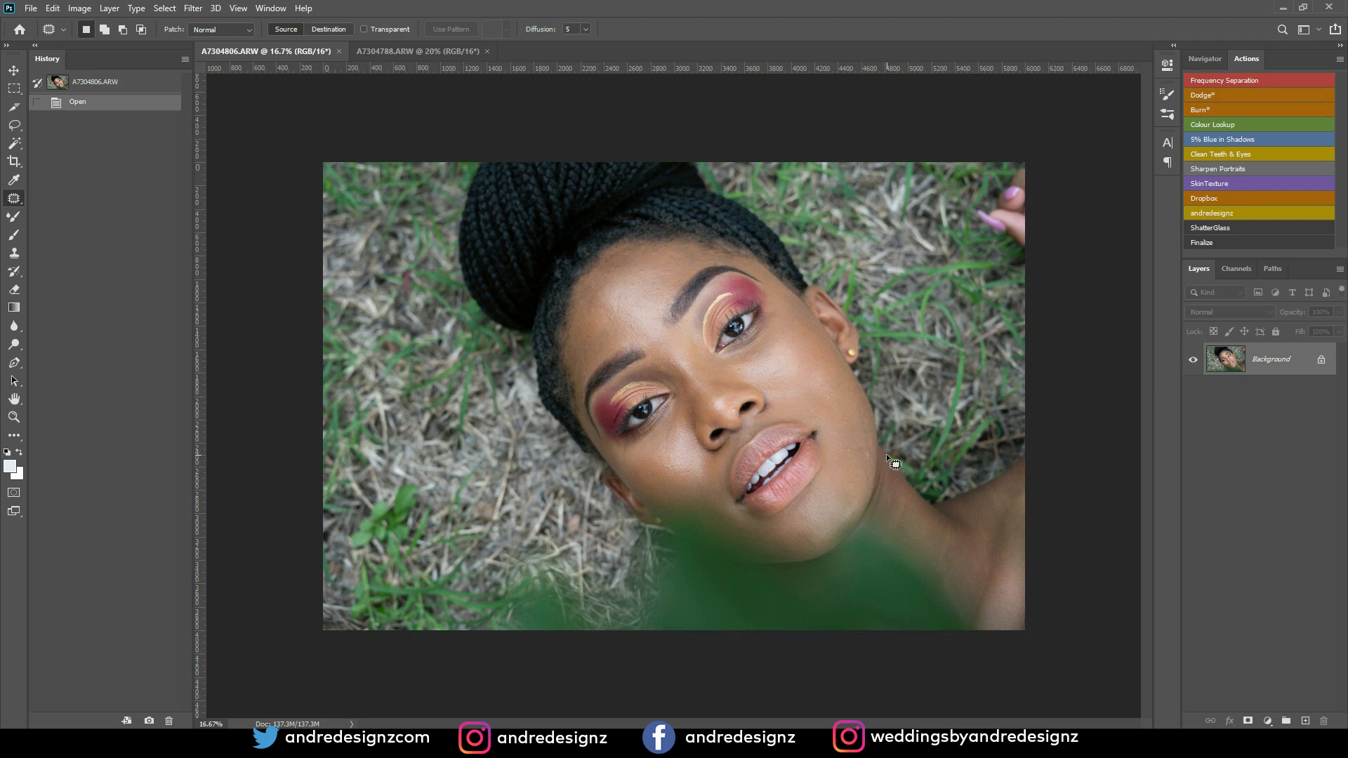
{"action": "scroll", "coordinate": [885, 453], "scroll_direction": "up", "scroll_amount": 4}
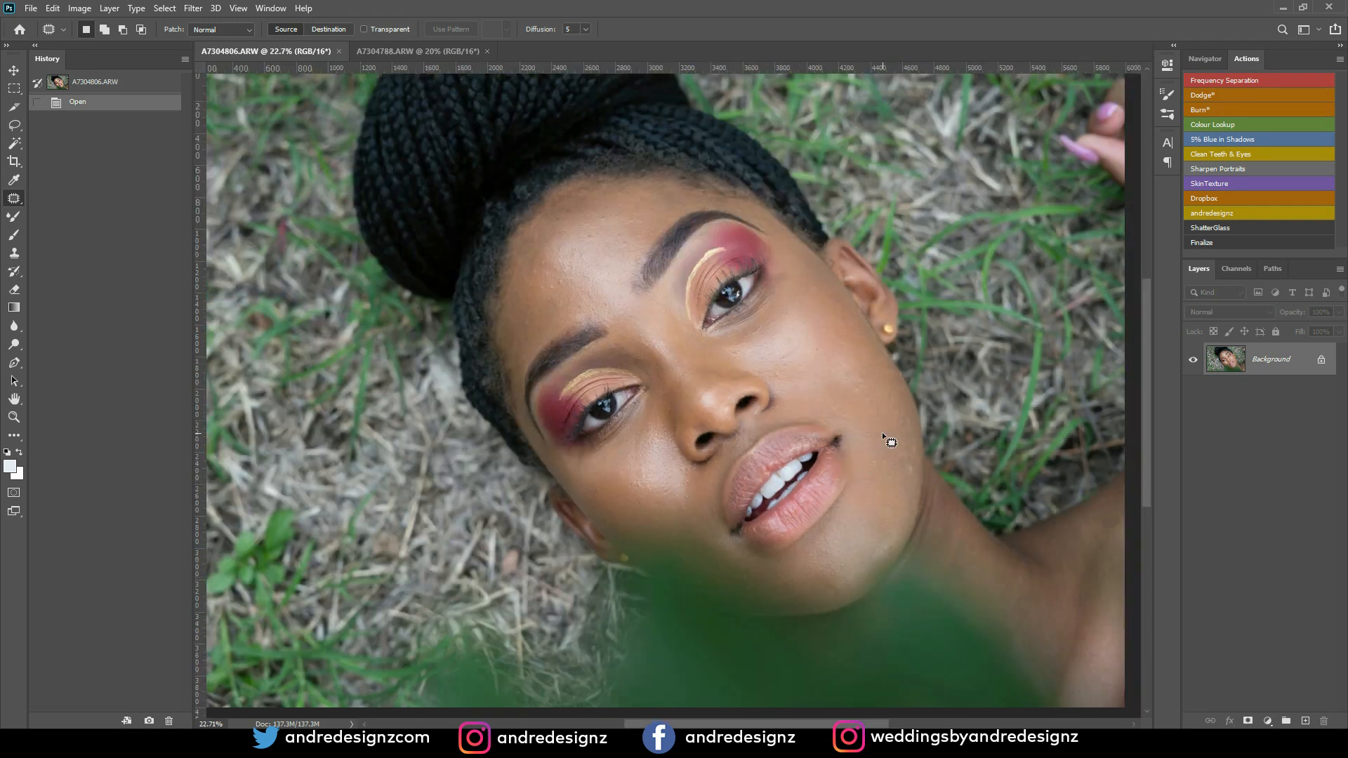
{"action": "scroll", "coordinate": [883, 437], "scroll_direction": "down", "scroll_amount": 3}
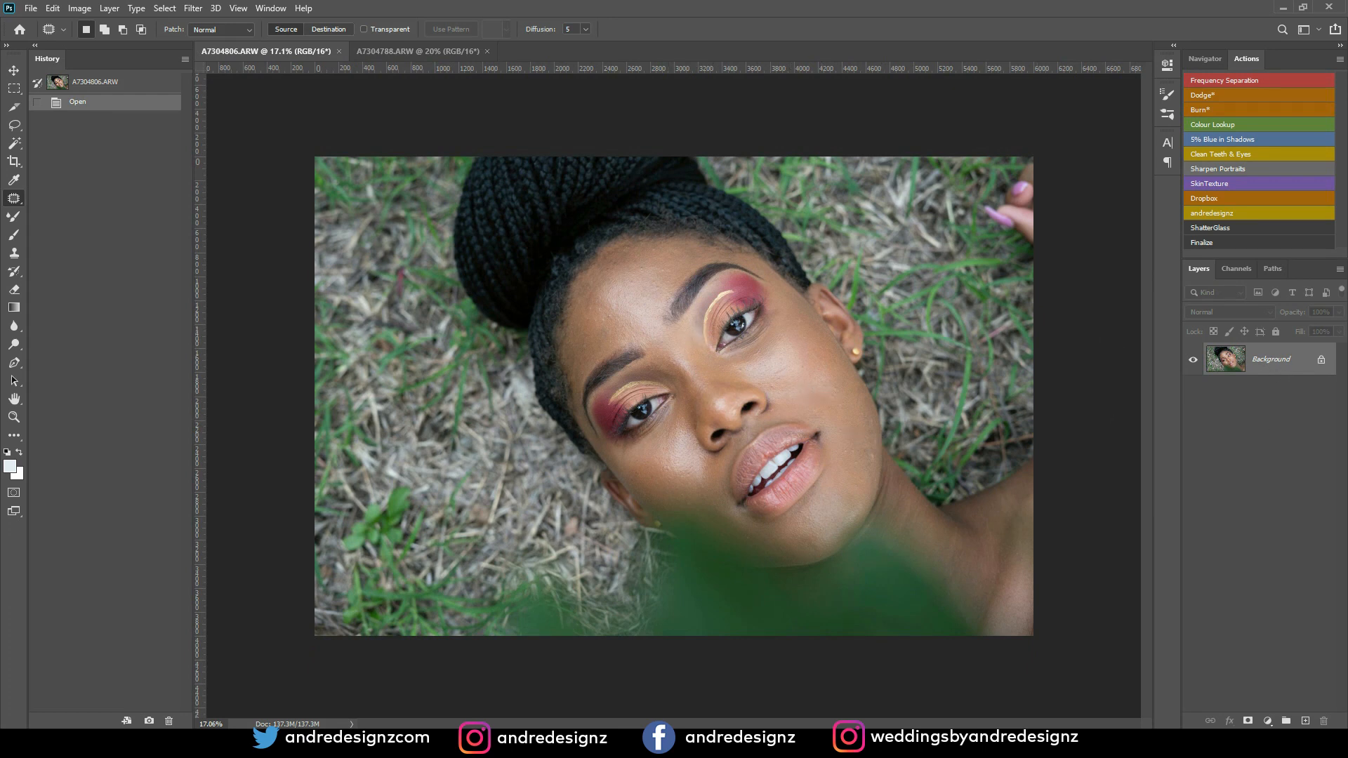
{"action": "left_click", "coordinate": [14, 89]}
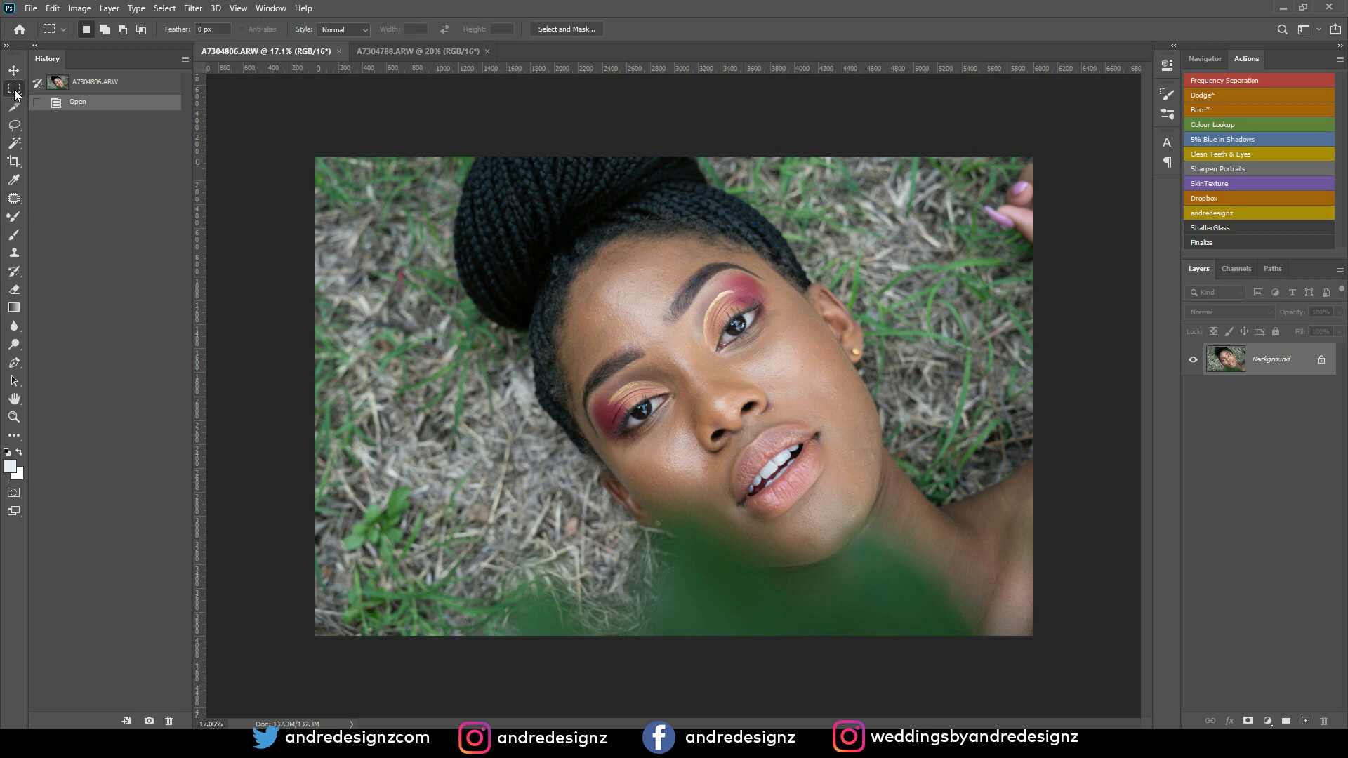
{"action": "left_click", "coordinate": [14, 162]}
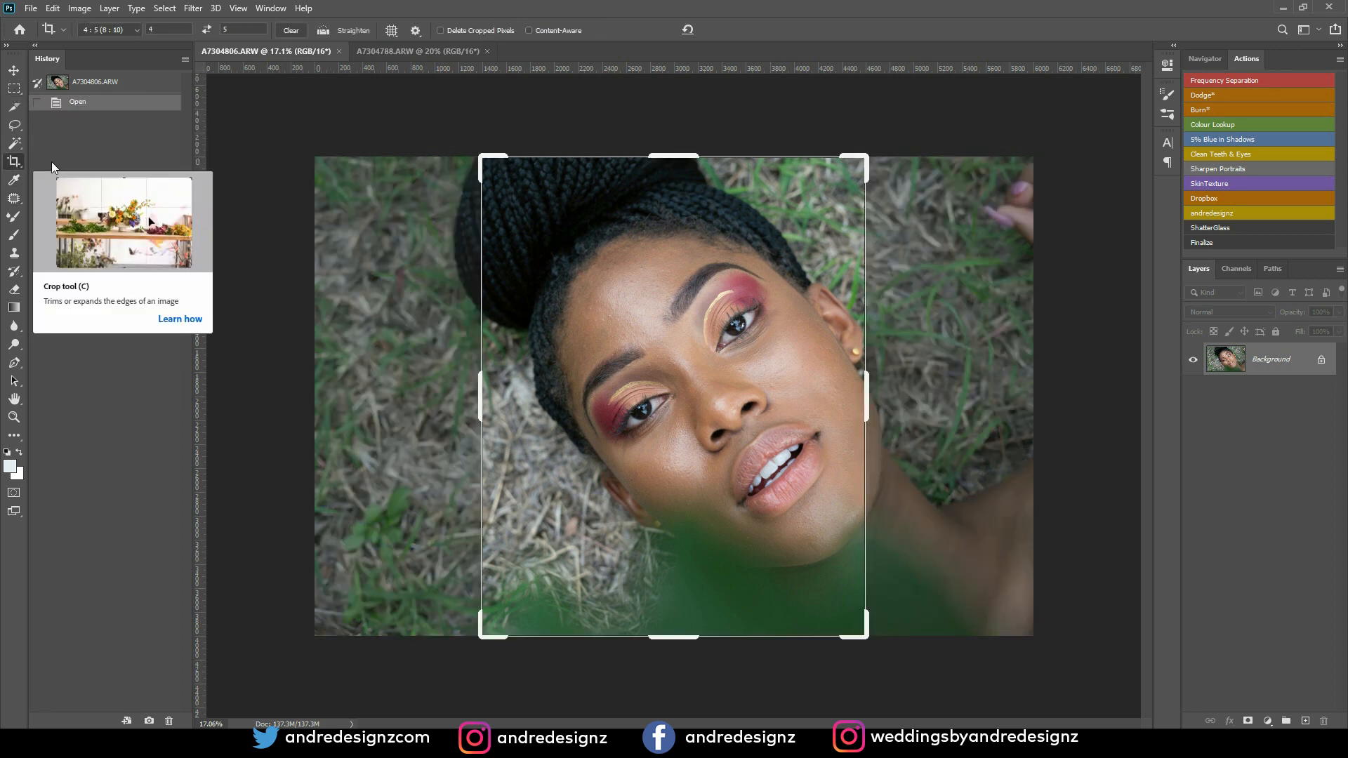
{"action": "left_click", "coordinate": [112, 32]}
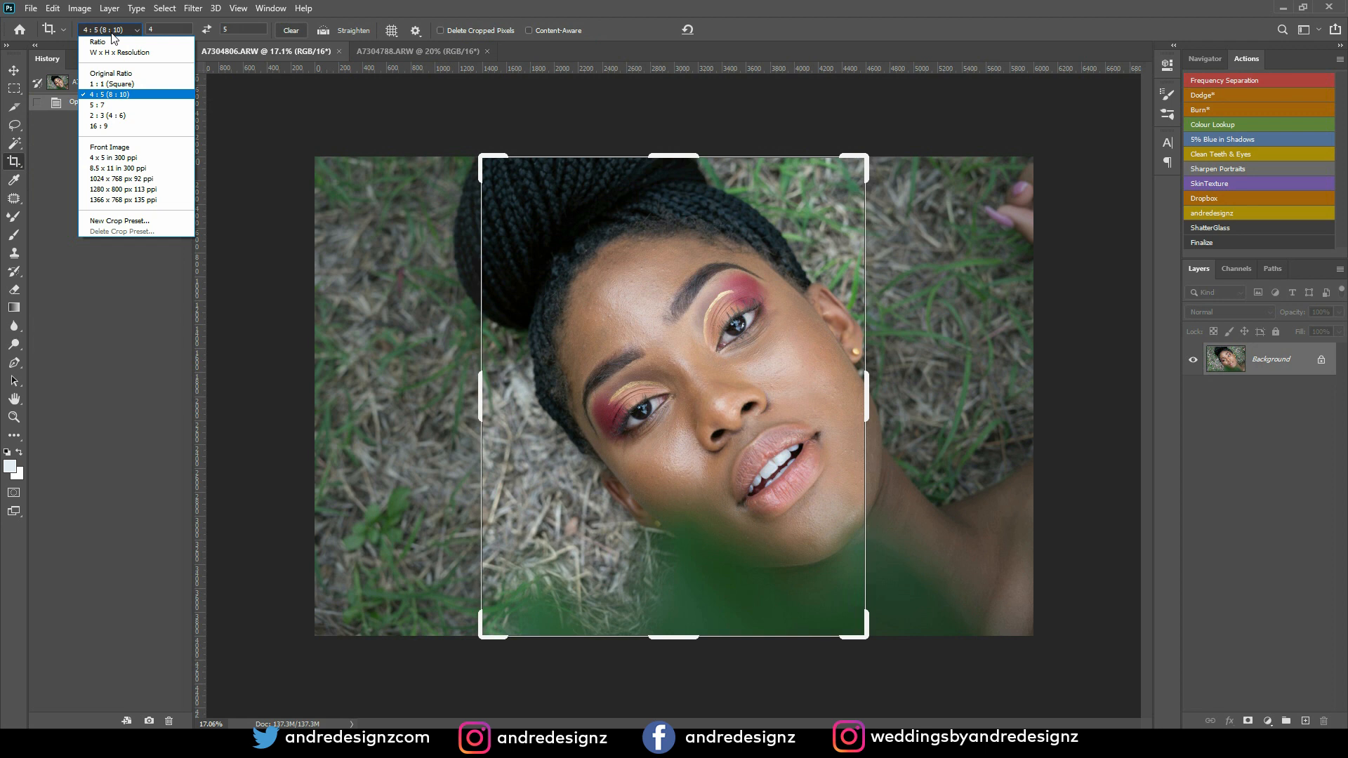
{"action": "left_click", "coordinate": [131, 99]}
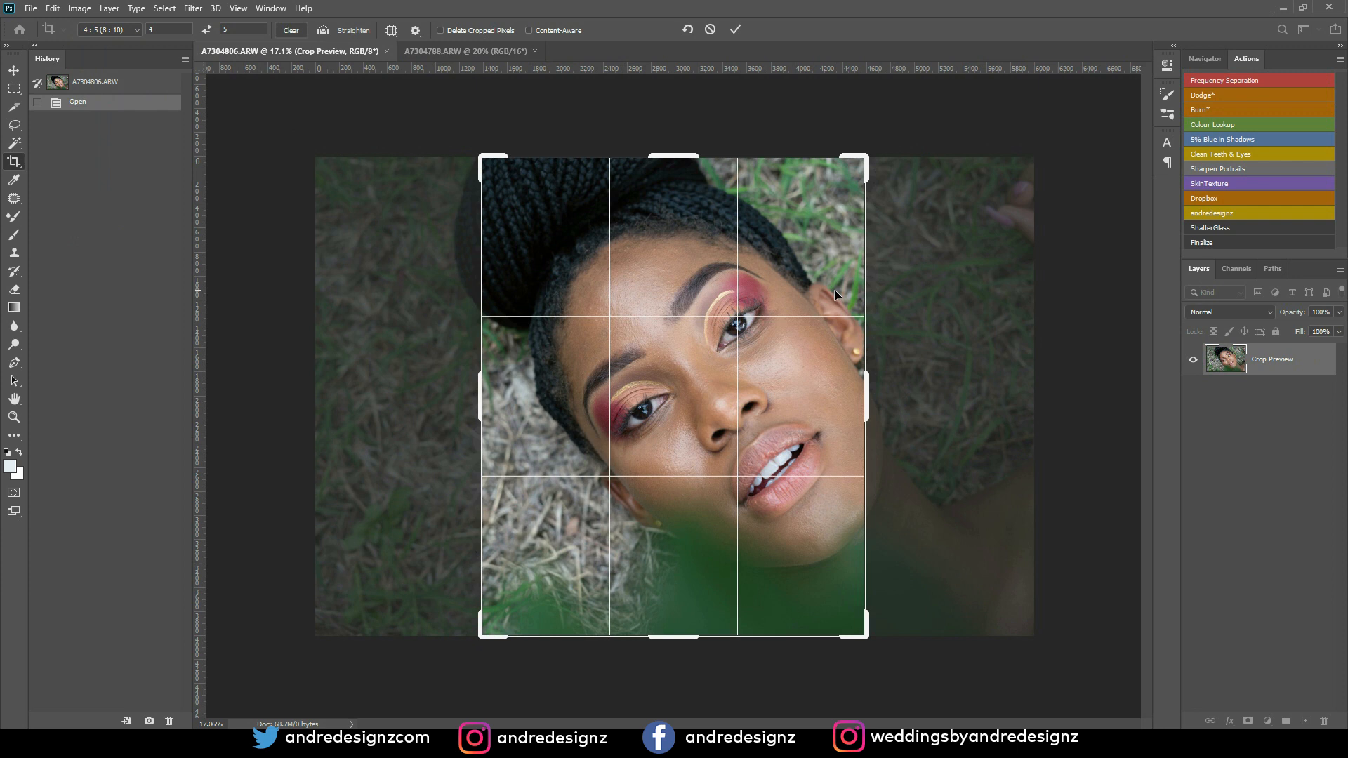
Step: Shift the photo sideways within the crop frame until the whole face, including the ear with the earring, is centred
{"action": "left_click_drag", "start_coordinate": [834, 290], "coordinate": [819, 370]}
{"action": "key", "text": "Left"}
{"action": "key", "text": "Left"}
{"action": "key", "text": "Left"}
{"action": "key", "text": "Left"}
{"action": "key", "text": "Left"}
{"action": "key", "text": "Left"}
{"action": "key", "text": "Left"}
{"action": "key", "text": "Left"}
{"action": "key", "text": "Left"}
{"action": "key", "text": "Left"}
{"action": "key", "text": "Left"}
{"action": "key", "text": "Left"}
{"action": "key", "text": "Left"}
{"action": "key", "text": "Left"}
{"action": "key", "text": "Left"}
{"action": "key", "text": "Left"}
{"action": "key", "text": "Left"}
{"action": "key", "text": "Left"}
{"action": "key", "text": "Left"}
{"action": "key", "text": "Left"}
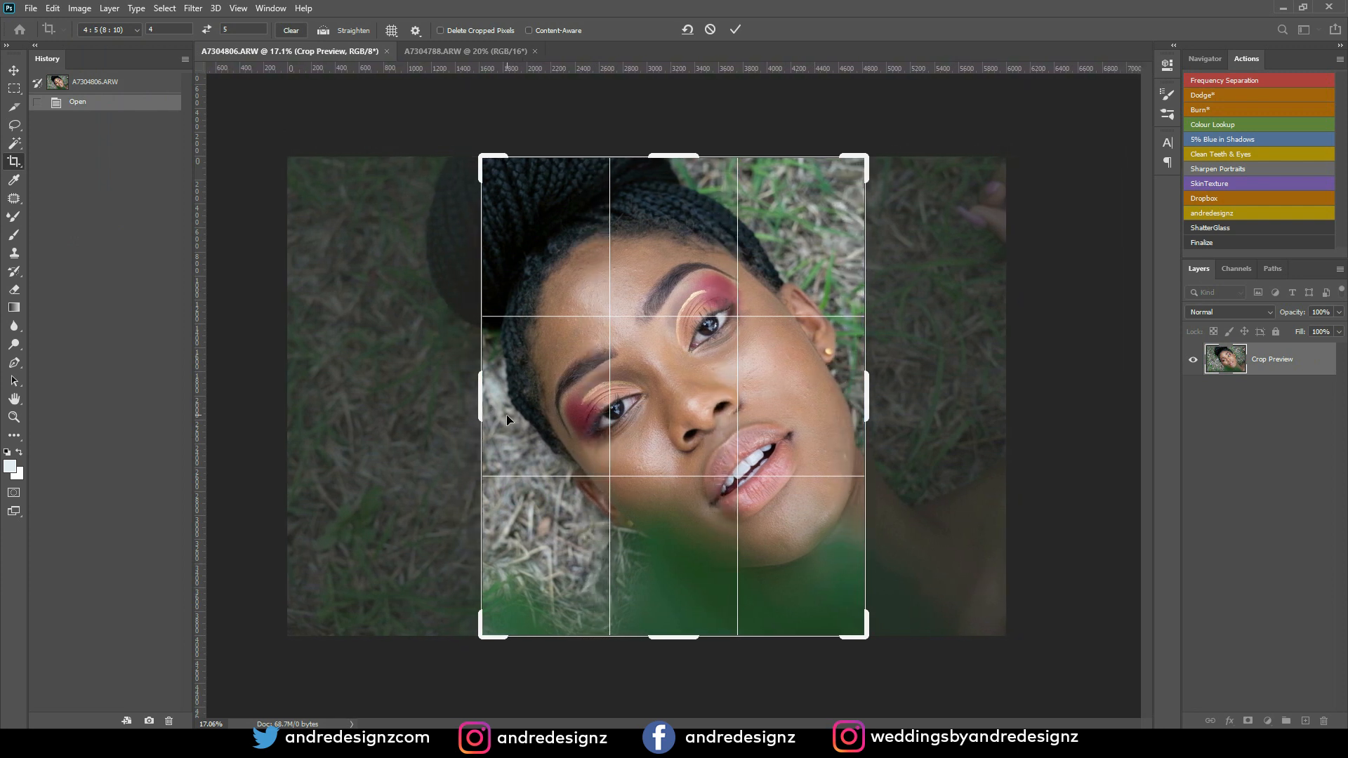
{"action": "key", "text": "Left"}
{"action": "key", "text": "Left"}
{"action": "key", "text": "Left"}
{"action": "key", "text": "Left"}
{"action": "key", "text": "Left"}
{"action": "key", "text": "Left"}
{"action": "key", "text": "Left"}
{"action": "key", "text": "Left"}
{"action": "key", "text": "Left"}
{"action": "key", "text": "Left"}
{"action": "key", "text": "Left"}
{"action": "key", "text": "Left"}
{"action": "key", "text": "Left"}
{"action": "key", "text": "Left"}
{"action": "key", "text": "Left"}
{"action": "key", "text": "Left"}
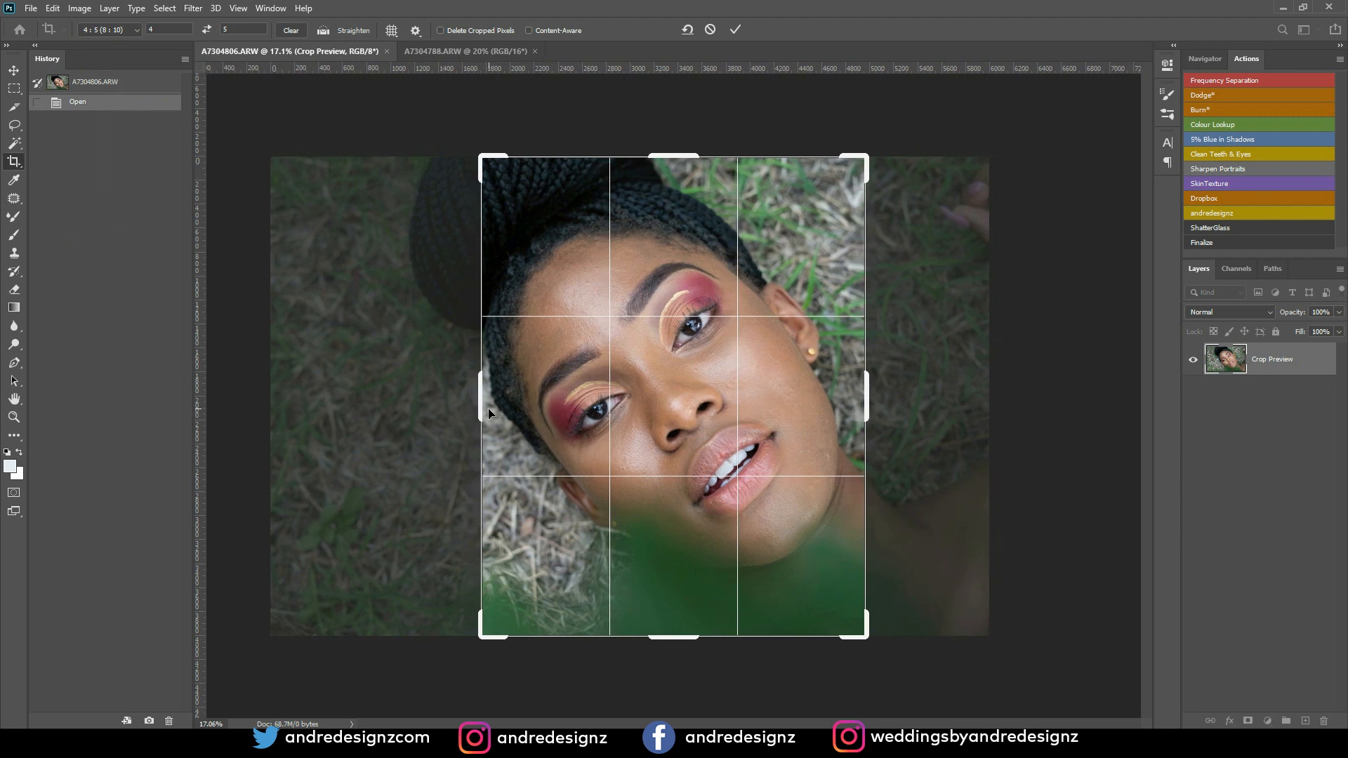
{"action": "key", "text": "Right"}
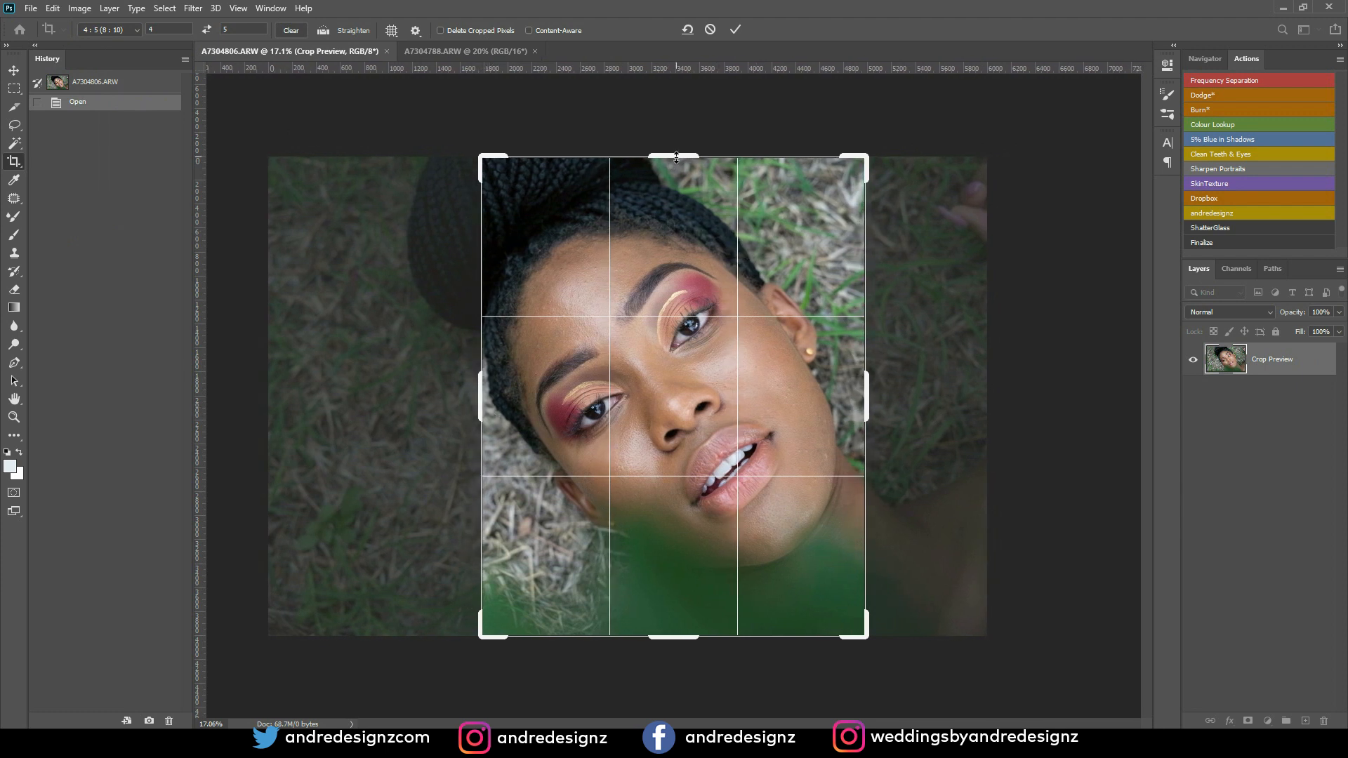
Step: Crop the photo tightly around the face and flatten it into a background layer
{"action": "left_click_drag", "start_coordinate": [676, 157], "coordinate": [691, 177]}
{"action": "mouse_move", "coordinate": [692, 316]}
{"action": "left_mouse_down"}
{"action": "mouse_move", "coordinate": [686, 300]}
{"action": "mouse_move", "coordinate": [683, 344]}
{"action": "mouse_move", "coordinate": [676, 326]}
{"action": "mouse_move", "coordinate": [697, 307]}
{"action": "left_mouse_up"}
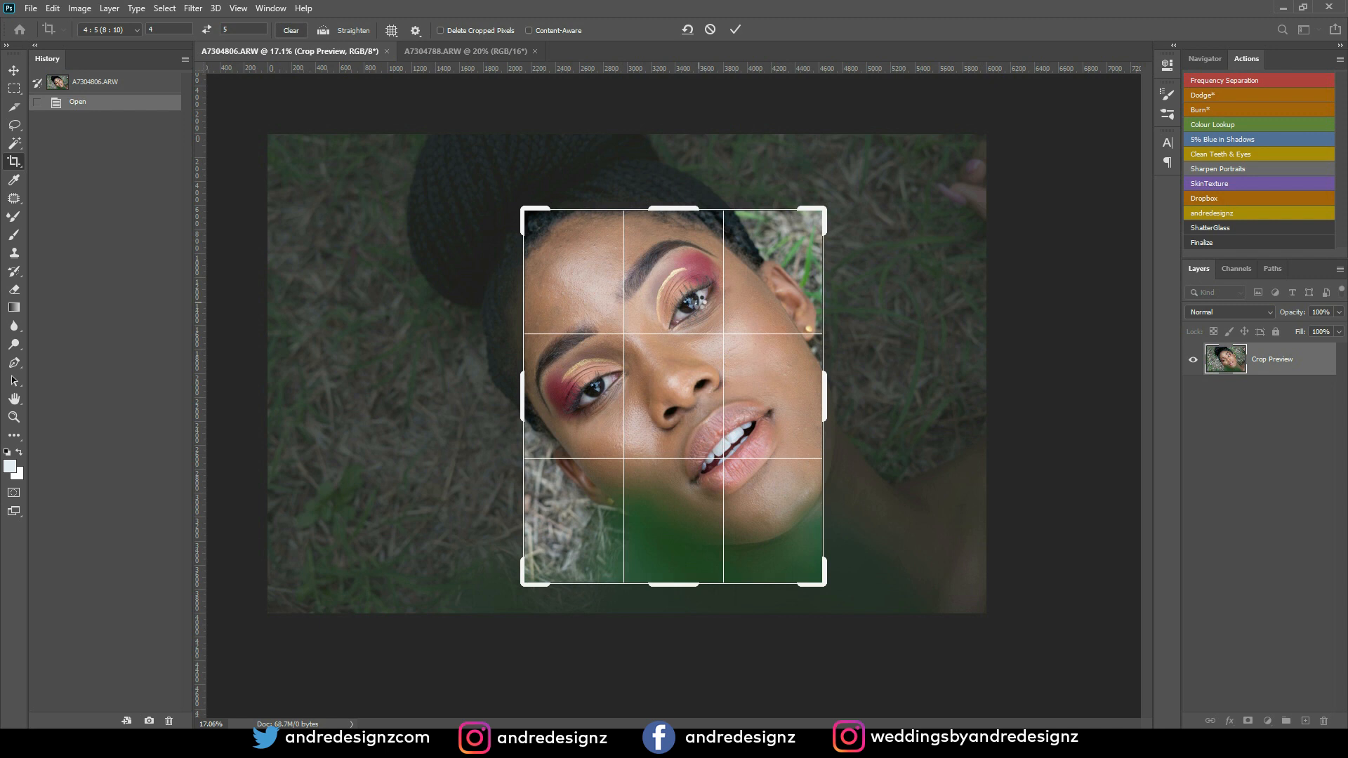
{"action": "key", "text": "Return"}
{"action": "scroll", "coordinate": [706, 309], "scroll_direction": "up", "scroll_amount": 2}
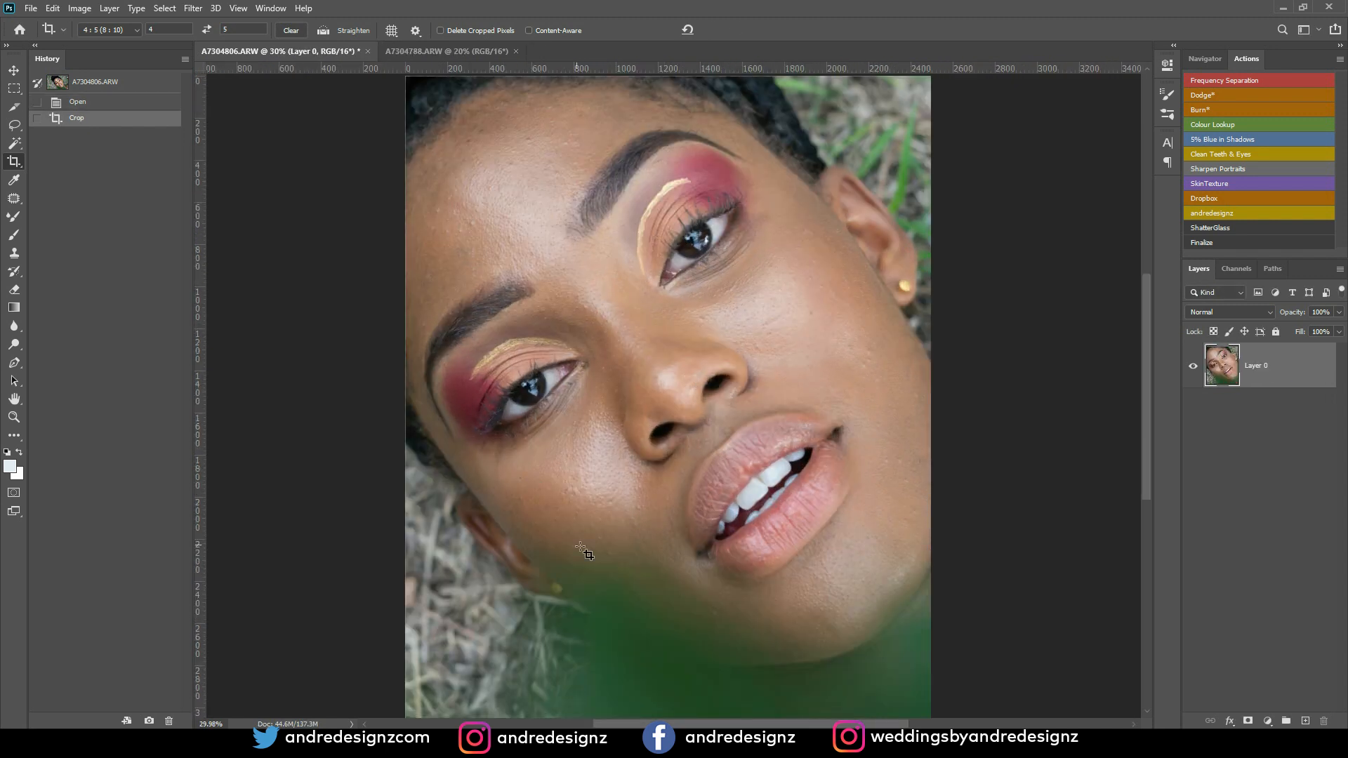
{"action": "scroll", "coordinate": [823, 324], "scroll_direction": "down", "scroll_amount": 2}
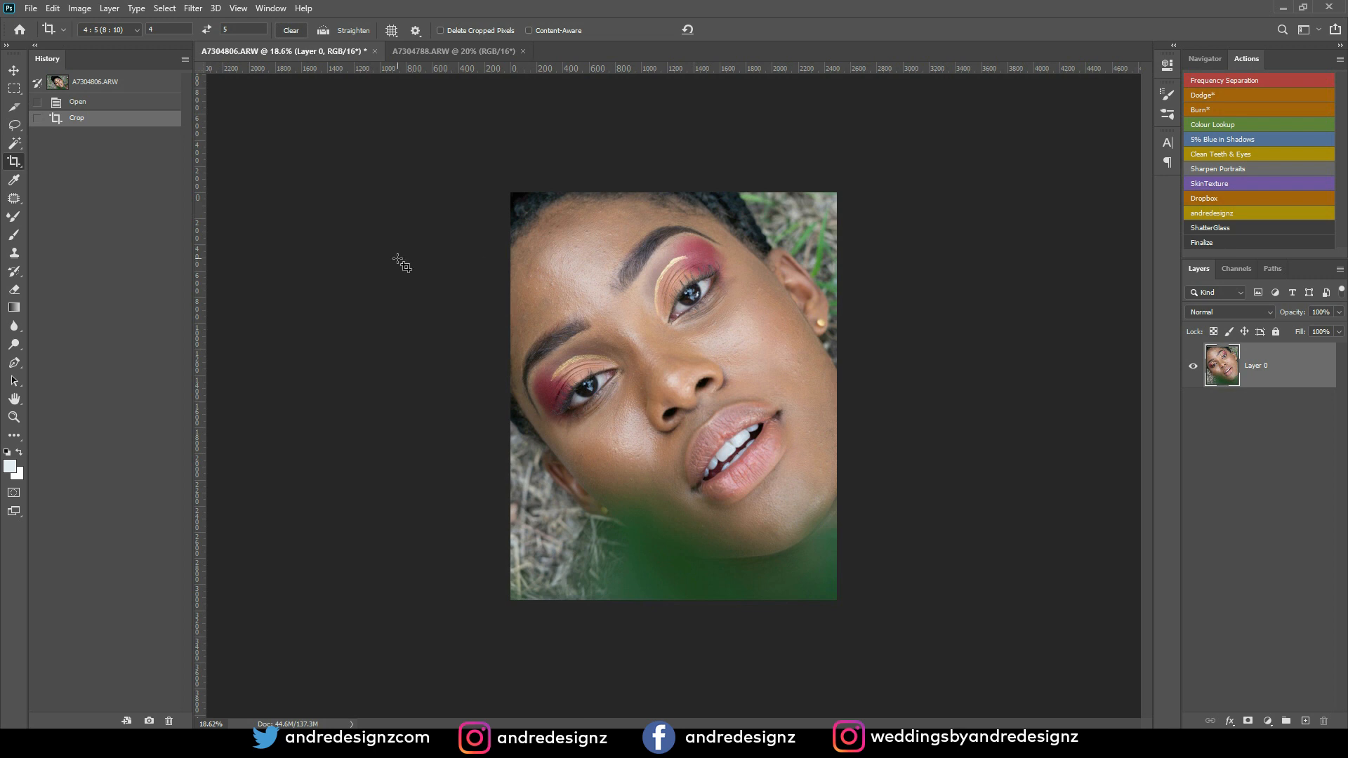
{"action": "key", "text": "ctrl+shift+e"}
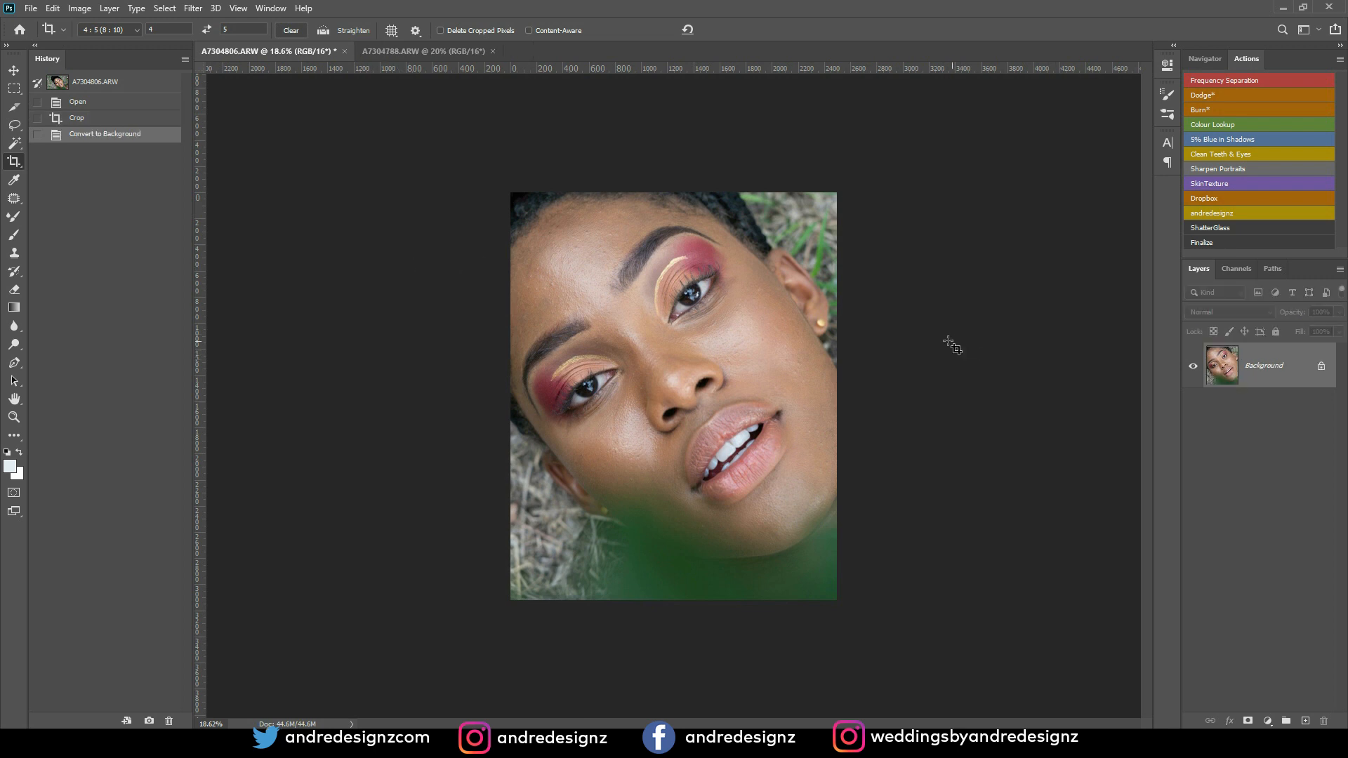
Step: Remove the blemishes on the middle of the forehead with the Patch tool
{"action": "scroll", "coordinate": [947, 340], "scroll_direction": "up", "scroll_amount": 2}
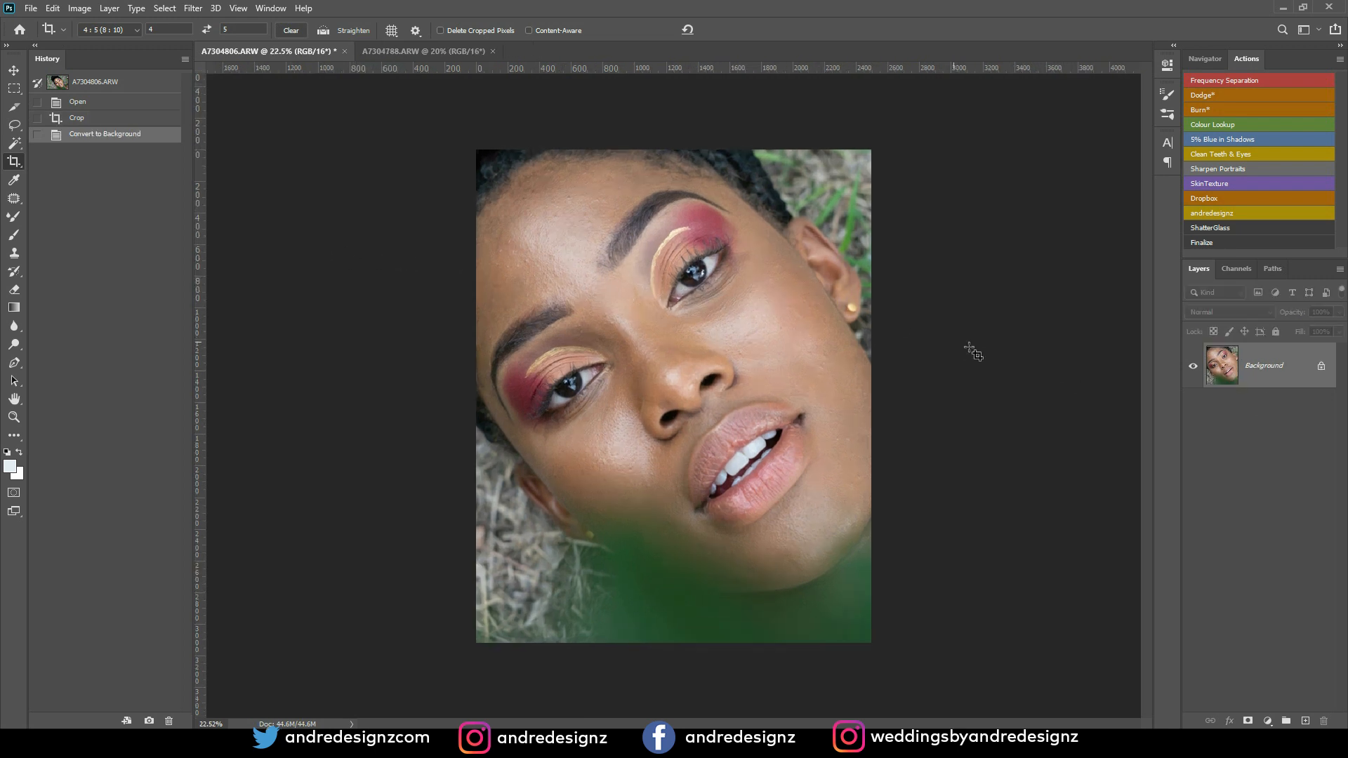
{"action": "scroll", "coordinate": [594, 329], "scroll_direction": "up", "scroll_amount": 4}
{"action": "key", "text": "j"}
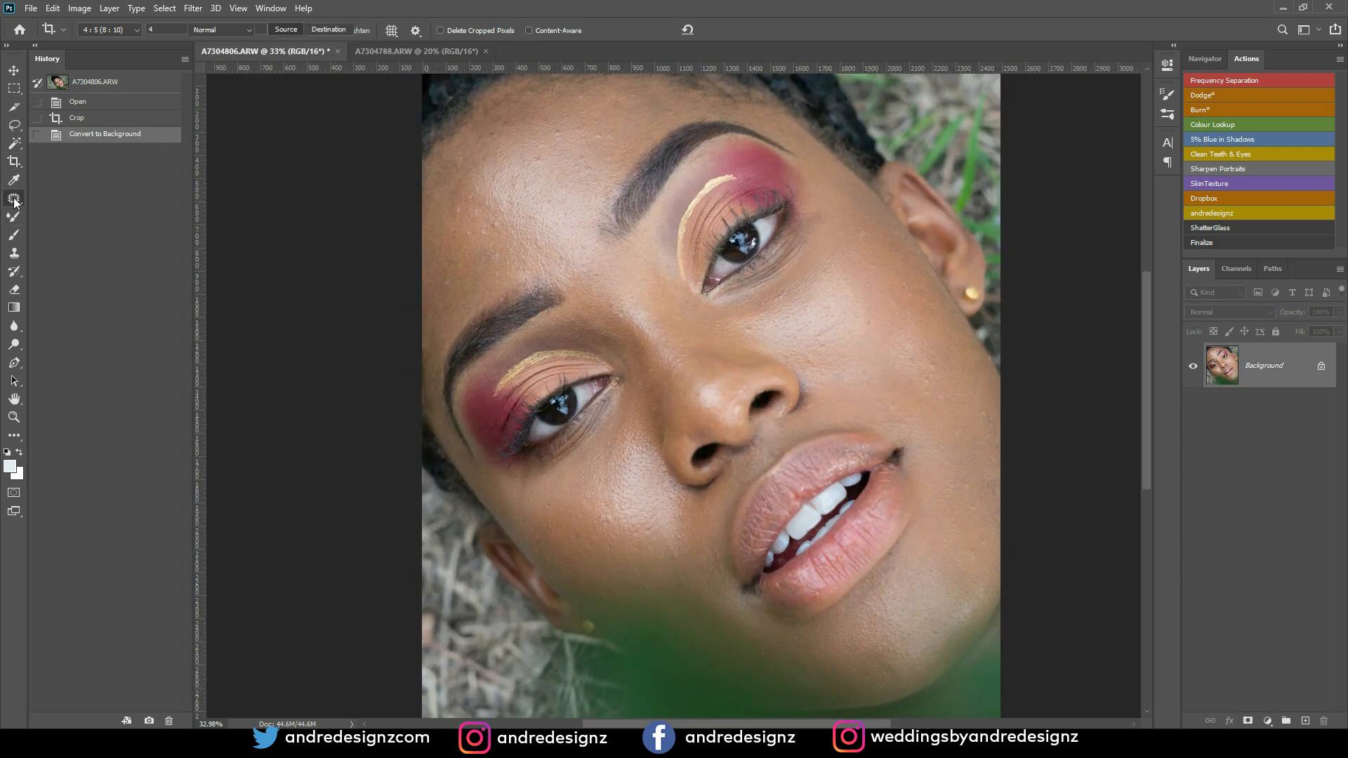
{"action": "scroll", "coordinate": [608, 222], "scroll_direction": "up", "scroll_amount": 1}
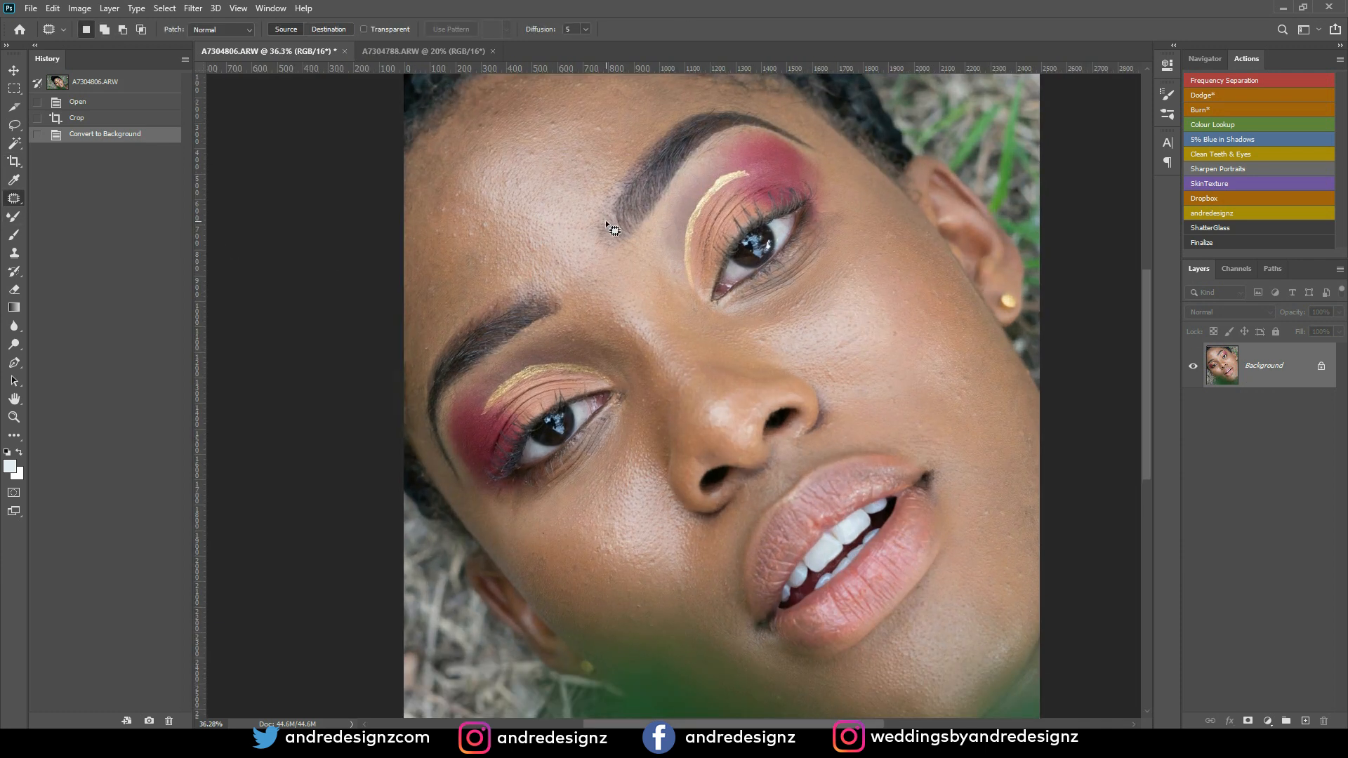
{"action": "mouse_move", "coordinate": [487, 218]}
{"action": "left_mouse_down"}
{"action": "mouse_move", "coordinate": [480, 228]}
{"action": "mouse_move", "coordinate": [567, 253]}
{"action": "left_mouse_up"}
{"action": "left_click", "coordinate": [553, 245]}
{"action": "left_click", "coordinate": [560, 251]}
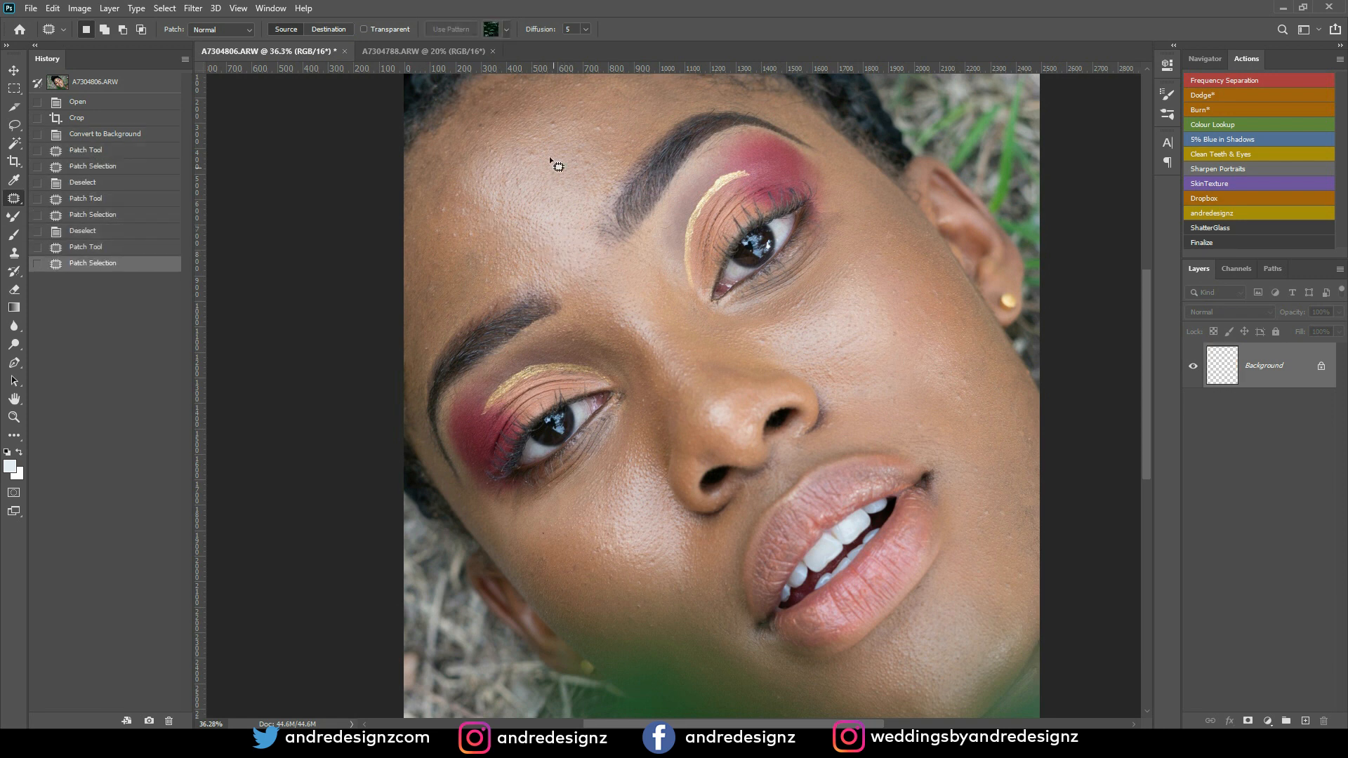
Step: Patch the blemishes on the upper forehead towards the hairline
{"action": "left_click", "coordinate": [553, 158]}
{"action": "mouse_move", "coordinate": [564, 124]}
{"action": "left_mouse_down"}
{"action": "mouse_move", "coordinate": [616, 133]}
{"action": "mouse_move", "coordinate": [610, 144]}
{"action": "mouse_move", "coordinate": [590, 111]}
{"action": "mouse_move", "coordinate": [606, 128]}
{"action": "left_mouse_up"}
{"action": "left_click", "coordinate": [610, 144]}
{"action": "left_click", "coordinate": [605, 122]}
{"action": "left_click", "coordinate": [607, 129]}
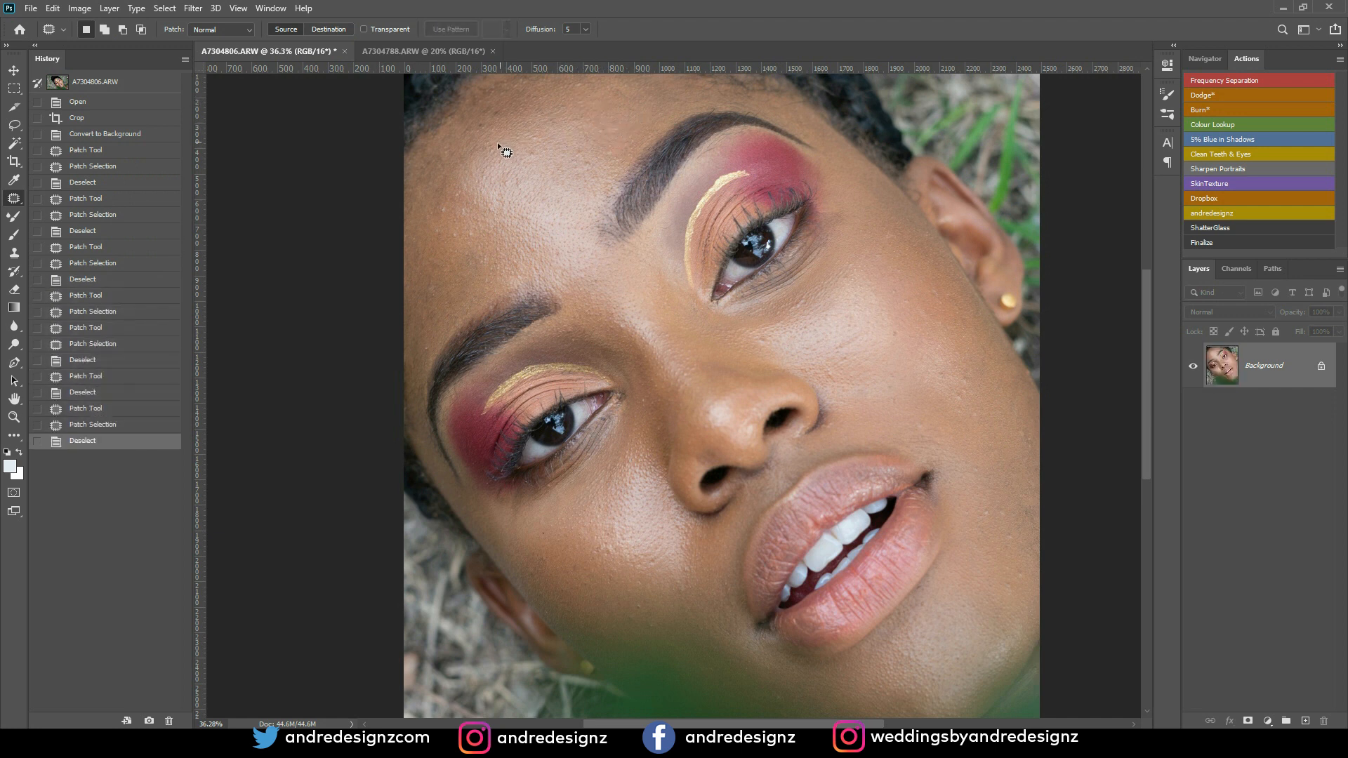
Step: Patch the spots on the outer side of the forehead, from the hairline down to above the lower eyebrow
{"action": "mouse_move", "coordinate": [452, 239]}
{"action": "left_mouse_down"}
{"action": "mouse_move", "coordinate": [477, 238]}
{"action": "mouse_move", "coordinate": [446, 230]}
{"action": "mouse_move", "coordinate": [447, 214]}
{"action": "left_mouse_up"}
{"action": "left_click", "coordinate": [473, 226]}
{"action": "left_click", "coordinate": [476, 246]}
{"action": "mouse_move", "coordinate": [446, 213]}
{"action": "left_mouse_down"}
{"action": "mouse_move", "coordinate": [480, 201]}
{"action": "mouse_move", "coordinate": [471, 220]}
{"action": "left_mouse_up"}
{"action": "left_click_drag", "start_coordinate": [469, 219], "coordinate": [483, 212]}
{"action": "left_click", "coordinate": [483, 213]}
{"action": "mouse_move", "coordinate": [433, 286]}
{"action": "left_mouse_down"}
{"action": "mouse_move", "coordinate": [446, 306]}
{"action": "mouse_move", "coordinate": [429, 344]}
{"action": "mouse_move", "coordinate": [442, 326]}
{"action": "left_mouse_up"}
{"action": "left_click", "coordinate": [446, 307]}
{"action": "left_click", "coordinate": [445, 324]}
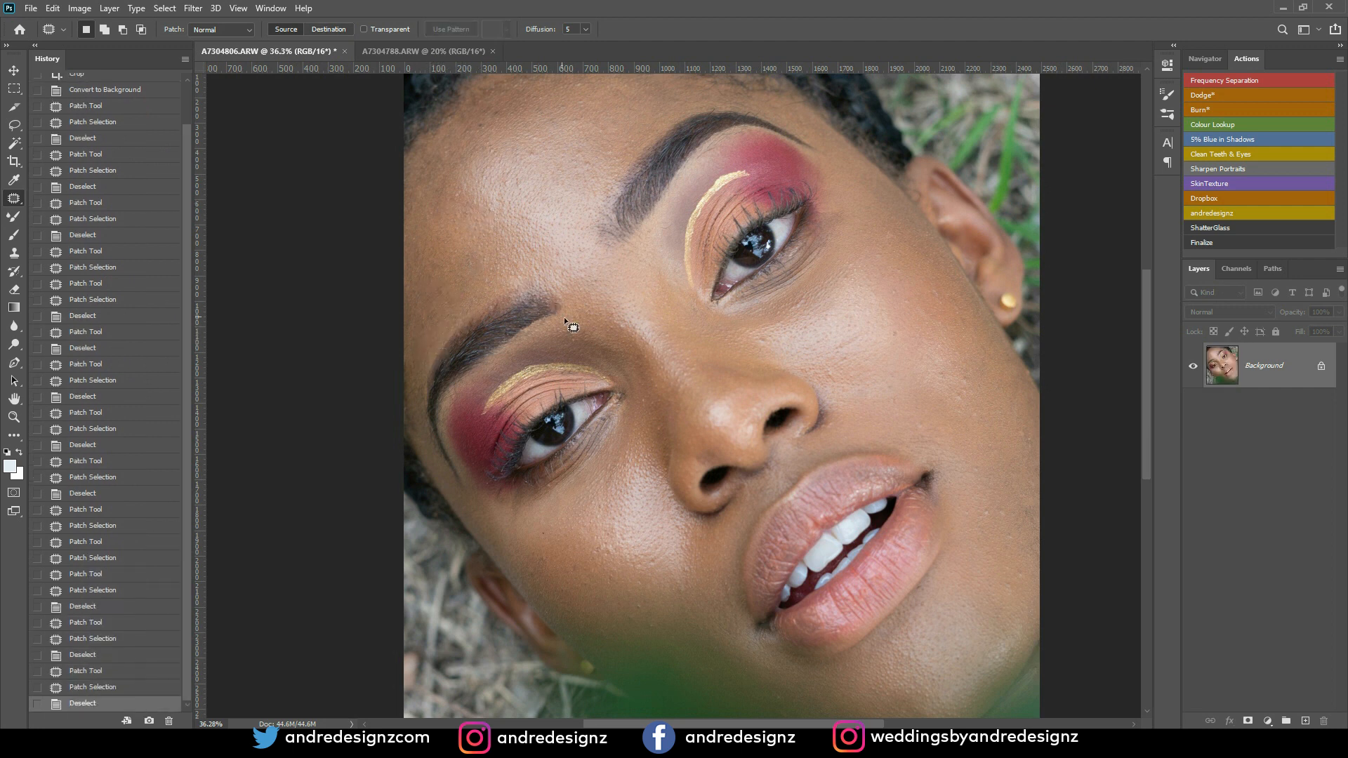
Step: Patch the spots on the bridge of the nose and along the underside of the upper eyebrow
{"action": "left_click_drag", "start_coordinate": [568, 331], "coordinate": [634, 323]}
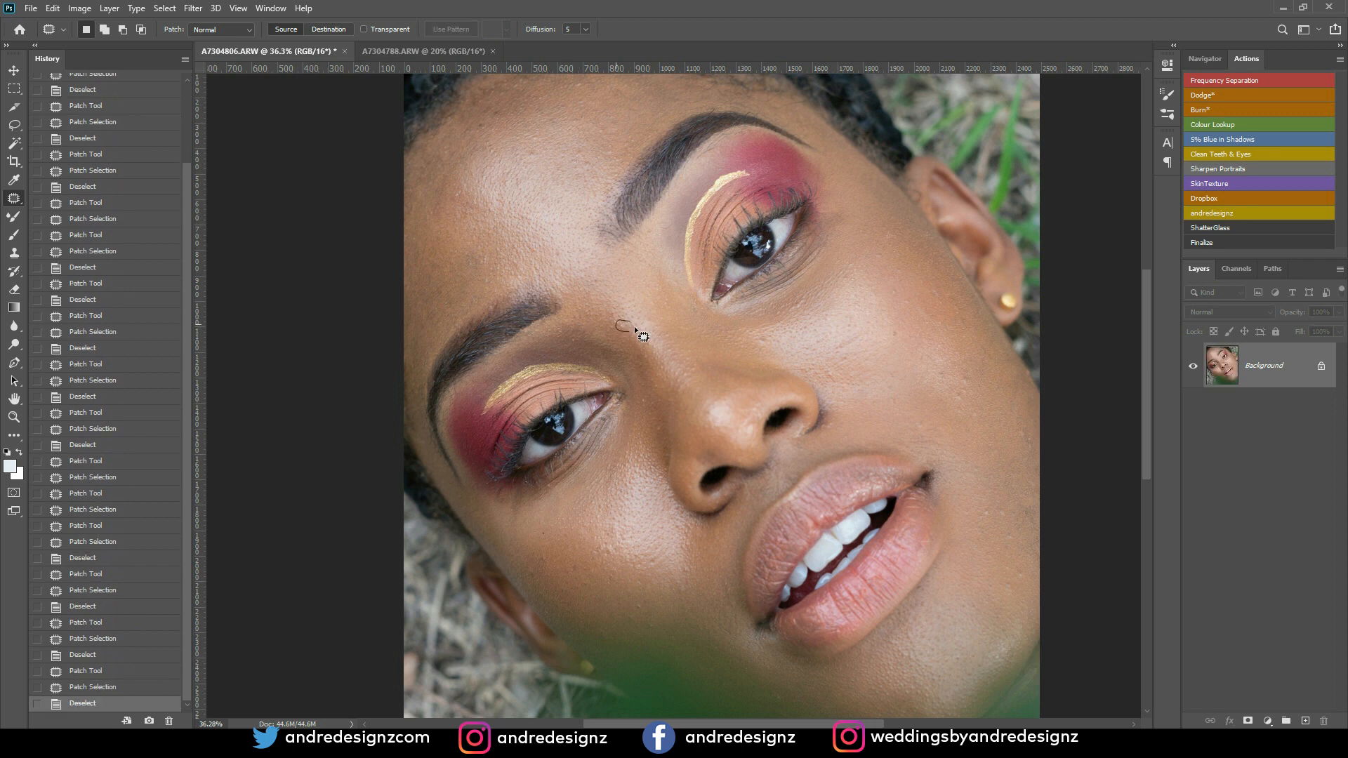
{"action": "left_click_drag", "start_coordinate": [657, 229], "coordinate": [651, 235]}
{"action": "mouse_move", "coordinate": [652, 230]}
{"action": "left_mouse_down"}
{"action": "mouse_move", "coordinate": [657, 243]}
{"action": "mouse_move", "coordinate": [672, 222]}
{"action": "mouse_move", "coordinate": [669, 238]}
{"action": "left_mouse_up"}
{"action": "left_click", "coordinate": [672, 213]}
{"action": "left_click", "coordinate": [676, 201]}
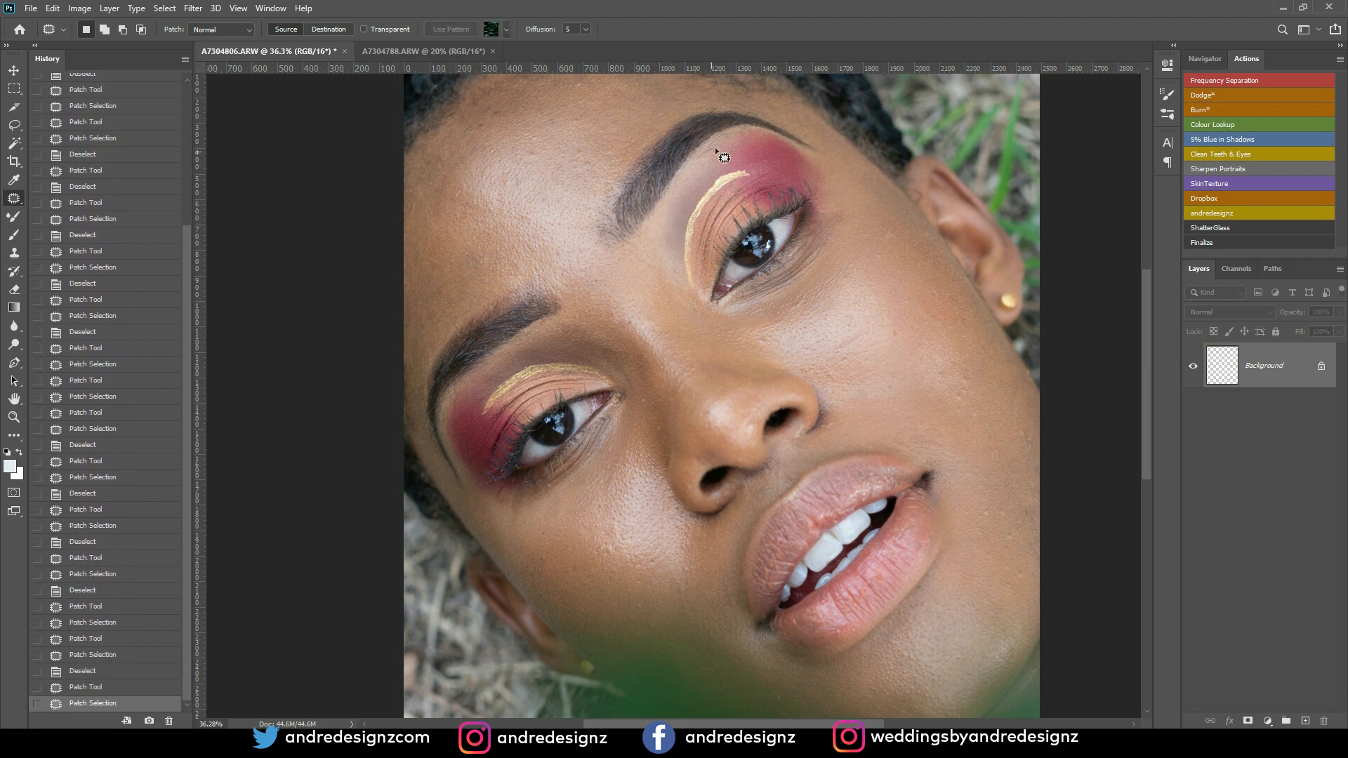
{"action": "left_click_drag", "start_coordinate": [721, 149], "coordinate": [716, 147]}
{"action": "left_click_drag", "start_coordinate": [712, 152], "coordinate": [726, 140]}
{"action": "left_click", "coordinate": [737, 135]}
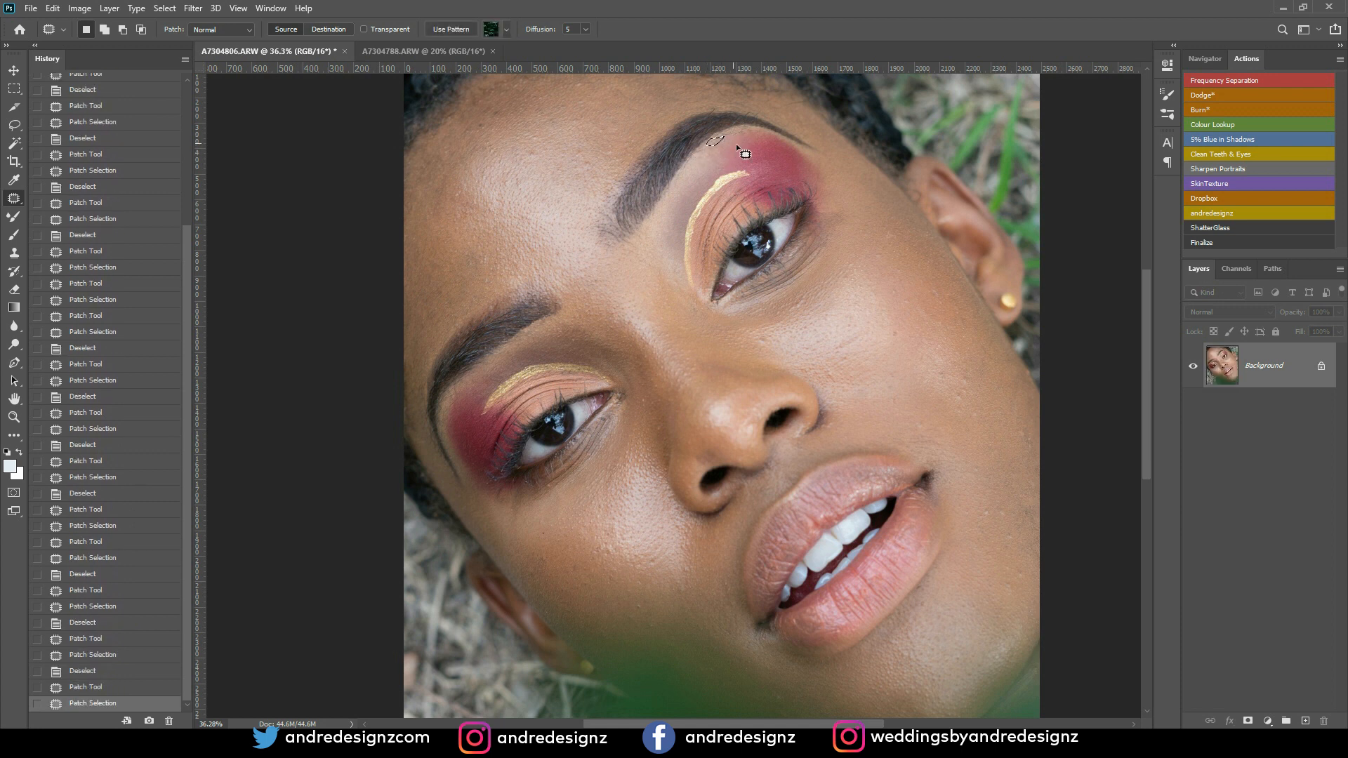
Step: Patch the remaining uneven spots across the centre and top of the forehead
{"action": "left_click_drag", "start_coordinate": [595, 165], "coordinate": [616, 151]}
{"action": "key", "text": "ctrl+d"}
{"action": "left_click_drag", "start_coordinate": [616, 151], "coordinate": [612, 158]}
{"action": "key", "text": "ctrl+d"}
{"action": "left_click_drag", "start_coordinate": [527, 150], "coordinate": [539, 153]}
{"action": "key", "text": "ctrl+d"}
{"action": "left_click_drag", "start_coordinate": [582, 84], "coordinate": [565, 139]}
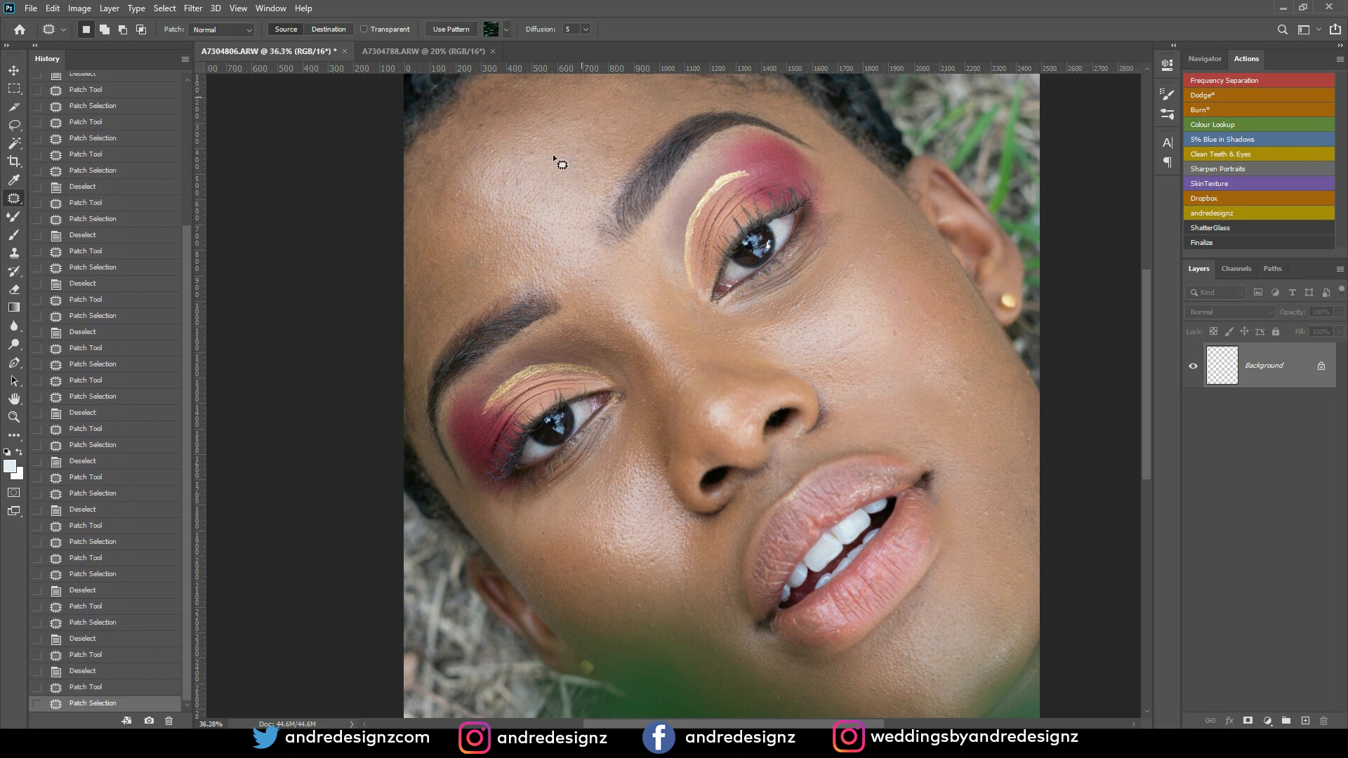
Step: Patch the spots on the side of the nose and the bumps on the cheek next to it
{"action": "left_click_drag", "start_coordinate": [658, 274], "coordinate": [572, 98]}
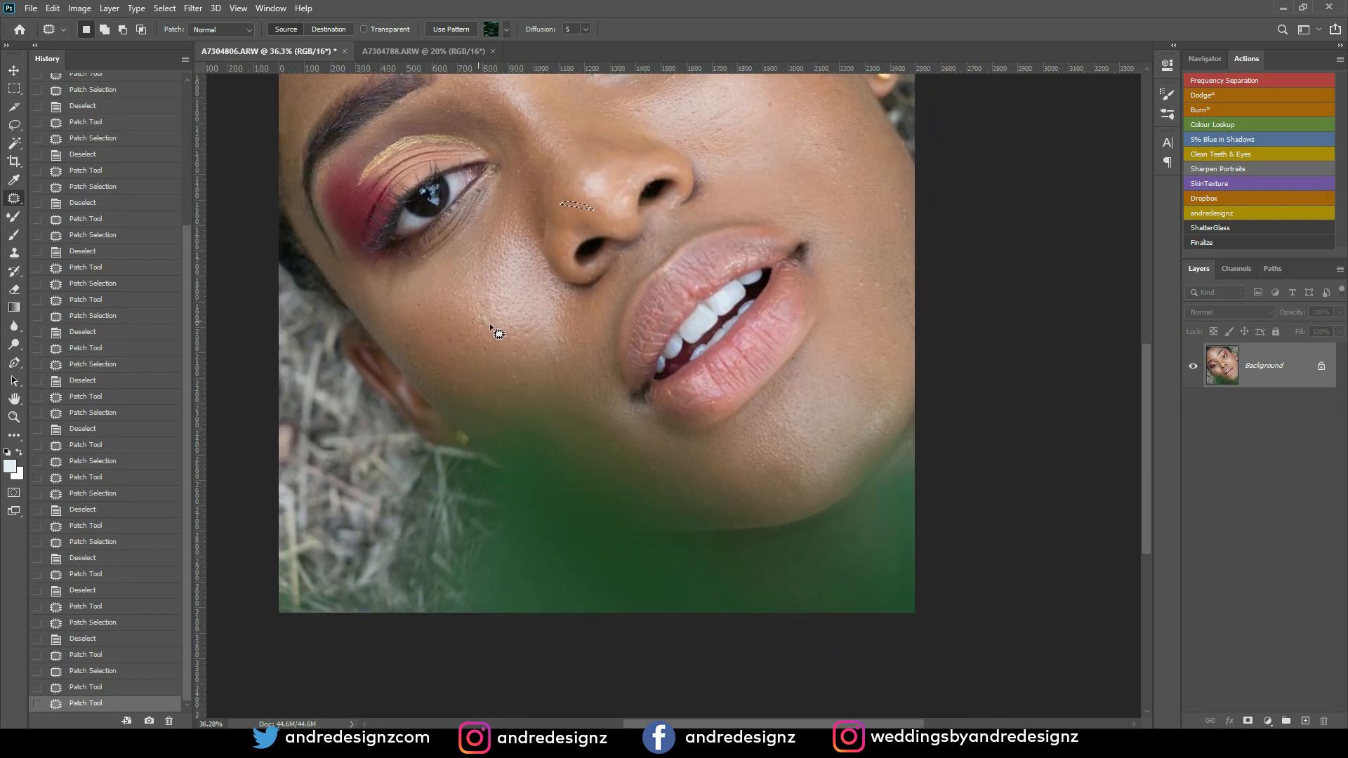
{"action": "left_click_drag", "start_coordinate": [560, 203], "coordinate": [585, 212]}
{"action": "left_click_drag", "start_coordinate": [482, 319], "coordinate": [484, 321]}
{"action": "mouse_move", "coordinate": [484, 321]}
{"action": "left_mouse_down"}
{"action": "mouse_move", "coordinate": [522, 285]}
{"action": "mouse_move", "coordinate": [475, 320]}
{"action": "mouse_move", "coordinate": [531, 326]}
{"action": "left_mouse_up"}
{"action": "key", "text": "ctrl+d"}
{"action": "key", "text": "ctrl+d"}
{"action": "mouse_move", "coordinate": [531, 327]}
{"action": "left_mouse_down"}
{"action": "mouse_move", "coordinate": [570, 361]}
{"action": "mouse_move", "coordinate": [566, 331]}
{"action": "mouse_move", "coordinate": [585, 345]}
{"action": "left_mouse_up"}
{"action": "key", "text": "ctrl+d"}
{"action": "key", "text": "ctrl+d"}
{"action": "key", "text": "ctrl+d"}
{"action": "mouse_move", "coordinate": [530, 389]}
{"action": "left_mouse_down"}
{"action": "mouse_move", "coordinate": [524, 403]}
{"action": "mouse_move", "coordinate": [533, 389]}
{"action": "mouse_move", "coordinate": [502, 362]}
{"action": "left_mouse_up"}
Step: Patch the blemishes on the outer part of the cheek, near the ear and above the leaf
{"action": "left_click_drag", "start_coordinate": [412, 341], "coordinate": [420, 342]}
{"action": "left_click_drag", "start_coordinate": [417, 343], "coordinate": [459, 341]}
{"action": "mouse_move", "coordinate": [452, 339]}
{"action": "left_mouse_down"}
{"action": "mouse_move", "coordinate": [458, 358]}
{"action": "mouse_move", "coordinate": [491, 350]}
{"action": "left_mouse_up"}
{"action": "left_click", "coordinate": [483, 343]}
{"action": "left_click_drag", "start_coordinate": [495, 352], "coordinate": [491, 343]}
{"action": "left_click", "coordinate": [483, 337]}
Step: Patch the remaining bumps on the cheek below the lower eye
{"action": "mouse_move", "coordinate": [423, 301]}
{"action": "left_mouse_down"}
{"action": "mouse_move", "coordinate": [460, 308]}
{"action": "mouse_move", "coordinate": [463, 290]}
{"action": "mouse_move", "coordinate": [488, 316]}
{"action": "left_mouse_up"}
{"action": "left_click", "coordinate": [466, 292]}
{"action": "left_click", "coordinate": [484, 314]}
{"action": "left_click_drag", "start_coordinate": [490, 321], "coordinate": [498, 326]}
{"action": "left_click", "coordinate": [507, 327]}
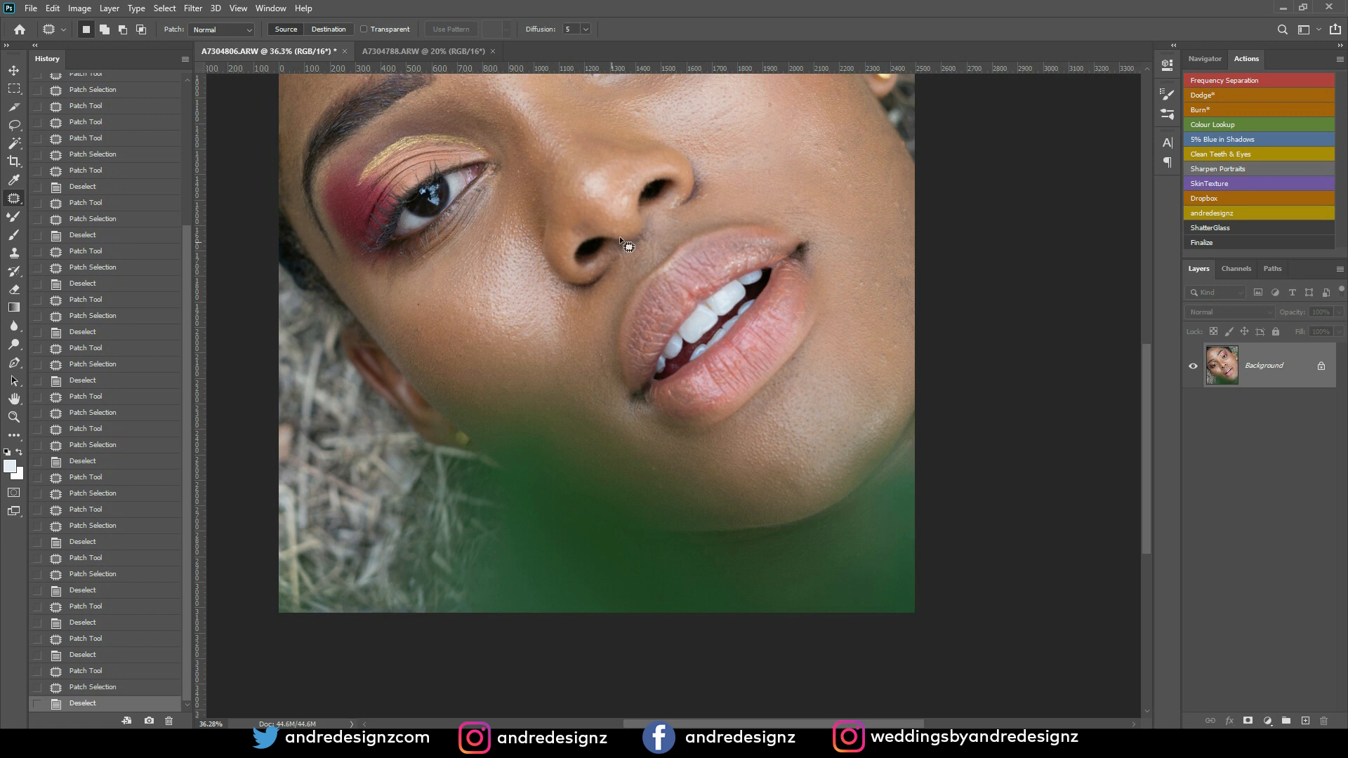
Step: Patch the bumps and spots across the cheek below the upper eye, between the nose and the ear
{"action": "left_click_drag", "start_coordinate": [835, 158], "coordinate": [845, 142]}
{"action": "mouse_move", "coordinate": [845, 153]}
{"action": "left_mouse_down"}
{"action": "mouse_move", "coordinate": [860, 156]}
{"action": "mouse_move", "coordinate": [831, 230]}
{"action": "left_mouse_up"}
{"action": "left_click", "coordinate": [854, 120]}
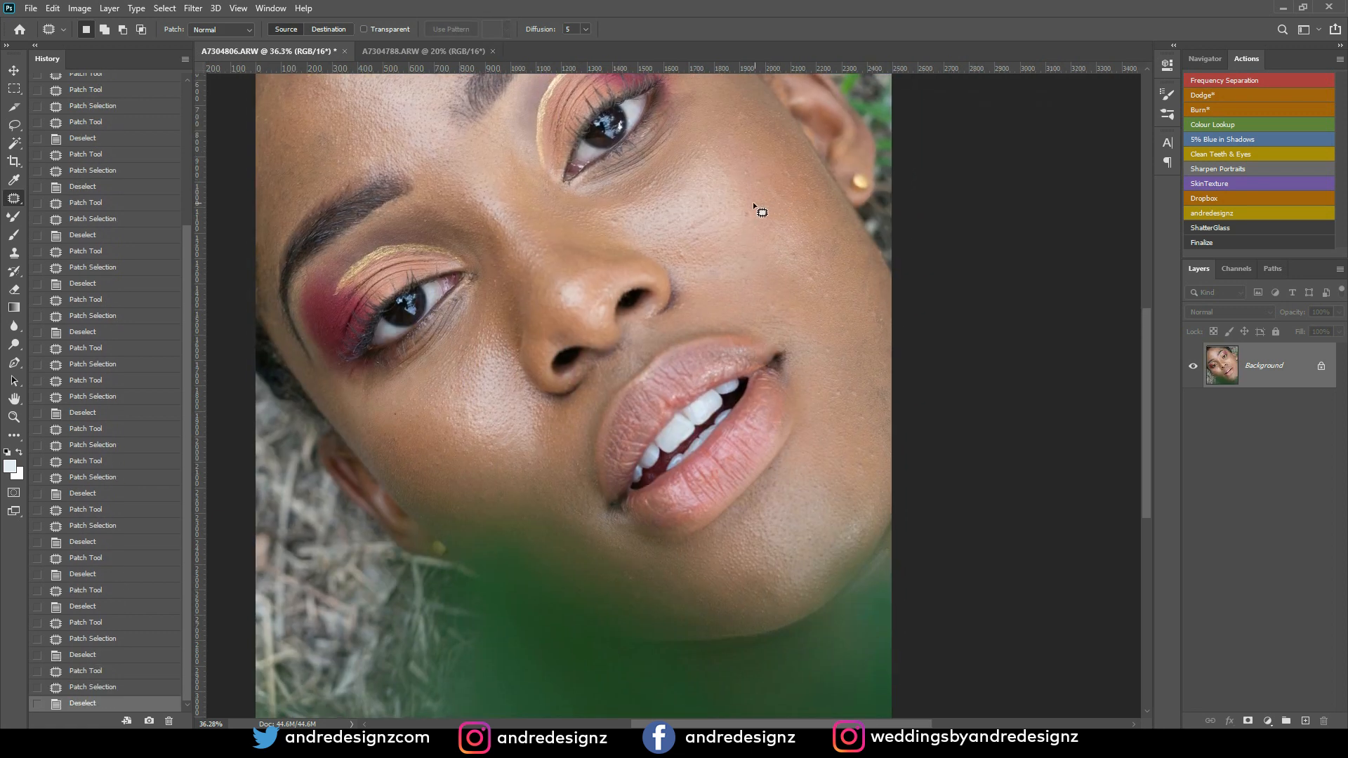
{"action": "mouse_move", "coordinate": [757, 176]}
{"action": "left_mouse_down"}
{"action": "mouse_move", "coordinate": [798, 171]}
{"action": "mouse_move", "coordinate": [784, 185]}
{"action": "mouse_move", "coordinate": [820, 205]}
{"action": "left_mouse_up"}
{"action": "left_click", "coordinate": [798, 172]}
{"action": "left_click", "coordinate": [804, 194]}
{"action": "mouse_move", "coordinate": [747, 171]}
{"action": "left_mouse_down"}
{"action": "mouse_move", "coordinate": [765, 178]}
{"action": "mouse_move", "coordinate": [751, 152]}
{"action": "mouse_move", "coordinate": [770, 180]}
{"action": "left_mouse_up"}
{"action": "left_click", "coordinate": [756, 148]}
{"action": "left_click", "coordinate": [773, 175]}
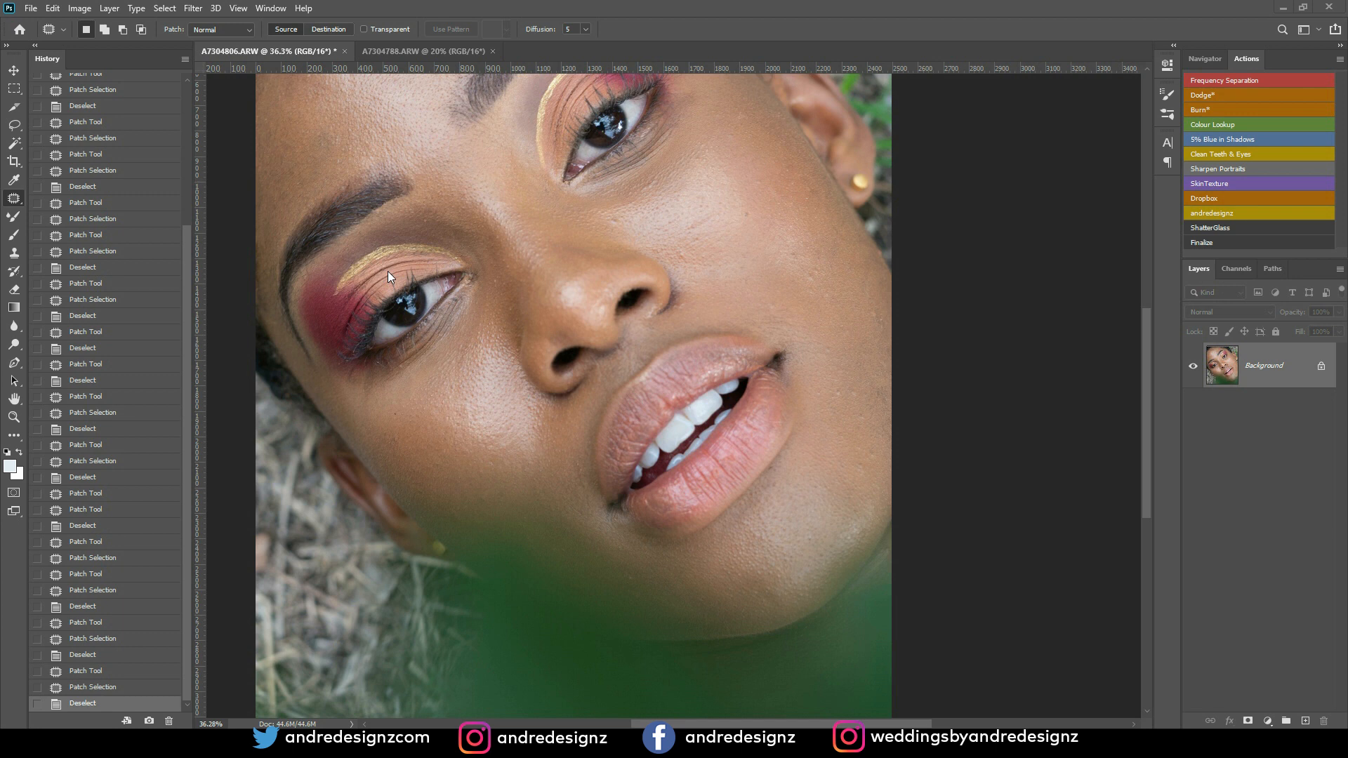
{"action": "left_click_drag", "start_coordinate": [623, 220], "coordinate": [622, 219]}
Step: Switch to YouTube in the browser, open the account's own channel page, and view the personal channel featured on it
{"action": "left_click_drag", "start_coordinate": [982, 755], "coordinate": [794, 0]}
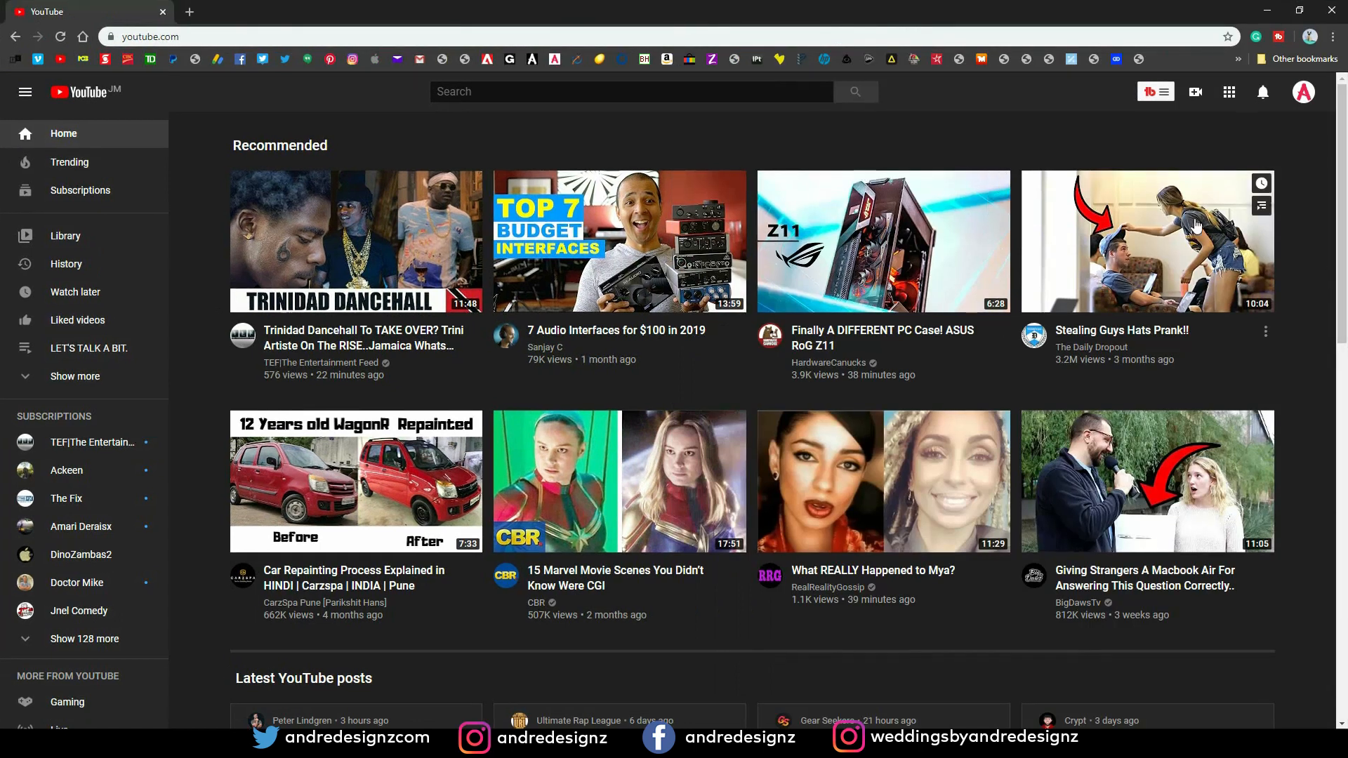
{"action": "left_click", "coordinate": [1300, 92]}
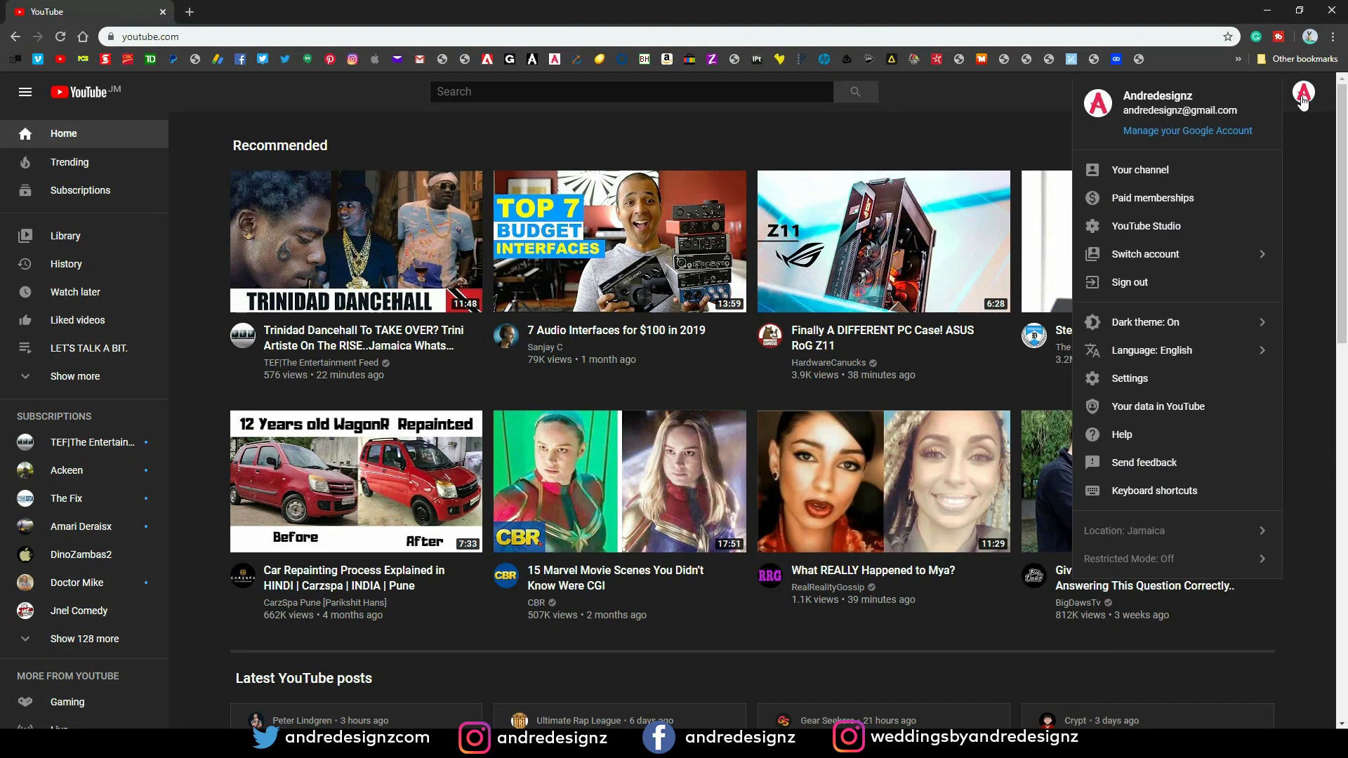
{"action": "left_click", "coordinate": [1144, 175]}
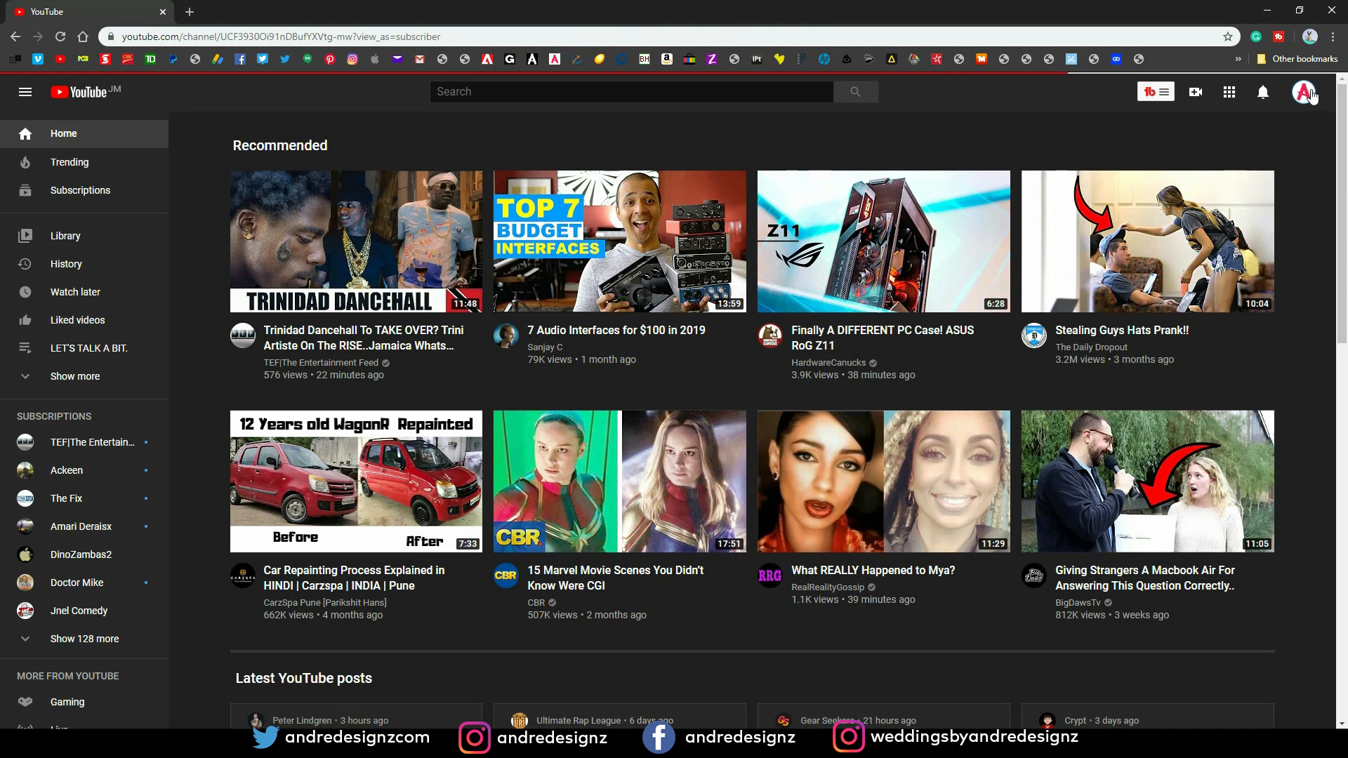
{"action": "scroll", "coordinate": [461, 477], "scroll_direction": "down", "scroll_amount": 3}
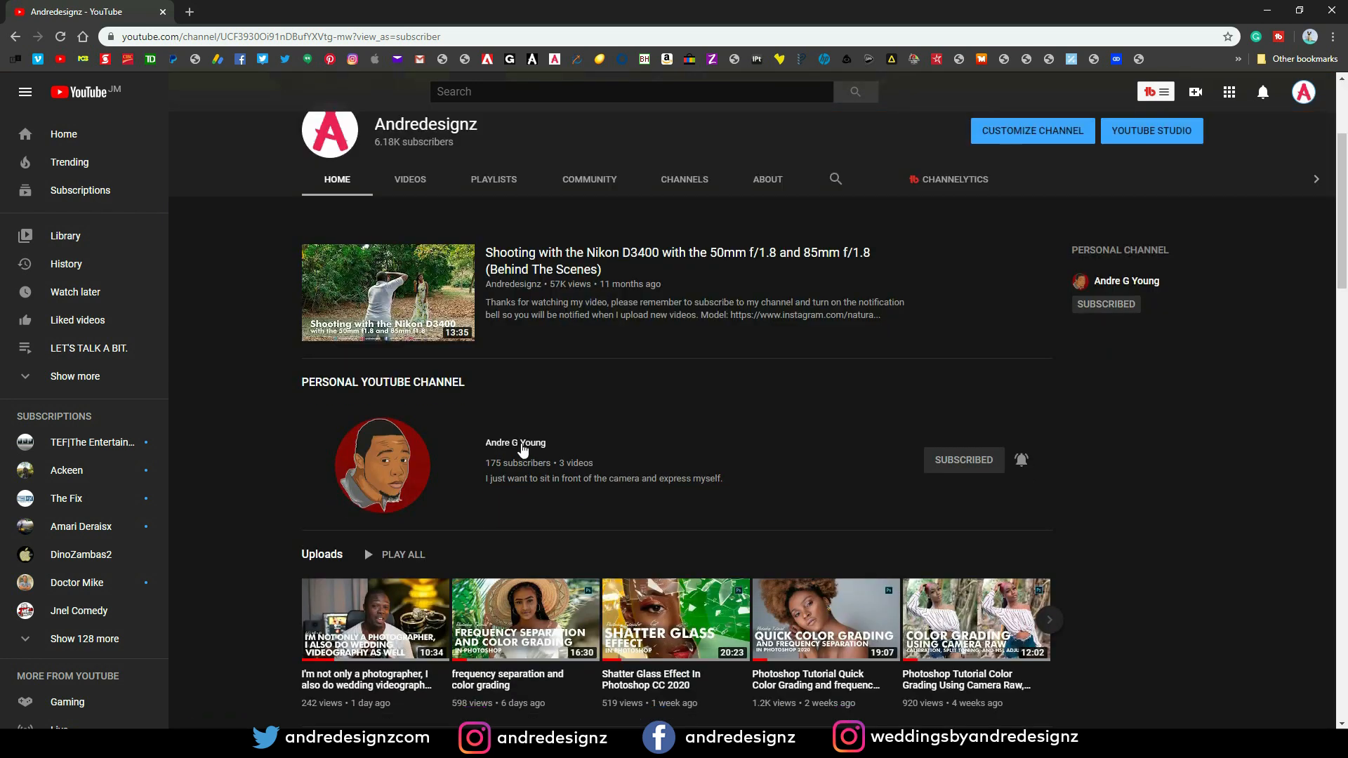
{"action": "left_click", "coordinate": [522, 446]}
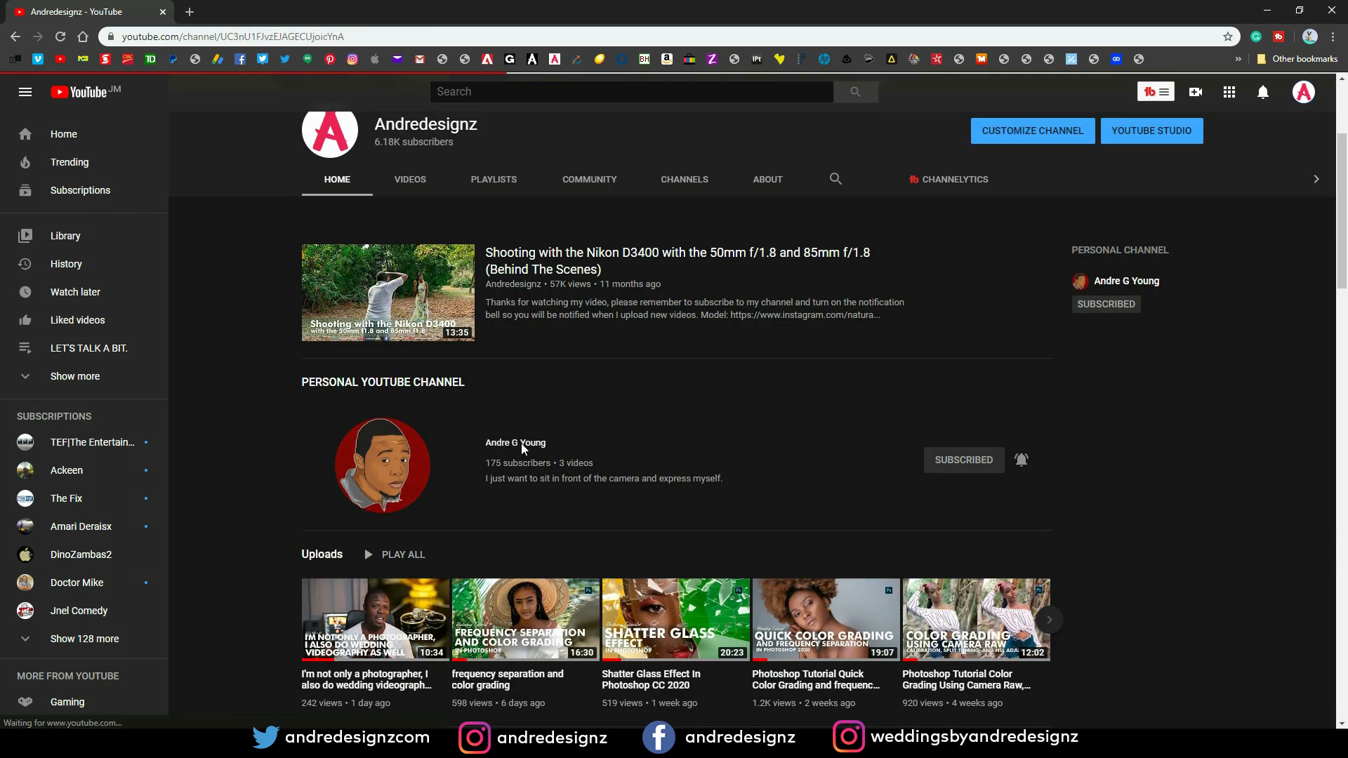
{"action": "scroll", "coordinate": [526, 446], "scroll_direction": "down", "scroll_amount": 4}
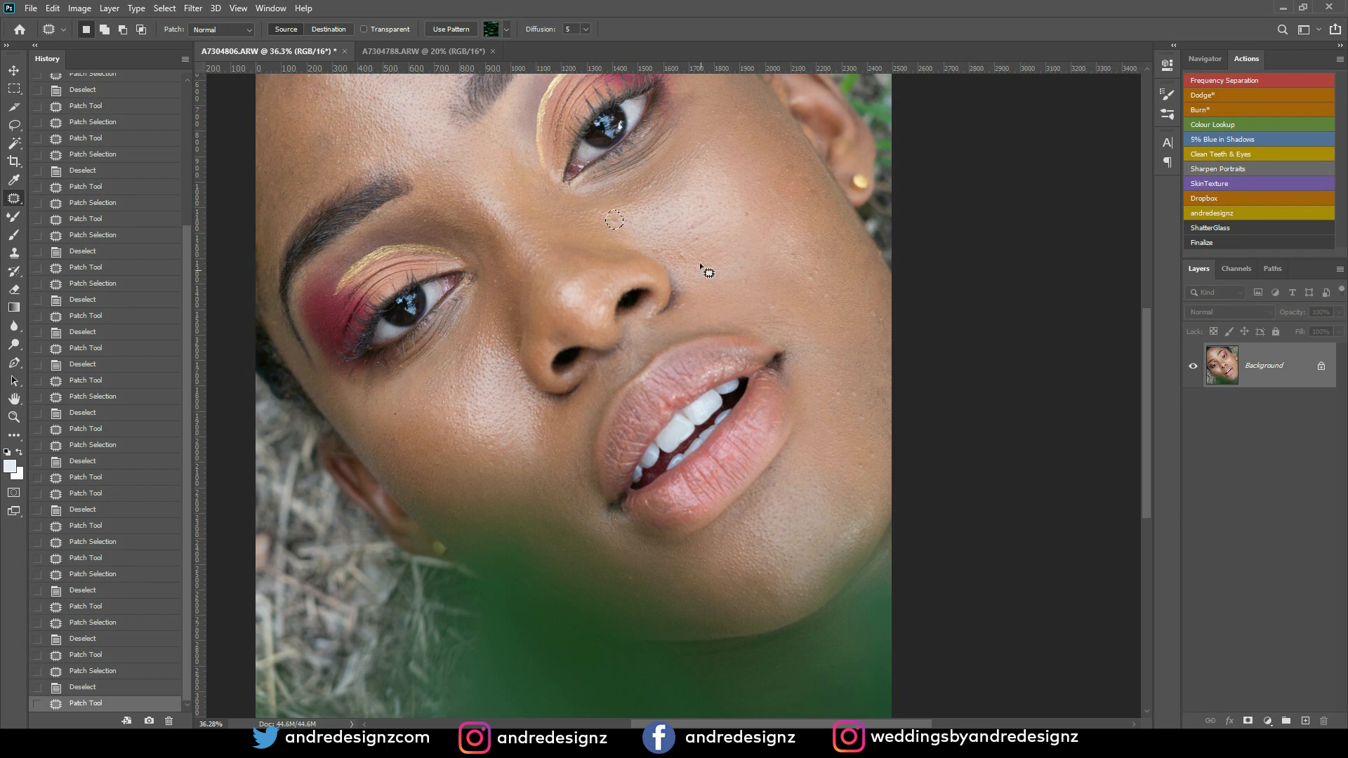
Step: Return to Photoshop and patch the spots along the outer cheek and beside the corner of the mouth
{"action": "mouse_move", "coordinate": [794, 259]}
{"action": "left_mouse_down"}
{"action": "mouse_move", "coordinate": [807, 284]}
{"action": "mouse_move", "coordinate": [812, 272]}
{"action": "mouse_move", "coordinate": [814, 299]}
{"action": "mouse_move", "coordinate": [833, 288]}
{"action": "left_mouse_up"}
{"action": "key", "text": "ctrl+d"}
{"action": "key", "text": "ctrl+d"}
{"action": "left_click_drag", "start_coordinate": [835, 292], "coordinate": [849, 320]}
{"action": "key", "text": "ctrl+d"}
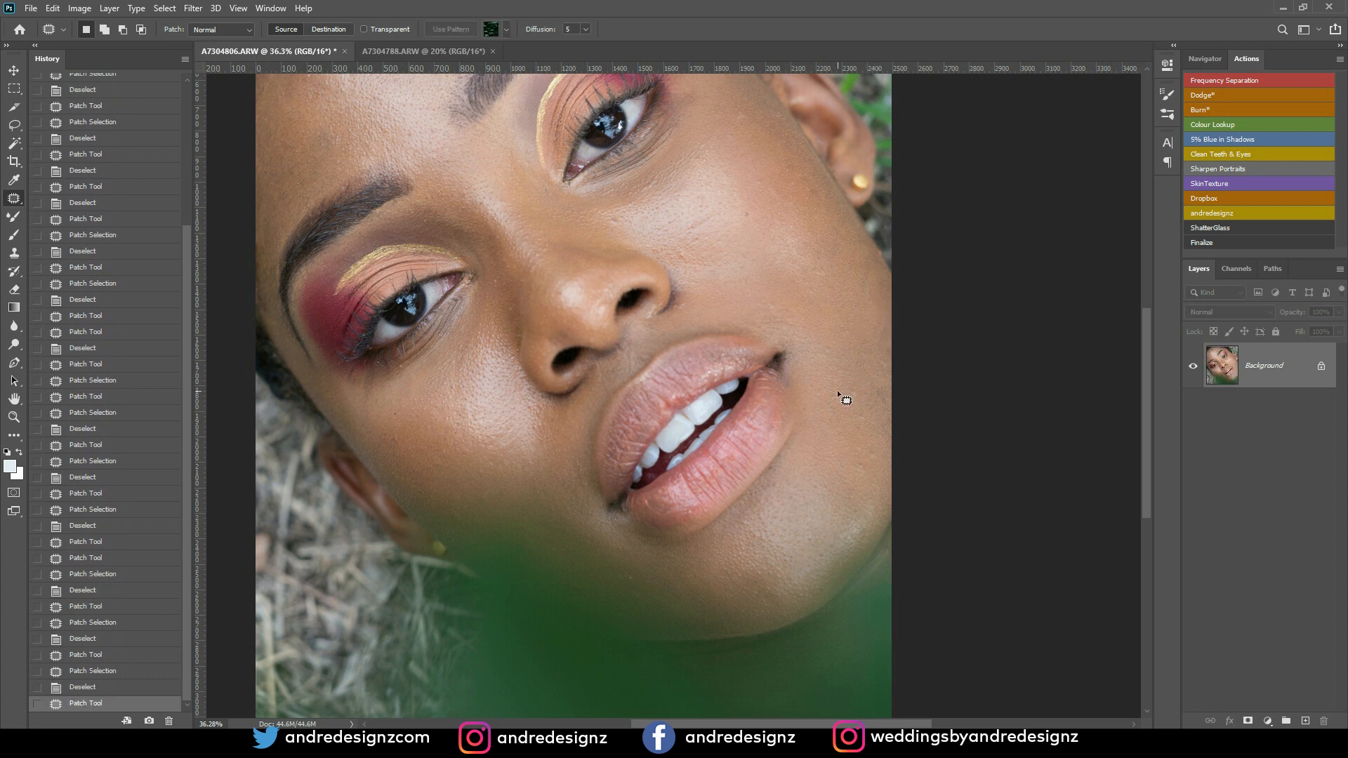
{"action": "mouse_move", "coordinate": [827, 389]}
{"action": "left_mouse_down"}
{"action": "mouse_move", "coordinate": [859, 378]}
{"action": "mouse_move", "coordinate": [860, 395]}
{"action": "left_mouse_up"}
{"action": "mouse_move", "coordinate": [855, 391]}
{"action": "left_mouse_down"}
{"action": "mouse_move", "coordinate": [862, 371]}
{"action": "mouse_move", "coordinate": [842, 383]}
{"action": "left_mouse_up"}
{"action": "key", "text": "ctrl+d"}
Step: Patch the leftover marks in the middle of the cheek, between the mouth corner and the earring
{"action": "mouse_move", "coordinate": [840, 386]}
{"action": "left_mouse_down"}
{"action": "mouse_move", "coordinate": [853, 365]}
{"action": "mouse_move", "coordinate": [876, 465]}
{"action": "mouse_move", "coordinate": [861, 457]}
{"action": "mouse_move", "coordinate": [864, 475]}
{"action": "mouse_move", "coordinate": [809, 491]}
{"action": "mouse_move", "coordinate": [827, 491]}
{"action": "mouse_move", "coordinate": [854, 452]}
{"action": "mouse_move", "coordinate": [854, 464]}
{"action": "mouse_move", "coordinate": [837, 332]}
{"action": "mouse_move", "coordinate": [848, 373]}
{"action": "mouse_move", "coordinate": [794, 253]}
{"action": "left_mouse_up"}
{"action": "key", "text": "ctrl+d"}
{"action": "key", "text": "ctrl+d"}
{"action": "key", "text": "ctrl+d"}
{"action": "key", "text": "ctrl+d"}
{"action": "key", "text": "ctrl+d"}
{"action": "left_click_drag", "start_coordinate": [758, 178], "coordinate": [776, 206]}
{"action": "key", "text": "ctrl+d"}
Step: Patch the remaining small spots beside the nose and on the highlighted part of the cheek below the upper eye
{"action": "left_click_drag", "start_coordinate": [682, 249], "coordinate": [685, 250]}
{"action": "left_click_drag", "start_coordinate": [687, 255], "coordinate": [704, 257]}
{"action": "key", "text": "ctrl+d"}
{"action": "mouse_move", "coordinate": [673, 307]}
{"action": "left_mouse_down"}
{"action": "mouse_move", "coordinate": [691, 306]}
{"action": "mouse_move", "coordinate": [726, 264]}
{"action": "left_mouse_up"}
{"action": "key", "text": "ctrl+d"}
{"action": "mouse_move", "coordinate": [618, 214]}
{"action": "left_mouse_down"}
{"action": "mouse_move", "coordinate": [609, 224]}
{"action": "mouse_move", "coordinate": [624, 234]}
{"action": "left_mouse_up"}
{"action": "key", "text": "ctrl+d"}
{"action": "mouse_move", "coordinate": [714, 155]}
{"action": "left_mouse_down"}
{"action": "mouse_move", "coordinate": [732, 355]}
{"action": "mouse_move", "coordinate": [777, 211]}
{"action": "left_mouse_up"}
{"action": "left_click_drag", "start_coordinate": [752, 259], "coordinate": [698, 431]}
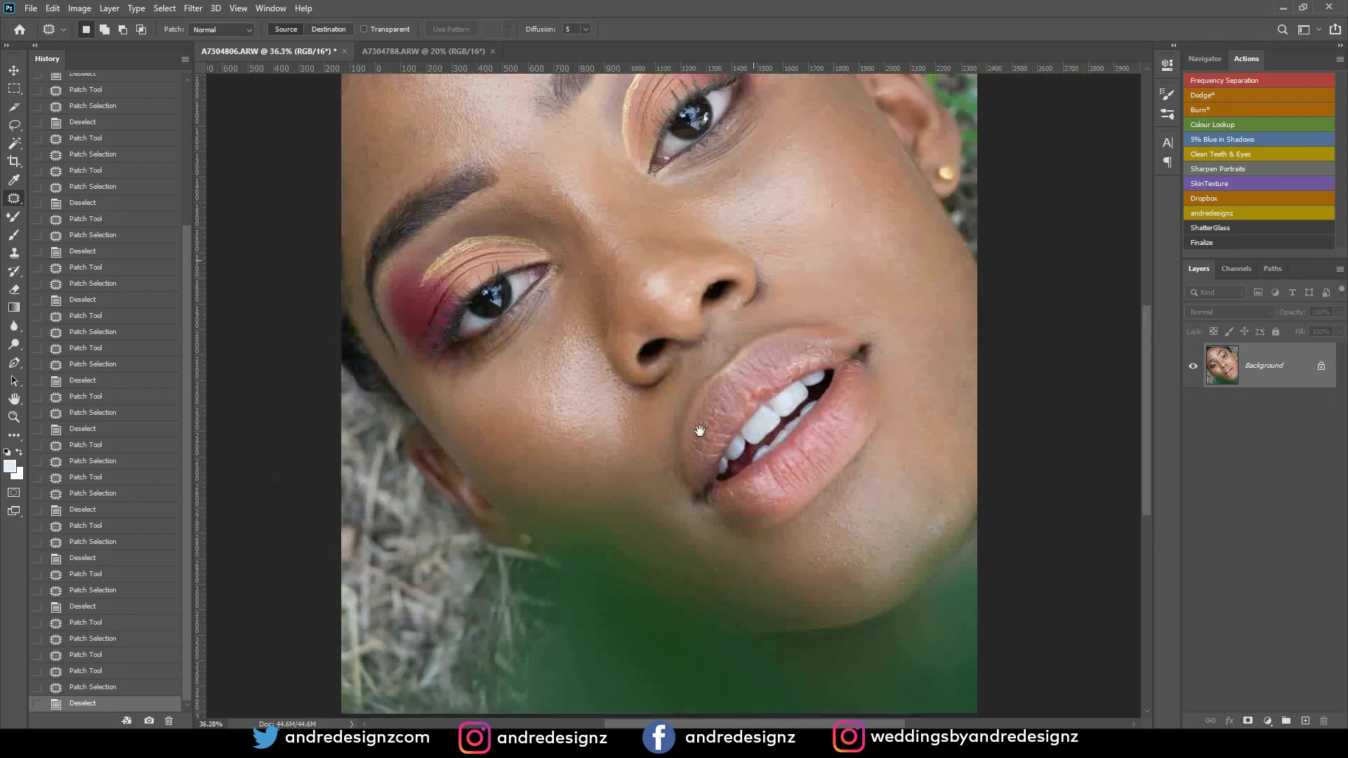
{"action": "left_click_drag", "start_coordinate": [735, 329], "coordinate": [751, 222]}
{"action": "mouse_move", "coordinate": [564, 353]}
{"action": "left_mouse_down"}
{"action": "mouse_move", "coordinate": [659, 337]}
{"action": "mouse_move", "coordinate": [571, 472]}
{"action": "left_mouse_up"}
{"action": "key", "text": "ctrl+d"}
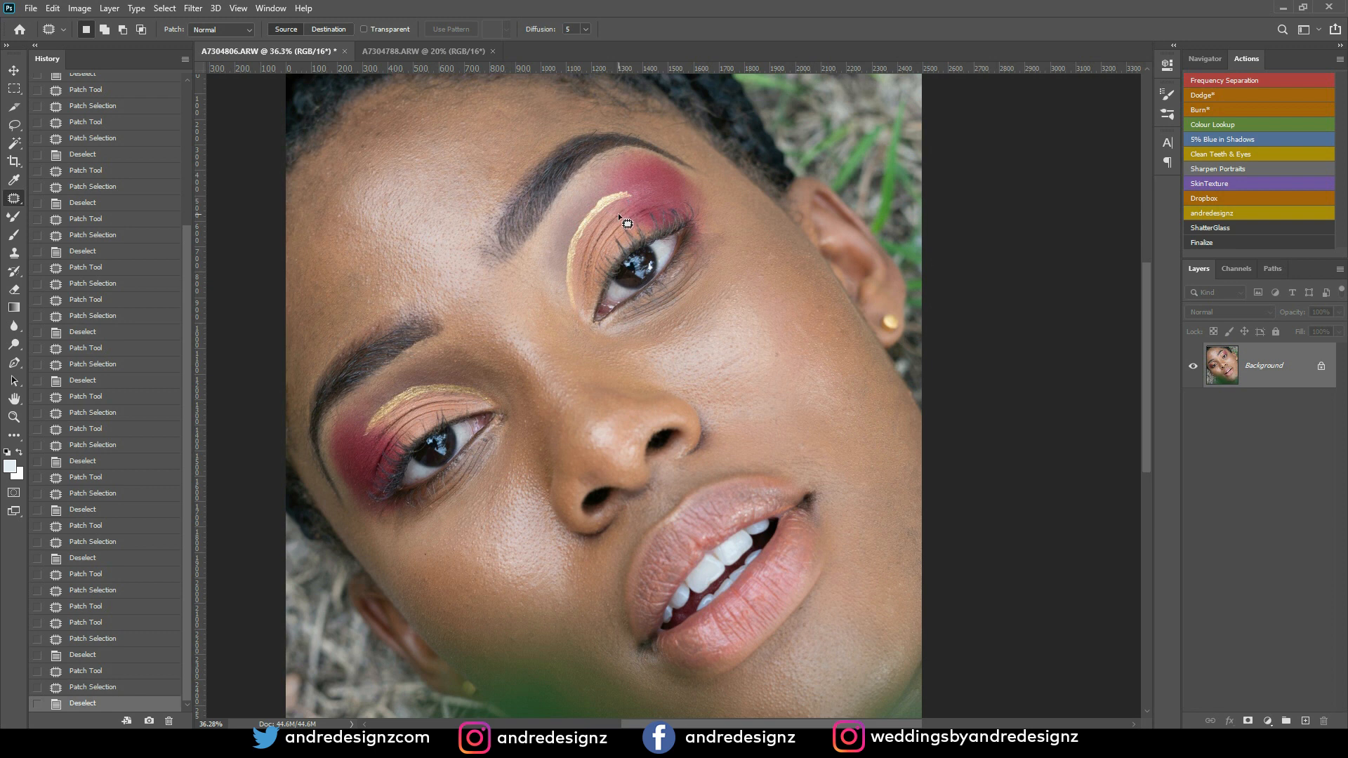
Step: Duplicate the Background layer and use the Clone Stamp to clean up the rough edge of the upper eye's gold line
{"action": "scroll", "coordinate": [619, 214], "scroll_direction": "up", "scroll_amount": 5}
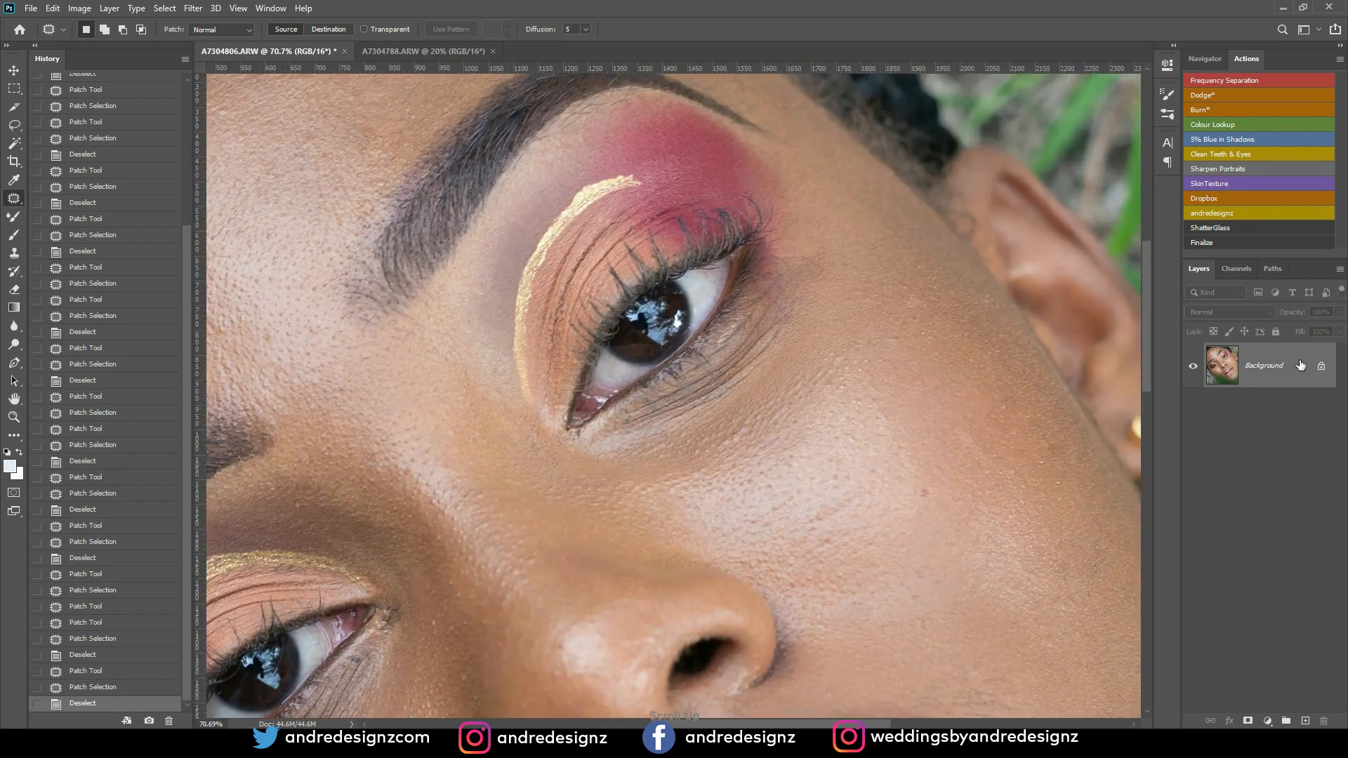
{"action": "left_click_drag", "start_coordinate": [1300, 365], "coordinate": [1304, 720]}
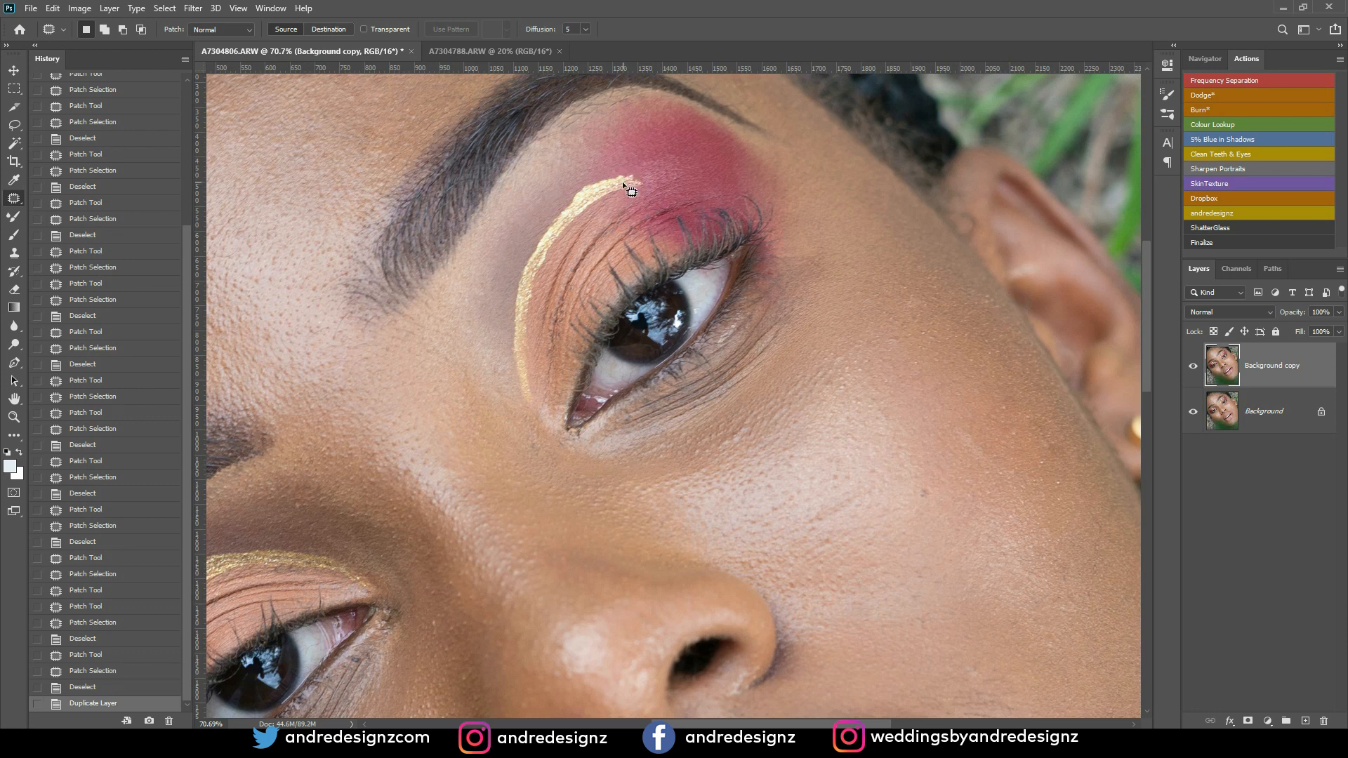
{"action": "key", "text": "s"}
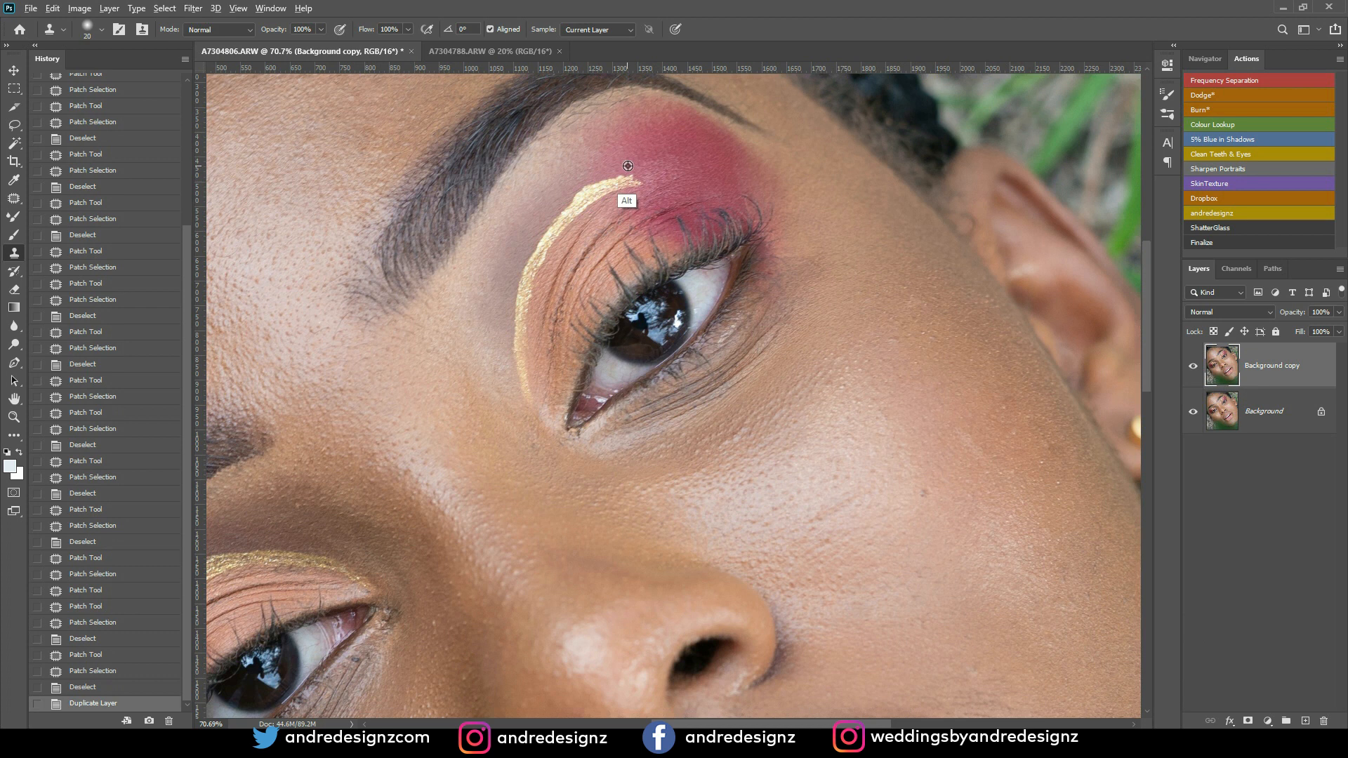
{"action": "left_click", "coordinate": [628, 175]}
{"action": "mouse_move", "coordinate": [610, 177]}
{"action": "left_mouse_down"}
{"action": "mouse_move", "coordinate": [562, 198]}
{"action": "mouse_move", "coordinate": [585, 175]}
{"action": "left_mouse_up"}
{"action": "left_click", "coordinate": [579, 192]}
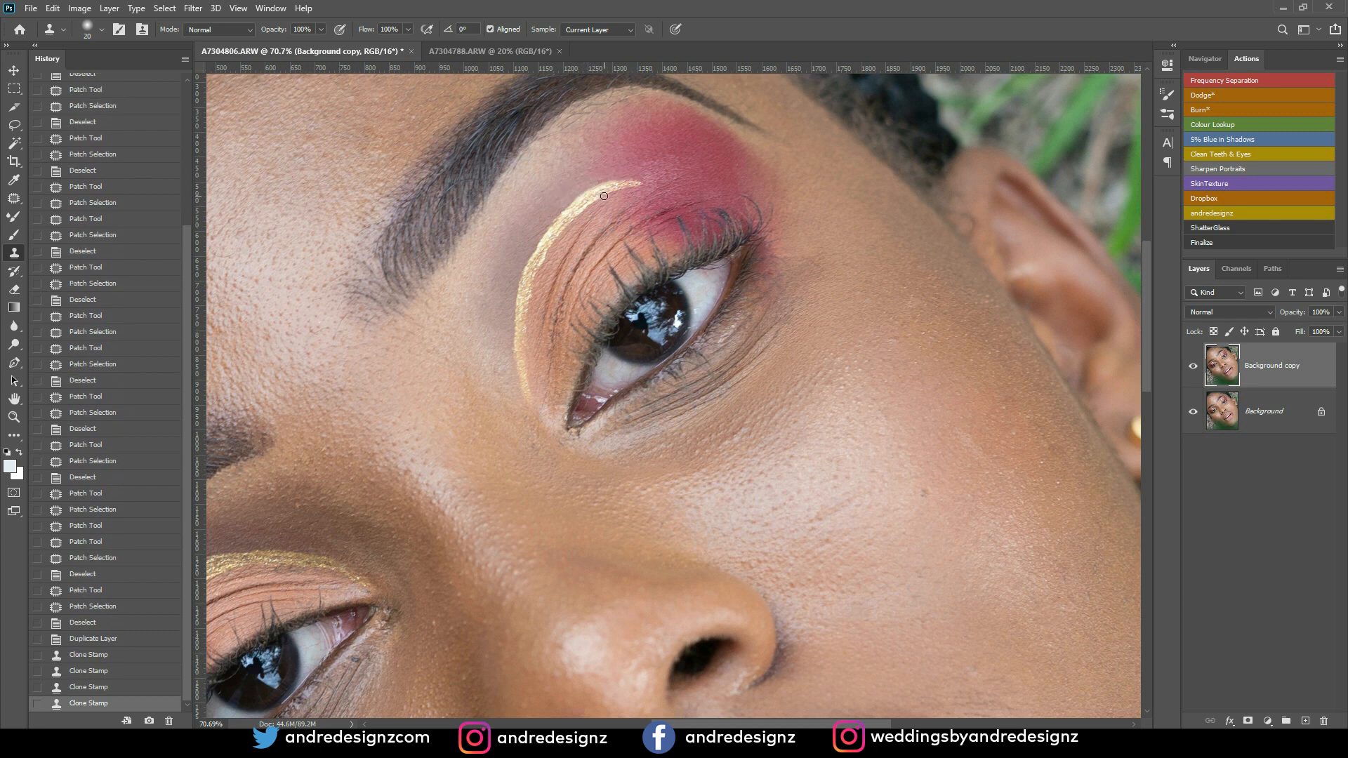
{"action": "mouse_move", "coordinate": [567, 261]}
{"action": "left_mouse_down"}
{"action": "mouse_move", "coordinate": [707, 178]}
{"action": "mouse_move", "coordinate": [712, 199]}
{"action": "left_mouse_up"}
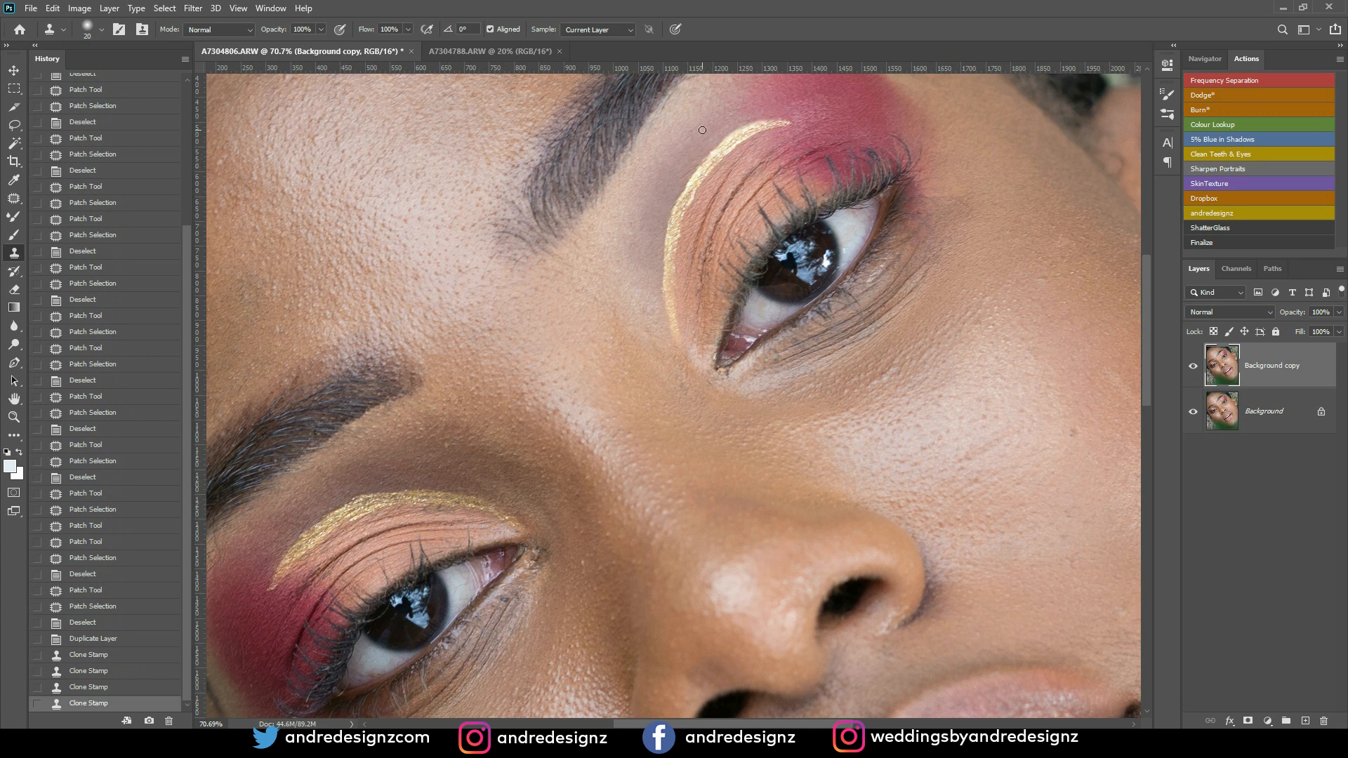
{"action": "scroll", "coordinate": [457, 607], "scroll_direction": "up", "scroll_amount": 2}
{"action": "left_click_drag", "start_coordinate": [457, 607], "coordinate": [477, 219]}
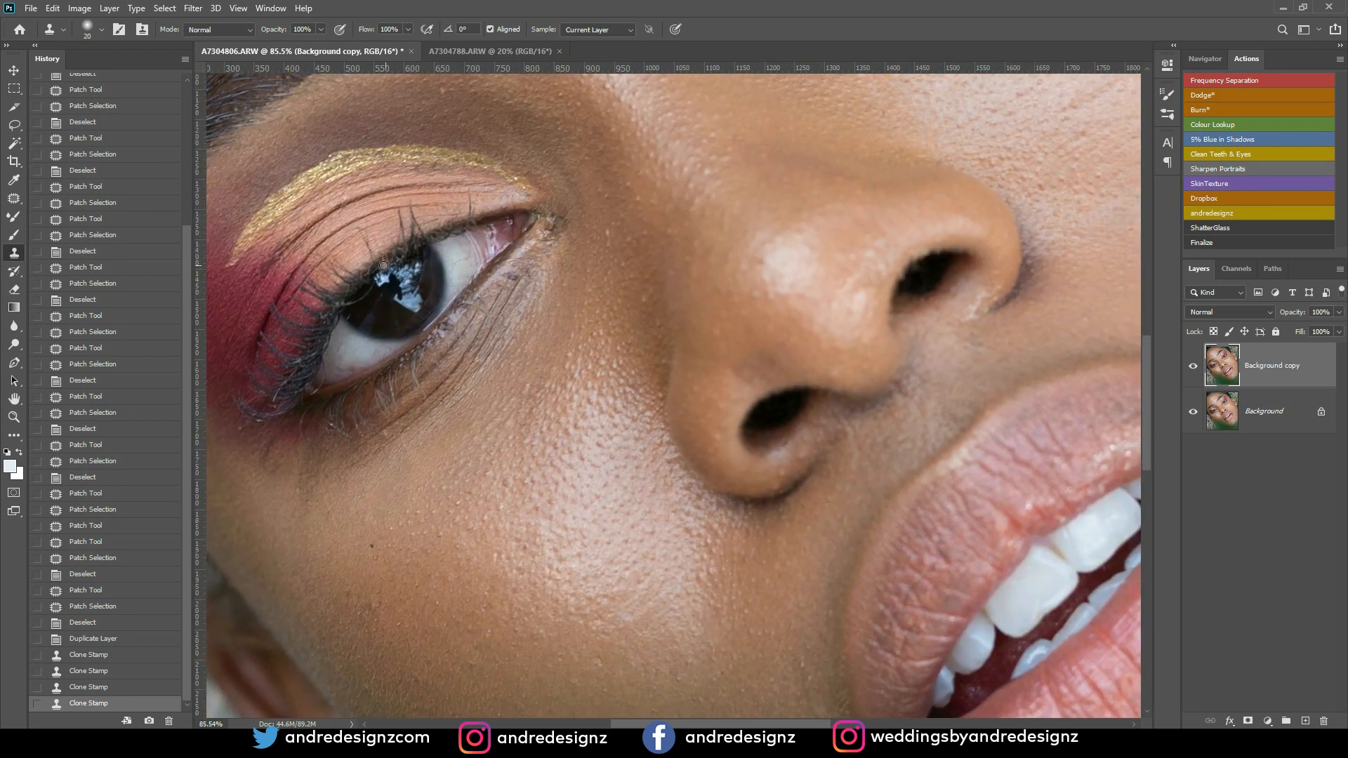
{"action": "scroll", "coordinate": [401, 271], "scroll_direction": "up", "scroll_amount": 5}
{"action": "scroll", "coordinate": [401, 271], "scroll_direction": "up", "scroll_amount": 1}
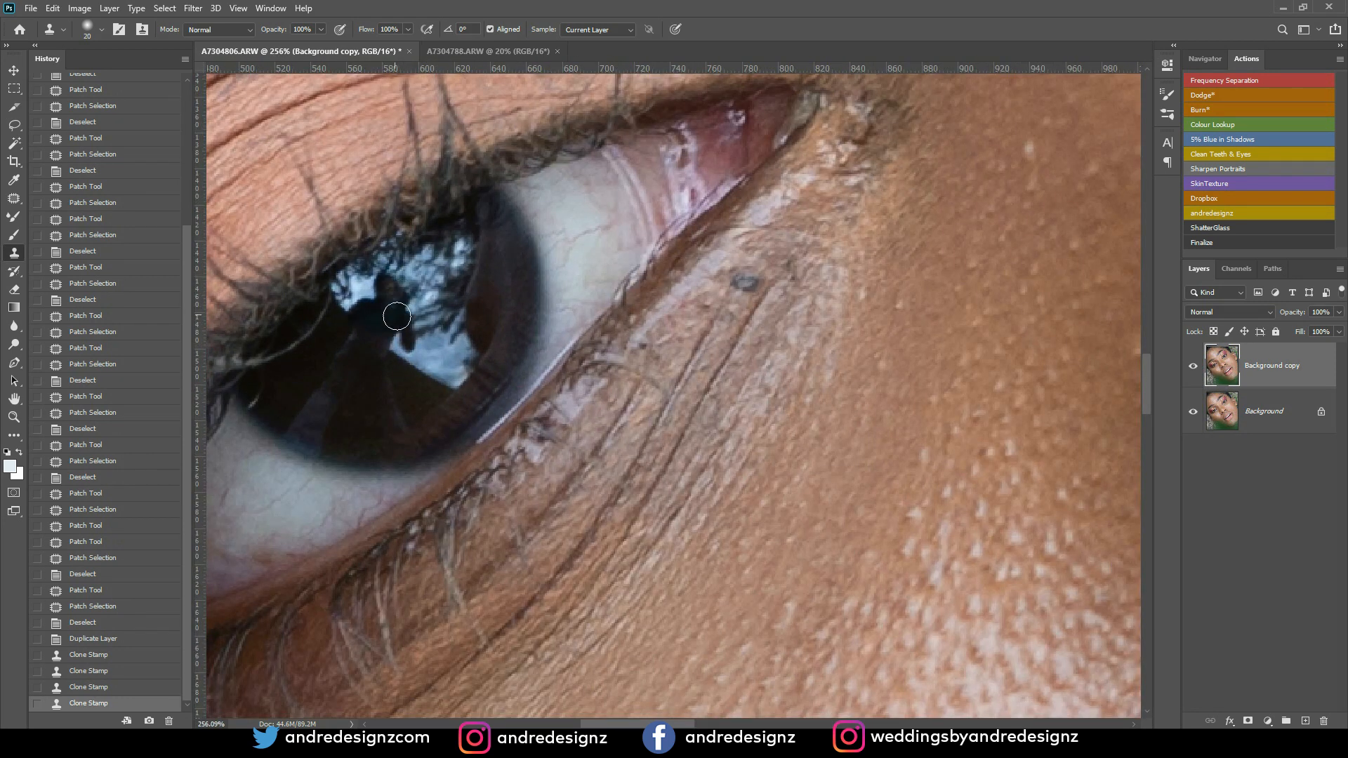
{"action": "scroll", "coordinate": [478, 383], "scroll_direction": "down", "scroll_amount": 8}
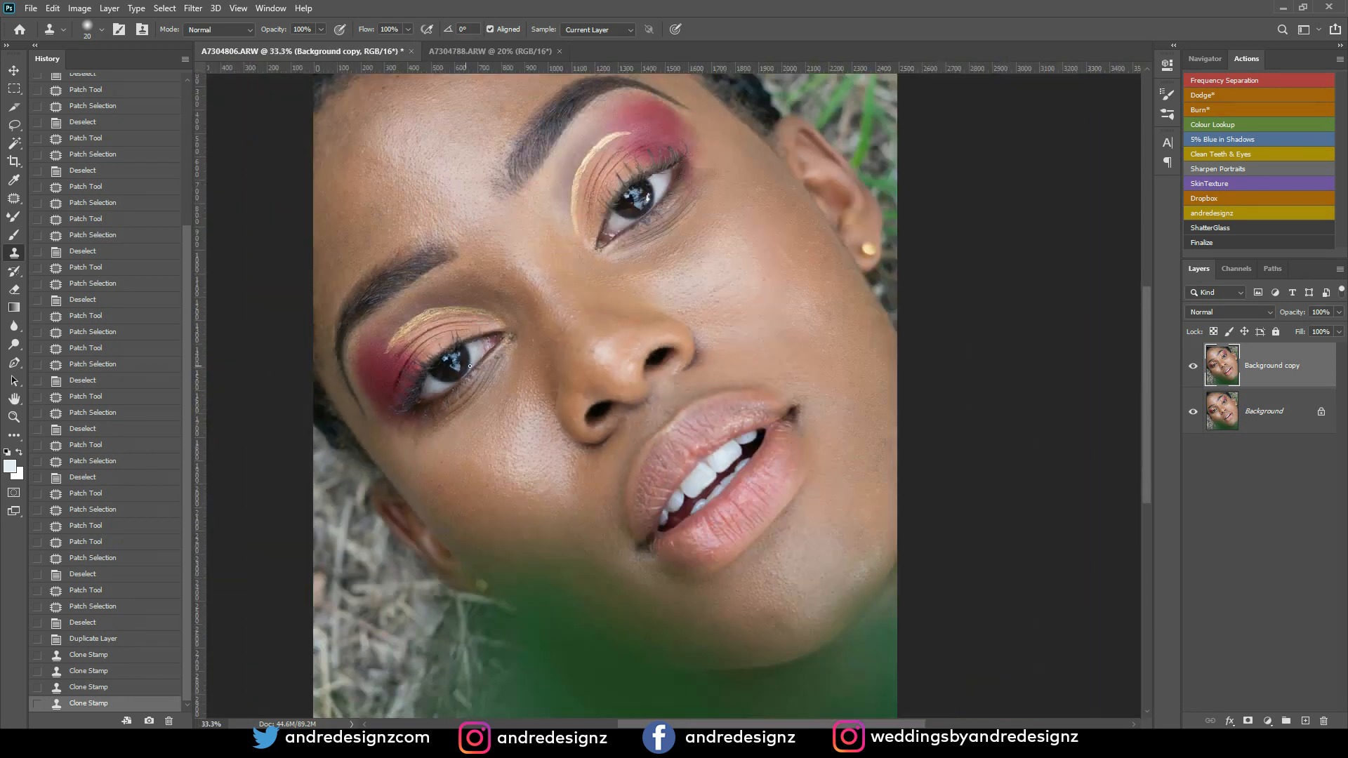
Step: Patch the dark spot on the cheek below the upper eye on the Background copy layer
{"action": "scroll", "coordinate": [789, 264], "scroll_direction": "up", "scroll_amount": 3}
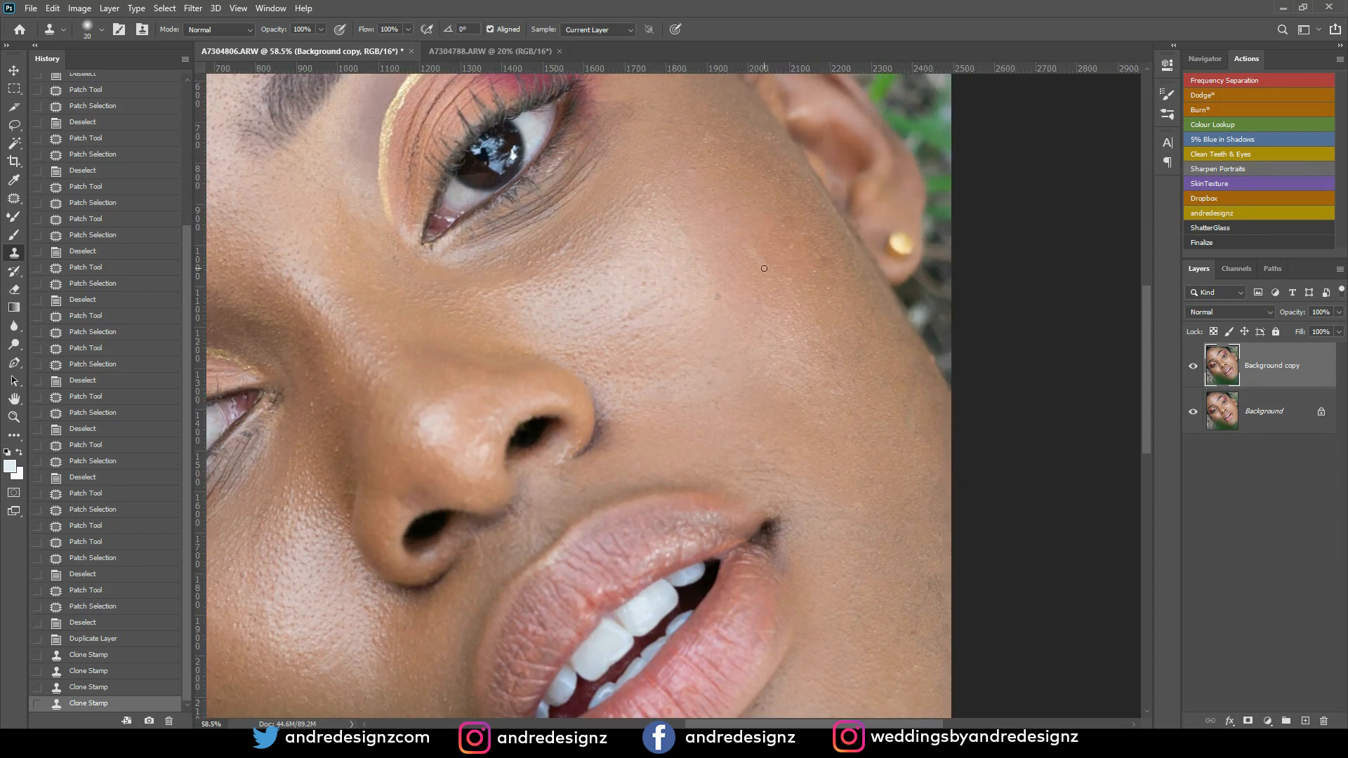
{"action": "key", "text": "j"}
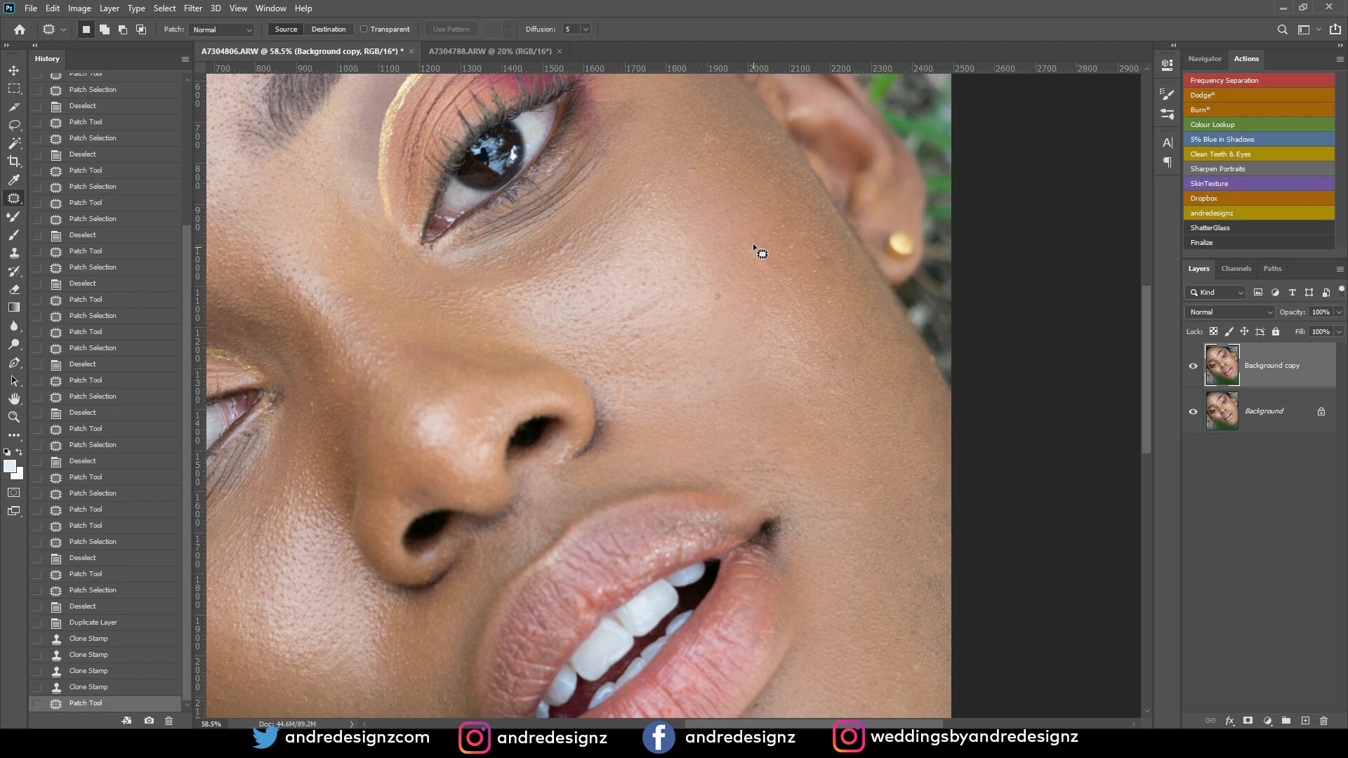
{"action": "left_click_drag", "start_coordinate": [778, 270], "coordinate": [755, 242]}
{"action": "left_click_drag", "start_coordinate": [767, 259], "coordinate": [800, 270]}
{"action": "key", "text": "ctrl+d"}
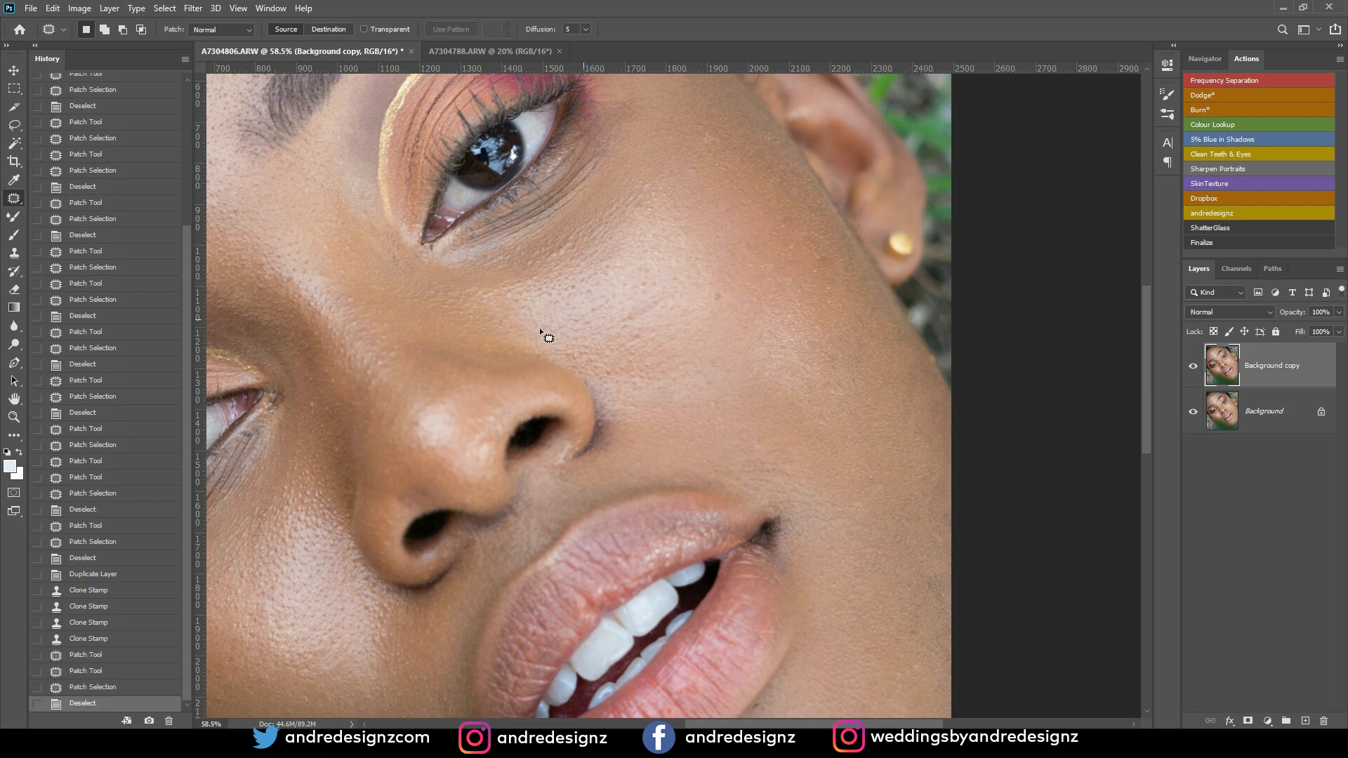
{"action": "left_click", "coordinate": [17, 202]}
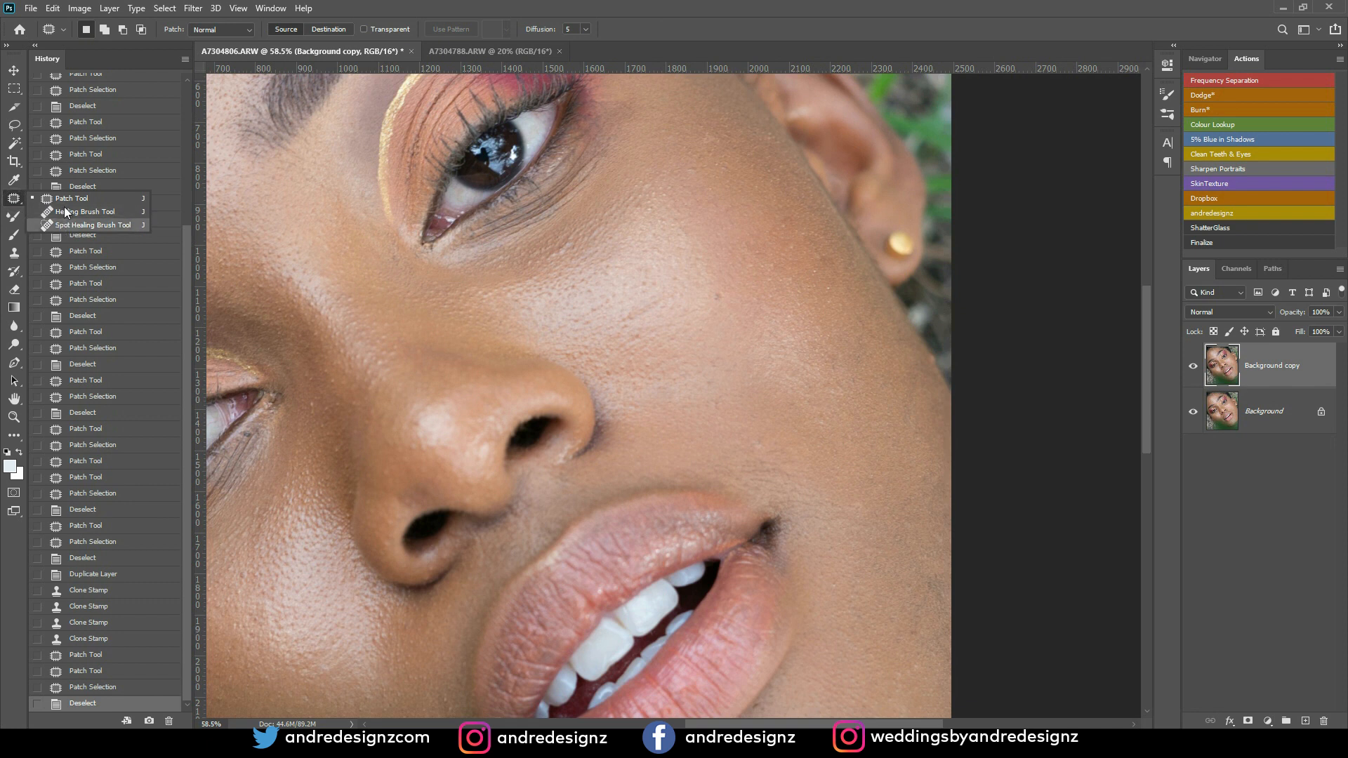
{"action": "left_click", "coordinate": [752, 288]}
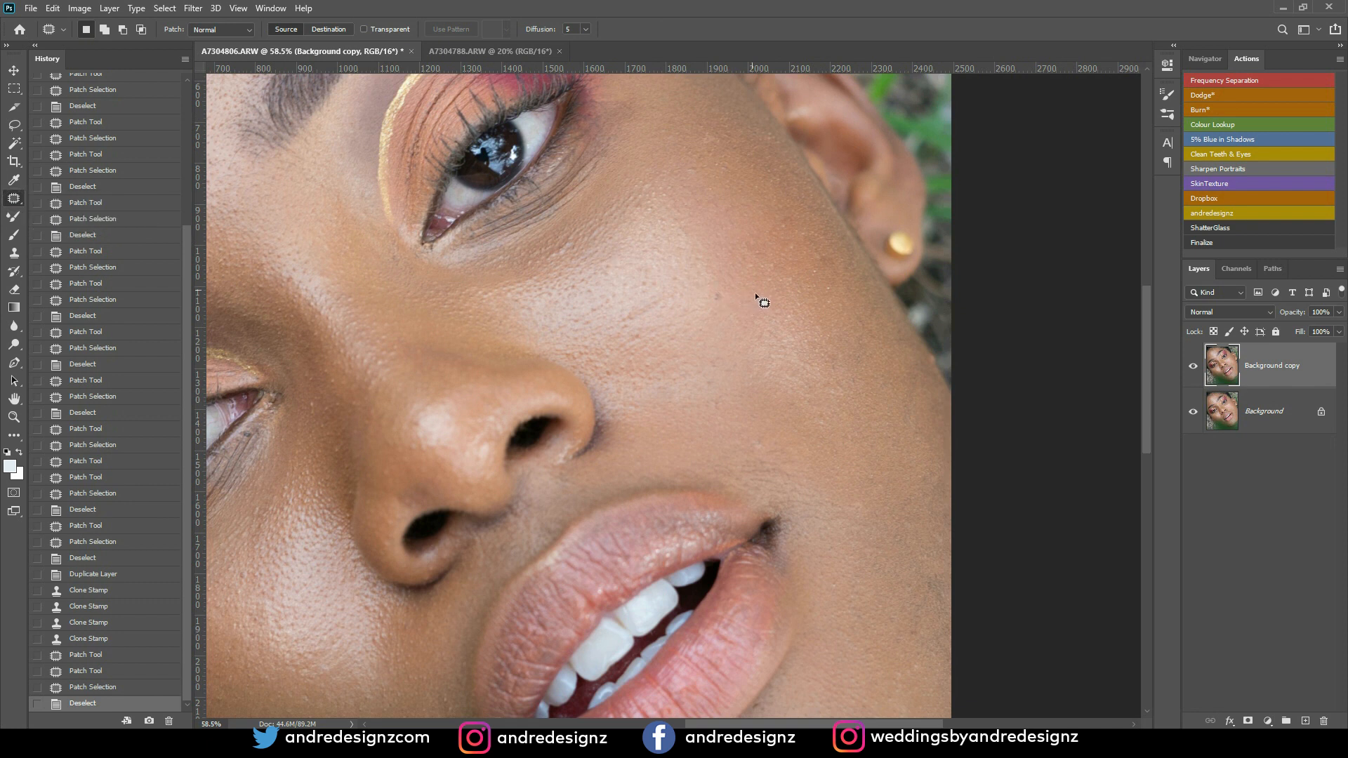
{"action": "scroll", "coordinate": [765, 275], "scroll_direction": "down", "scroll_amount": 6}
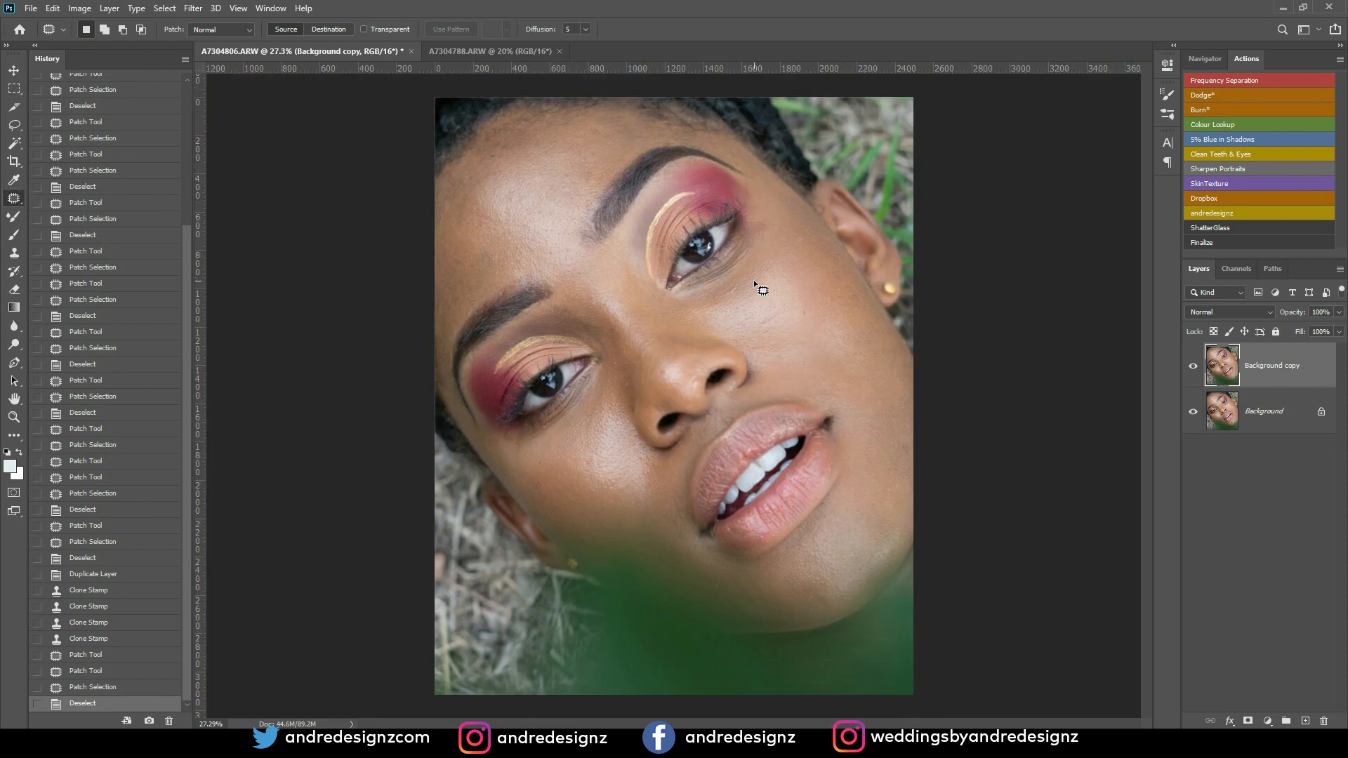
{"action": "scroll", "coordinate": [747, 395], "scroll_direction": "up", "scroll_amount": 3}
{"action": "scroll", "coordinate": [662, 250], "scroll_direction": "up", "scroll_amount": 2}
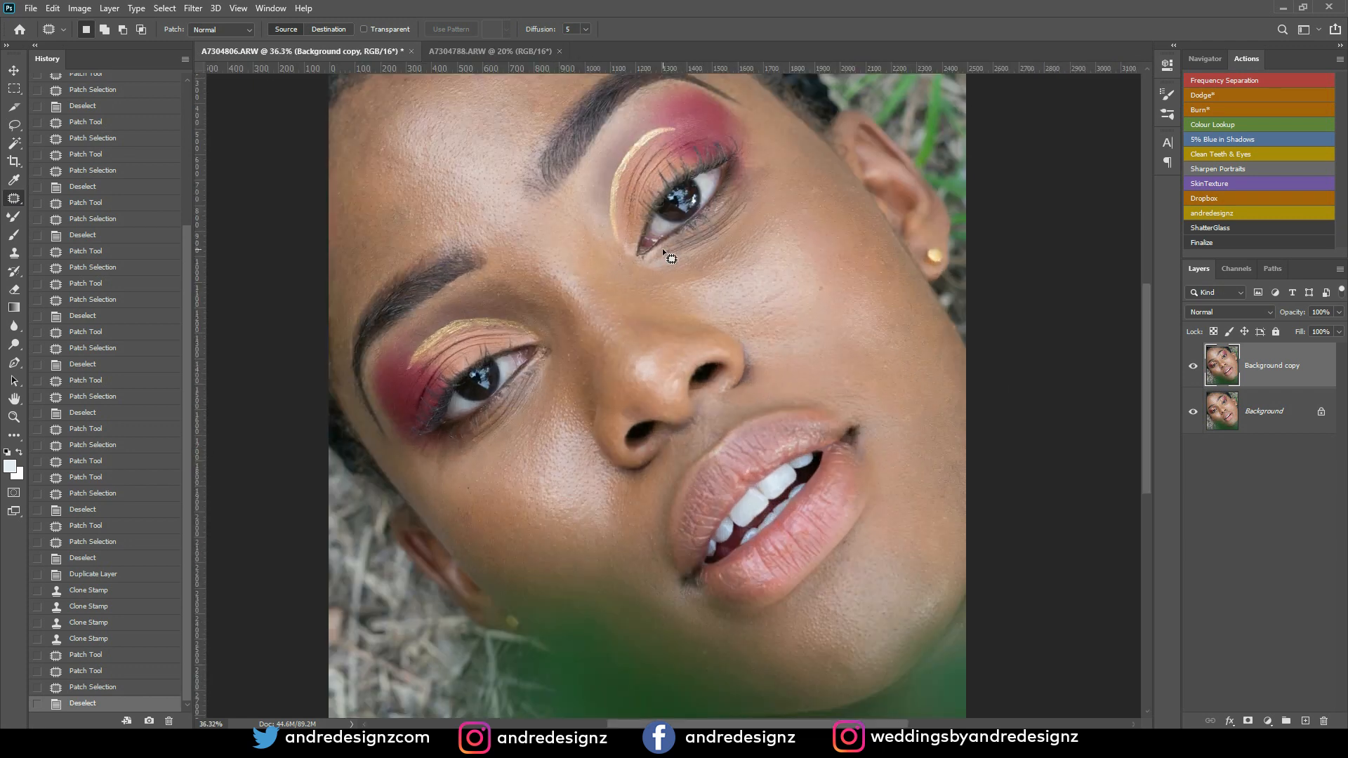
{"action": "scroll", "coordinate": [668, 274], "scroll_direction": "down", "scroll_amount": 3}
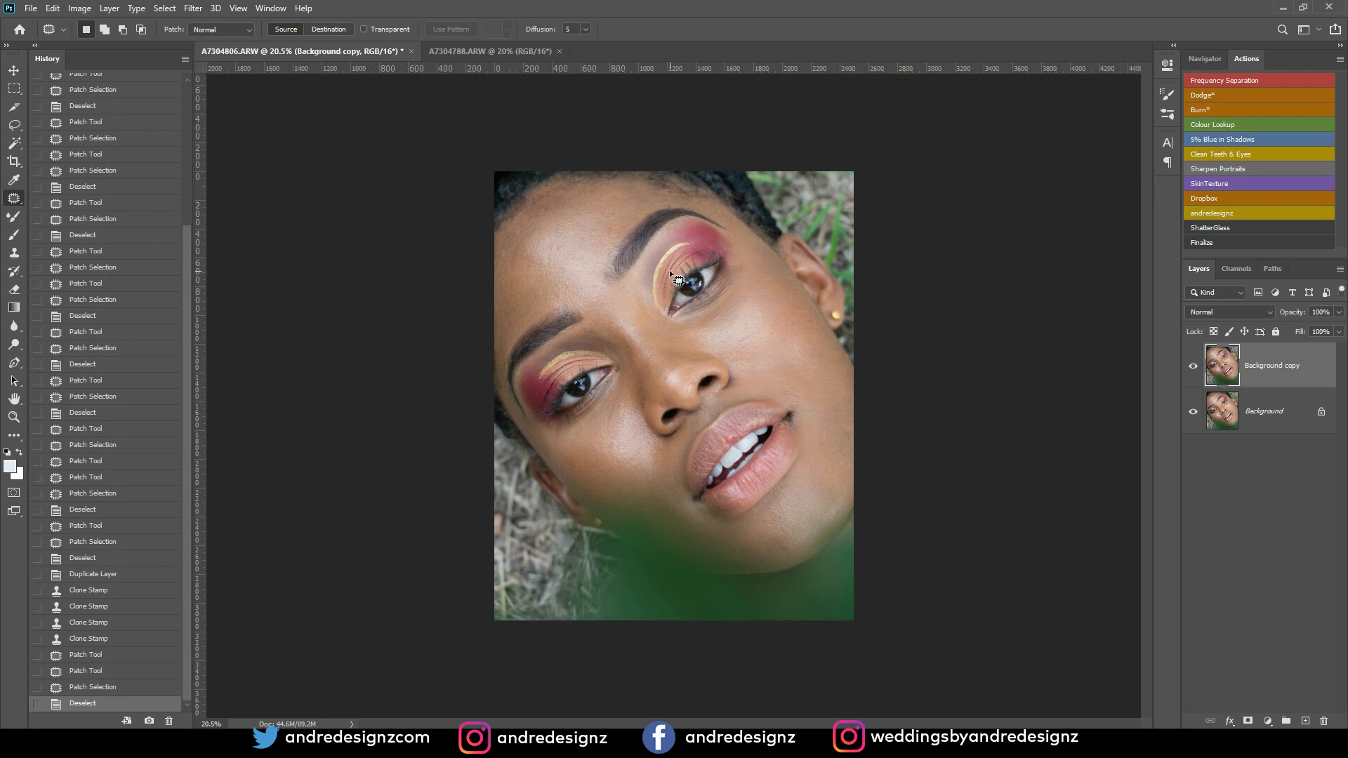
Step: Run the Frequency Separation action with a Gaussian Blur radius of 6.4 pixels
{"action": "scroll", "coordinate": [671, 277], "scroll_direction": "up", "scroll_amount": 1}
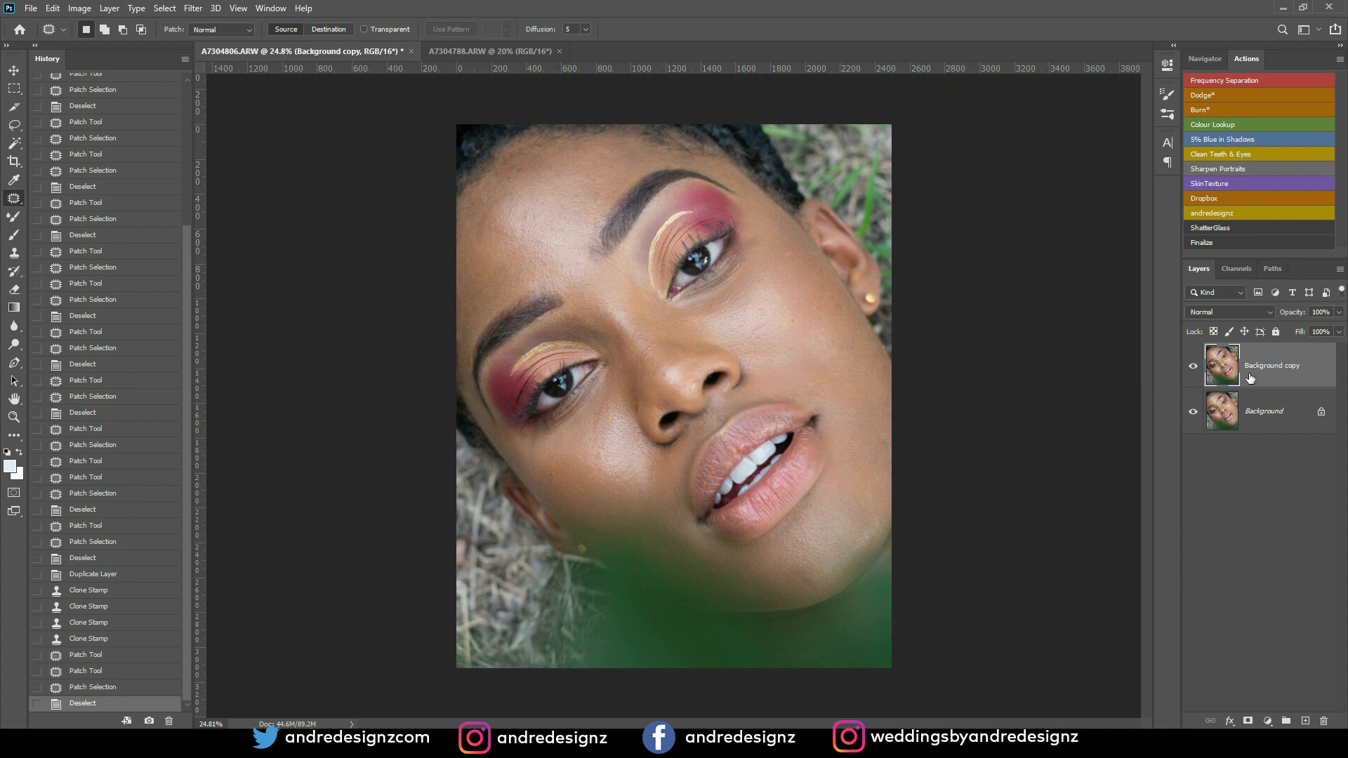
{"action": "left_click", "coordinate": [1222, 80]}
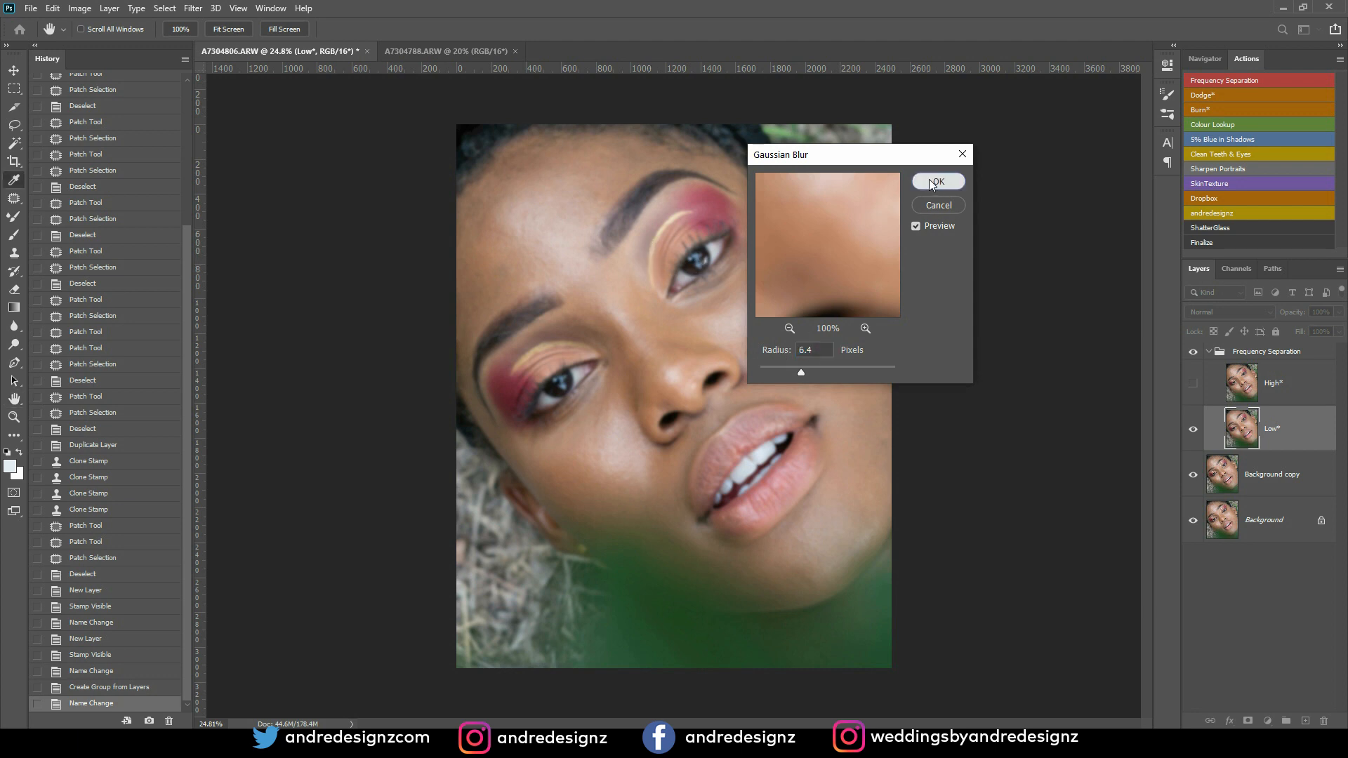
{"action": "left_click", "coordinate": [938, 181]}
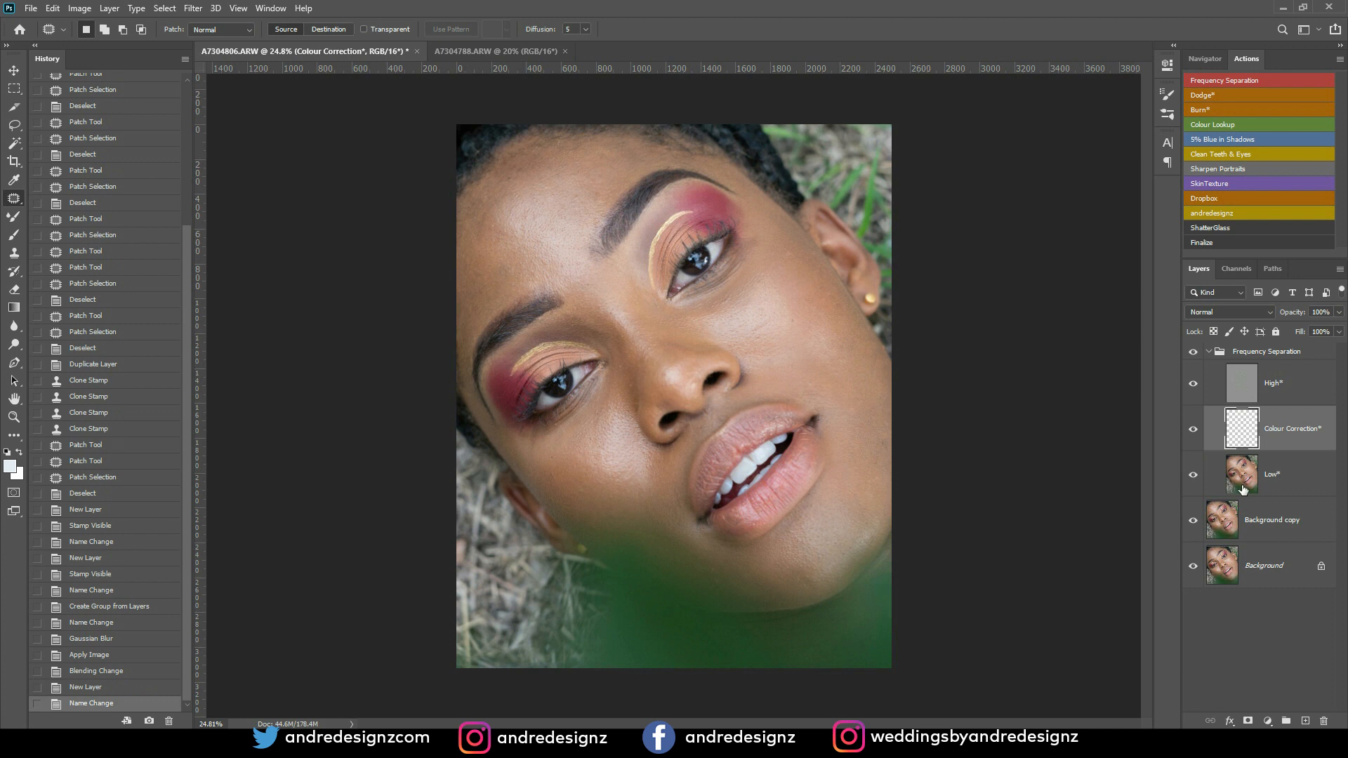
Step: Select the Low* layer and set up the Mixer Brush with a cleaned brush
{"action": "left_click", "coordinate": [1288, 480]}
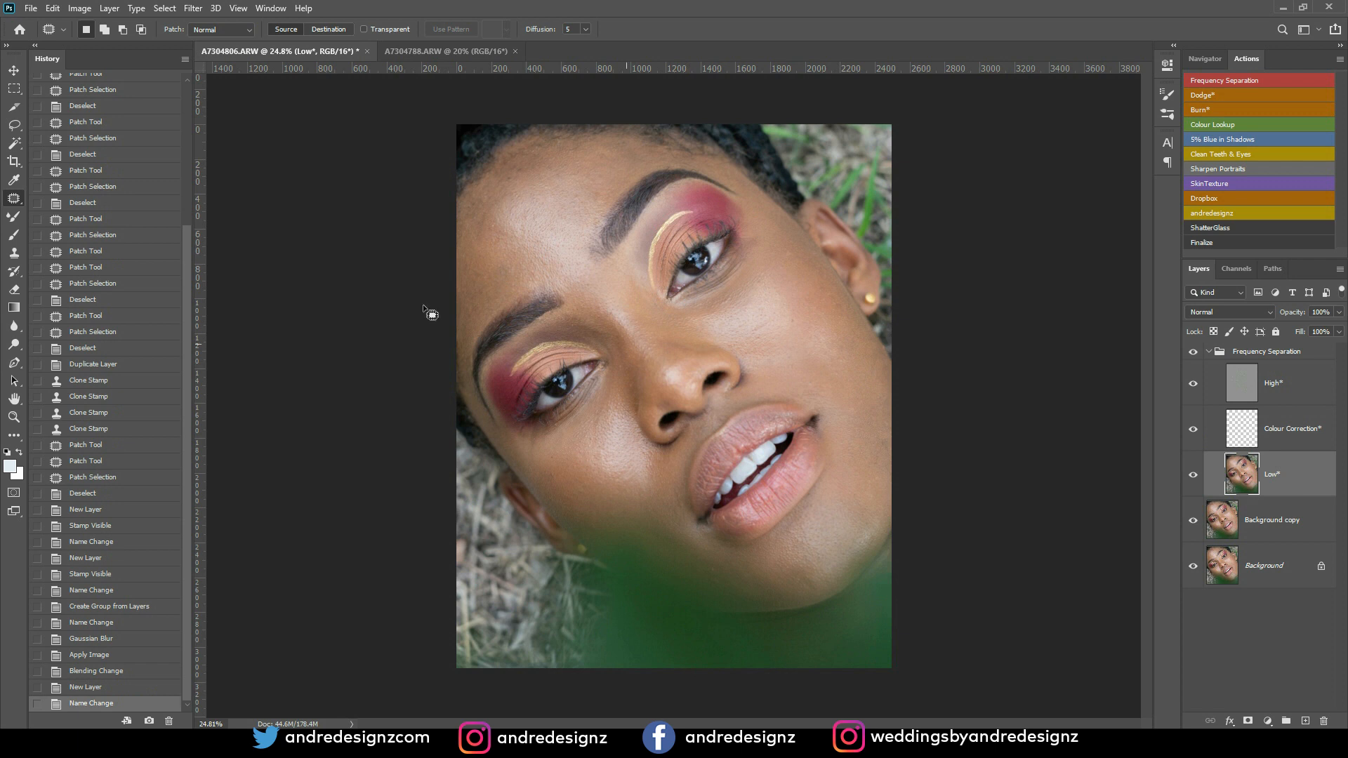
{"action": "left_click", "coordinate": [12, 221]}
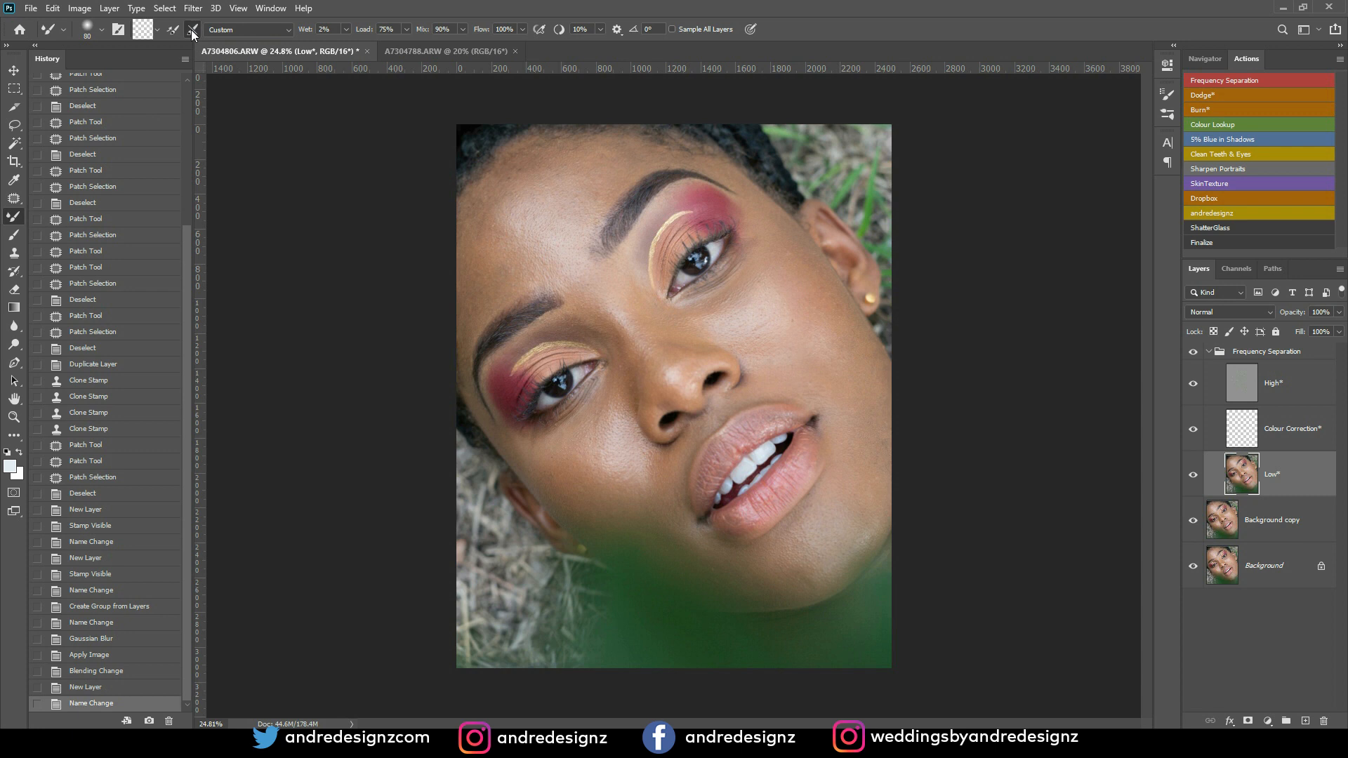
{"action": "left_click", "coordinate": [158, 29]}
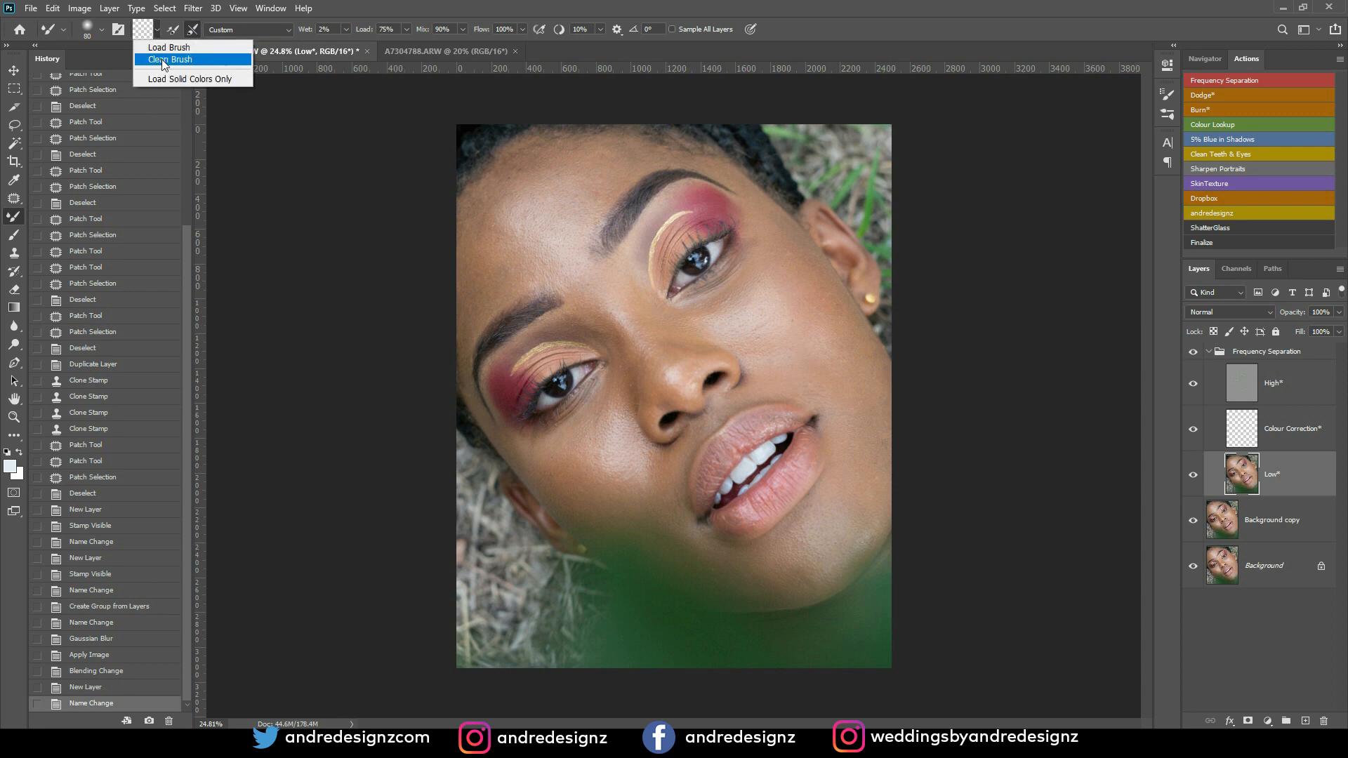
{"action": "left_click", "coordinate": [163, 60]}
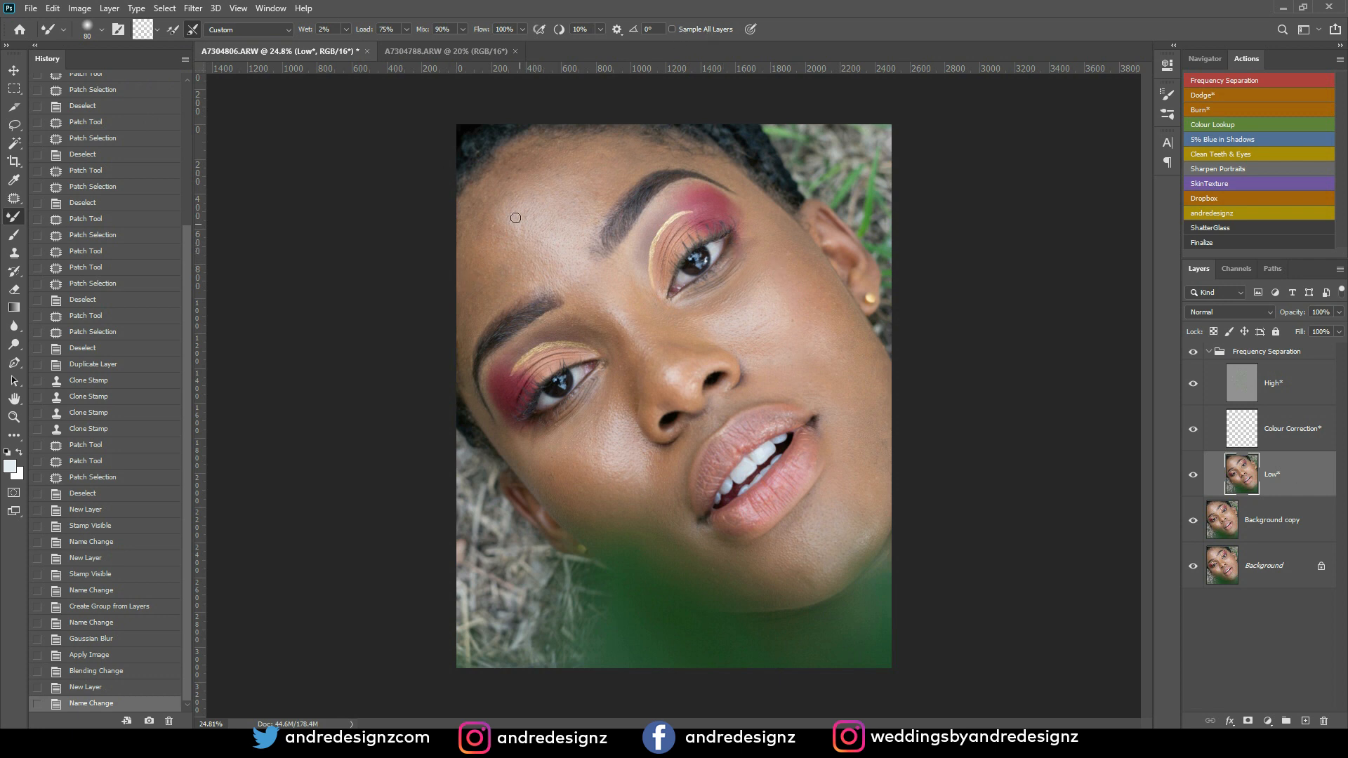
Step: Enlarge the Mixer Brush to 400 and blend the skin tones across the forehead on the Low* layer
{"action": "key", "text": "bracketright"}
{"action": "key", "text": "bracketright"}
{"action": "key", "text": "bracketright"}
{"action": "key", "text": "bracketright"}
{"action": "mouse_move", "coordinate": [570, 203]}
{"action": "left_mouse_down"}
{"action": "mouse_move", "coordinate": [583, 229]}
{"action": "mouse_move", "coordinate": [582, 197]}
{"action": "mouse_move", "coordinate": [625, 165]}
{"action": "mouse_move", "coordinate": [591, 185]}
{"action": "mouse_move", "coordinate": [636, 165]}
{"action": "mouse_move", "coordinate": [591, 193]}
{"action": "mouse_move", "coordinate": [631, 161]}
{"action": "mouse_move", "coordinate": [590, 192]}
{"action": "mouse_move", "coordinate": [619, 166]}
{"action": "mouse_move", "coordinate": [571, 160]}
{"action": "mouse_move", "coordinate": [523, 181]}
{"action": "mouse_move", "coordinate": [496, 212]}
{"action": "mouse_move", "coordinate": [471, 307]}
{"action": "mouse_move", "coordinate": [486, 273]}
{"action": "mouse_move", "coordinate": [483, 312]}
{"action": "mouse_move", "coordinate": [504, 205]}
{"action": "mouse_move", "coordinate": [477, 225]}
{"action": "left_mouse_up"}
{"action": "left_click_drag", "start_coordinate": [546, 163], "coordinate": [550, 169]}
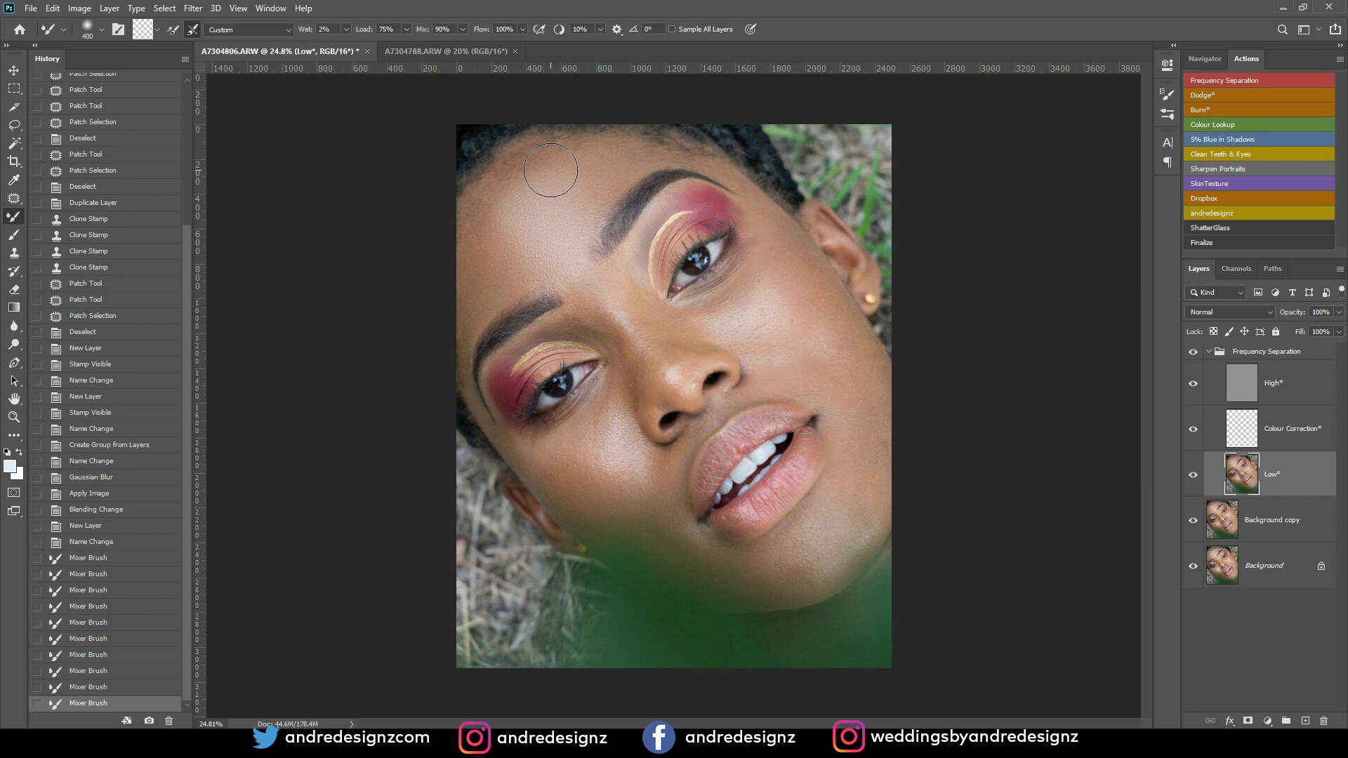
Step: Revert the history to the Name Change state that precedes the Mixer Brush strokes
{"action": "scroll", "coordinate": [624, 203], "scroll_direction": "up", "scroll_amount": 3}
{"action": "scroll", "coordinate": [442, 254], "scroll_direction": "up", "scroll_amount": 8}
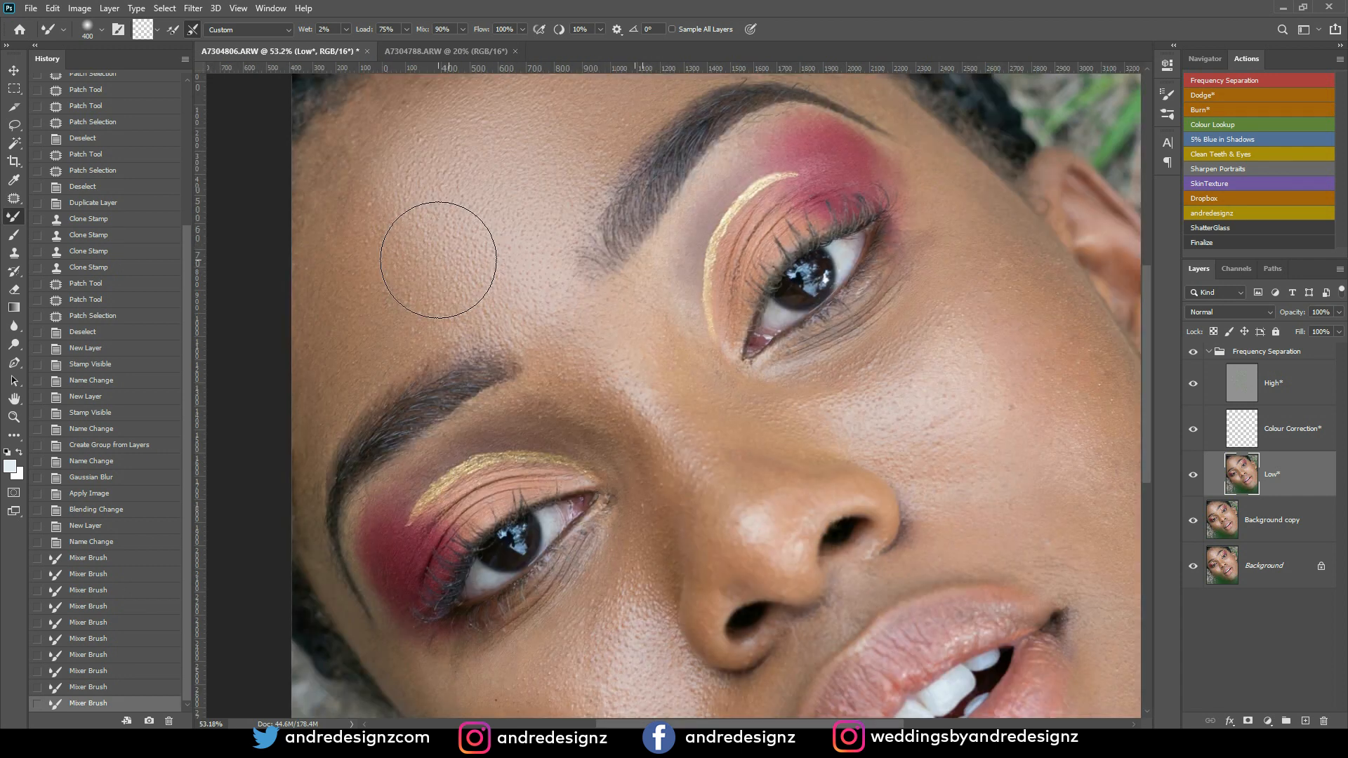
{"action": "scroll", "coordinate": [450, 237], "scroll_direction": "down", "scroll_amount": 5}
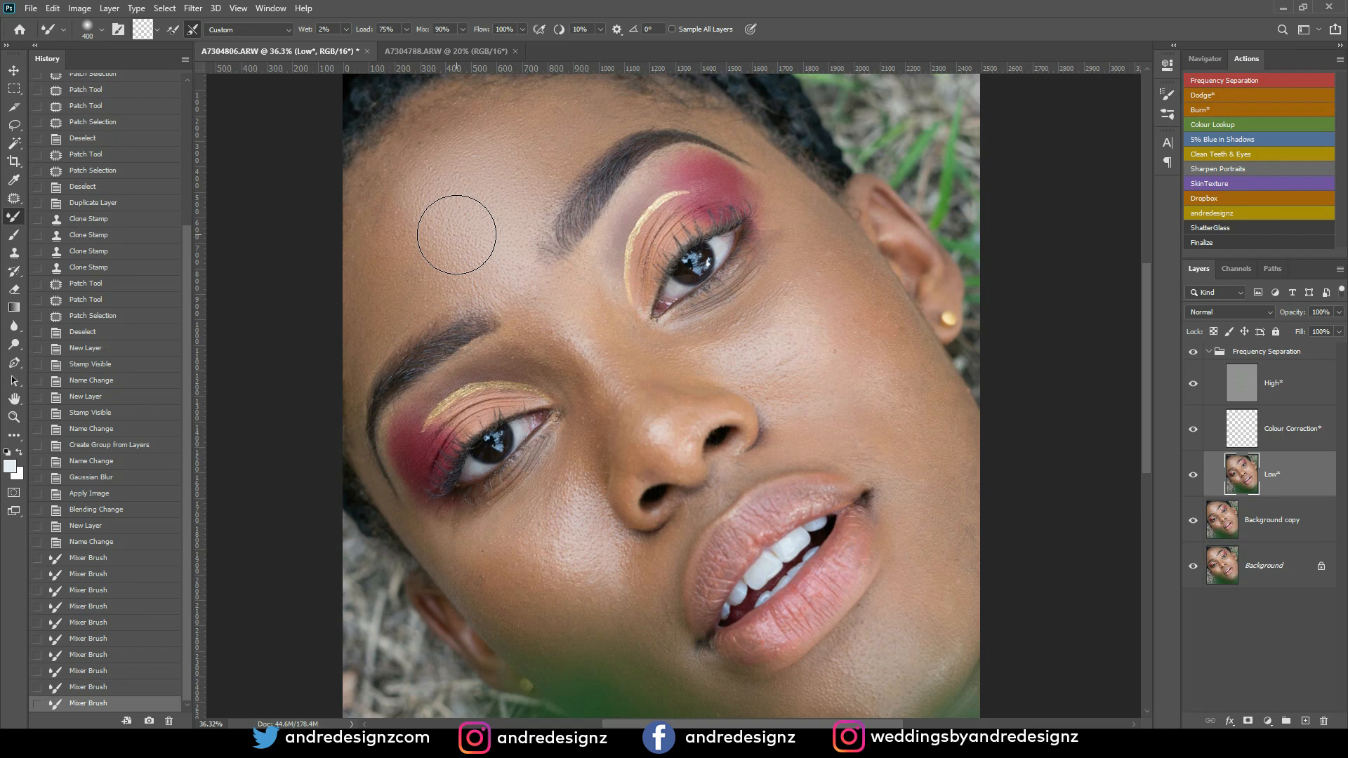
{"action": "scroll", "coordinate": [457, 234], "scroll_direction": "down", "scroll_amount": 3}
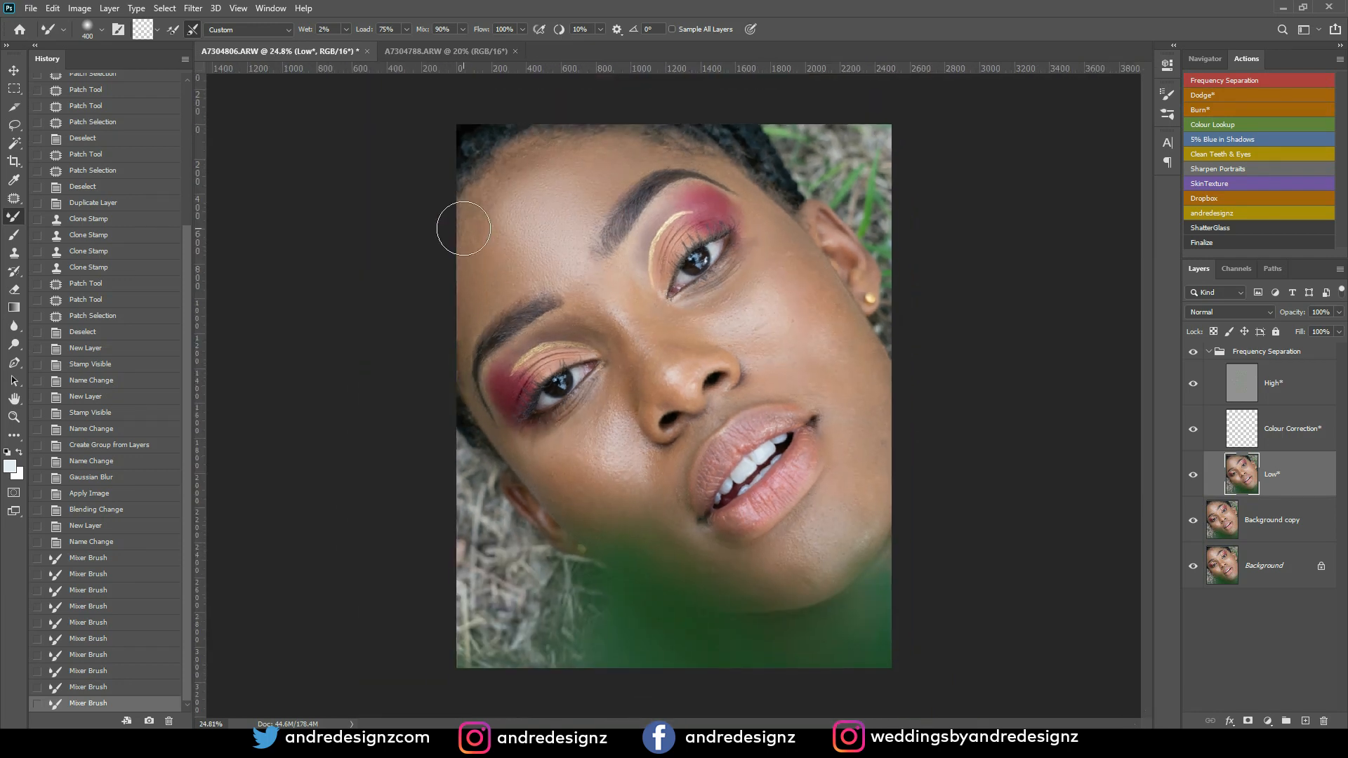
{"action": "scroll", "coordinate": [463, 228], "scroll_direction": "up", "scroll_amount": 1}
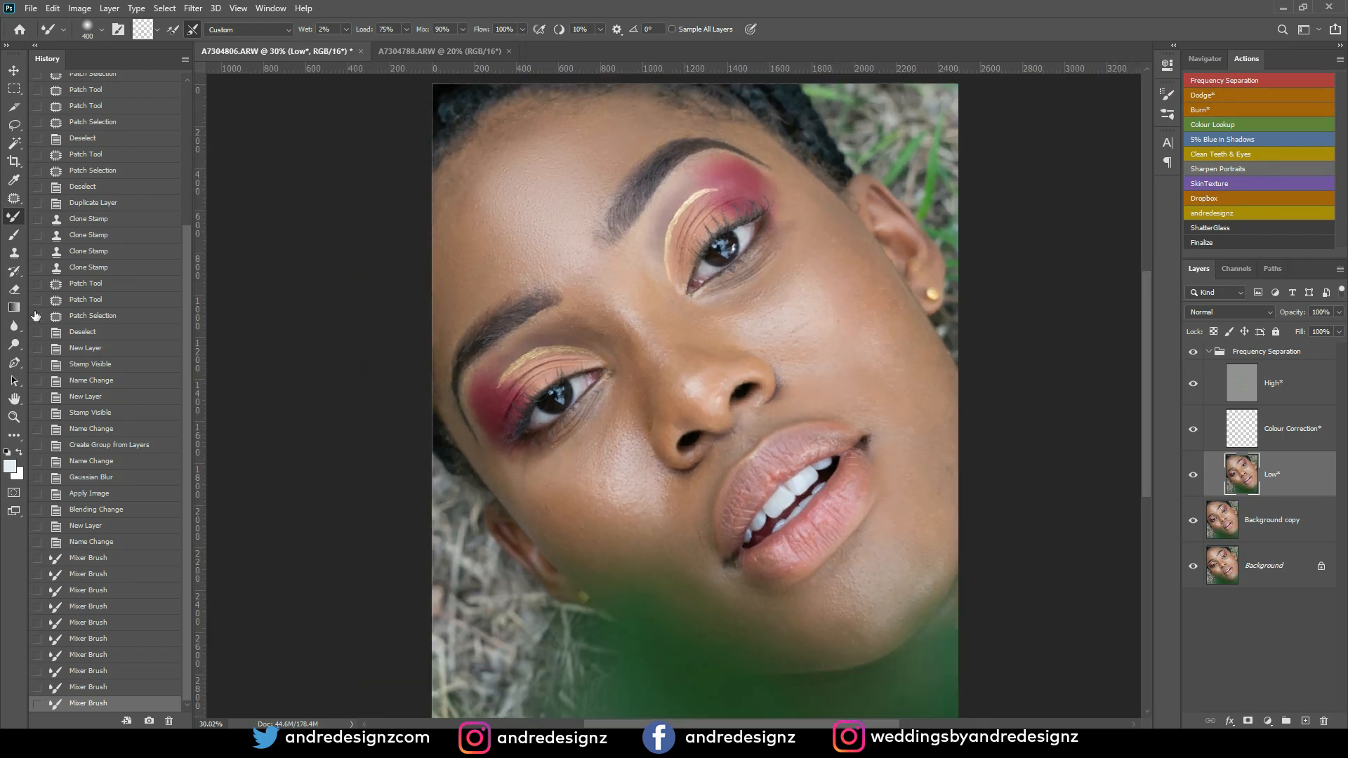
{"action": "left_click", "coordinate": [109, 544]}
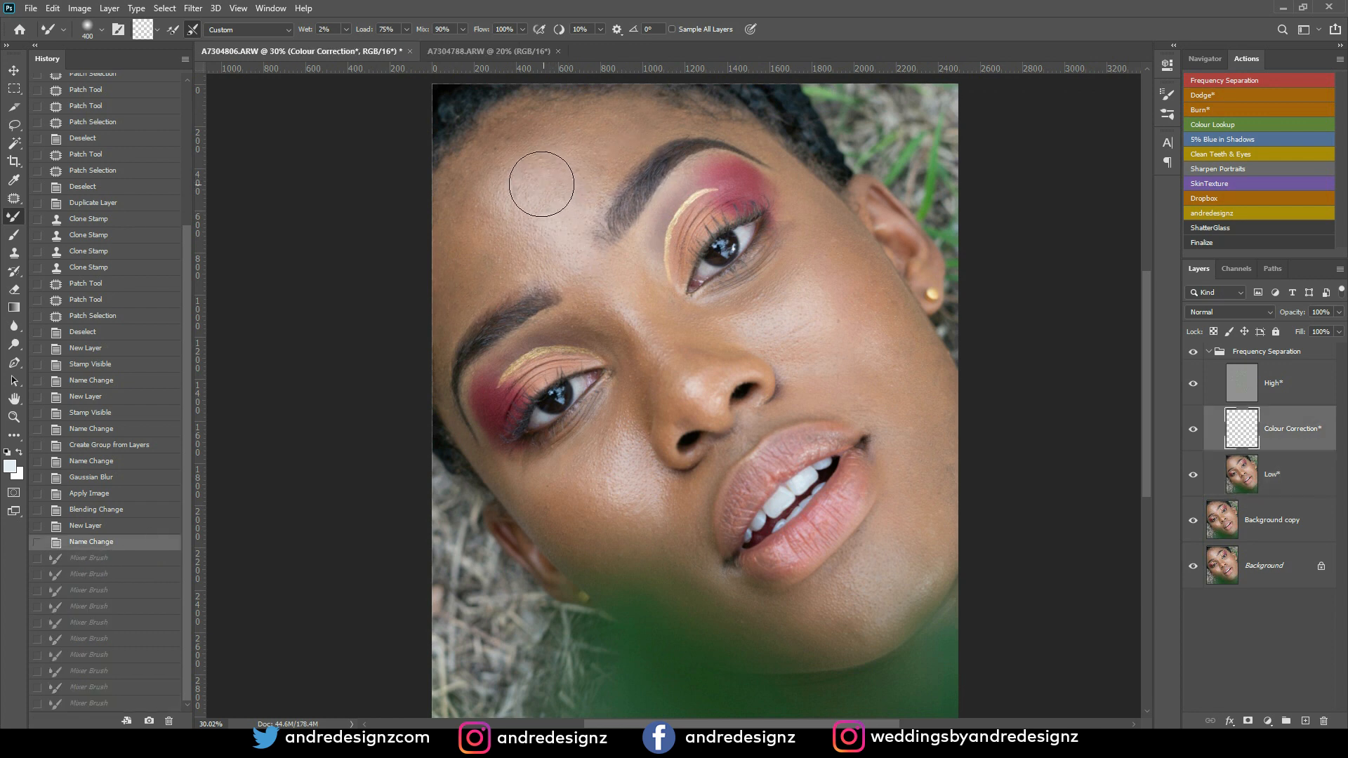
Step: Try to blend the forehead skin tones with the 400 Mixer Brush on the Colour Correction* layer
{"action": "left_click_drag", "start_coordinate": [541, 183], "coordinate": [571, 217]}
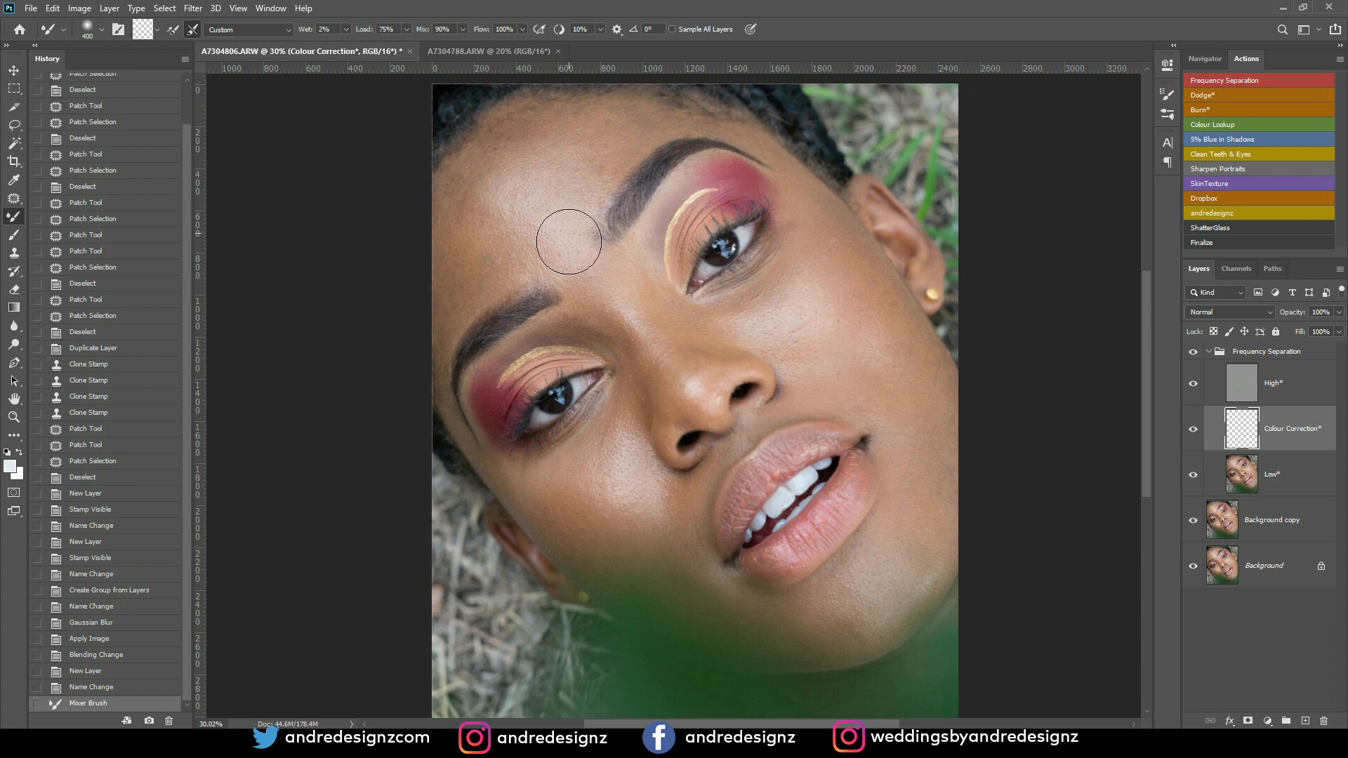
{"action": "mouse_move", "coordinate": [614, 141]}
{"action": "left_mouse_down"}
{"action": "mouse_move", "coordinate": [568, 204]}
{"action": "mouse_move", "coordinate": [614, 143]}
{"action": "mouse_move", "coordinate": [480, 179]}
{"action": "mouse_move", "coordinate": [518, 192]}
{"action": "left_mouse_up"}
{"action": "mouse_move", "coordinate": [466, 251]}
{"action": "left_mouse_down"}
{"action": "mouse_move", "coordinate": [456, 321]}
{"action": "mouse_move", "coordinate": [512, 277]}
{"action": "mouse_move", "coordinate": [677, 238]}
{"action": "left_mouse_up"}
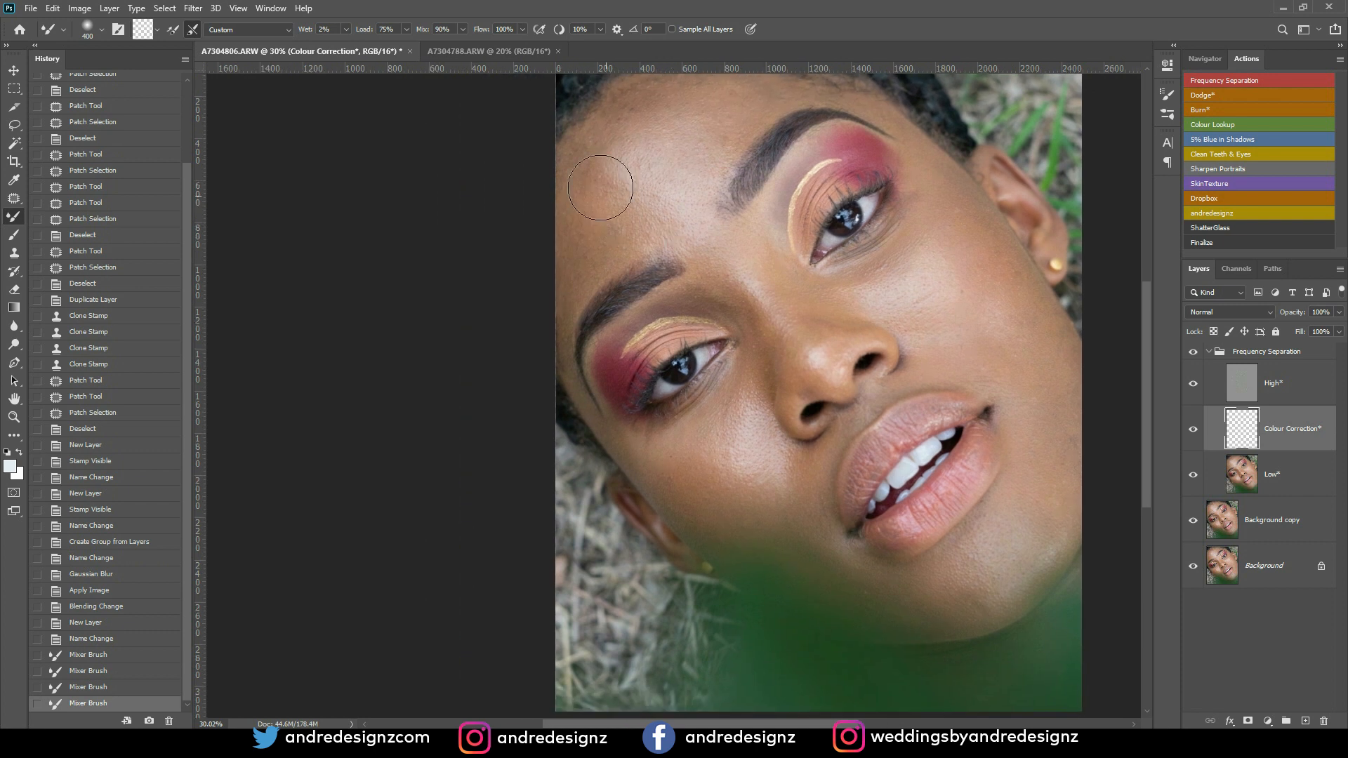
{"action": "mouse_move", "coordinate": [611, 124]}
{"action": "left_mouse_down"}
{"action": "mouse_move", "coordinate": [575, 176]}
{"action": "mouse_move", "coordinate": [646, 96]}
{"action": "mouse_move", "coordinate": [618, 191]}
{"action": "left_mouse_up"}
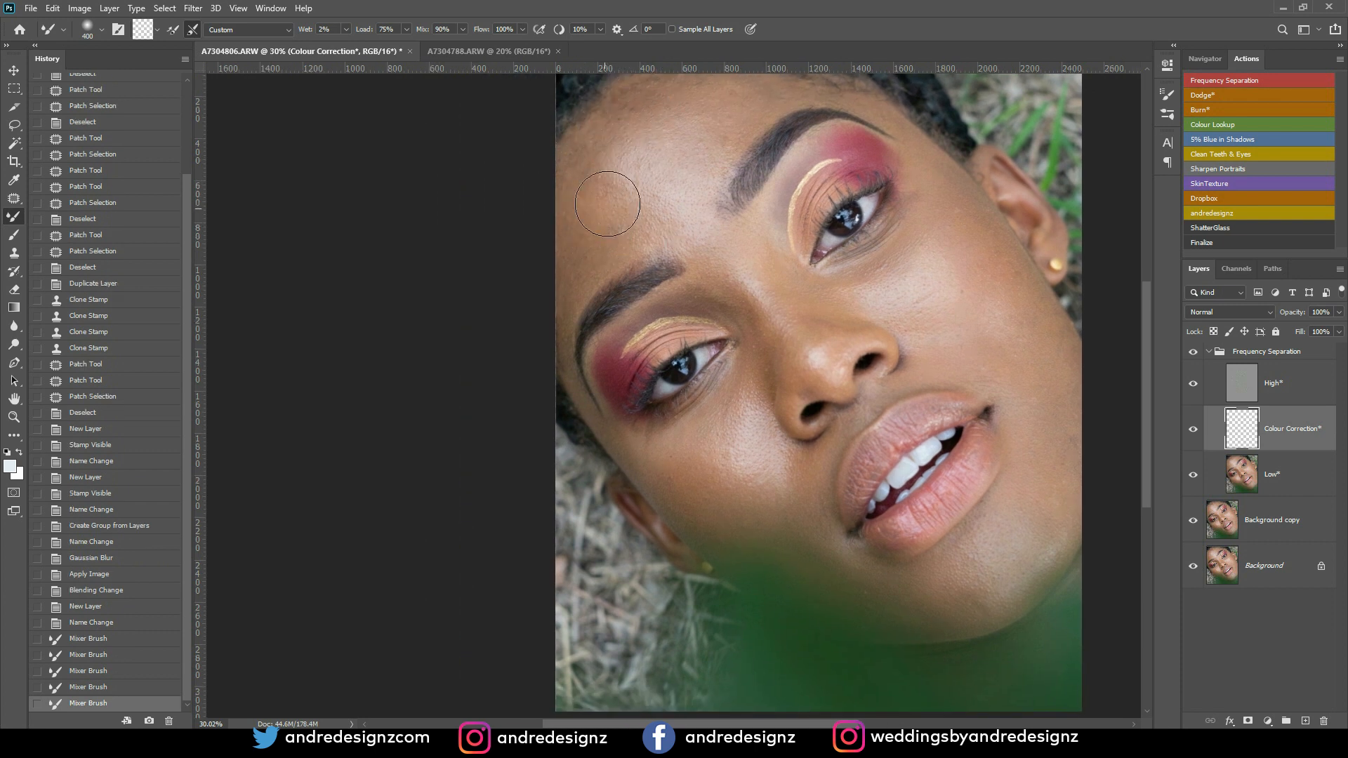
{"action": "mouse_move", "coordinate": [596, 256]}
{"action": "left_mouse_down"}
{"action": "mouse_move", "coordinate": [633, 230]}
{"action": "mouse_move", "coordinate": [604, 237]}
{"action": "mouse_move", "coordinate": [610, 166]}
{"action": "mouse_move", "coordinate": [570, 204]}
{"action": "mouse_move", "coordinate": [623, 217]}
{"action": "left_mouse_up"}
{"action": "left_click_drag", "start_coordinate": [698, 153], "coordinate": [719, 134]}
{"action": "left_click_drag", "start_coordinate": [806, 123], "coordinate": [721, 224]}
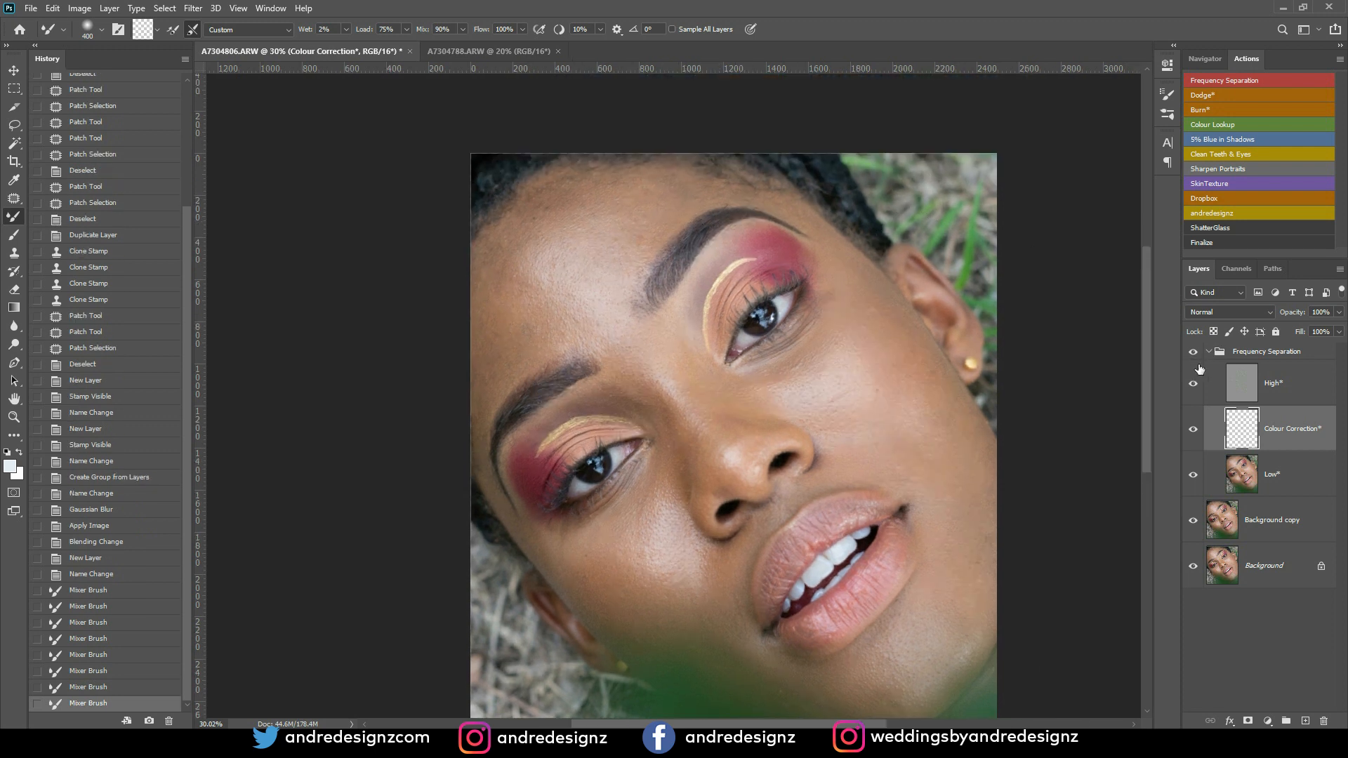
Step: Select the Low* layer and blend the skin tones across the forehead and hairline with the 400 Mixer Brush
{"action": "left_click", "coordinate": [1278, 476]}
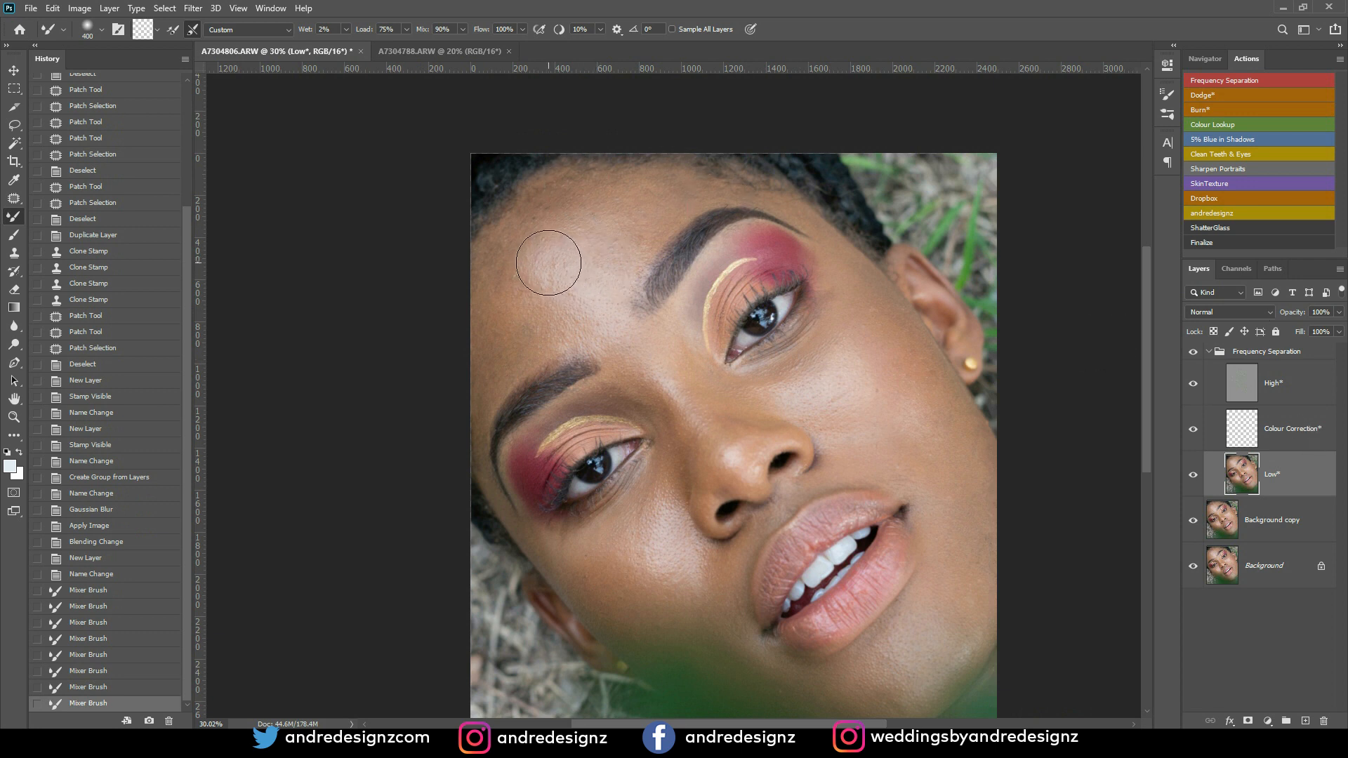
{"action": "mouse_move", "coordinate": [573, 270]}
{"action": "left_mouse_down"}
{"action": "mouse_move", "coordinate": [607, 278]}
{"action": "mouse_move", "coordinate": [622, 235]}
{"action": "left_mouse_up"}
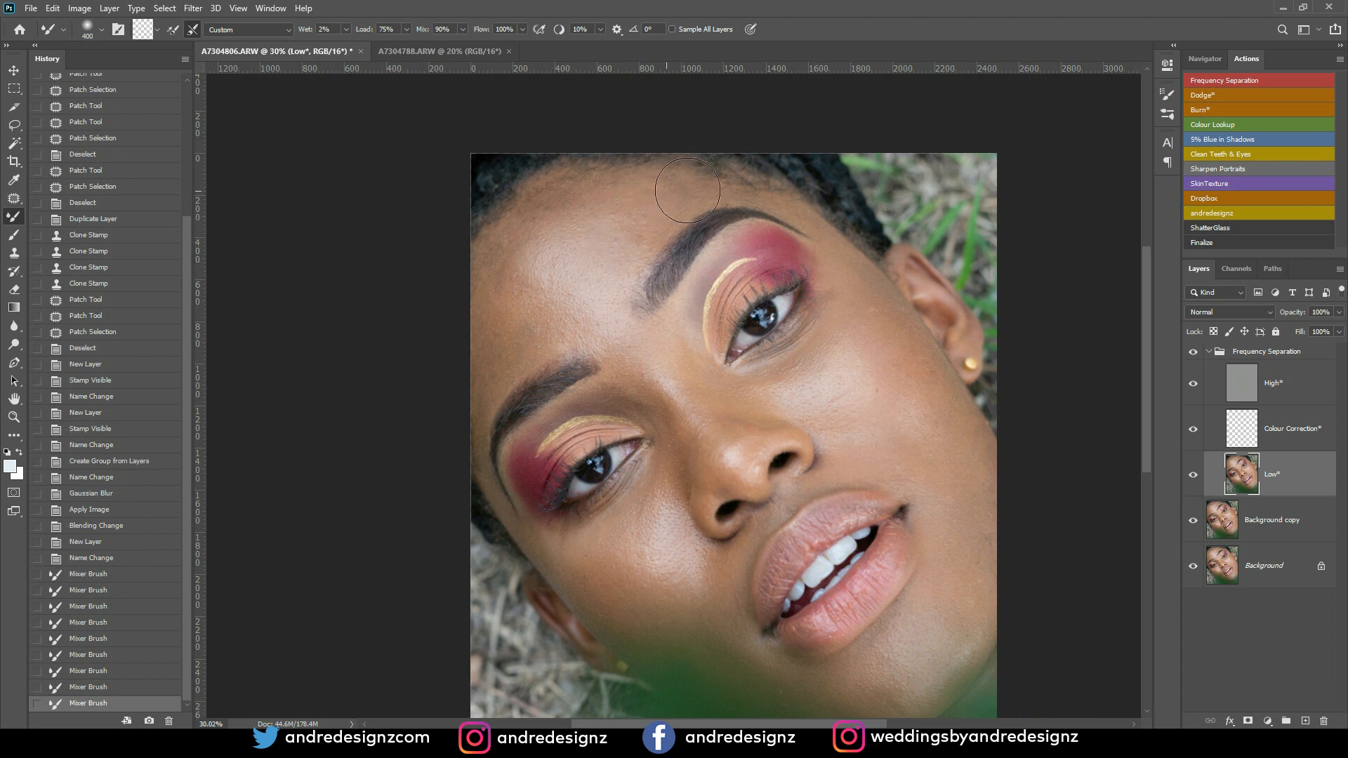
{"action": "left_click_drag", "start_coordinate": [687, 190], "coordinate": [625, 225]}
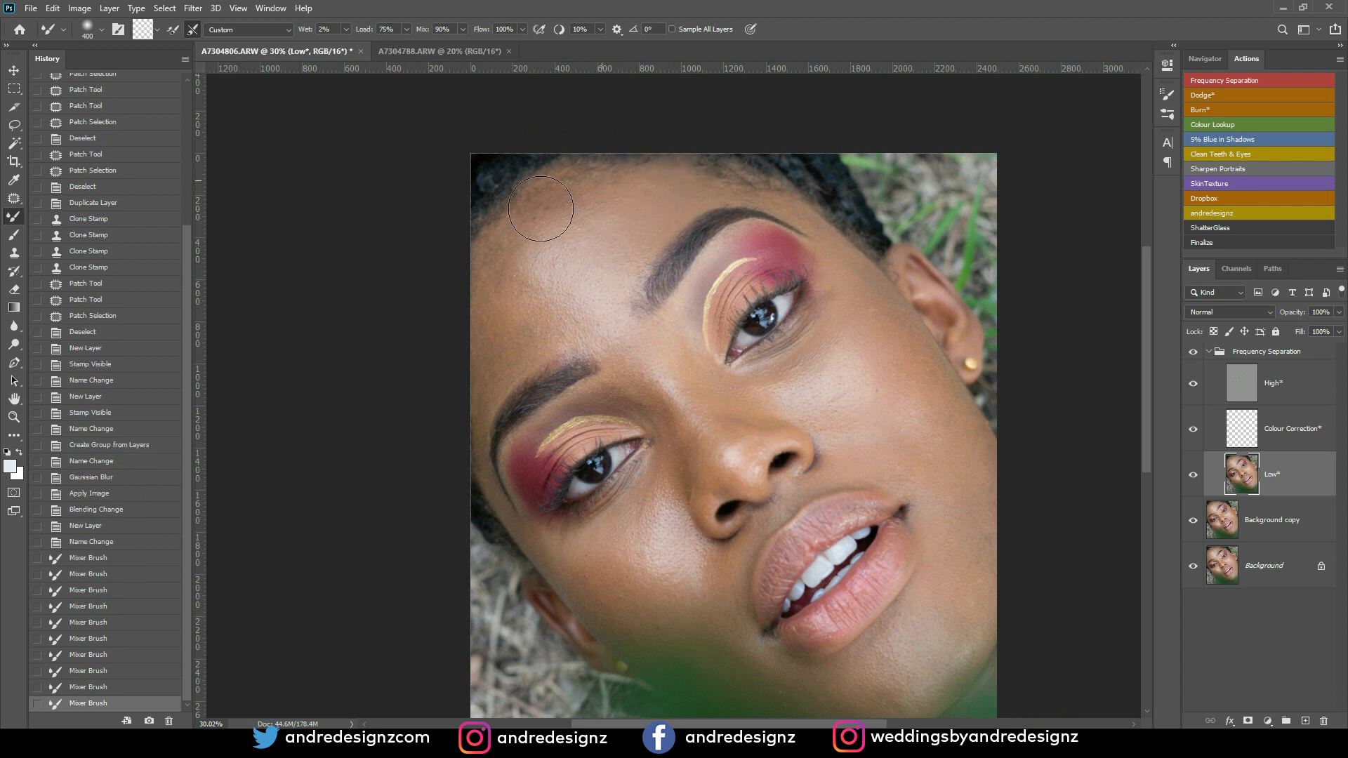
{"action": "left_click_drag", "start_coordinate": [593, 176], "coordinate": [540, 281]}
{"action": "mouse_move", "coordinate": [531, 329]}
{"action": "left_mouse_down"}
{"action": "mouse_move", "coordinate": [501, 377]}
{"action": "mouse_move", "coordinate": [504, 283]}
{"action": "mouse_move", "coordinate": [496, 325]}
{"action": "left_mouse_up"}
{"action": "left_click_drag", "start_coordinate": [509, 268], "coordinate": [500, 330]}
Step: Reduce the Mixer Brush size and blend the skin along the nose and around the lower eye and its brow
{"action": "mouse_move", "coordinate": [638, 329]}
{"action": "left_mouse_down"}
{"action": "mouse_move", "coordinate": [672, 337]}
{"action": "mouse_move", "coordinate": [633, 221]}
{"action": "left_mouse_up"}
{"action": "key", "text": "bracketleft"}
{"action": "key", "text": "bracketleft"}
{"action": "key", "text": "bracketleft"}
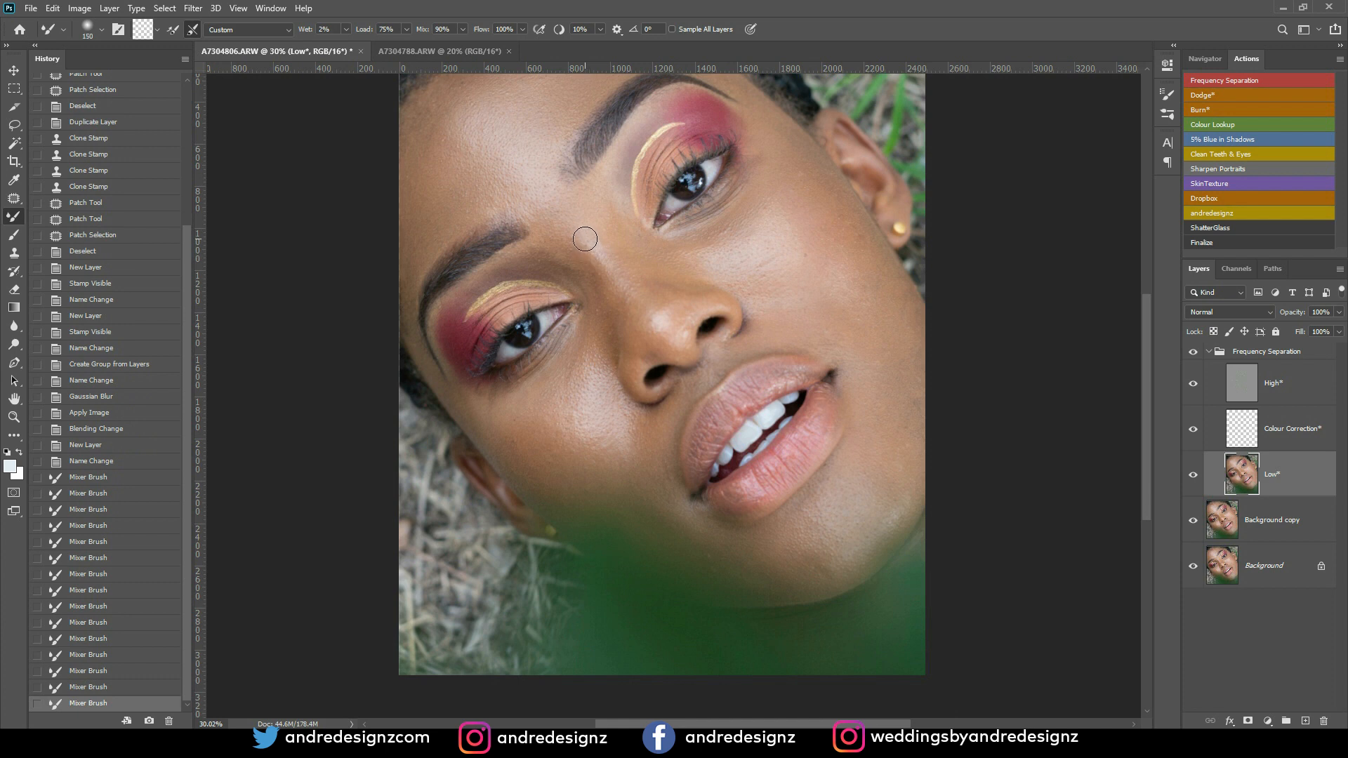
{"action": "mouse_move", "coordinate": [668, 339]}
{"action": "left_mouse_down"}
{"action": "mouse_move", "coordinate": [625, 229]}
{"action": "mouse_move", "coordinate": [681, 291]}
{"action": "left_mouse_up"}
{"action": "left_click_drag", "start_coordinate": [570, 267], "coordinate": [558, 300]}
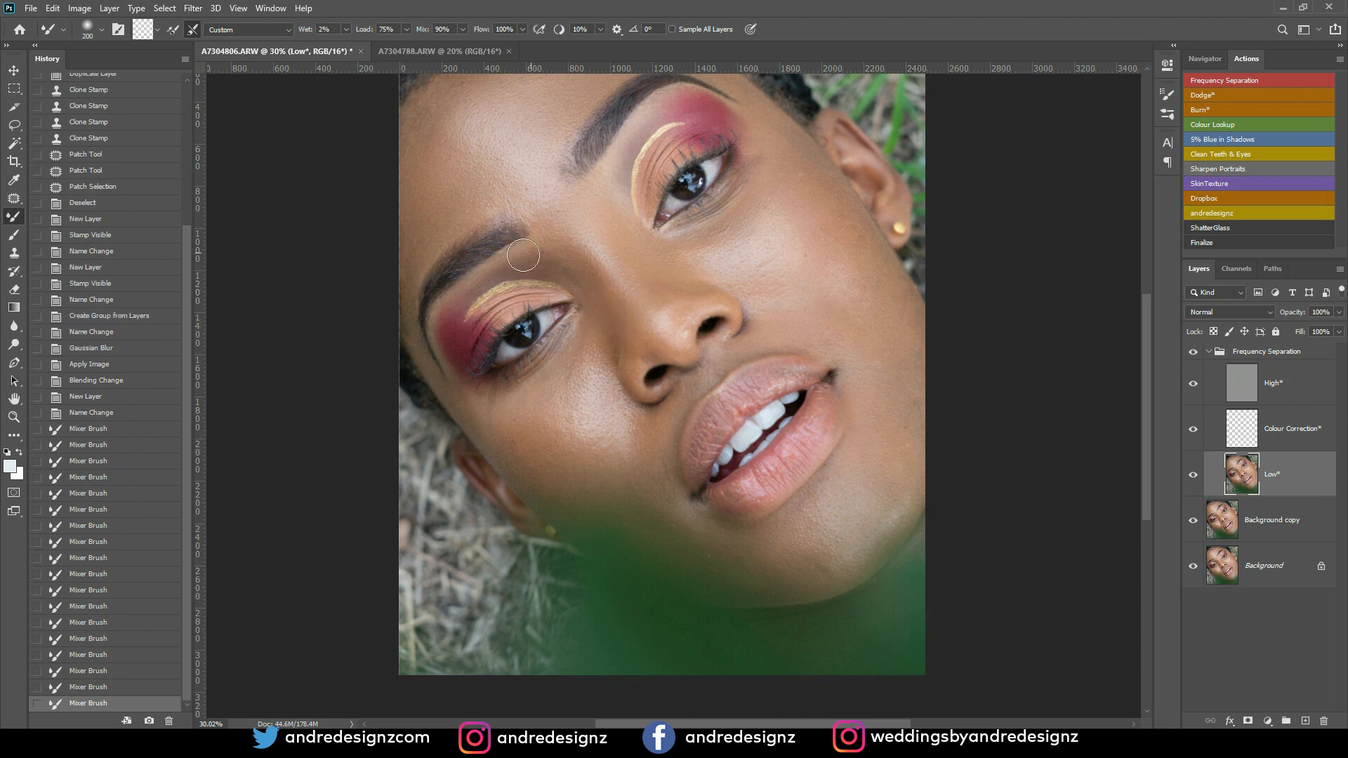
{"action": "mouse_move", "coordinate": [445, 331]}
{"action": "left_mouse_down"}
{"action": "mouse_move", "coordinate": [452, 377]}
{"action": "mouse_move", "coordinate": [502, 429]}
{"action": "left_mouse_up"}
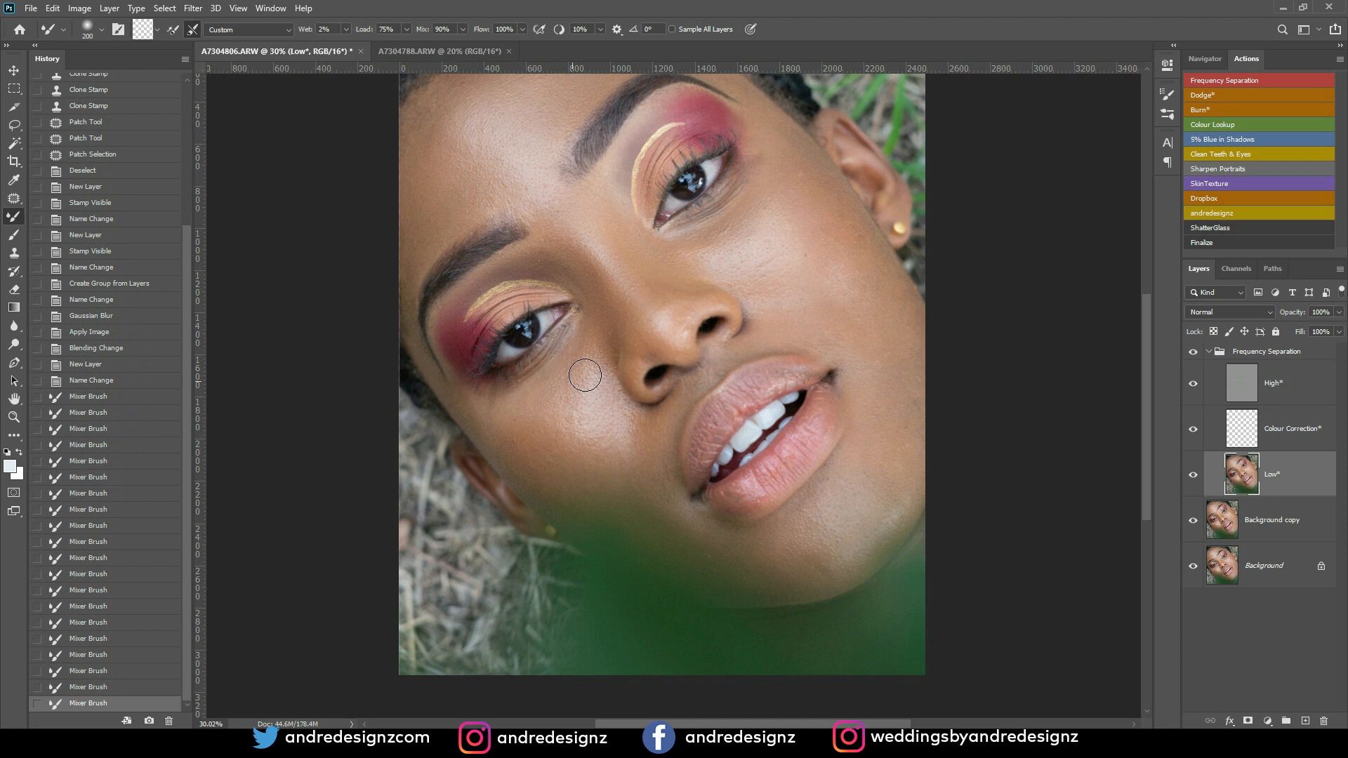
Step: Adjust the Mixer Brush size and blend the cheek below the lower eye, beside the nostril and around the near mouth corner
{"action": "key", "text": "bracketright"}
{"action": "key", "text": "bracketright"}
{"action": "left_click_drag", "start_coordinate": [531, 395], "coordinate": [583, 352]}
{"action": "mouse_move", "coordinate": [567, 414]}
{"action": "left_mouse_down"}
{"action": "mouse_move", "coordinate": [537, 426]}
{"action": "mouse_move", "coordinate": [593, 418]}
{"action": "mouse_move", "coordinate": [599, 399]}
{"action": "mouse_move", "coordinate": [613, 410]}
{"action": "mouse_move", "coordinate": [594, 362]}
{"action": "mouse_move", "coordinate": [602, 404]}
{"action": "mouse_move", "coordinate": [592, 389]}
{"action": "mouse_move", "coordinate": [599, 346]}
{"action": "mouse_move", "coordinate": [588, 376]}
{"action": "mouse_move", "coordinate": [600, 508]}
{"action": "mouse_move", "coordinate": [533, 451]}
{"action": "mouse_move", "coordinate": [590, 491]}
{"action": "mouse_move", "coordinate": [515, 455]}
{"action": "mouse_move", "coordinate": [574, 486]}
{"action": "mouse_move", "coordinate": [529, 464]}
{"action": "mouse_move", "coordinate": [553, 483]}
{"action": "mouse_move", "coordinate": [628, 488]}
{"action": "mouse_move", "coordinate": [650, 451]}
{"action": "left_mouse_up"}
{"action": "key", "text": "bracketleft"}
{"action": "mouse_move", "coordinate": [659, 422]}
{"action": "left_mouse_down"}
{"action": "mouse_move", "coordinate": [658, 458]}
{"action": "mouse_move", "coordinate": [662, 424]}
{"action": "left_mouse_up"}
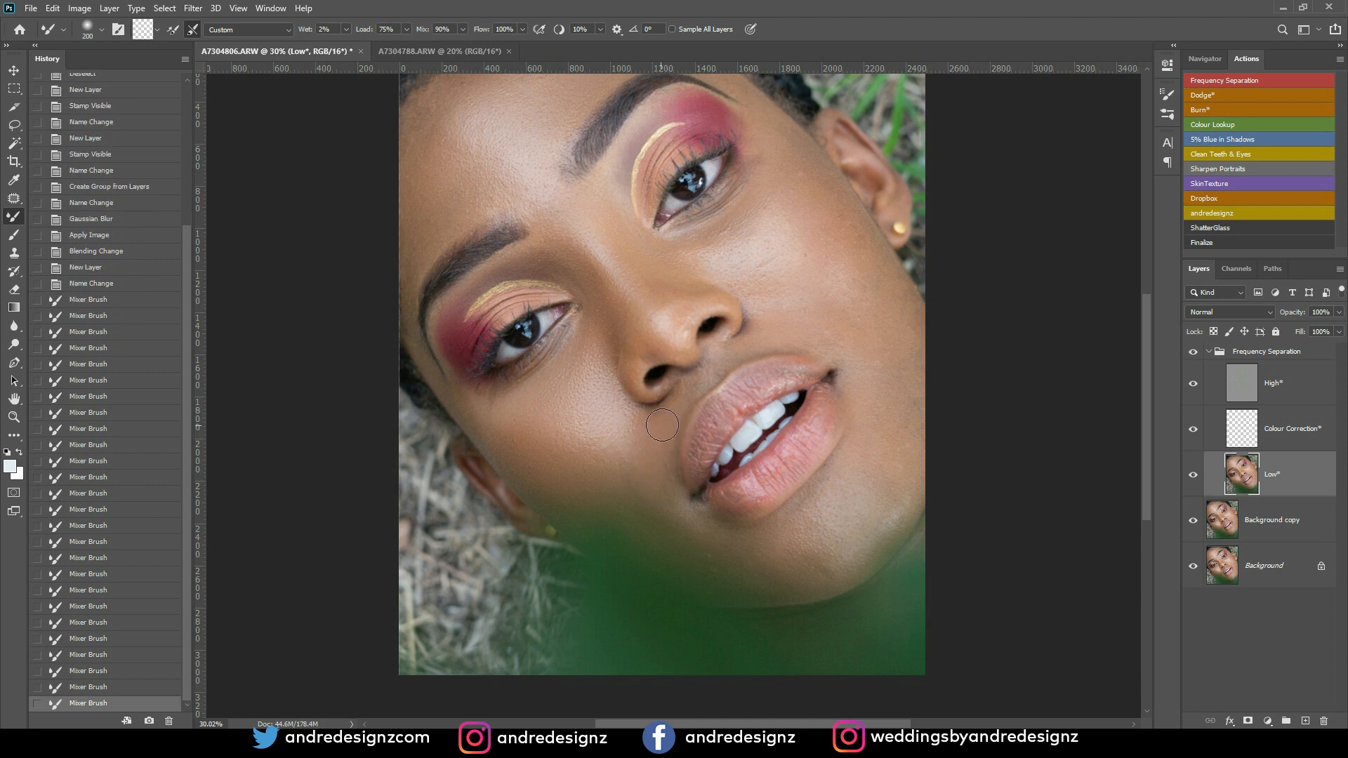
{"action": "left_click_drag", "start_coordinate": [666, 473], "coordinate": [722, 542]}
Step: Blend the cheek below the upper eye with the Mixer Brush at 400, continuing with a size of 250
{"action": "key", "text": "bracketright"}
{"action": "key", "text": "bracketright"}
{"action": "key", "text": "bracketright"}
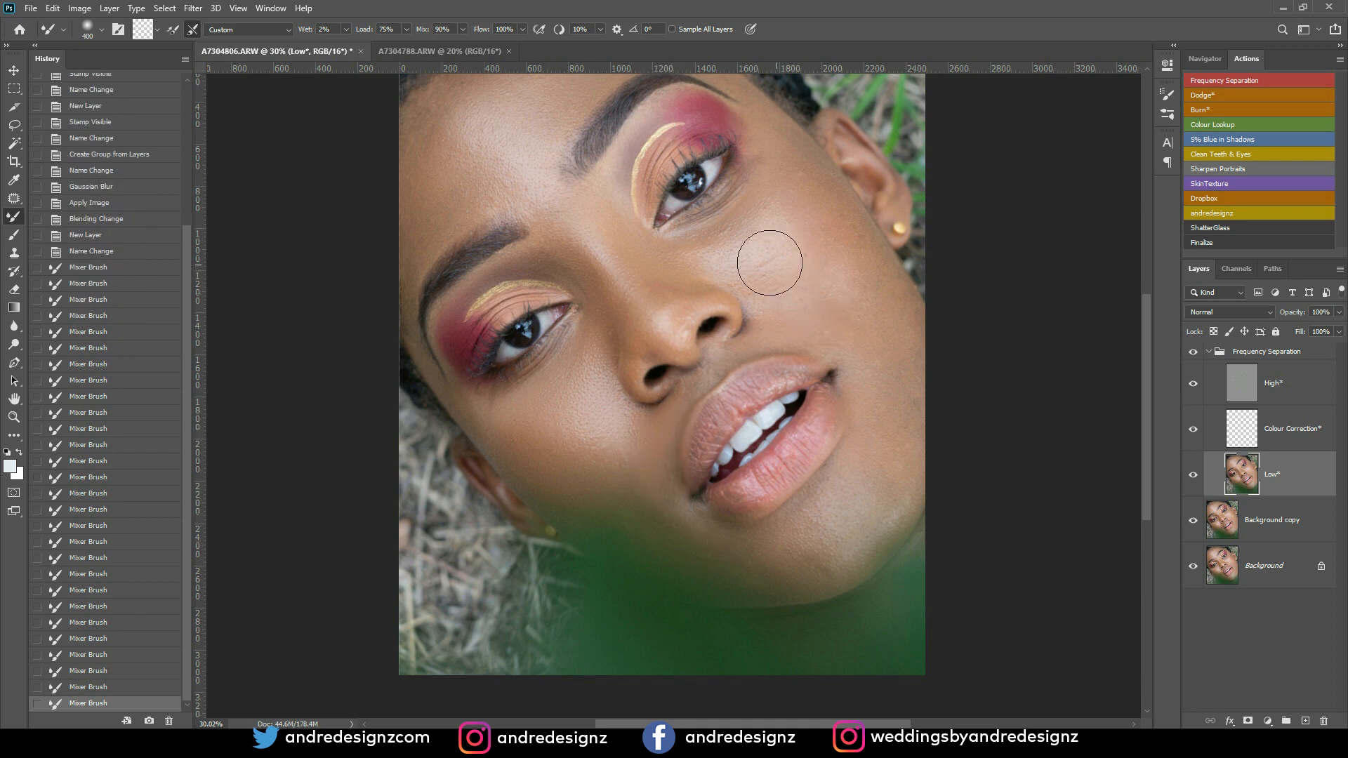
{"action": "mouse_move", "coordinate": [780, 243]}
{"action": "left_mouse_down"}
{"action": "mouse_move", "coordinate": [832, 235]}
{"action": "mouse_move", "coordinate": [752, 275]}
{"action": "mouse_move", "coordinate": [795, 206]}
{"action": "mouse_move", "coordinate": [791, 143]}
{"action": "mouse_move", "coordinate": [874, 294]}
{"action": "mouse_move", "coordinate": [863, 262]}
{"action": "left_mouse_up"}
{"action": "key", "text": "bracketleft"}
{"action": "key", "text": "bracketleft"}
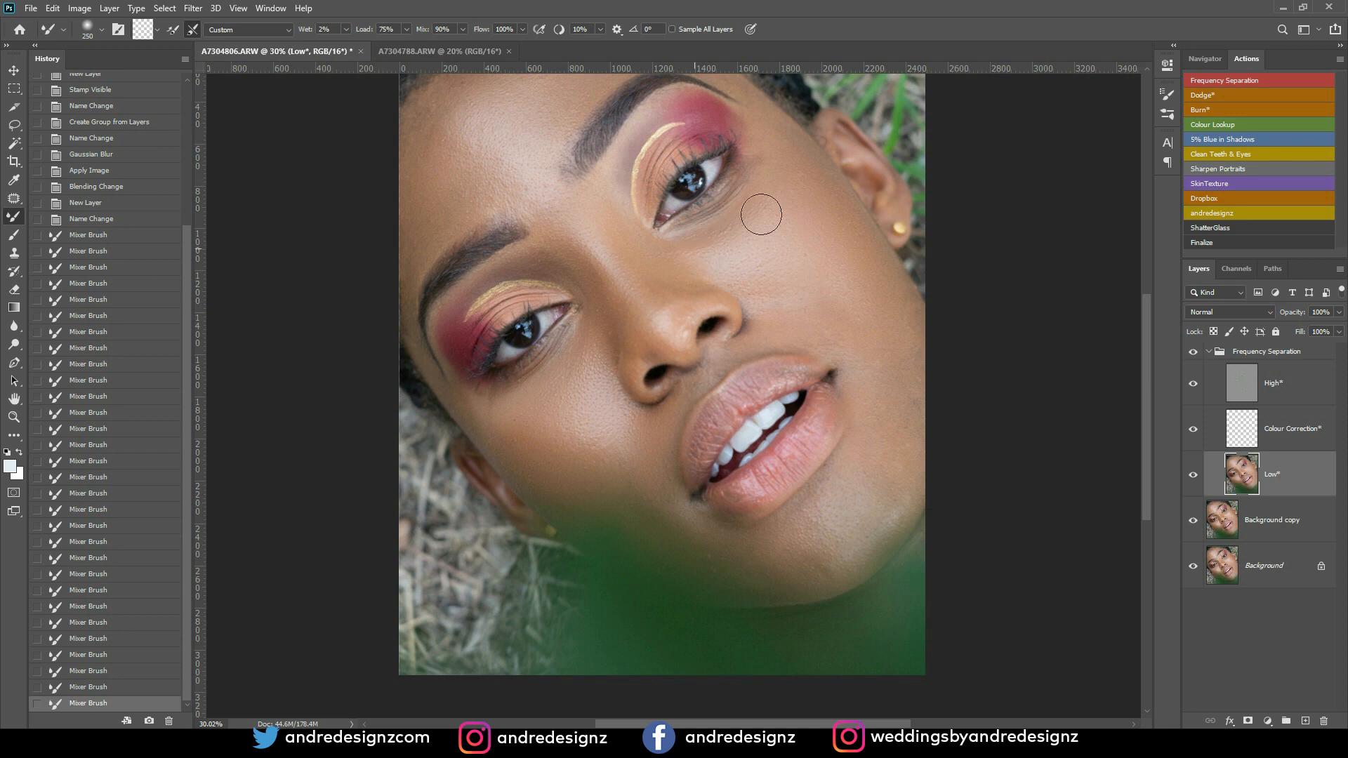
{"action": "mouse_move", "coordinate": [770, 174]}
{"action": "left_mouse_down"}
{"action": "mouse_move", "coordinate": [761, 144]}
{"action": "mouse_move", "coordinate": [779, 130]}
{"action": "mouse_move", "coordinate": [821, 184]}
{"action": "mouse_move", "coordinate": [814, 309]}
{"action": "left_mouse_up"}
{"action": "left_click_drag", "start_coordinate": [797, 251], "coordinate": [814, 273]}
Step: Hide and show the Frequency Separation group to compare the skin smoothing on the forehead and cheeks
{"action": "left_click_drag", "start_coordinate": [638, 173], "coordinate": [562, 225]}
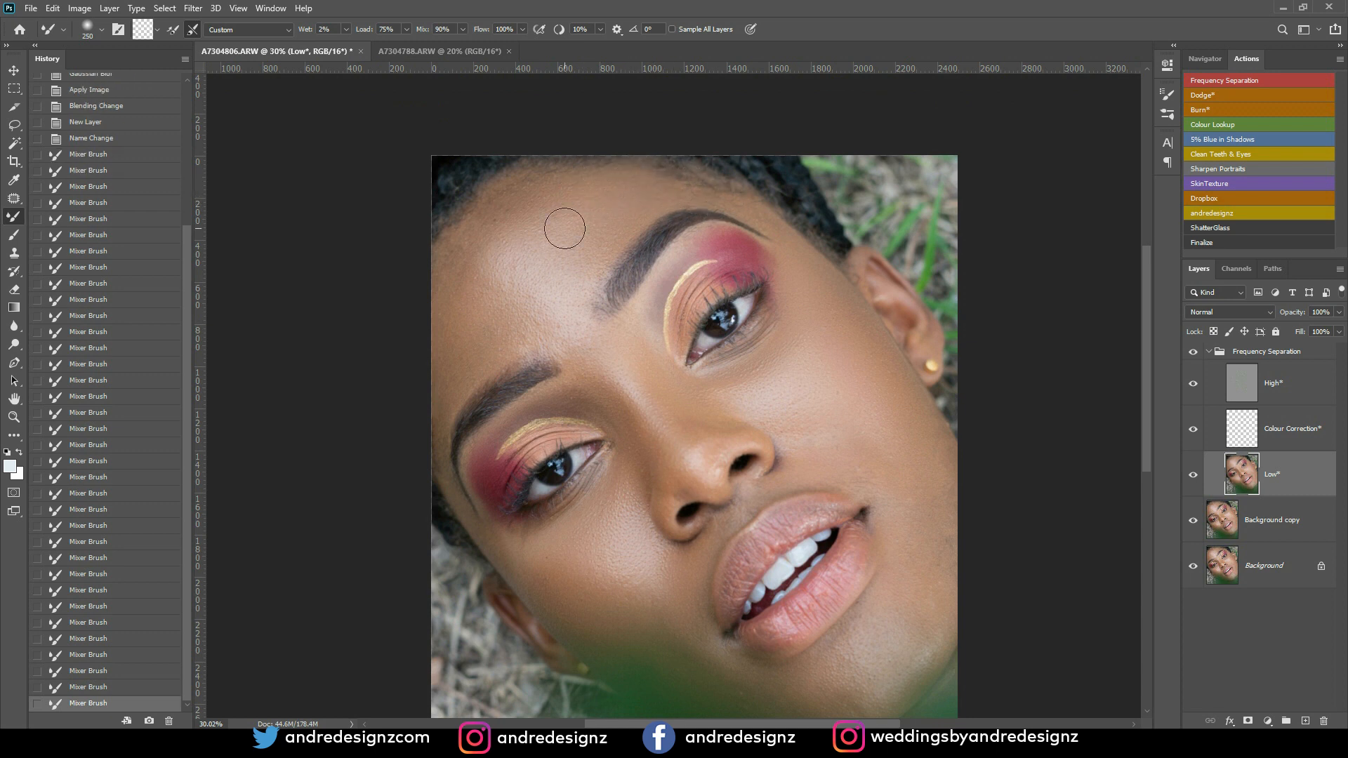
{"action": "left_click", "coordinate": [1194, 352]}
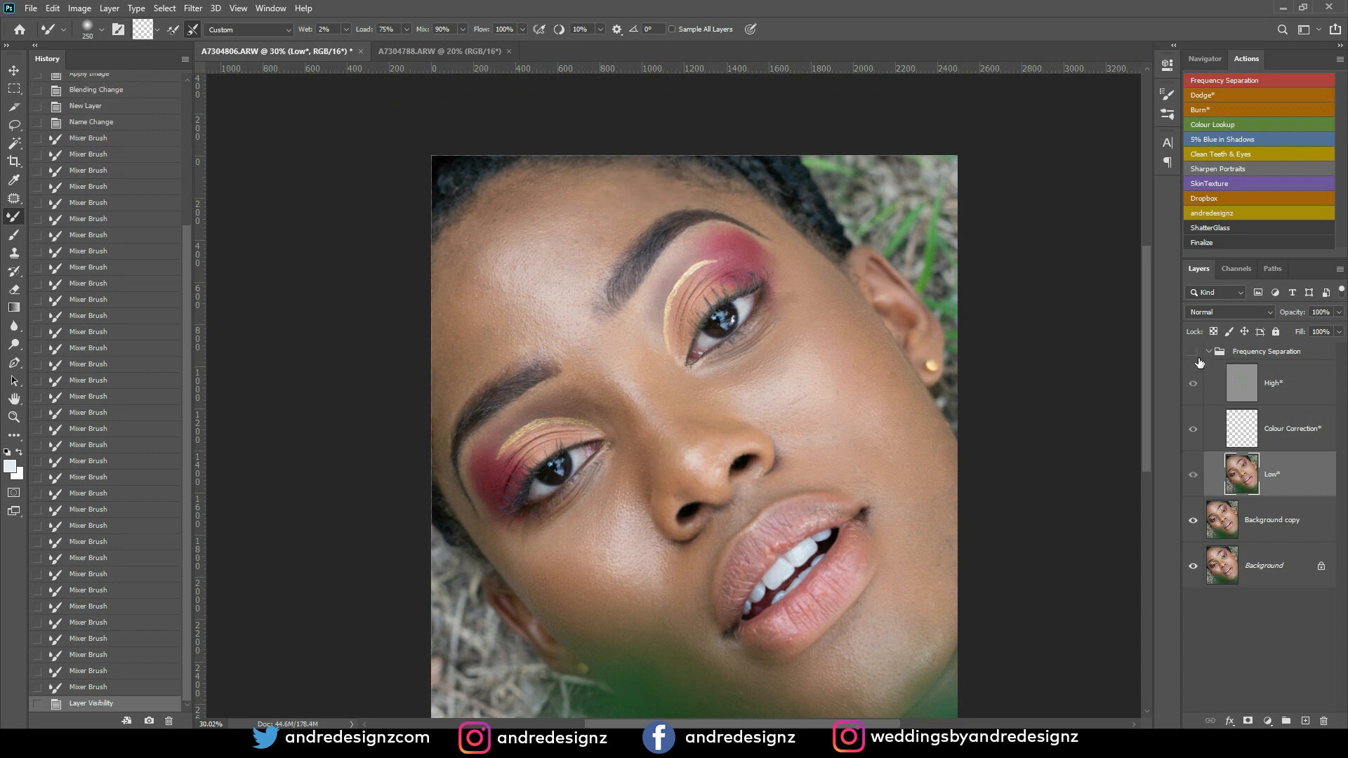
{"action": "left_click", "coordinate": [1193, 353]}
Step: Blend the skin tones along the outer cheek, chin and jawline with the 250 Mixer Brush on the Low* layer
{"action": "left_click_drag", "start_coordinate": [834, 442], "coordinate": [780, 247]}
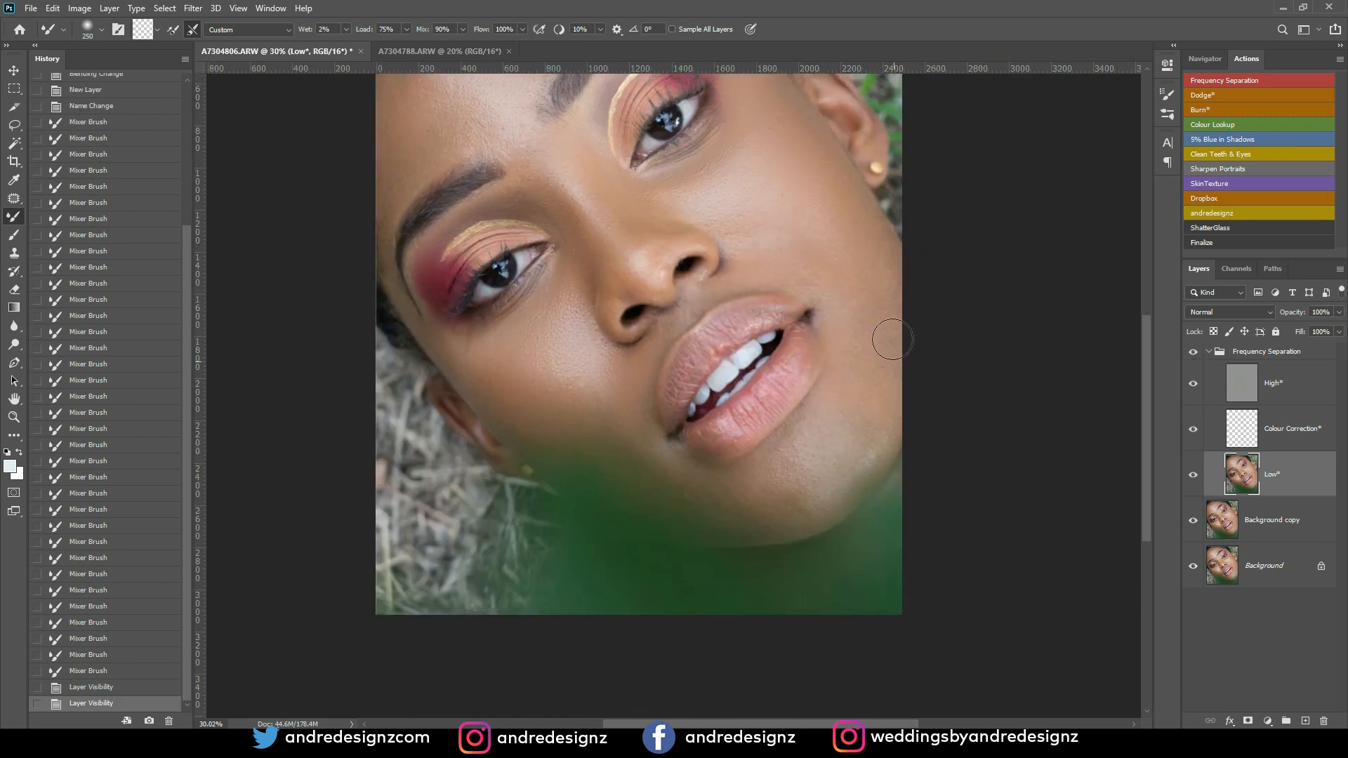
{"action": "left_click_drag", "start_coordinate": [874, 237], "coordinate": [875, 241]}
{"action": "mouse_move", "coordinate": [836, 417]}
{"action": "left_mouse_down"}
{"action": "mouse_move", "coordinate": [892, 426]}
{"action": "mouse_move", "coordinate": [855, 472]}
{"action": "mouse_move", "coordinate": [842, 421]}
{"action": "mouse_move", "coordinate": [812, 476]}
{"action": "mouse_move", "coordinate": [834, 446]}
{"action": "mouse_move", "coordinate": [859, 453]}
{"action": "left_mouse_up"}
{"action": "left_click_drag", "start_coordinate": [830, 514], "coordinate": [845, 481]}
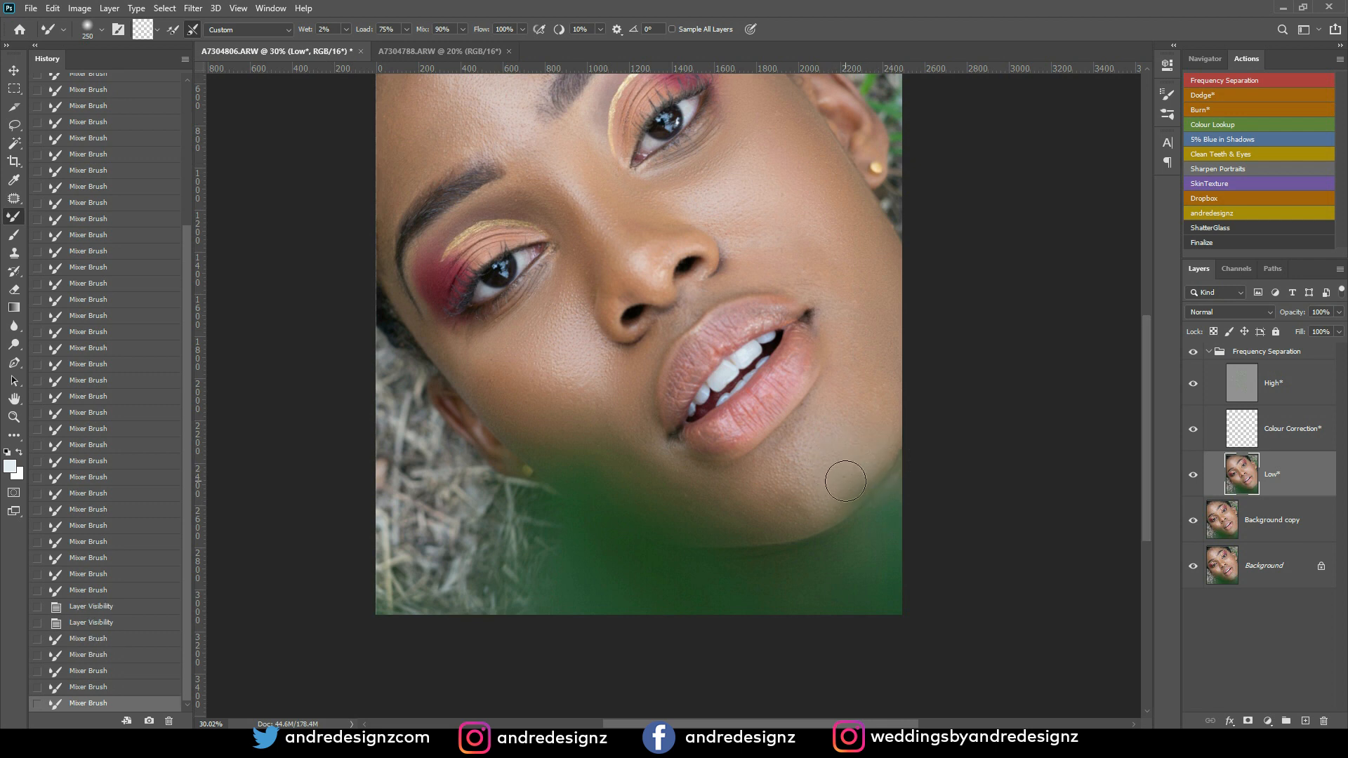
{"action": "left_click_drag", "start_coordinate": [675, 498], "coordinate": [610, 453]}
{"action": "left_click_drag", "start_coordinate": [671, 495], "coordinate": [619, 443]}
{"action": "left_click_drag", "start_coordinate": [726, 527], "coordinate": [624, 476]}
Step: Blend the highlight on the tip of the nose using the Mixer Brush at size 150
{"action": "key", "text": "p"}
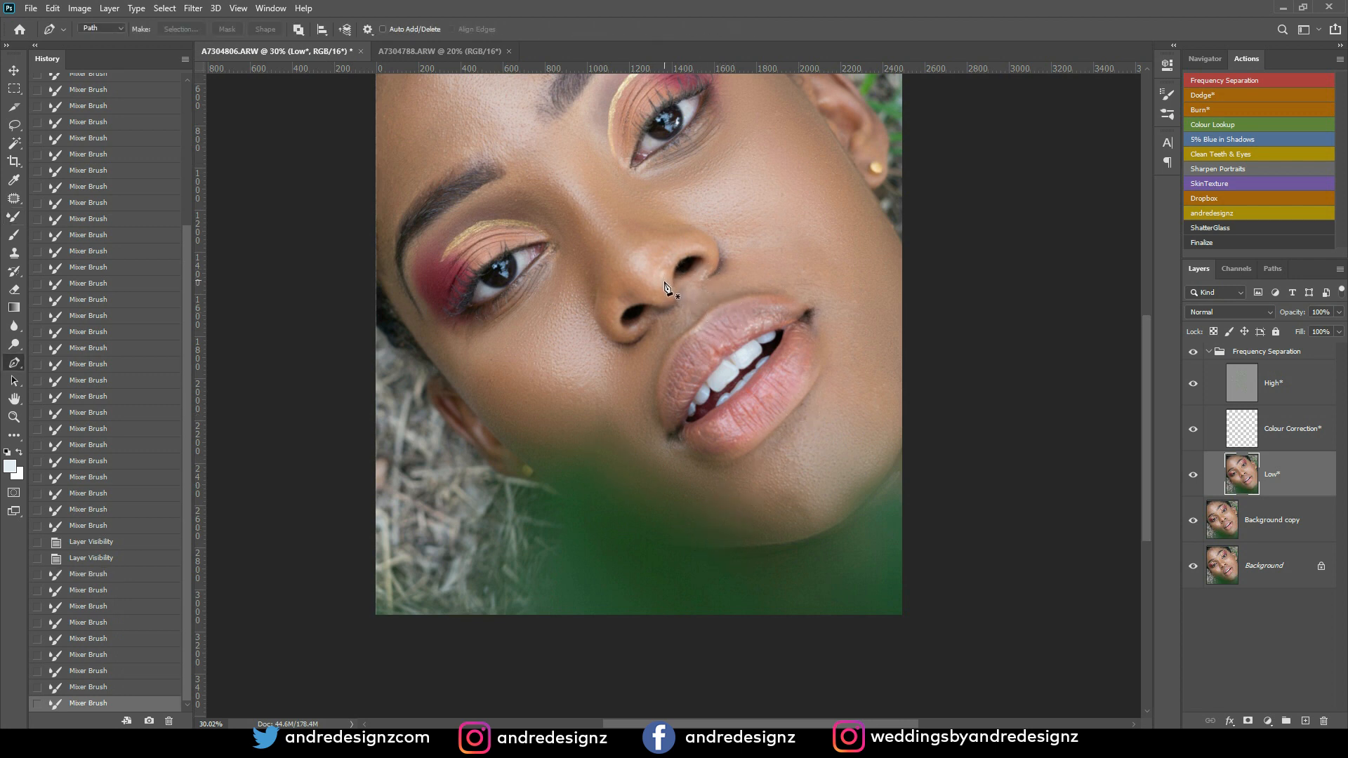
{"action": "key", "text": "b"}
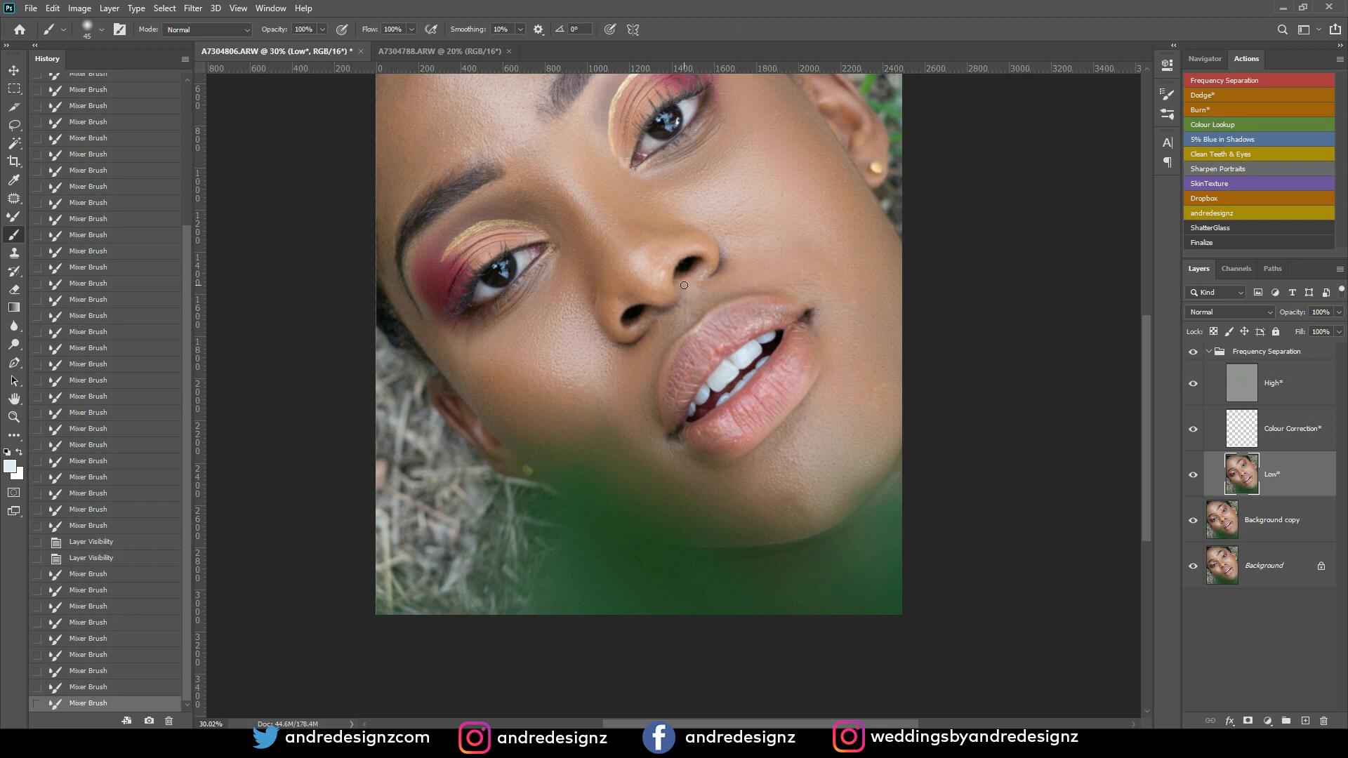
{"action": "key", "text": "shift+b"}
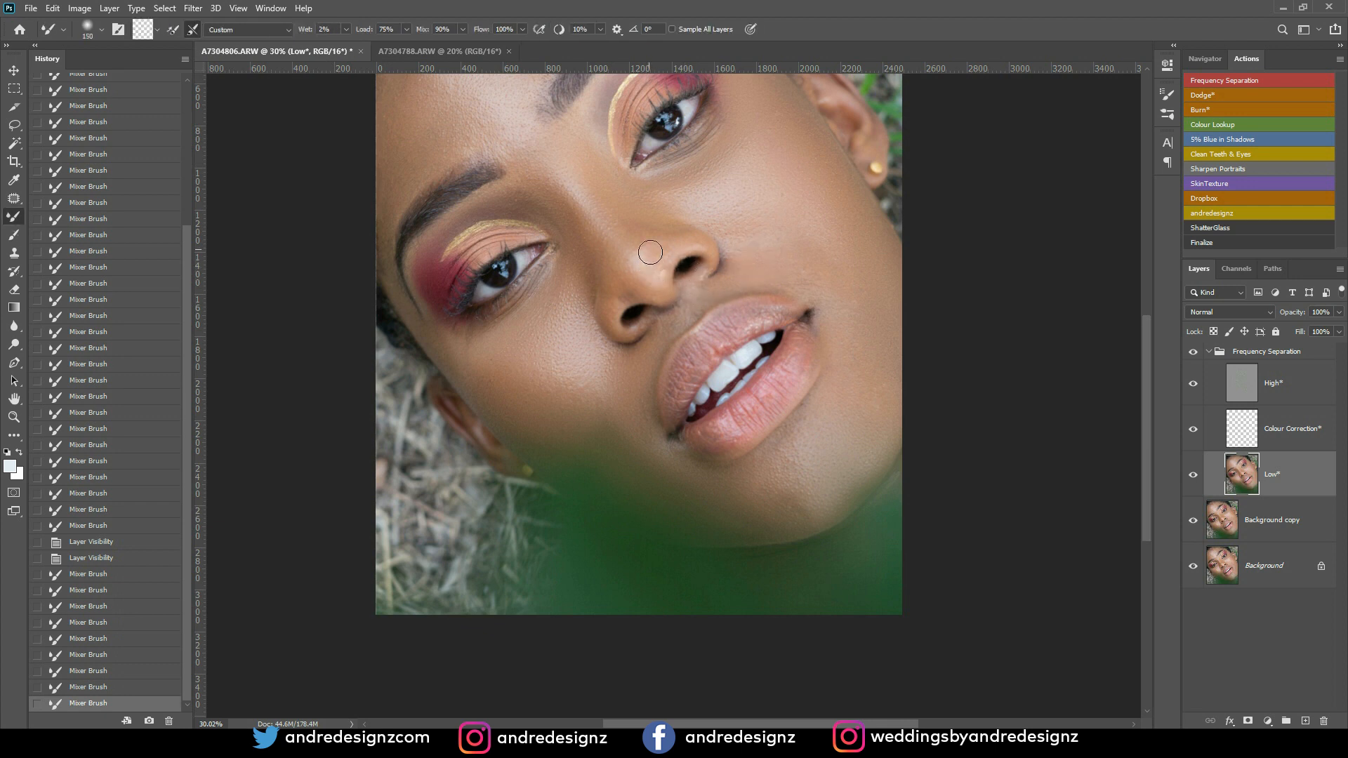
{"action": "mouse_move", "coordinate": [661, 241]}
{"action": "left_mouse_down"}
{"action": "mouse_move", "coordinate": [617, 300]}
{"action": "mouse_move", "coordinate": [646, 256]}
{"action": "mouse_move", "coordinate": [672, 265]}
{"action": "left_mouse_up"}
Step: Compare the whole portrait with and without the Frequency Separation group
{"action": "scroll", "coordinate": [673, 265], "scroll_direction": "down", "scroll_amount": 4}
{"action": "scroll", "coordinate": [716, 242], "scroll_direction": "up", "scroll_amount": 2}
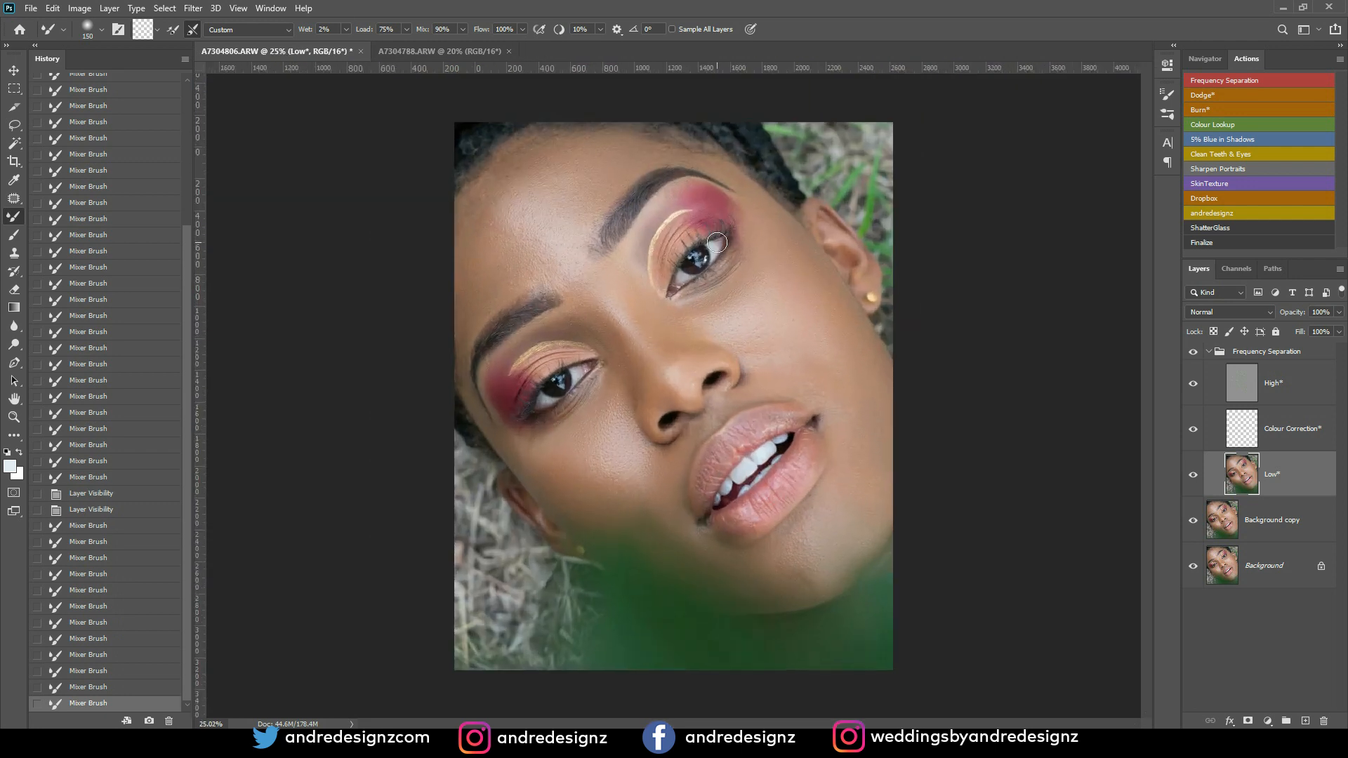
{"action": "left_click", "coordinate": [1200, 353]}
{"action": "left_click", "coordinate": [1201, 353]}
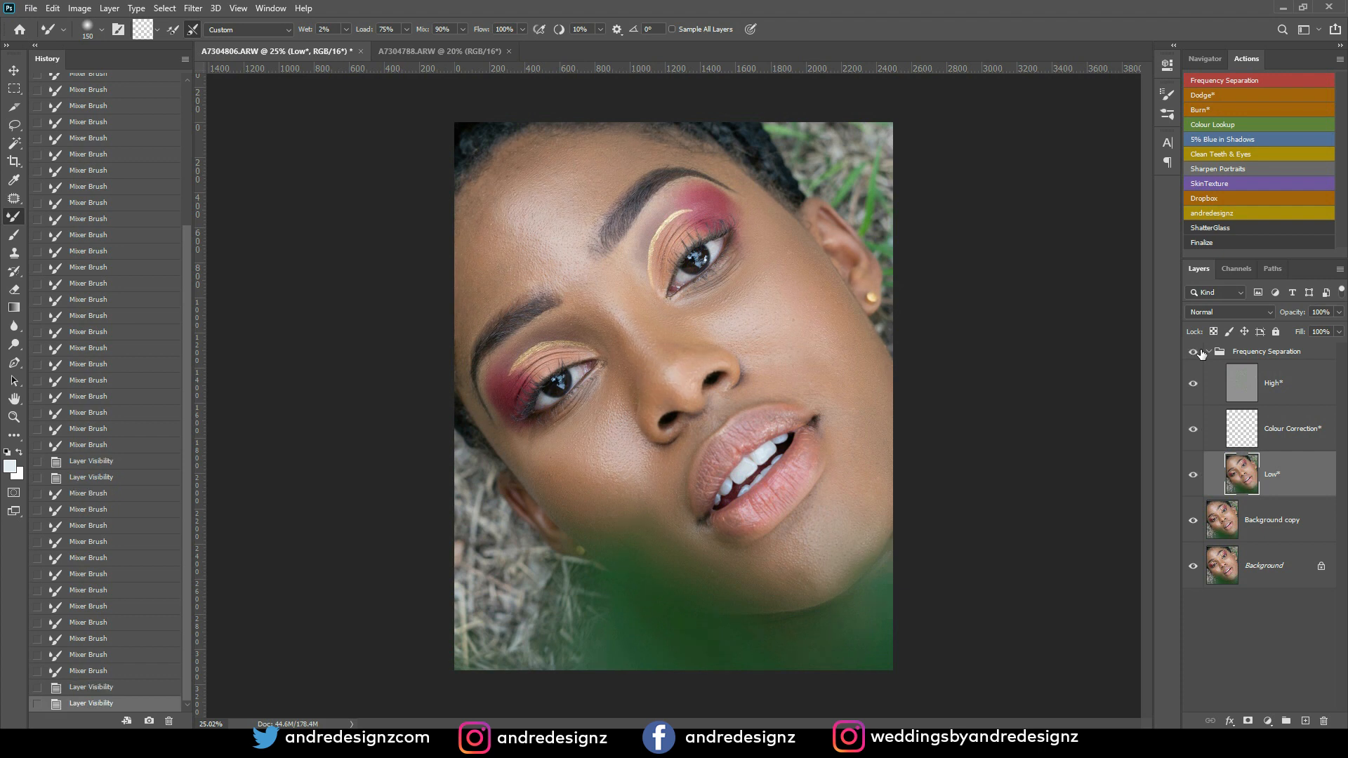
Step: Select the High* layer and patch the texture blemish on the cheek just above the mouth corner
{"action": "left_click", "coordinate": [1249, 386]}
{"action": "scroll", "coordinate": [641, 253], "scroll_direction": "up", "scroll_amount": 4}
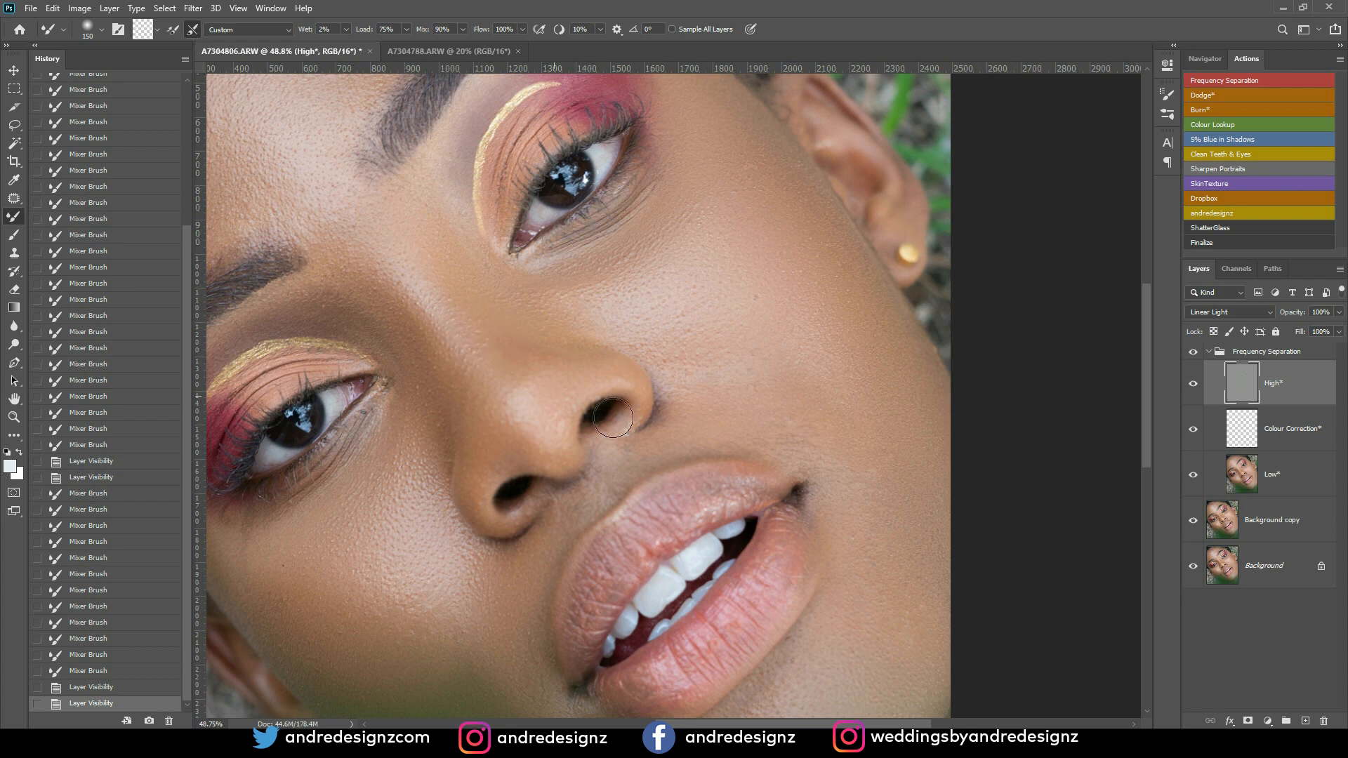
{"action": "scroll", "coordinate": [586, 368], "scroll_direction": "down", "scroll_amount": 4}
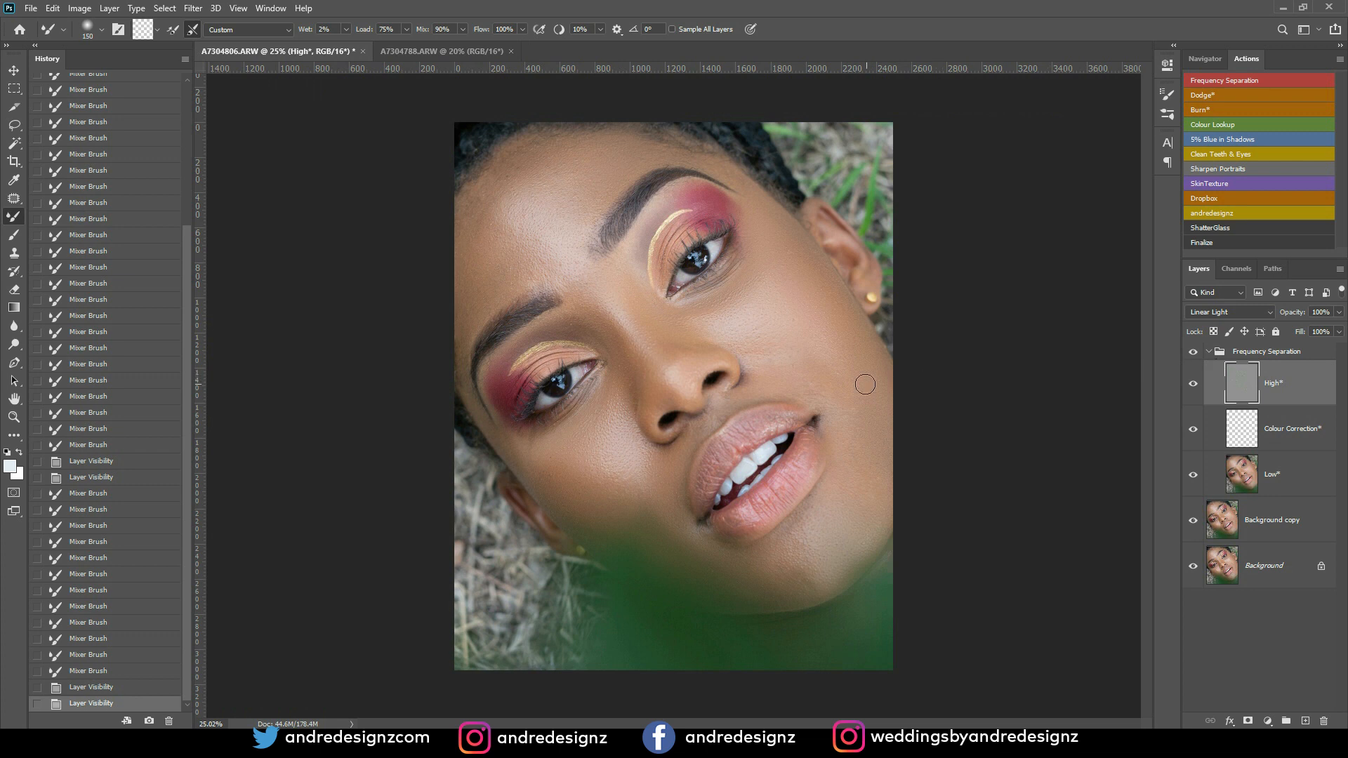
{"action": "scroll", "coordinate": [883, 383], "scroll_direction": "up", "scroll_amount": 6}
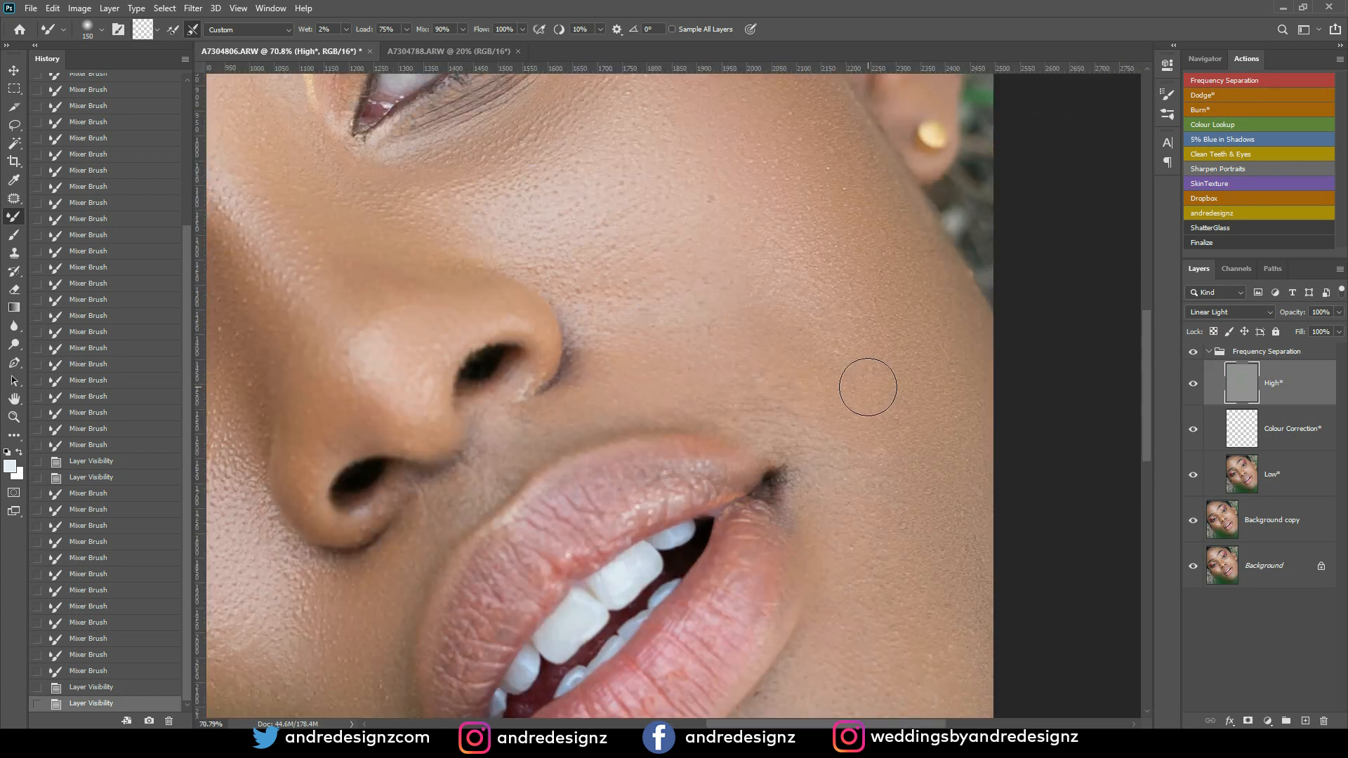
{"action": "scroll", "coordinate": [709, 247], "scroll_direction": "up", "scroll_amount": 3}
{"action": "scroll", "coordinate": [709, 247], "scroll_direction": "down", "scroll_amount": 1}
{"action": "key", "text": "v"}
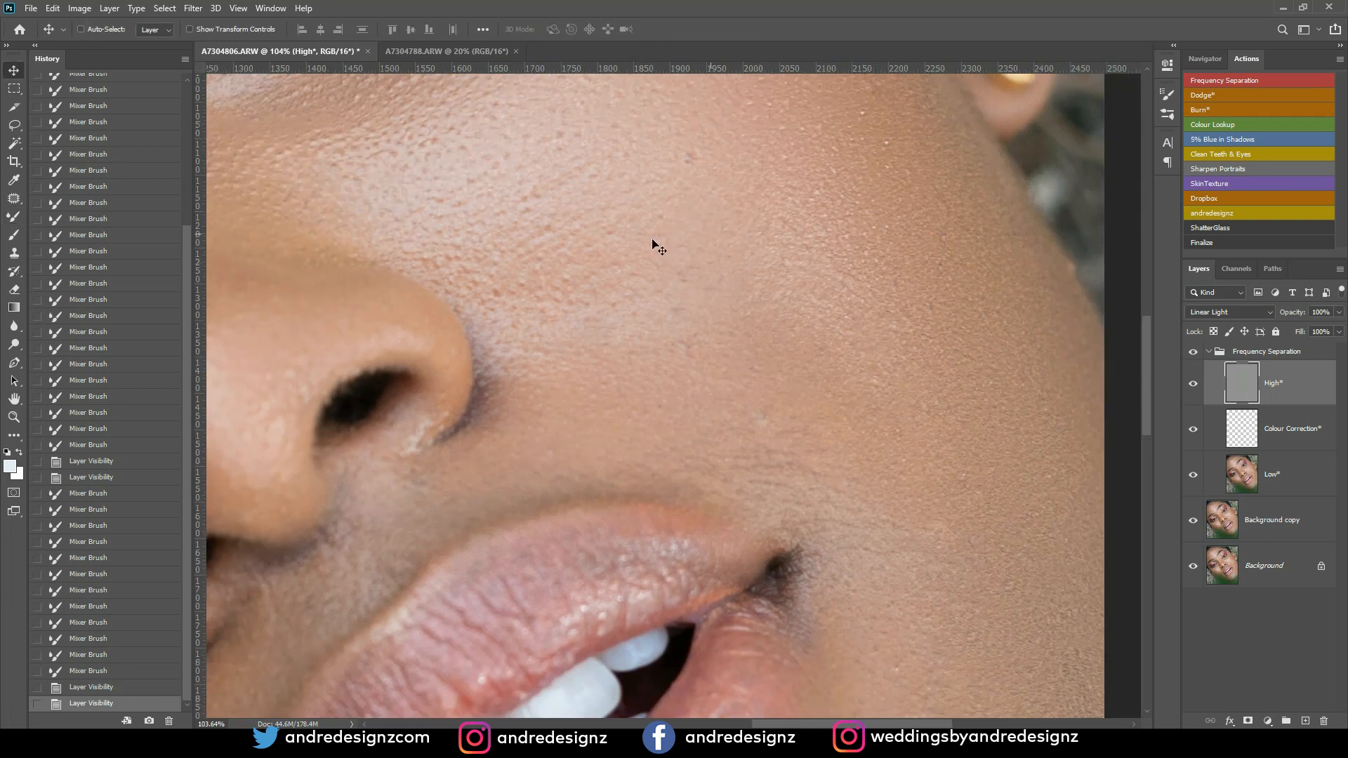
{"action": "left_click", "coordinate": [21, 200]}
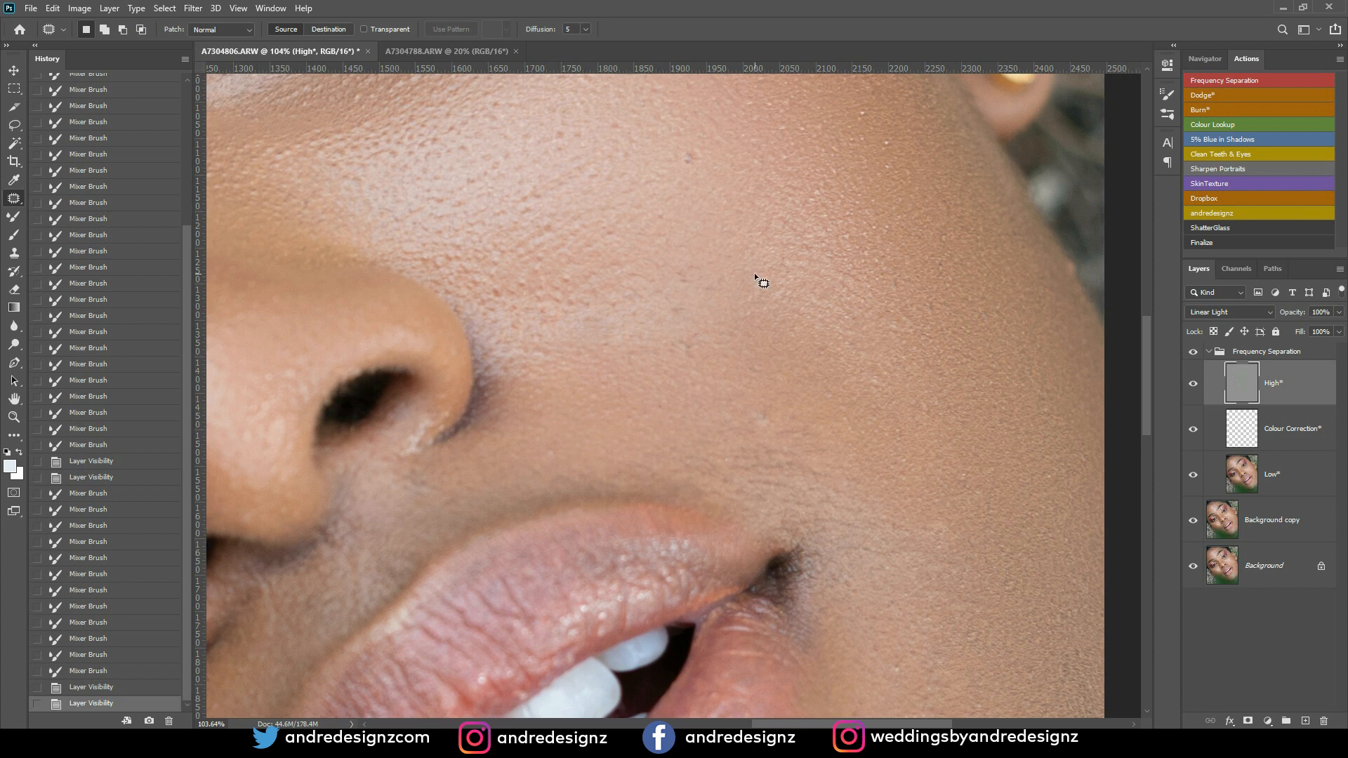
{"action": "mouse_move", "coordinate": [763, 412]}
{"action": "left_mouse_down"}
{"action": "mouse_move", "coordinate": [773, 422]}
{"action": "mouse_move", "coordinate": [808, 384]}
{"action": "left_mouse_up"}
{"action": "key", "text": "ctrl+d"}
Step: Patch the small texture spots on the middle of the cheek between the nose and the ear, deselecting after each
{"action": "mouse_move", "coordinate": [683, 301]}
{"action": "left_mouse_down"}
{"action": "mouse_move", "coordinate": [663, 316]}
{"action": "mouse_move", "coordinate": [716, 304]}
{"action": "left_mouse_up"}
{"action": "key", "text": "ctrl+d"}
{"action": "mouse_move", "coordinate": [688, 259]}
{"action": "left_mouse_down"}
{"action": "mouse_move", "coordinate": [699, 289]}
{"action": "mouse_move", "coordinate": [687, 260]}
{"action": "left_mouse_up"}
{"action": "left_click_drag", "start_coordinate": [688, 276], "coordinate": [708, 273]}
{"action": "key", "text": "ctrl+d"}
{"action": "left_click_drag", "start_coordinate": [695, 335], "coordinate": [697, 337]}
{"action": "left_click_drag", "start_coordinate": [692, 349], "coordinate": [726, 356]}
{"action": "key", "text": "ctrl+d"}
{"action": "key", "text": "ctrl+d"}
{"action": "mouse_move", "coordinate": [737, 295]}
{"action": "left_mouse_down"}
{"action": "mouse_move", "coordinate": [730, 286]}
{"action": "mouse_move", "coordinate": [754, 295]}
{"action": "left_mouse_up"}
{"action": "key", "text": "ctrl+d"}
Step: Patch the bright texture spots on the outer cheek near the ear on the High* layer and clear the selection
{"action": "left_click_drag", "start_coordinate": [887, 134], "coordinate": [889, 137]}
{"action": "mouse_move", "coordinate": [889, 143]}
{"action": "left_mouse_down"}
{"action": "mouse_move", "coordinate": [909, 139]}
{"action": "mouse_move", "coordinate": [866, 106]}
{"action": "left_mouse_up"}
{"action": "key", "text": "ctrl+d"}
{"action": "left_click_drag", "start_coordinate": [867, 112], "coordinate": [949, 200]}
{"action": "key", "text": "ctrl+d"}
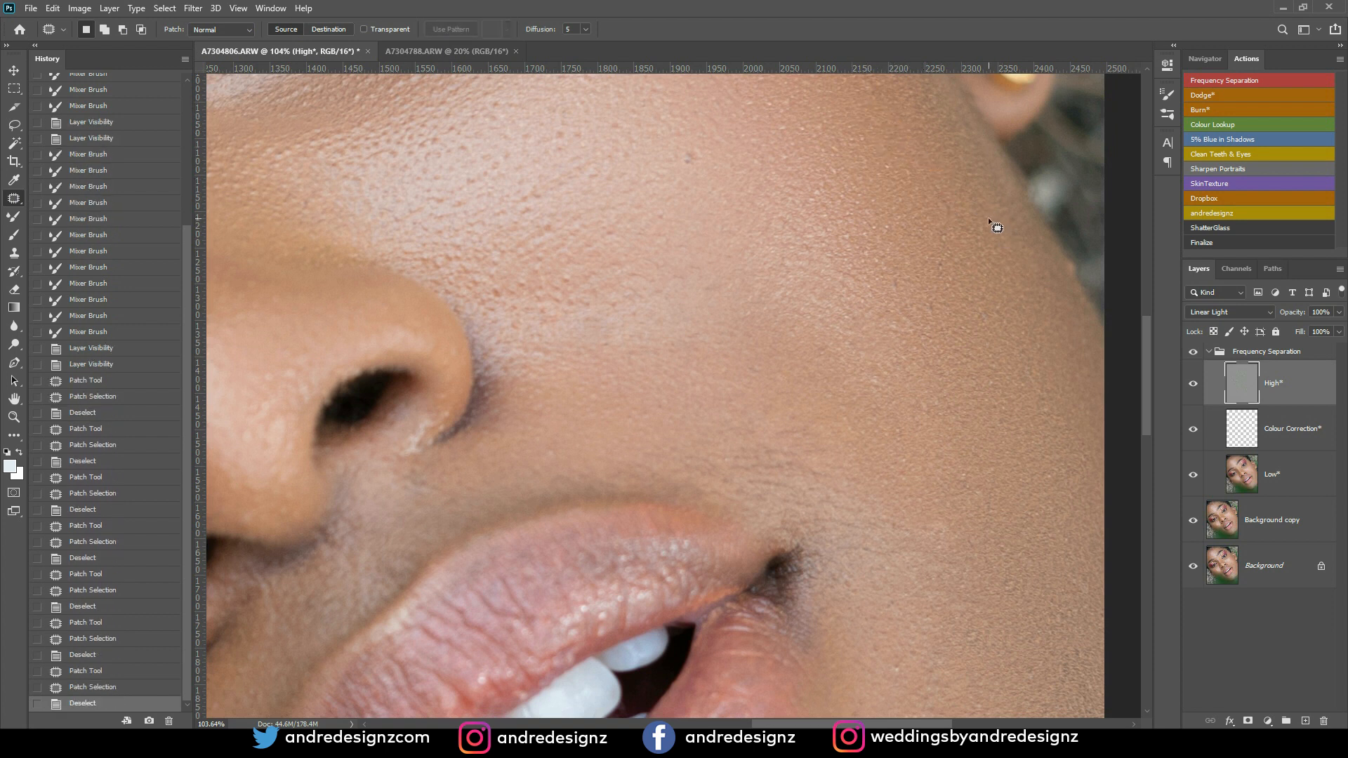
{"action": "key", "text": "ctrl+minus"}
{"action": "key", "text": "ctrl+minus"}
{"action": "key", "text": "ctrl+minus"}
{"action": "key", "text": "ctrl+minus"}
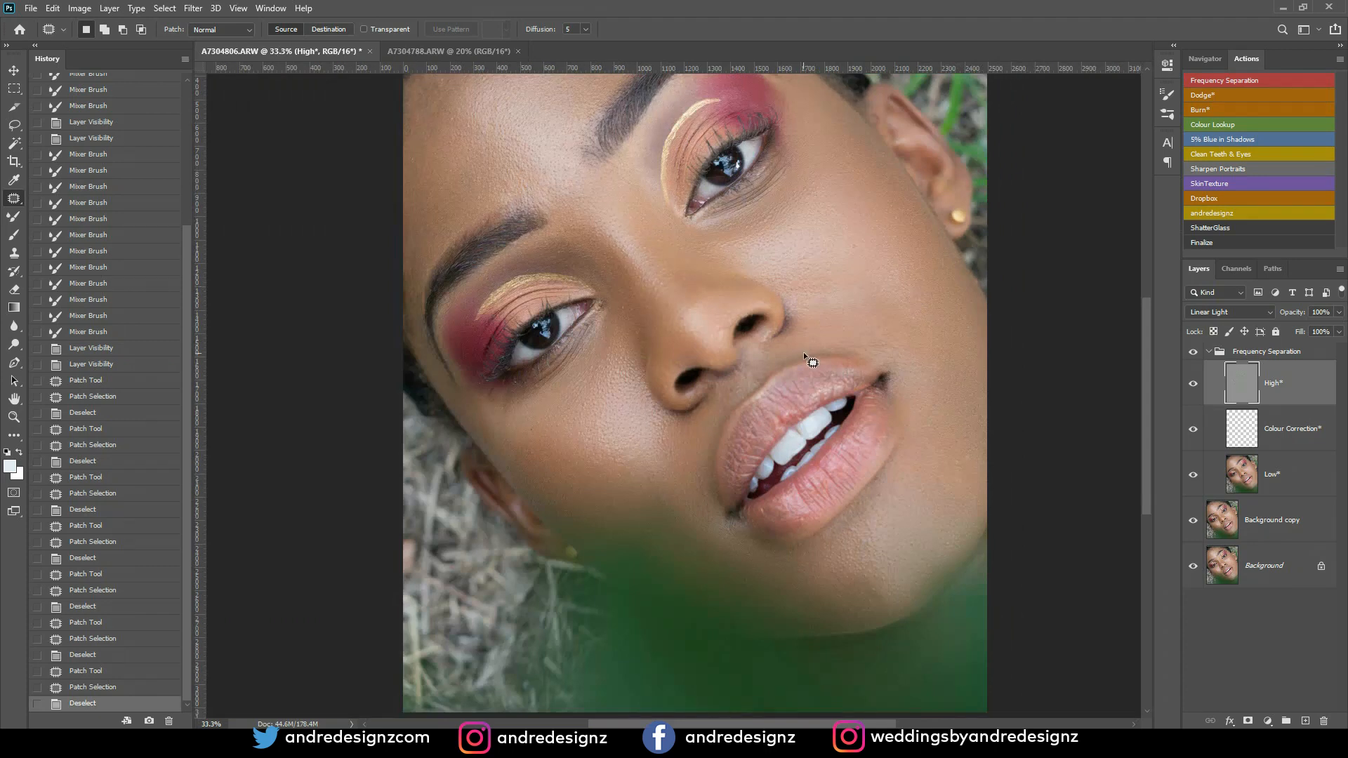
{"action": "key", "text": "ctrl+minus"}
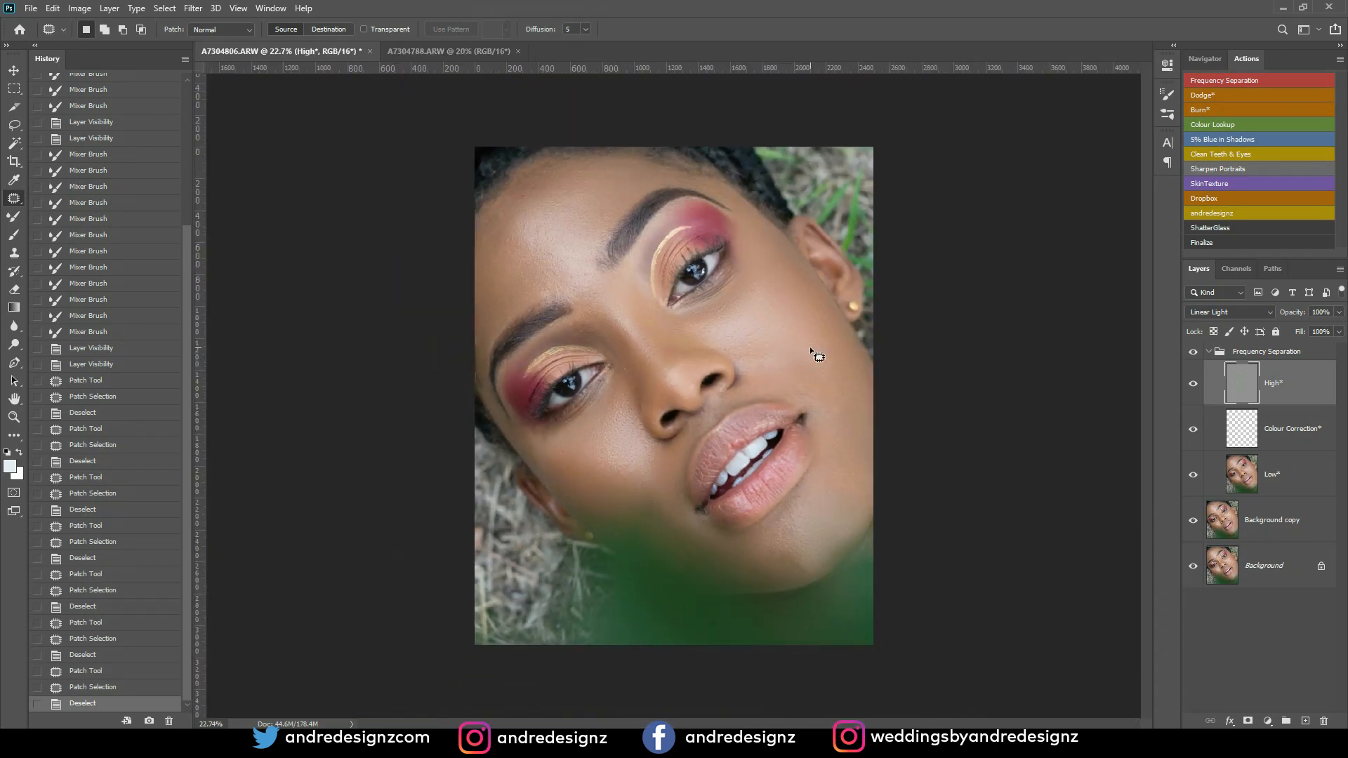
Step: Collapse the Frequency Separation group, run the Burn* action above it and set up a Soft Round brush with 1% flow
{"action": "left_click", "coordinate": [1208, 352]}
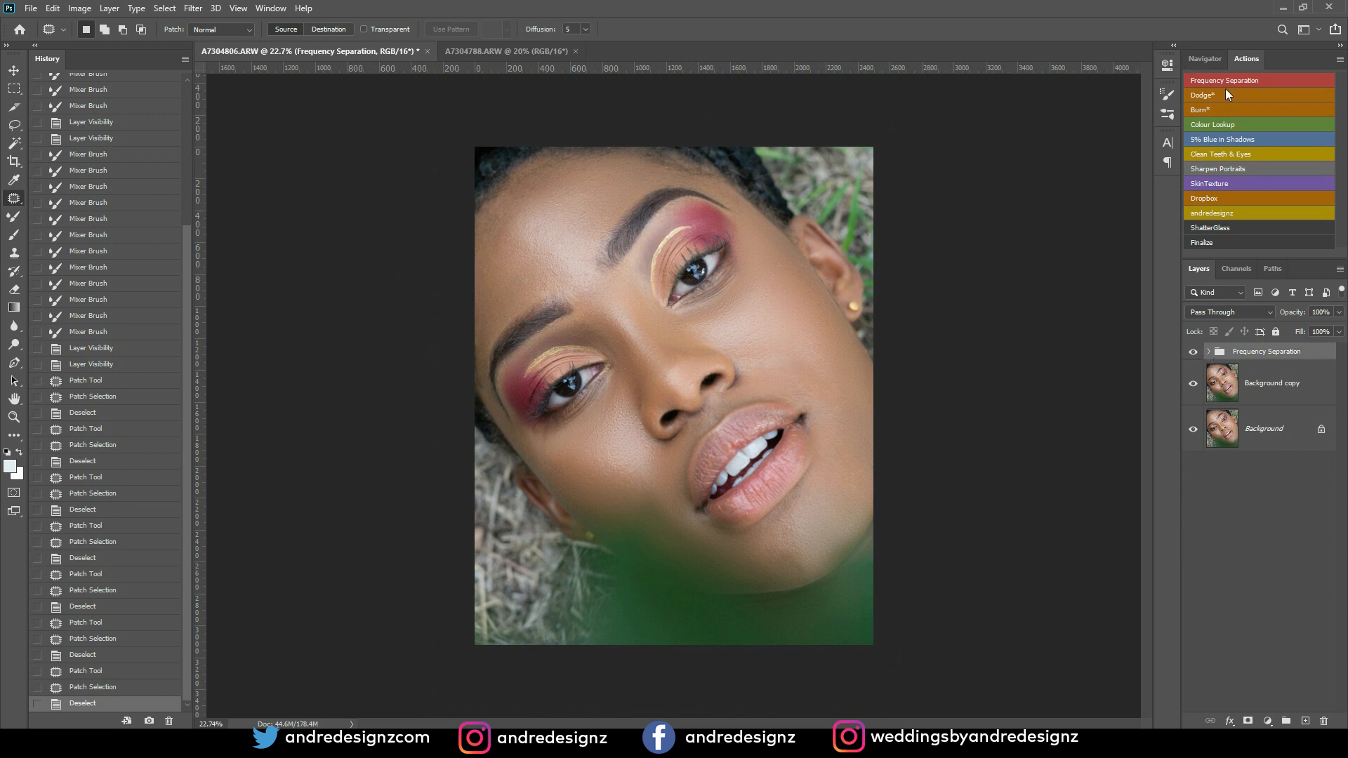
{"action": "left_click", "coordinate": [1220, 108]}
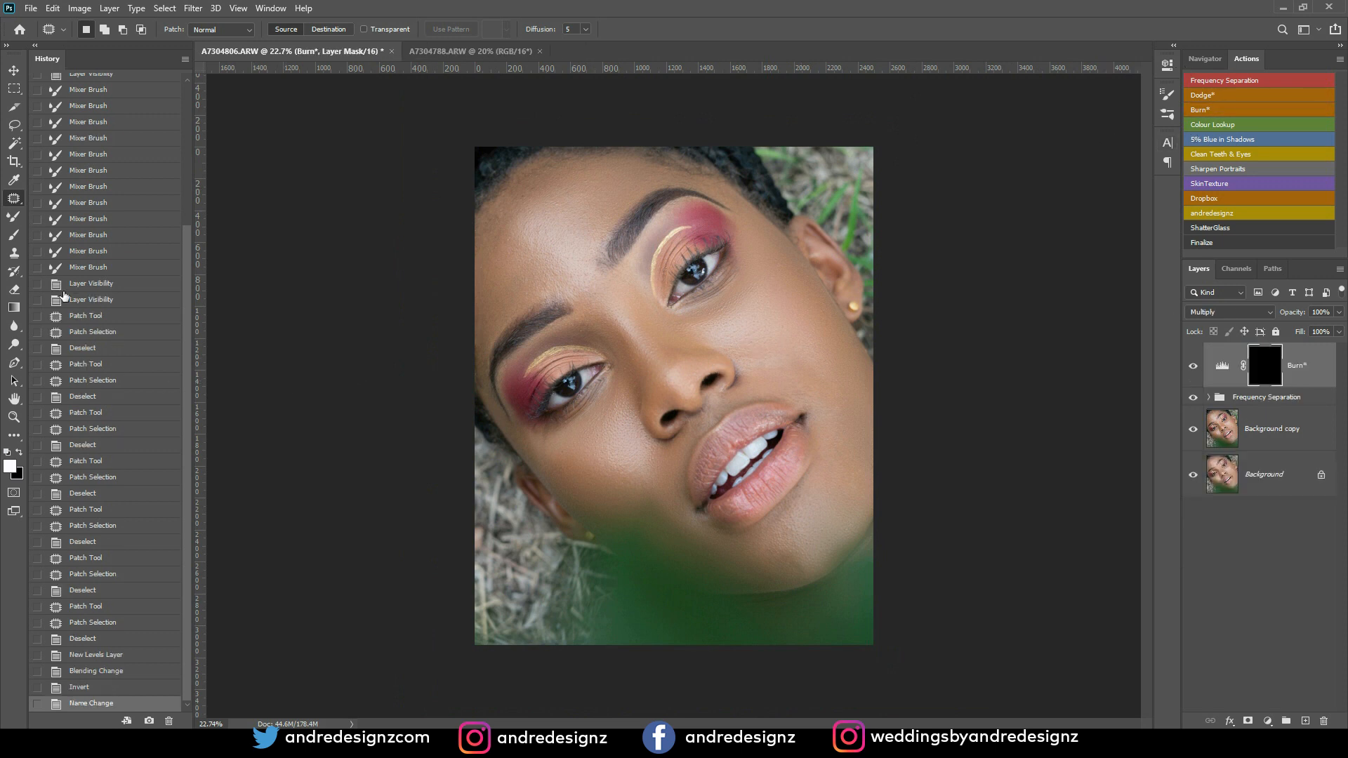
{"action": "left_click", "coordinate": [13, 236]}
{"action": "left_click", "coordinate": [411, 30]}
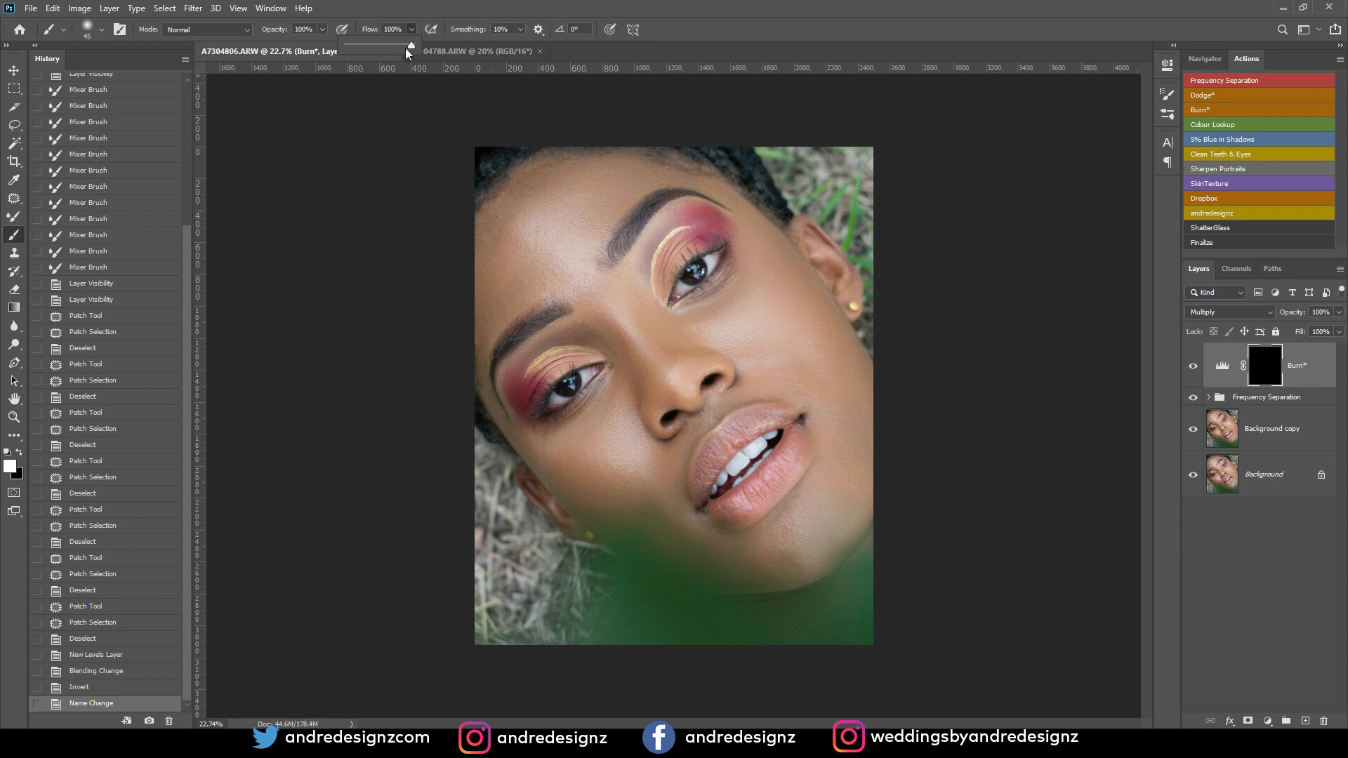
{"action": "left_click_drag", "start_coordinate": [403, 48], "coordinate": [327, 53]}
{"action": "left_click", "coordinate": [247, 31]}
{"action": "left_click", "coordinate": [248, 30]}
{"action": "left_click", "coordinate": [101, 30]}
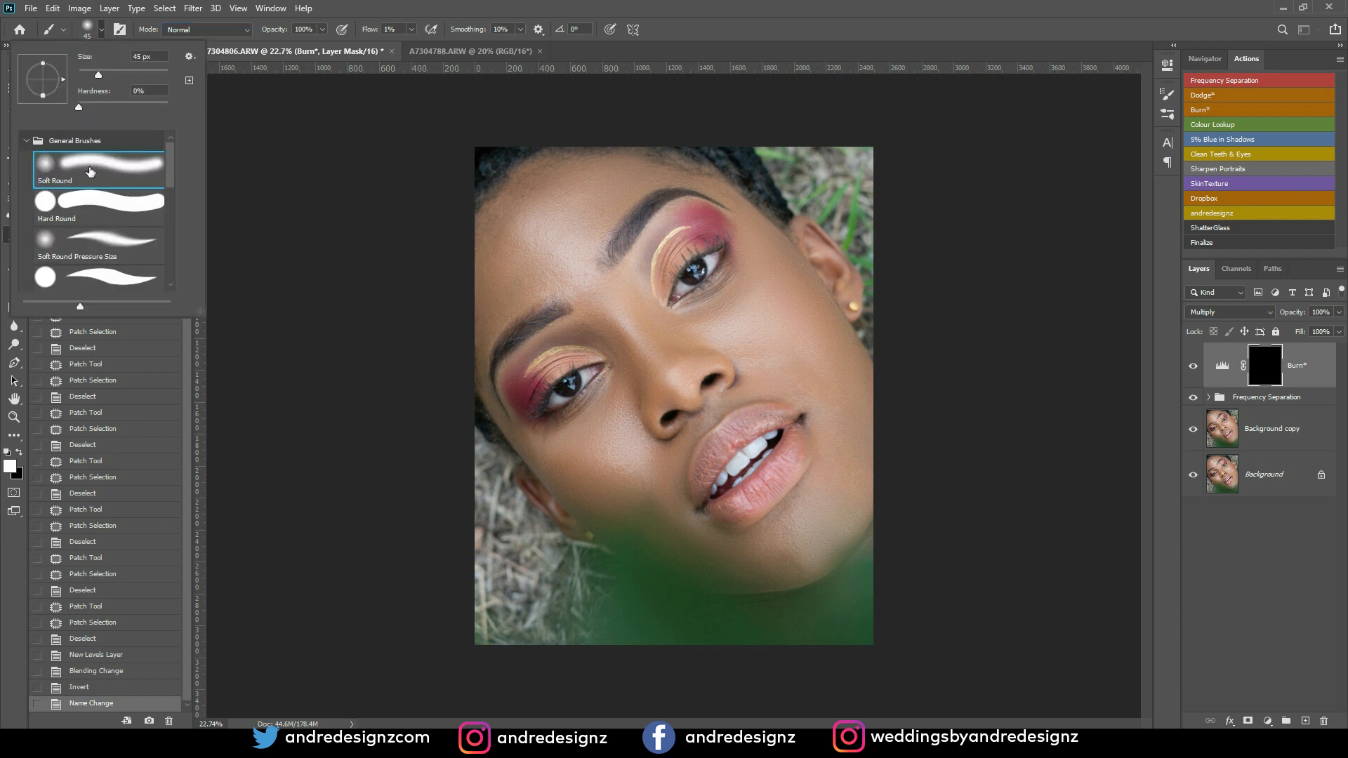
{"action": "left_click", "coordinate": [402, 214]}
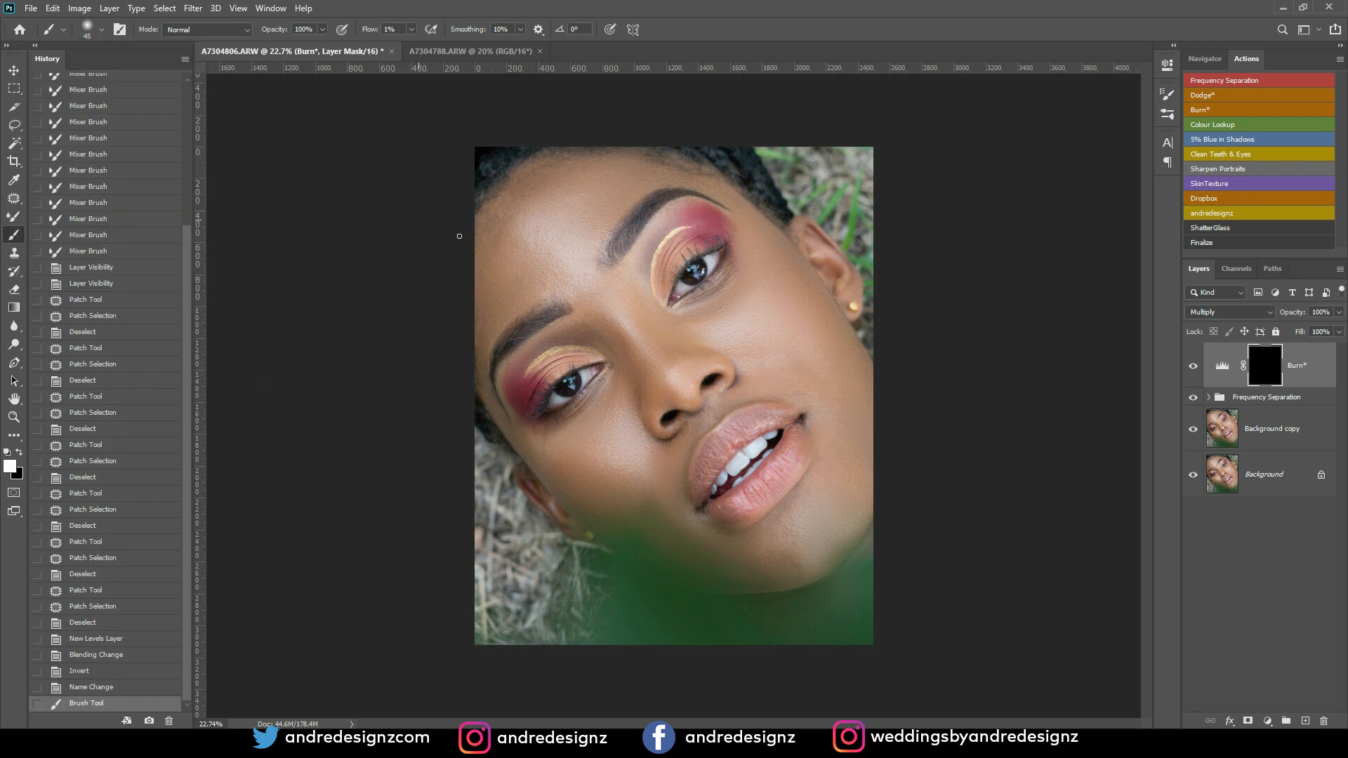
Step: Darken the side of the nose bridge between the eyes by painting white on the Burn* mask with an enlarged brush
{"action": "scroll", "coordinate": [813, 350], "scroll_direction": "up", "scroll_amount": 1}
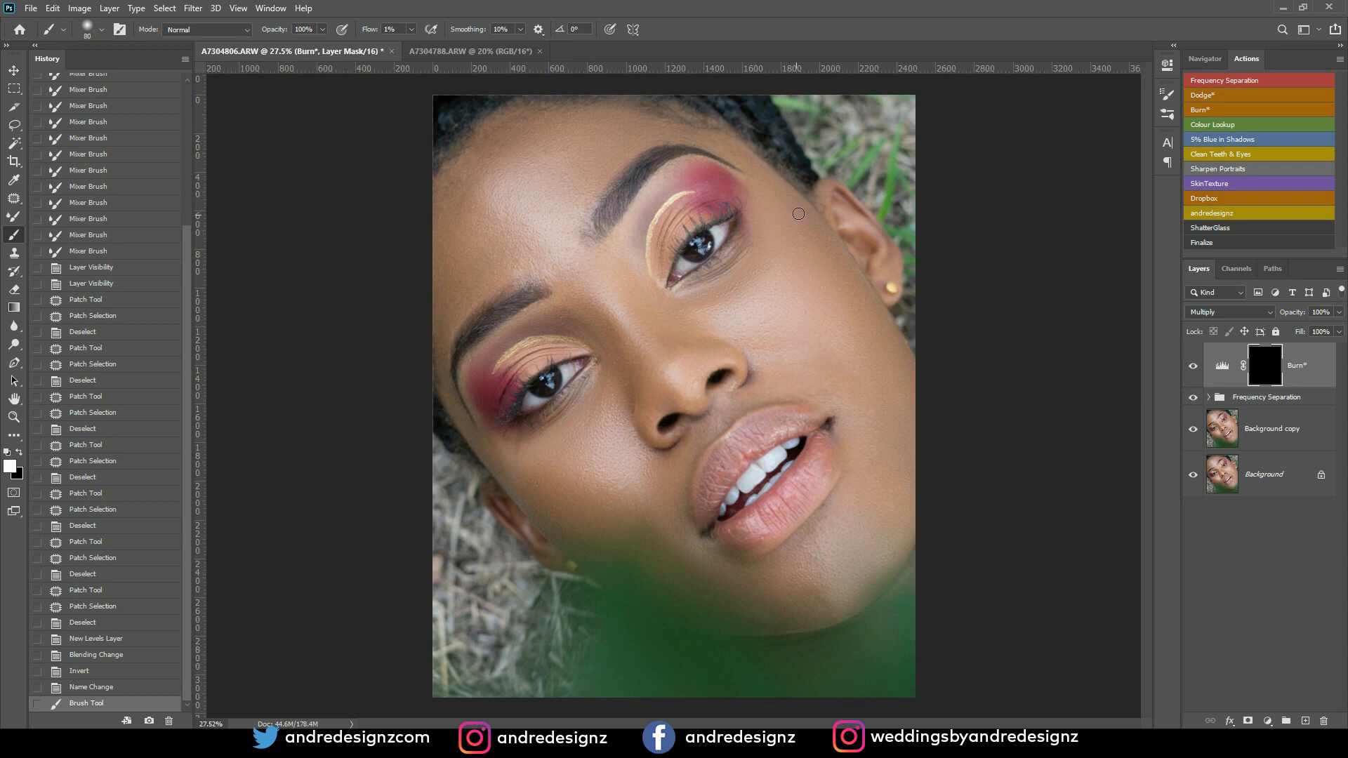
{"action": "key", "text": "bracketright"}
{"action": "key", "text": "bracketright"}
{"action": "key", "text": "bracketright"}
{"action": "key", "text": "bracketright"}
{"action": "key", "text": "bracketright"}
{"action": "key", "text": "bracketleft"}
{"action": "key", "text": "bracketleft"}
{"action": "key", "text": "bracketleft"}
{"action": "mouse_move", "coordinate": [643, 296]}
{"action": "left_mouse_down"}
{"action": "mouse_move", "coordinate": [665, 325]}
{"action": "mouse_move", "coordinate": [618, 266]}
{"action": "mouse_move", "coordinate": [666, 344]}
{"action": "mouse_move", "coordinate": [582, 324]}
{"action": "mouse_move", "coordinate": [637, 369]}
{"action": "mouse_move", "coordinate": [613, 349]}
{"action": "left_mouse_up"}
Step: Enlarge the brush to 400 px and burn the outer forehead along the hairline on the Burn* mask
{"action": "key", "text": "bracketright"}
{"action": "key", "text": "bracketright"}
{"action": "key", "text": "bracketright"}
{"action": "key", "text": "bracketright"}
{"action": "left_click_drag", "start_coordinate": [468, 249], "coordinate": [473, 212]}
{"action": "left_click_drag", "start_coordinate": [581, 145], "coordinate": [608, 142]}
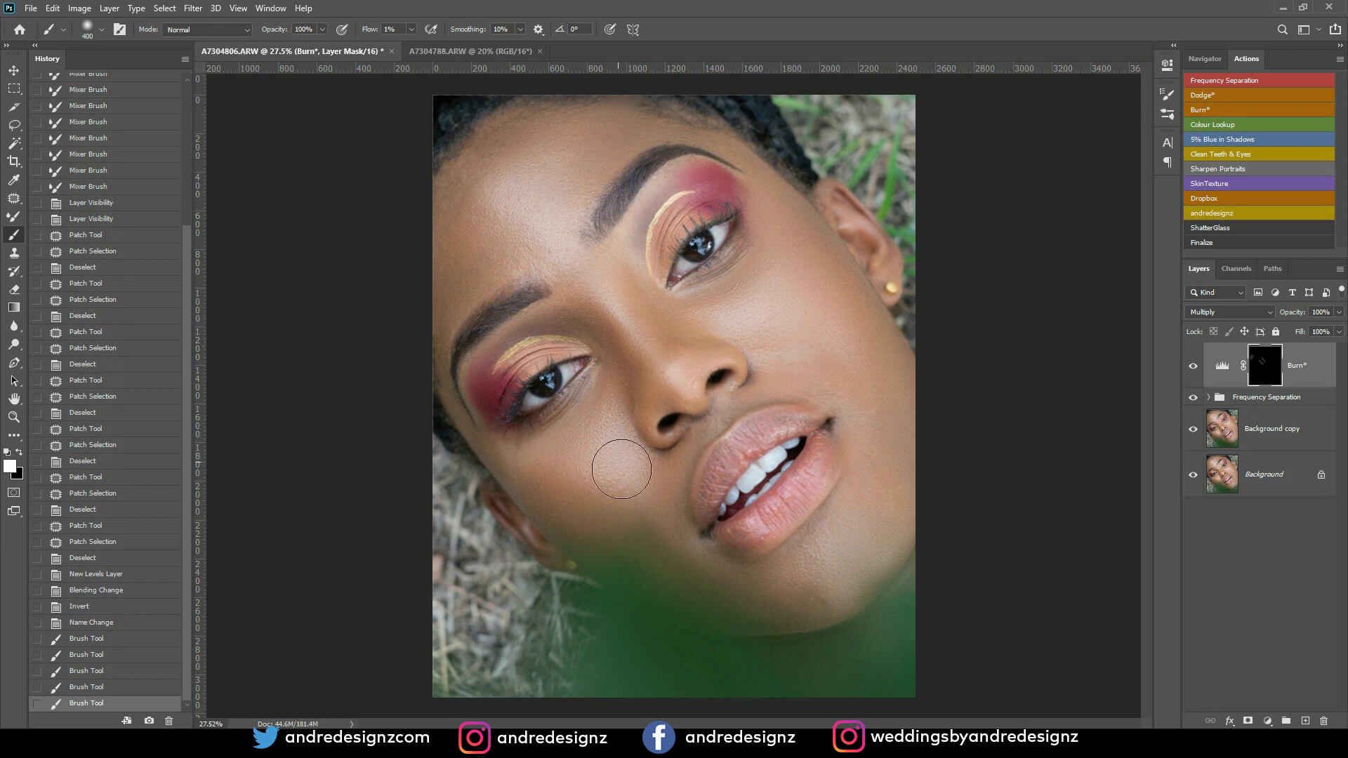
Step: Burn the jaw, the temple beside the eye and the outer edge of the cheek on the Burn* mask
{"action": "left_click", "coordinate": [684, 570]}
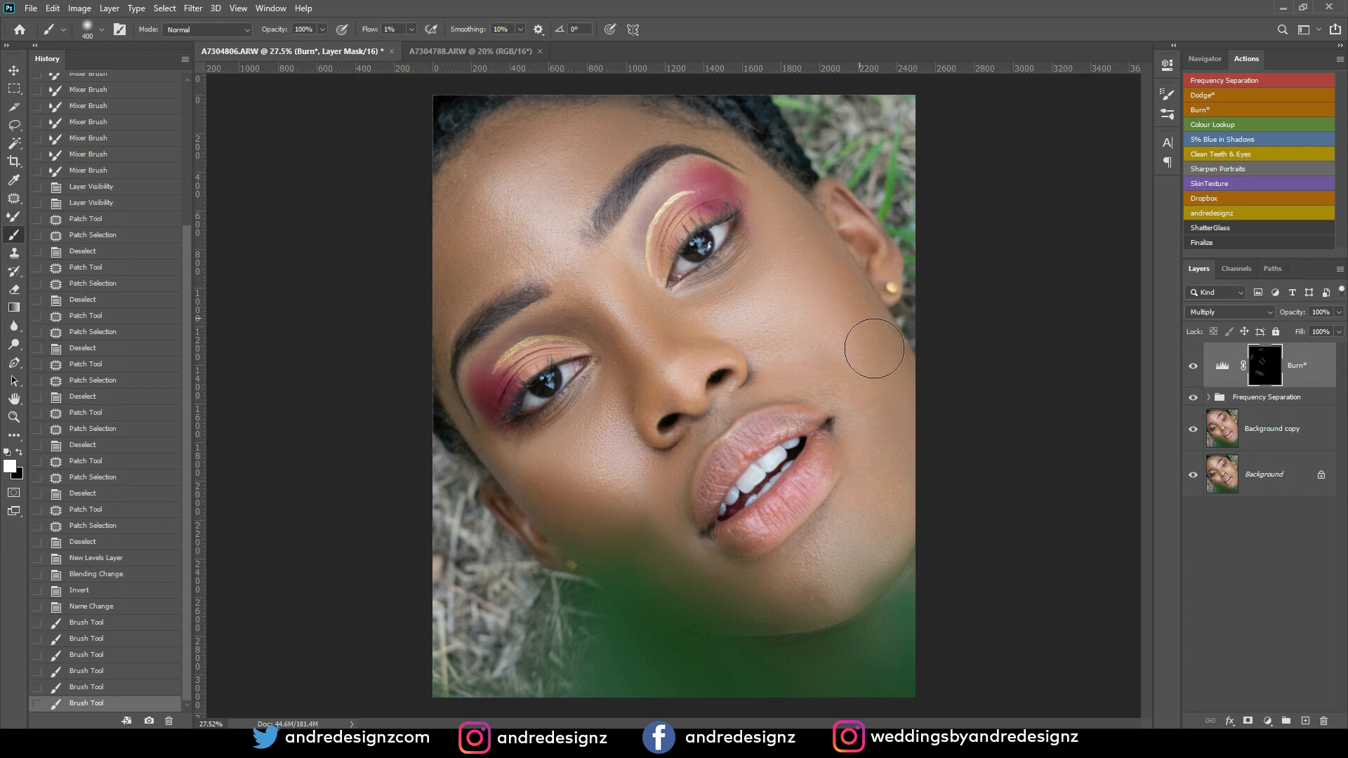
{"action": "mouse_move", "coordinate": [812, 219]}
{"action": "left_mouse_down"}
{"action": "mouse_move", "coordinate": [825, 244]}
{"action": "mouse_move", "coordinate": [779, 190]}
{"action": "left_mouse_up"}
{"action": "mouse_move", "coordinate": [895, 379]}
{"action": "left_mouse_down"}
{"action": "mouse_move", "coordinate": [873, 339]}
{"action": "mouse_move", "coordinate": [892, 459]}
{"action": "left_mouse_up"}
{"action": "left_click_drag", "start_coordinate": [893, 458], "coordinate": [863, 421]}
Step: Shrink the brush and burn the underside of the nose and the edge above the upper lip
{"action": "key", "text": "bracketleft"}
{"action": "key", "text": "bracketleft"}
{"action": "key", "text": "bracketleft"}
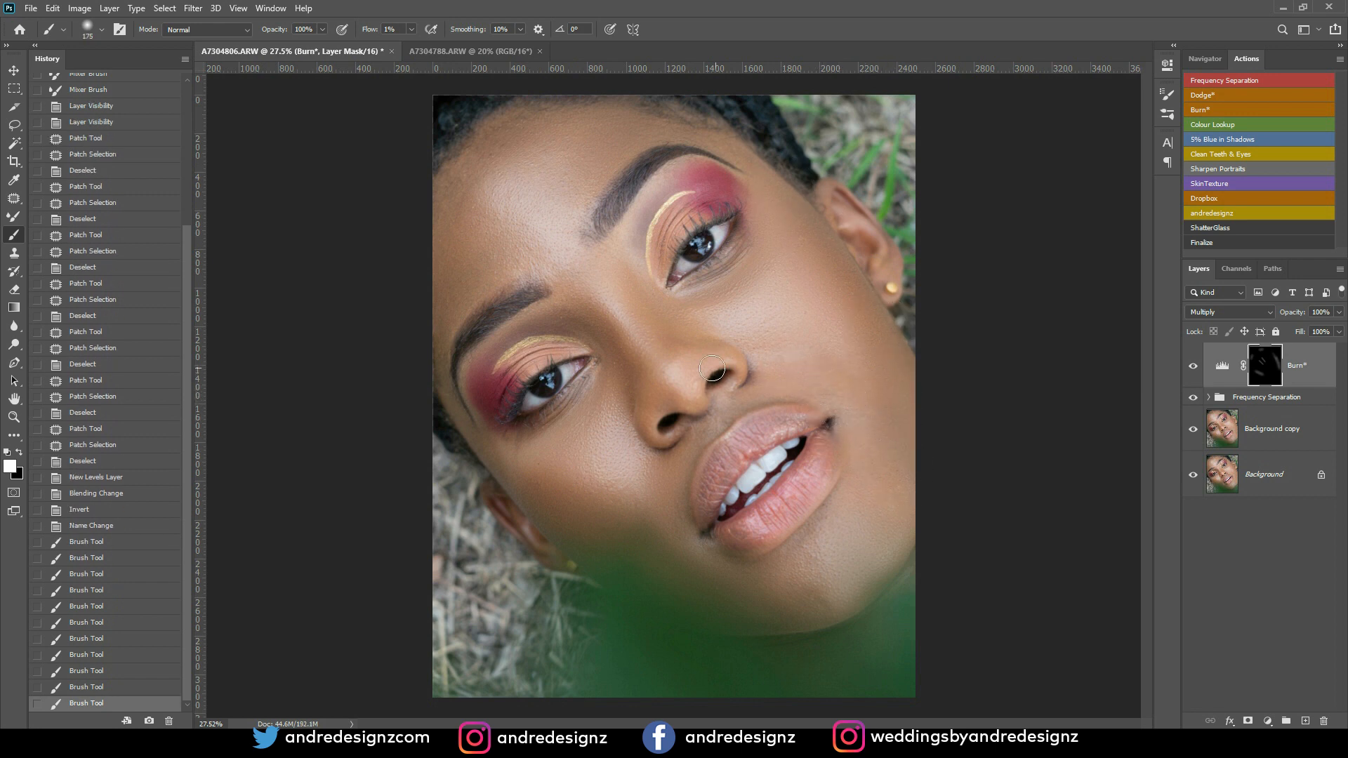
{"action": "left_click_drag", "start_coordinate": [673, 398], "coordinate": [713, 379]}
{"action": "left_click_drag", "start_coordinate": [723, 428], "coordinate": [743, 416]}
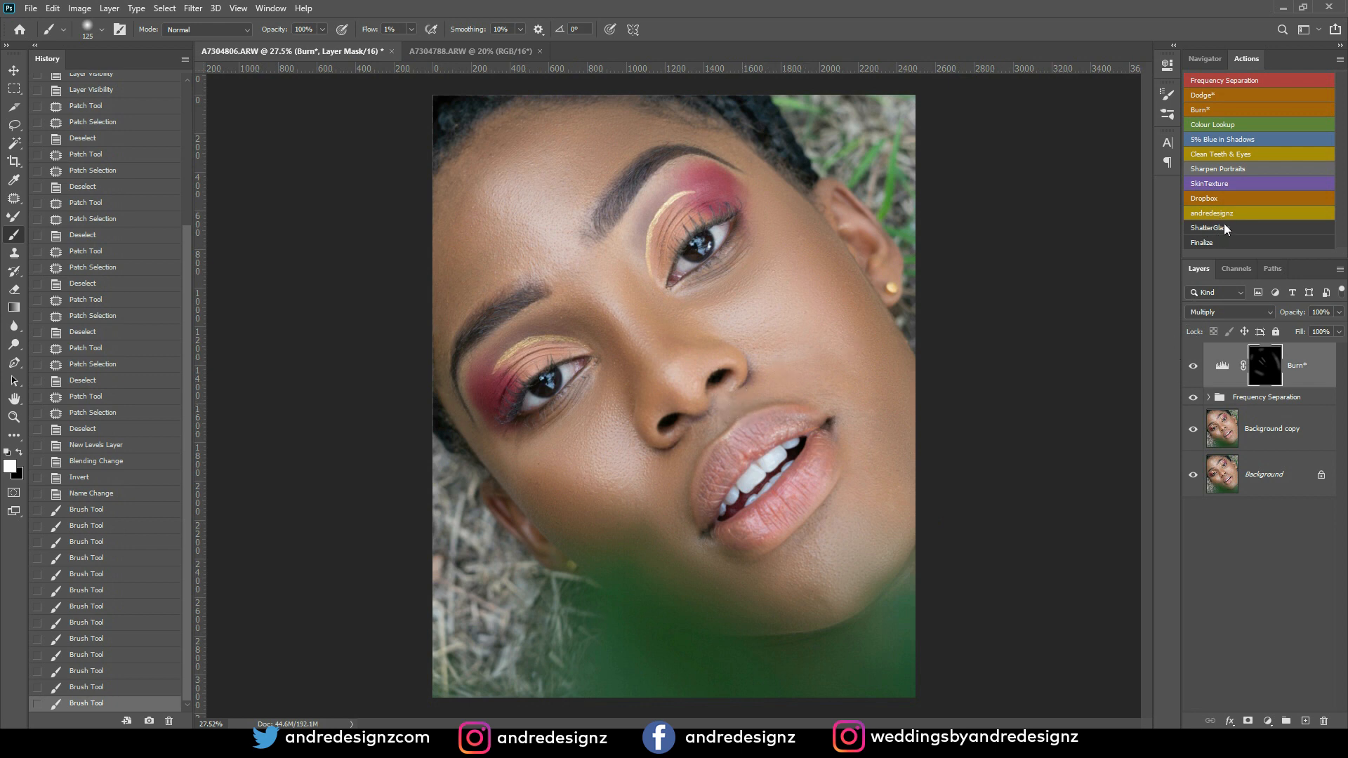
Step: Run the Dodge* action and brighten the nose bridge and the area between the eyebrows on its mask
{"action": "left_click", "coordinate": [1209, 96]}
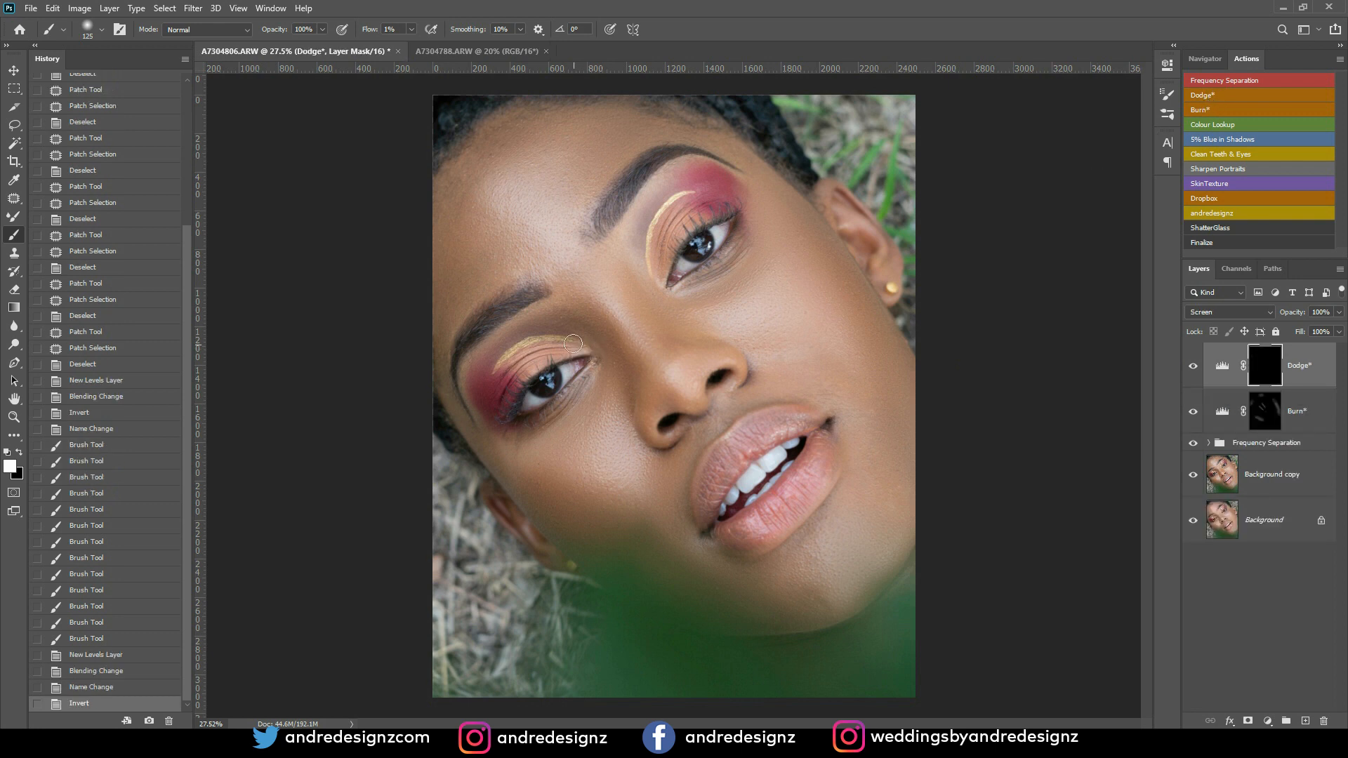
{"action": "left_click_drag", "start_coordinate": [649, 343], "coordinate": [664, 366]}
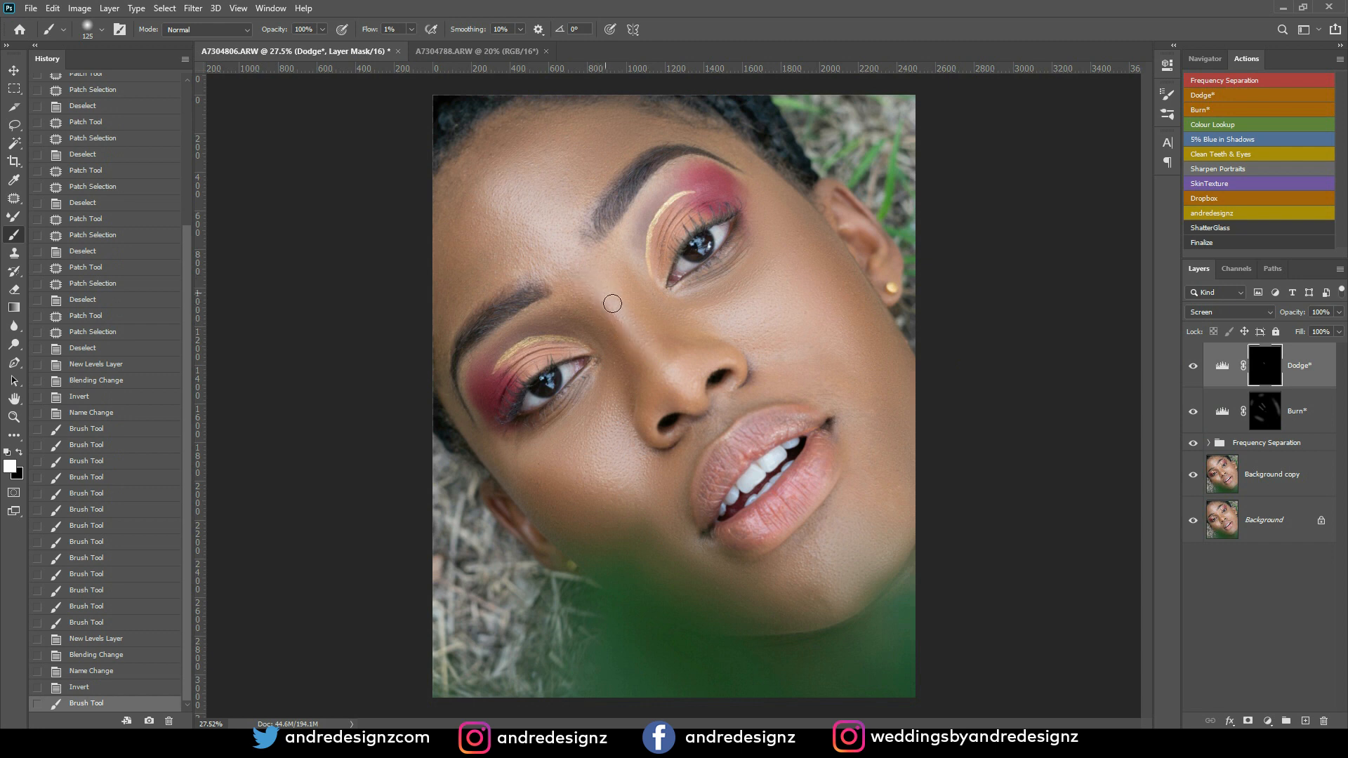
{"action": "key", "text": "bracketright"}
{"action": "mouse_move", "coordinate": [569, 266]}
{"action": "left_mouse_down"}
{"action": "mouse_move", "coordinate": [587, 286]}
{"action": "mouse_move", "coordinate": [562, 274]}
{"action": "mouse_move", "coordinate": [578, 303]}
{"action": "left_mouse_up"}
Step: Enlarge the brush to 200 px and dodge the middle of the forehead on the Dodge* mask
{"action": "key", "text": "bracketright"}
{"action": "key", "text": "bracketright"}
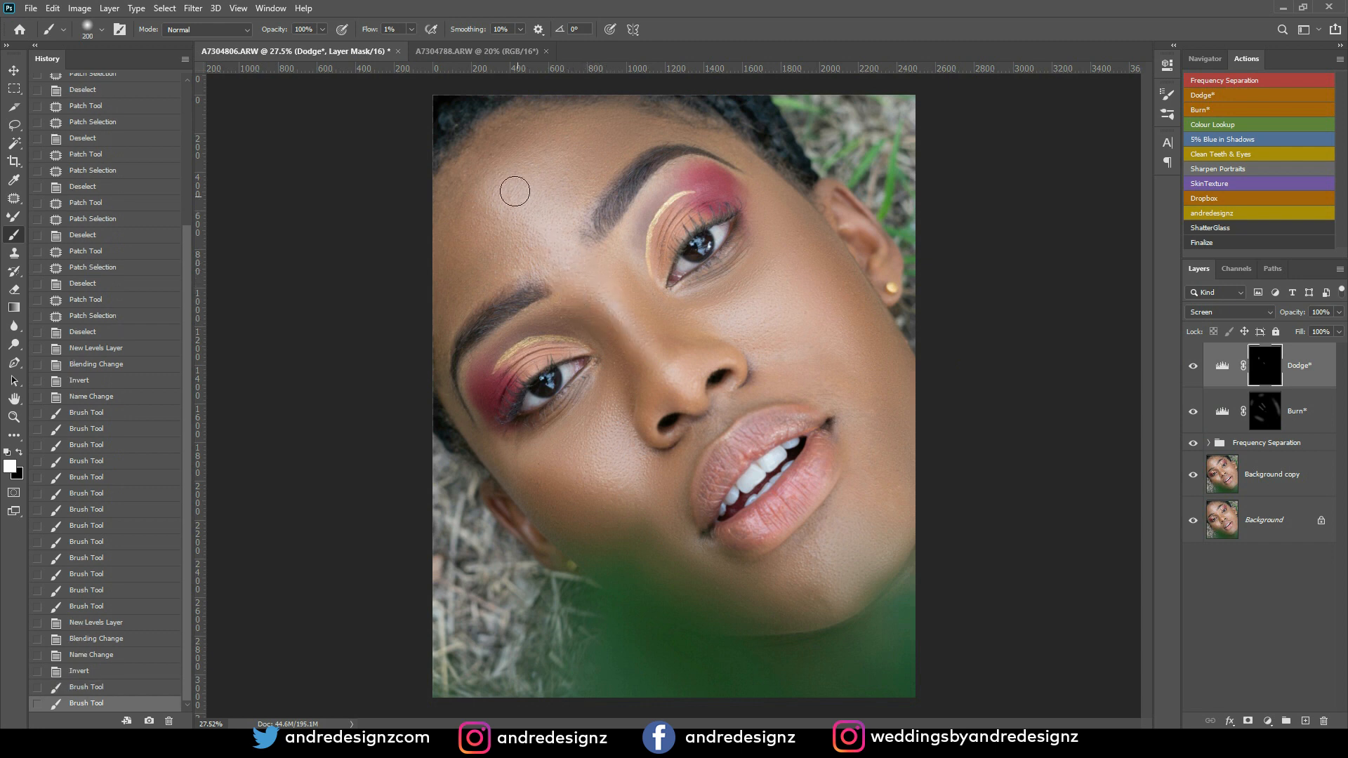
{"action": "mouse_move", "coordinate": [510, 141]}
{"action": "left_mouse_down"}
{"action": "mouse_move", "coordinate": [581, 195]}
{"action": "mouse_move", "coordinate": [478, 169]}
{"action": "left_mouse_up"}
{"action": "mouse_move", "coordinate": [477, 224]}
{"action": "left_mouse_down"}
{"action": "mouse_move", "coordinate": [484, 210]}
{"action": "mouse_move", "coordinate": [502, 241]}
{"action": "mouse_move", "coordinate": [482, 204]}
{"action": "mouse_move", "coordinate": [527, 211]}
{"action": "left_mouse_up"}
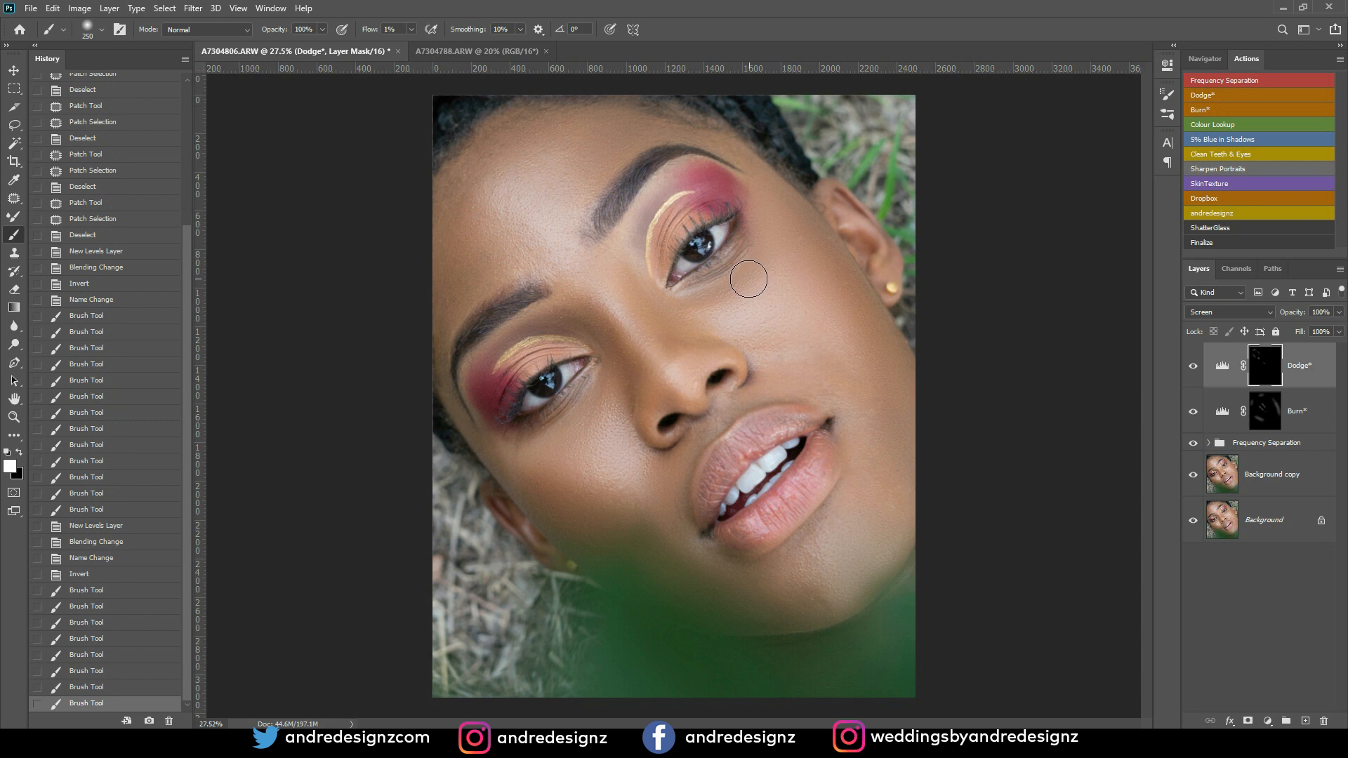
Step: Shrink the brush and dodge the under-eye area of the eye nearer the visible earring
{"action": "key", "text": "bracketleft"}
{"action": "key", "text": "bracketleft"}
{"action": "key", "text": "bracketleft"}
{"action": "key", "text": "bracketleft"}
{"action": "left_click_drag", "start_coordinate": [744, 284], "coordinate": [711, 307]}
{"action": "mouse_move", "coordinate": [711, 307]}
{"action": "left_mouse_down"}
{"action": "mouse_move", "coordinate": [720, 301]}
{"action": "mouse_move", "coordinate": [688, 314]}
{"action": "left_mouse_up"}
Step: Set the brush to 200 px and dodge the upper cheek and under-eye area on the opposite side of the face
{"action": "key", "text": "bracketright"}
{"action": "key", "text": "bracketright"}
{"action": "key", "text": "bracketright"}
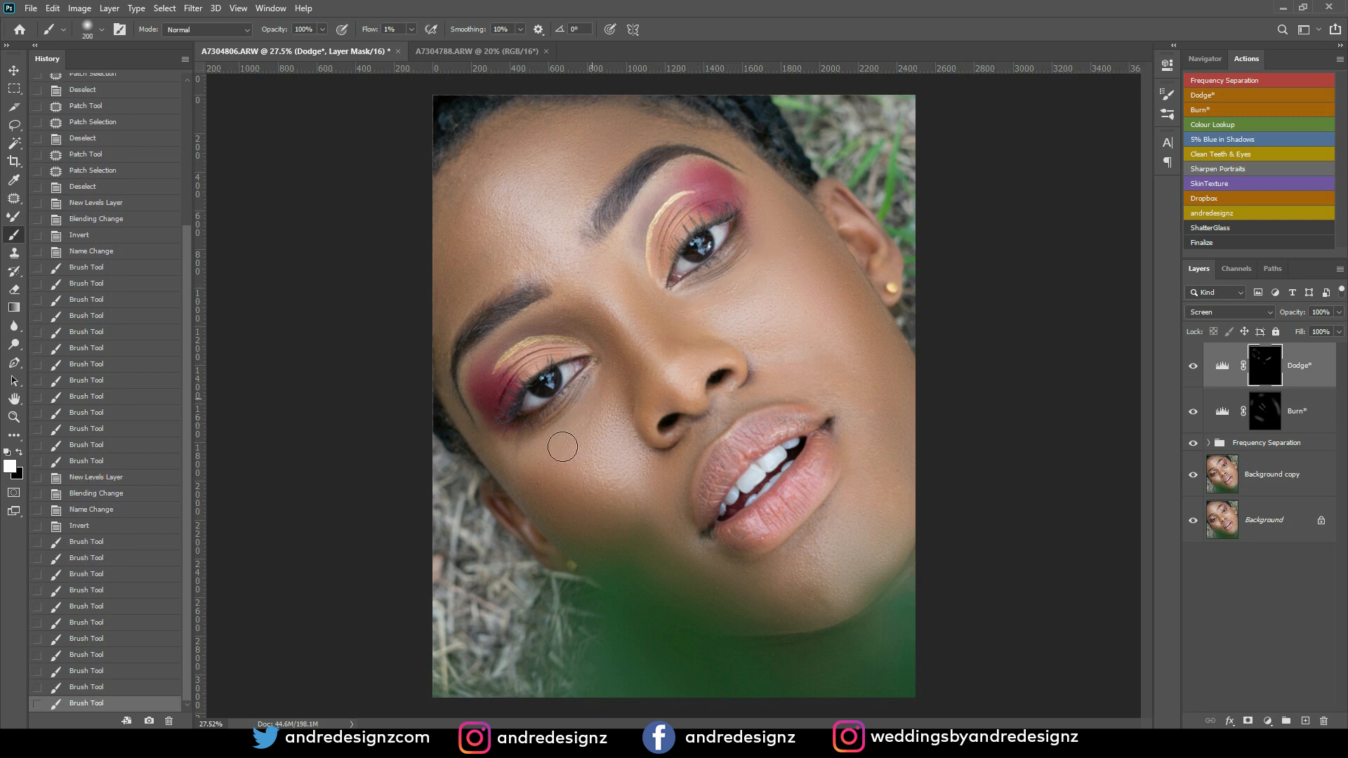
{"action": "left_click_drag", "start_coordinate": [539, 450], "coordinate": [510, 463]}
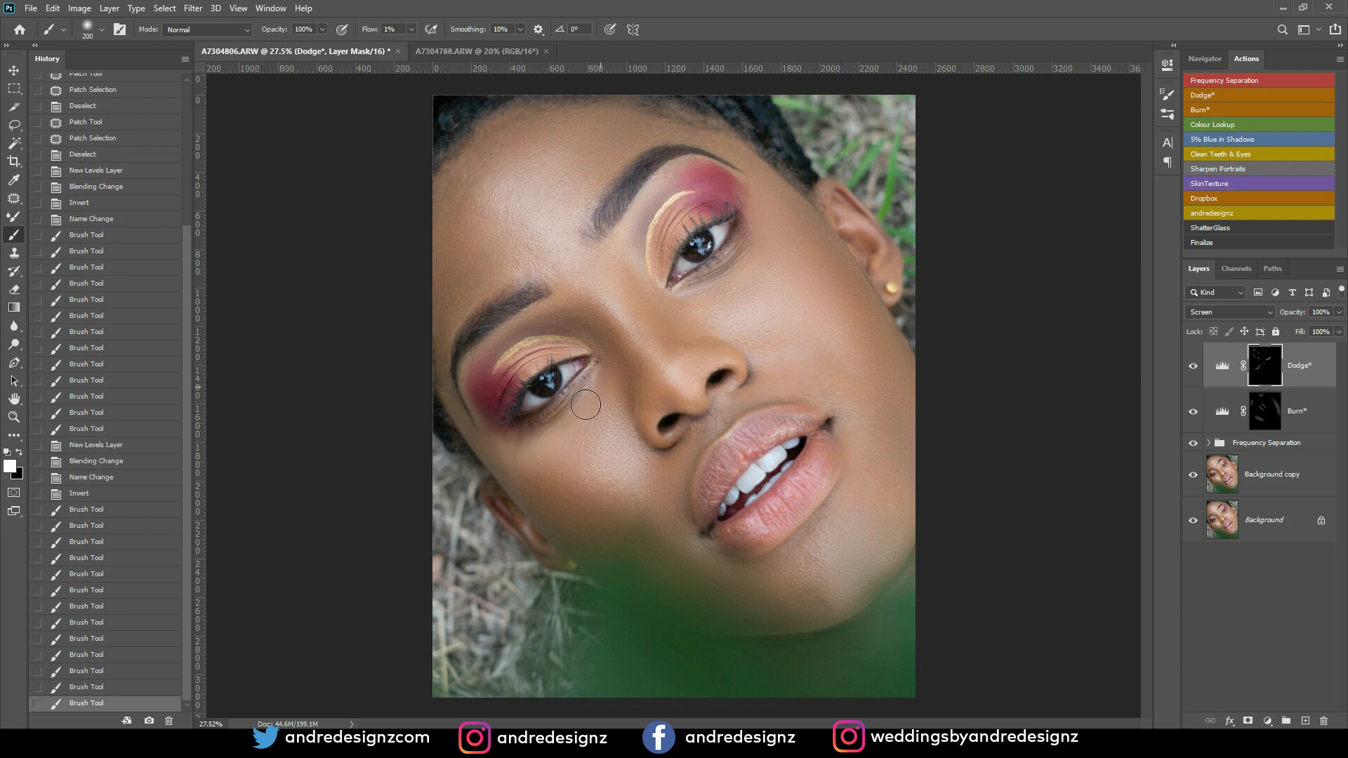
{"action": "mouse_move", "coordinate": [586, 404]}
{"action": "left_mouse_down"}
{"action": "mouse_move", "coordinate": [577, 454]}
{"action": "mouse_move", "coordinate": [607, 433]}
{"action": "mouse_move", "coordinate": [607, 410]}
{"action": "mouse_move", "coordinate": [618, 435]}
{"action": "mouse_move", "coordinate": [588, 429]}
{"action": "left_mouse_up"}
{"action": "left_click_drag", "start_coordinate": [593, 410], "coordinate": [597, 421]}
Step: Compare the portrait with and without the Dodge* layer
{"action": "left_click", "coordinate": [1193, 368]}
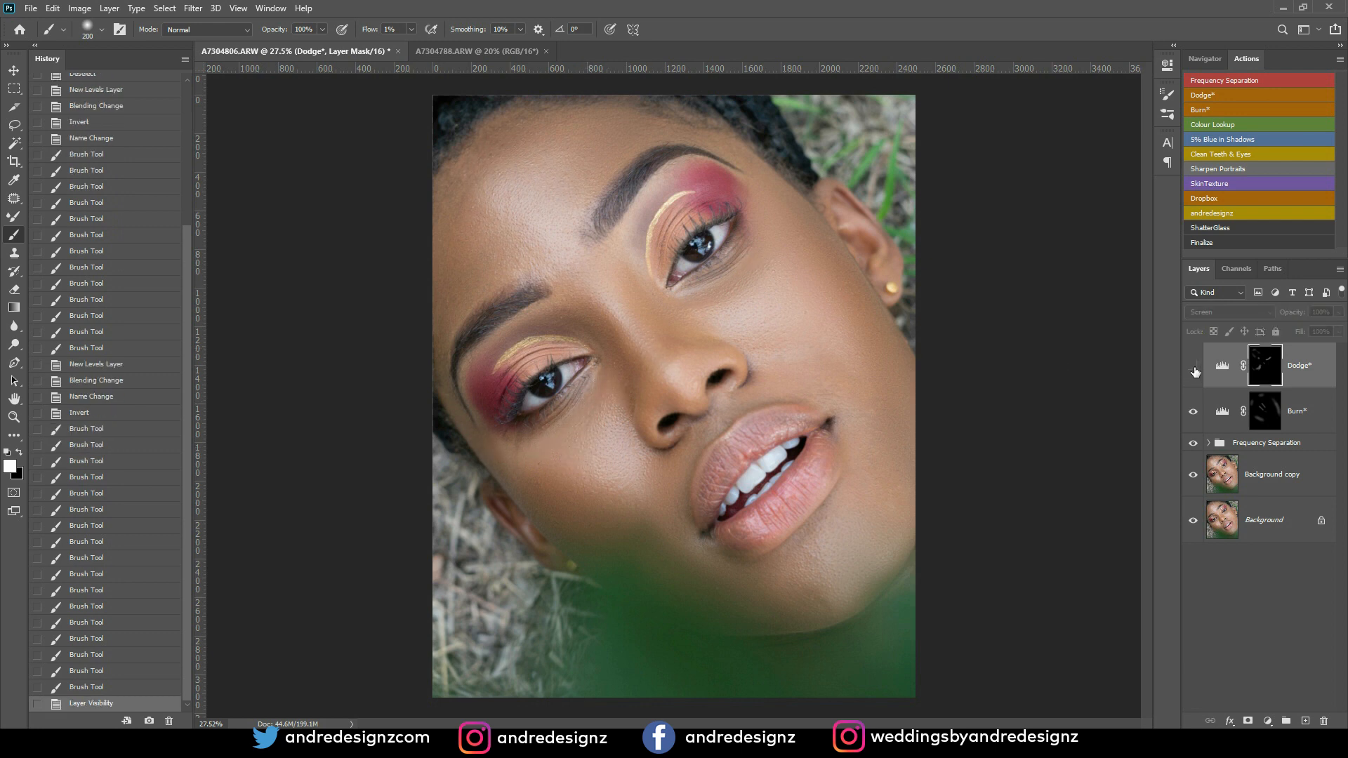
{"action": "left_click", "coordinate": [1193, 368]}
{"action": "left_click", "coordinate": [1193, 368]}
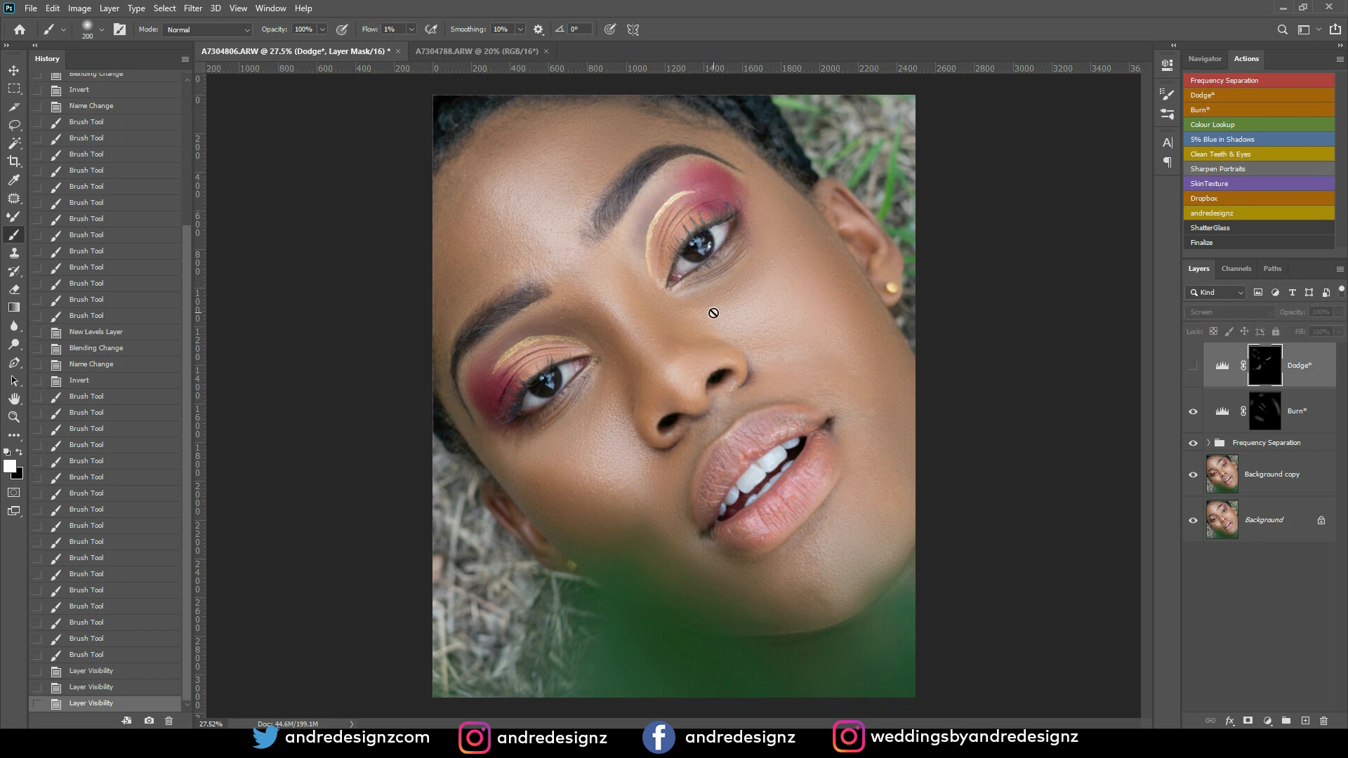
{"action": "left_click", "coordinate": [1193, 368]}
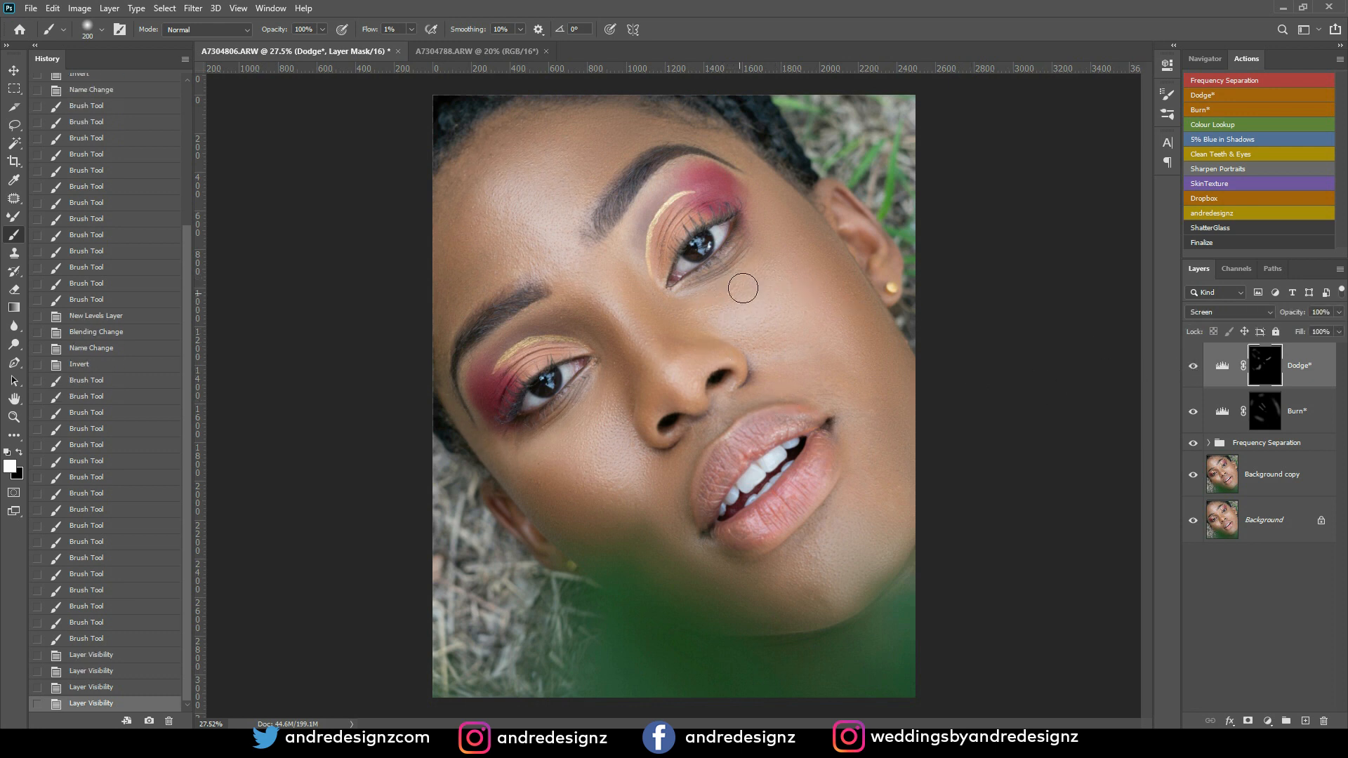
Step: Dodge the under-eye areas on both sides of the face again, plus a spot on the side of the nose
{"action": "left_click_drag", "start_coordinate": [745, 292], "coordinate": [705, 313]}
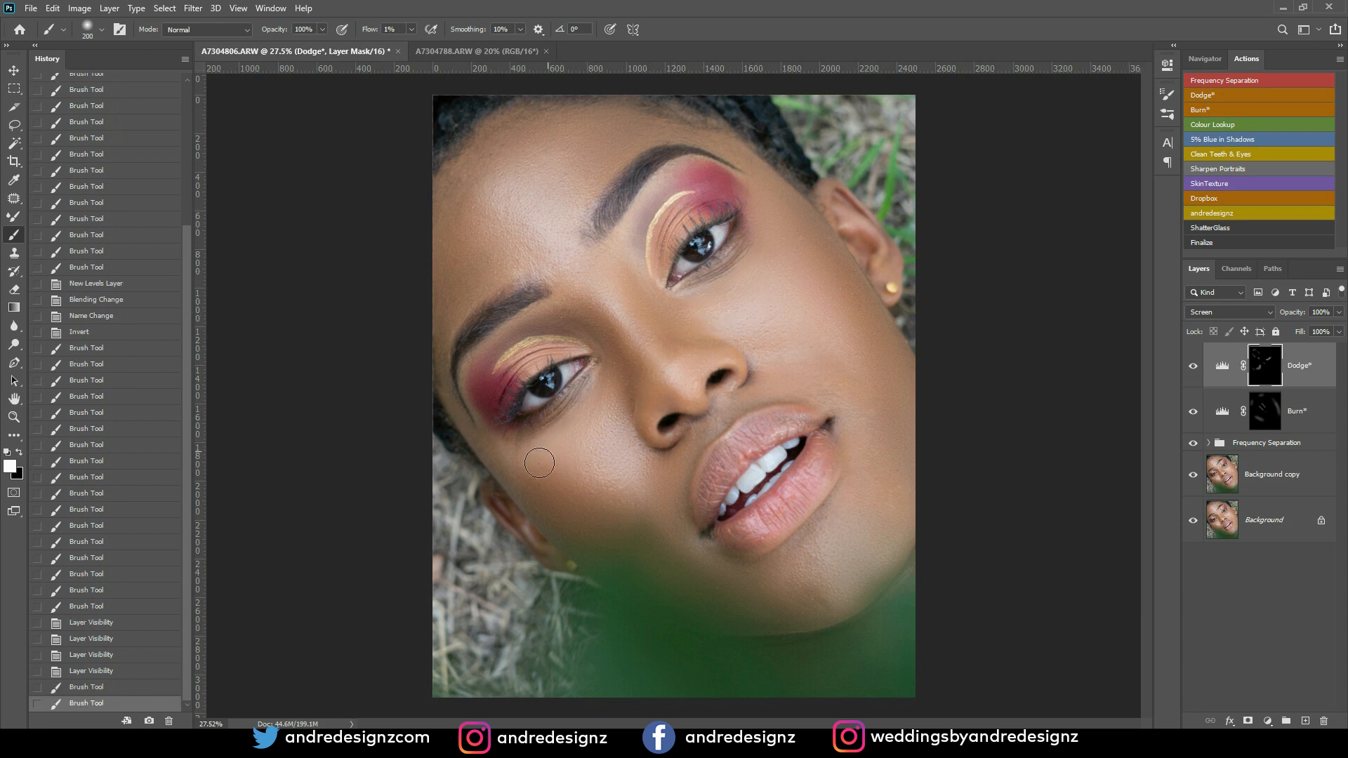
{"action": "left_click_drag", "start_coordinate": [484, 440], "coordinate": [544, 445]}
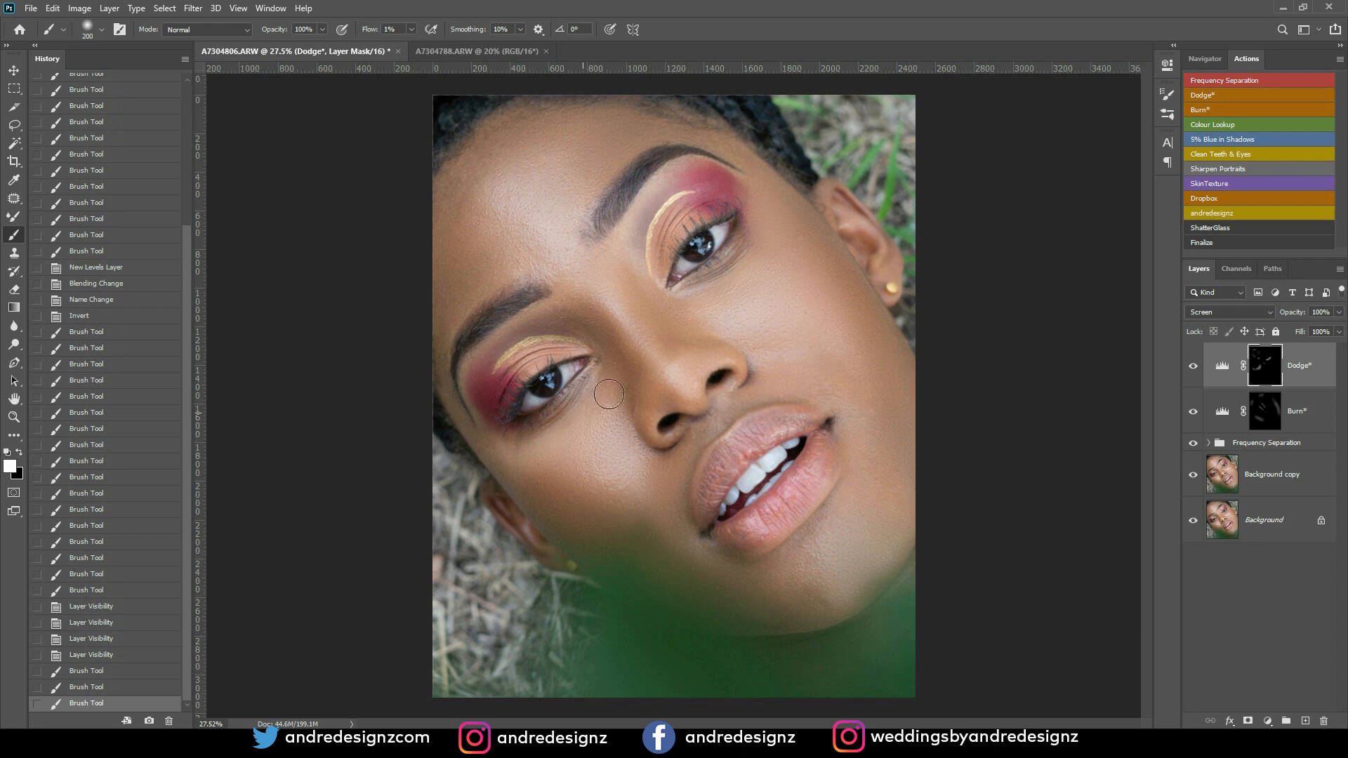
{"action": "left_click", "coordinate": [648, 383]}
Step: Enlarge the brush to 250 px and dodge the chin and the cheek between the nose and the ear
{"action": "key", "text": "bracketright"}
{"action": "key", "text": "bracketright"}
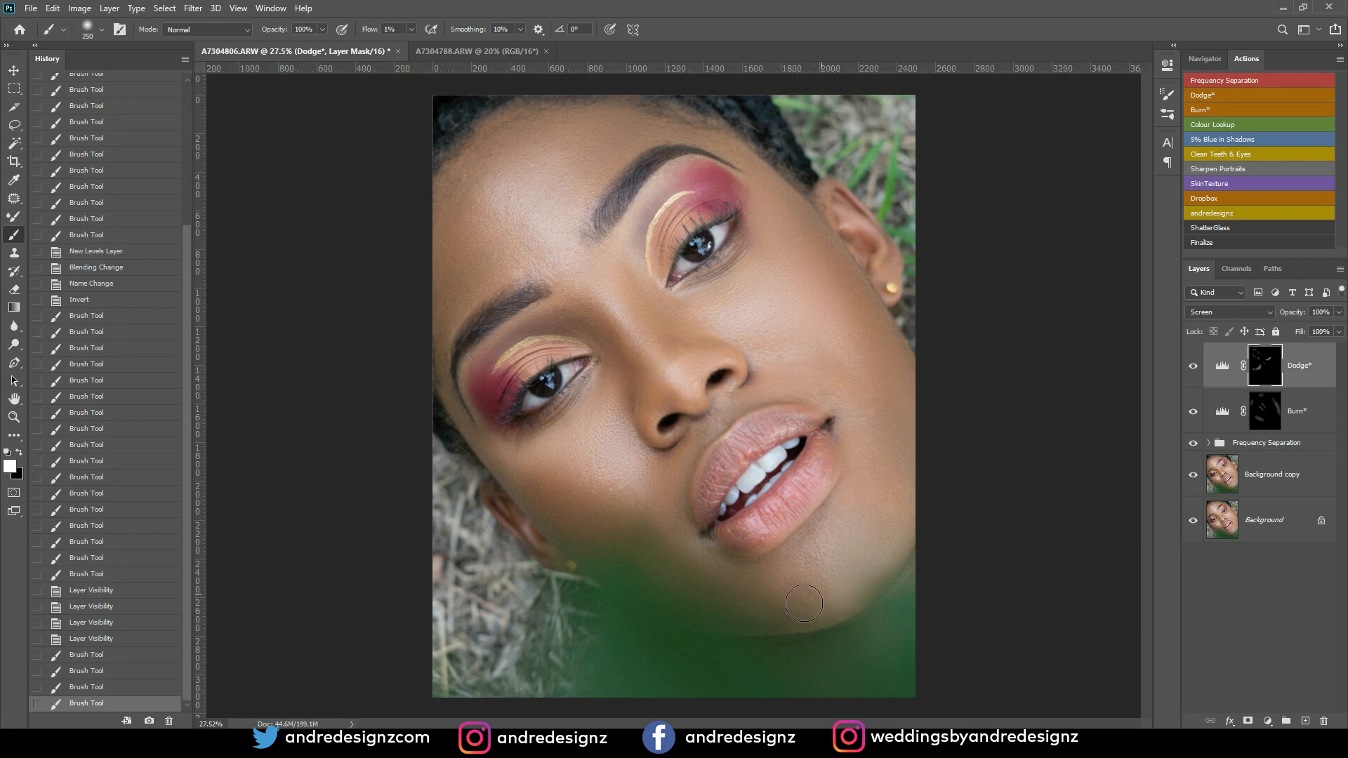
{"action": "mouse_move", "coordinate": [815, 611]}
{"action": "left_mouse_down"}
{"action": "mouse_move", "coordinate": [898, 555]}
{"action": "mouse_move", "coordinate": [905, 520]}
{"action": "mouse_move", "coordinate": [874, 485]}
{"action": "left_mouse_up"}
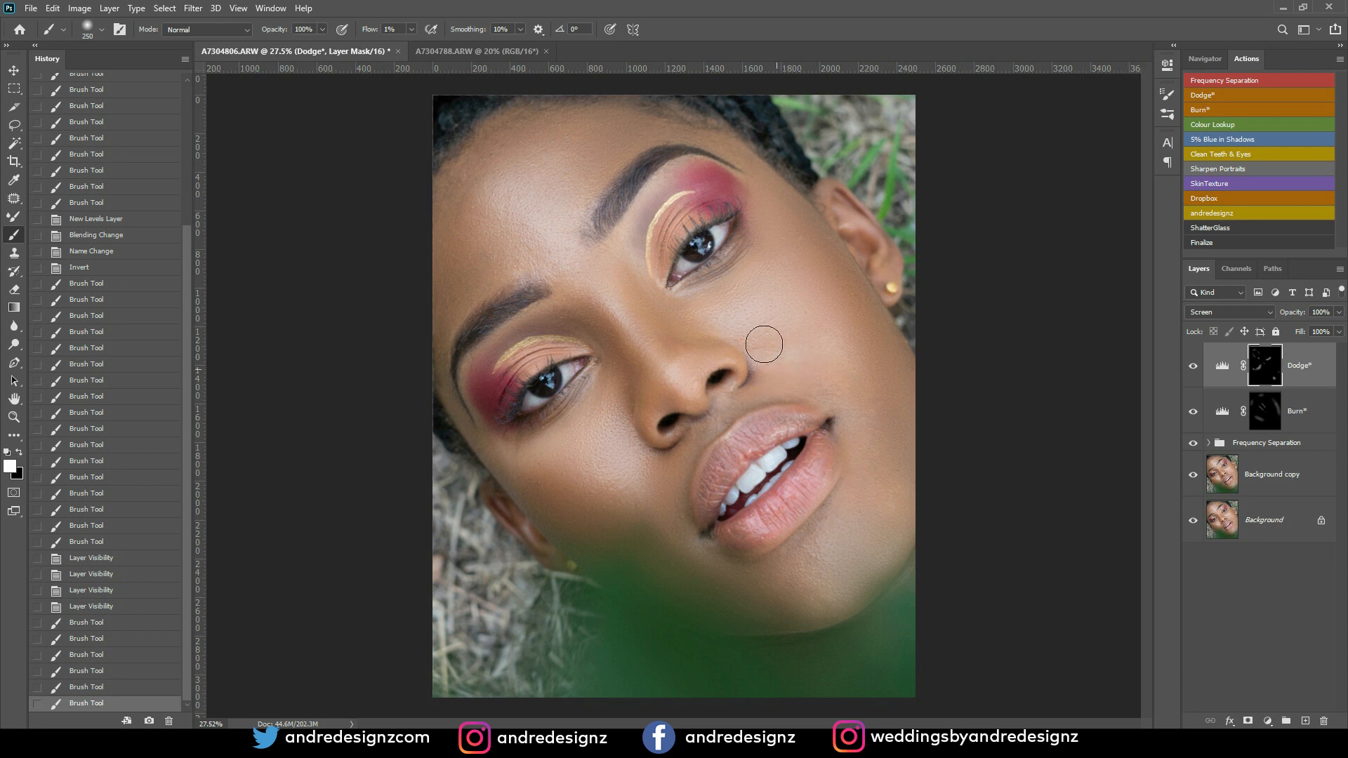
{"action": "mouse_move", "coordinate": [824, 364]}
{"action": "left_mouse_down"}
{"action": "mouse_move", "coordinate": [772, 351]}
{"action": "mouse_move", "coordinate": [765, 363]}
{"action": "left_mouse_up"}
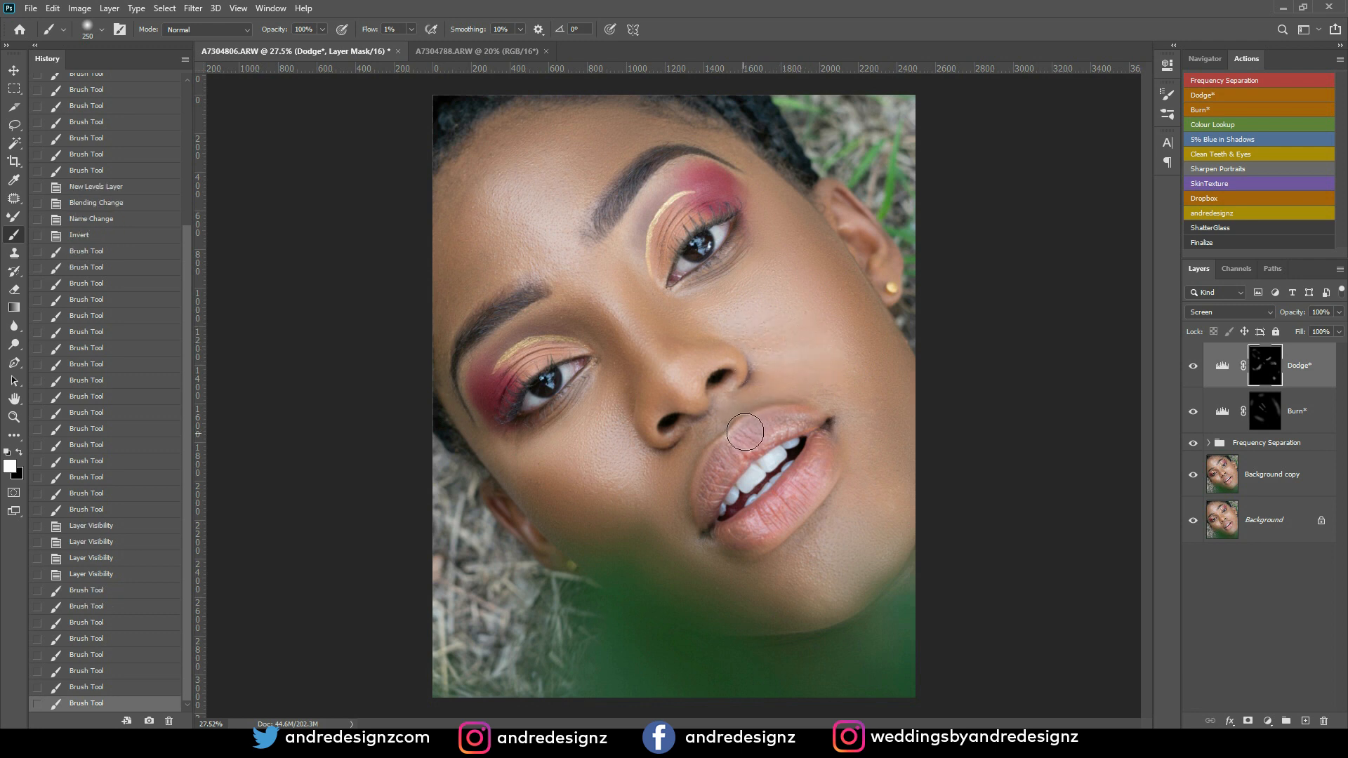
Step: Select the Burn* mask and darken the lower cheek above the green foreground blur with the 250 px brush
{"action": "left_click", "coordinate": [1260, 414]}
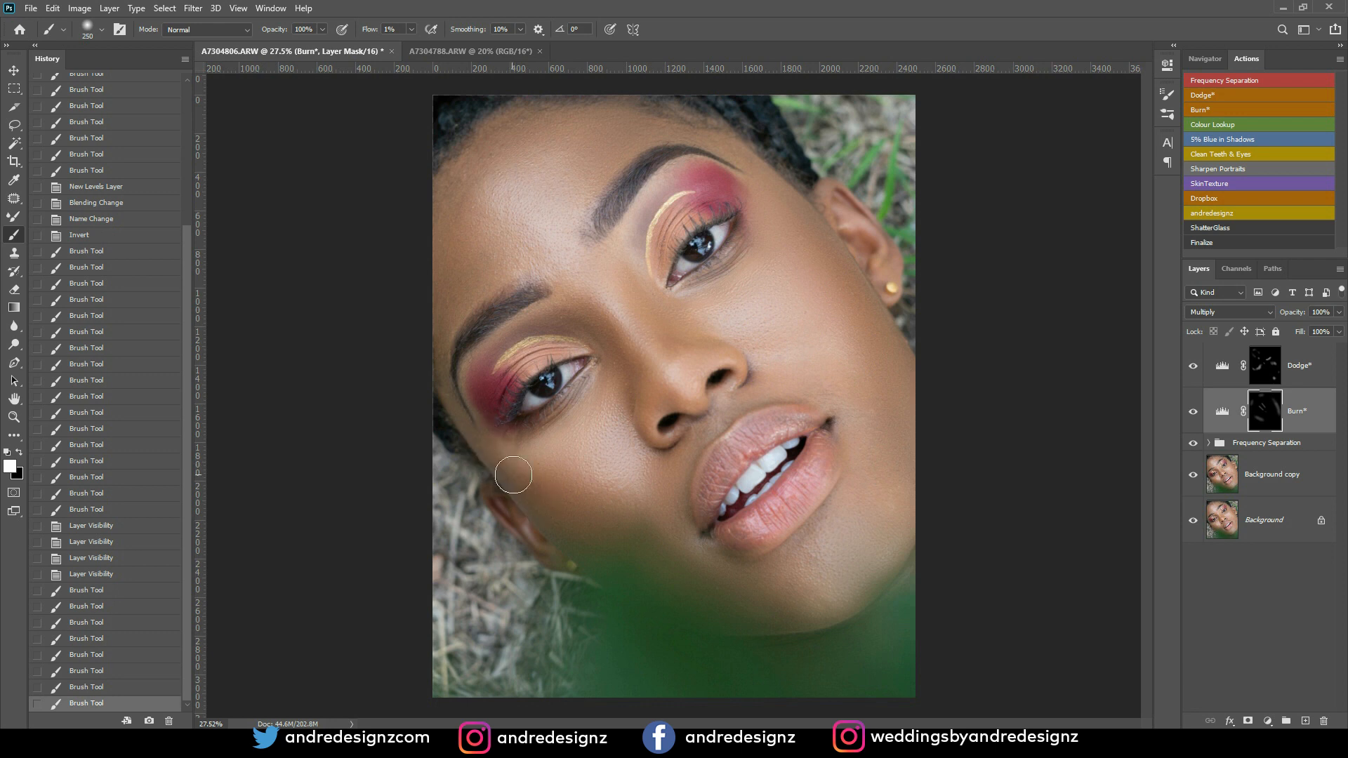
{"action": "mouse_move", "coordinate": [578, 531]}
{"action": "left_mouse_down"}
{"action": "mouse_move", "coordinate": [586, 516]}
{"action": "mouse_move", "coordinate": [529, 471]}
{"action": "mouse_move", "coordinate": [610, 537]}
{"action": "mouse_move", "coordinate": [529, 494]}
{"action": "mouse_move", "coordinate": [629, 556]}
{"action": "mouse_move", "coordinate": [557, 493]}
{"action": "left_mouse_up"}
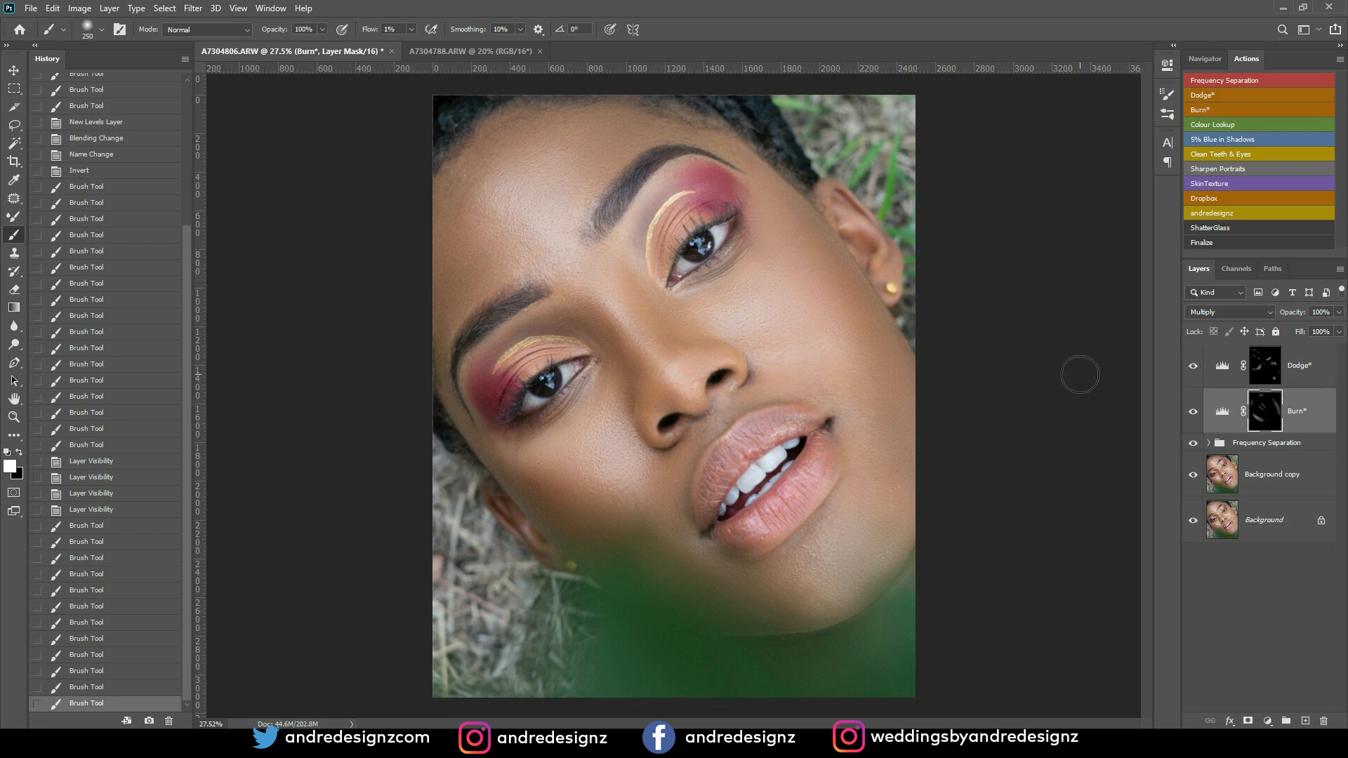
Step: Group the Dodge* and Burn* layers and name the group DB
{"action": "left_click", "coordinate": [1299, 369]}
{"action": "left_click", "coordinate": [1304, 409], "text": "ctrl"}
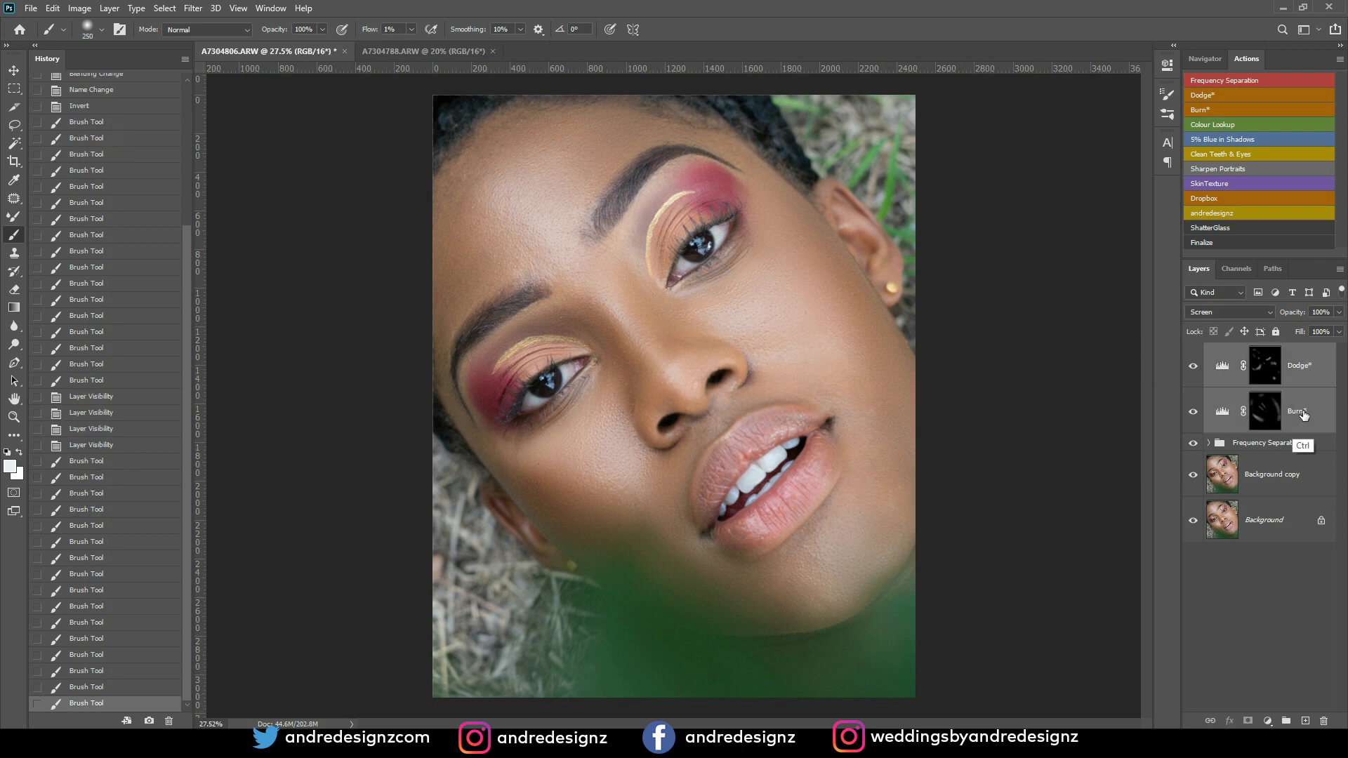
{"action": "left_click", "coordinate": [1308, 410], "text": "ctrl"}
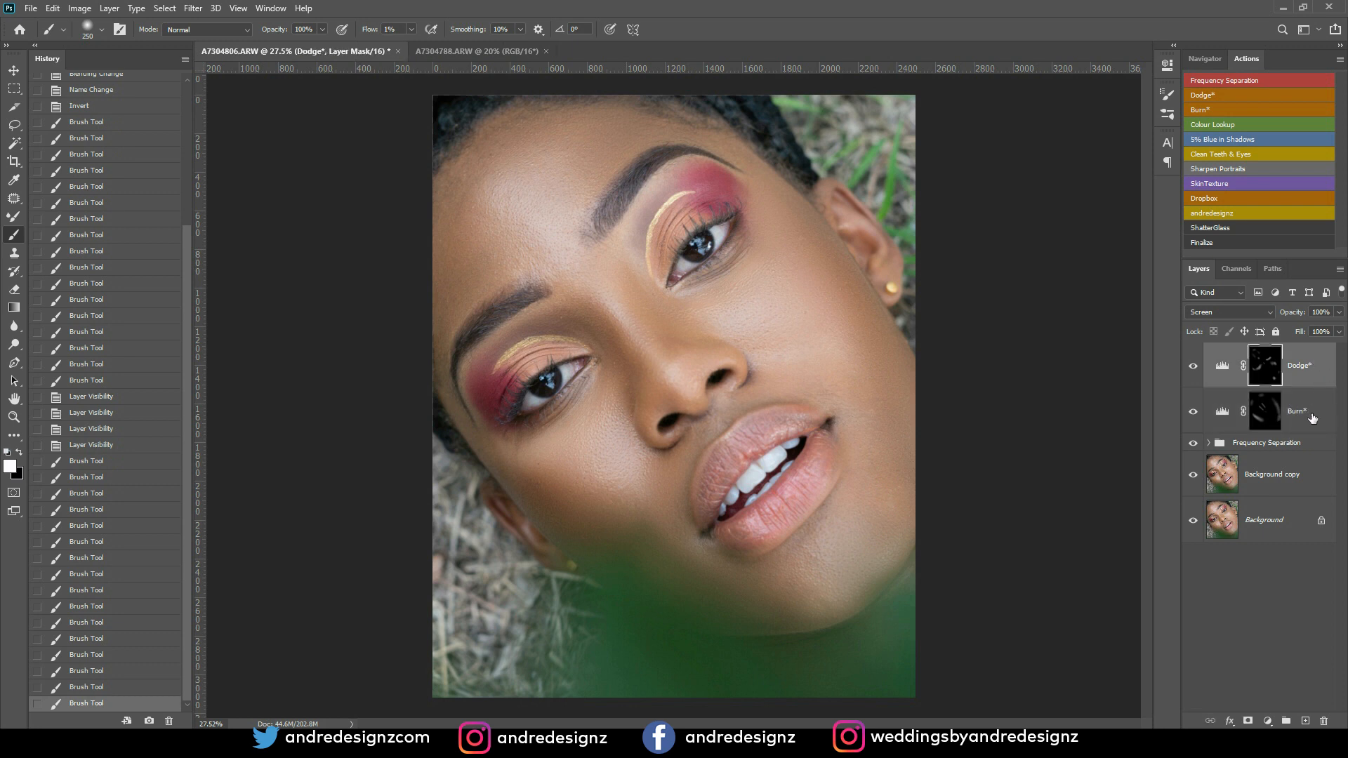
{"action": "left_click", "coordinate": [1310, 415], "text": "ctrl"}
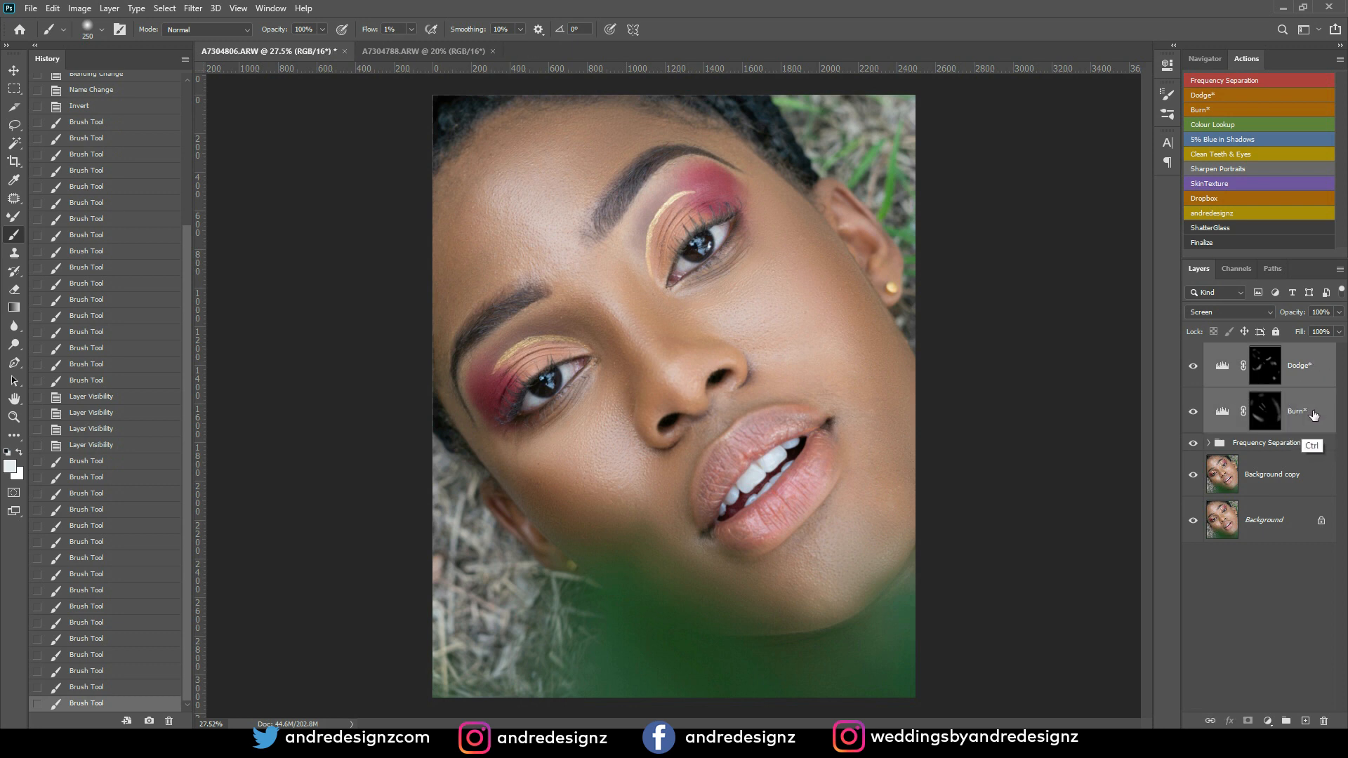
{"action": "key", "text": "ctrl+g"}
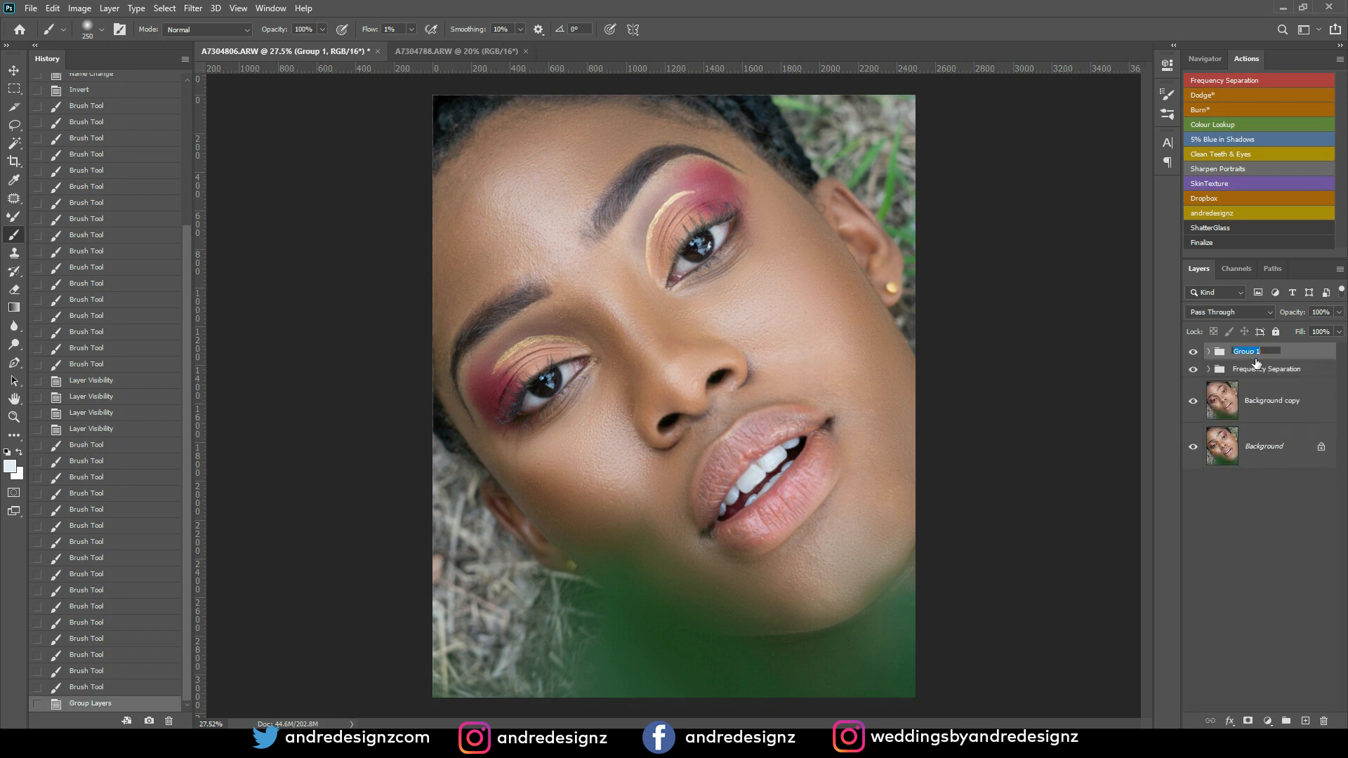
{"action": "type", "text": "DB"}
{"action": "key", "text": "Return"}
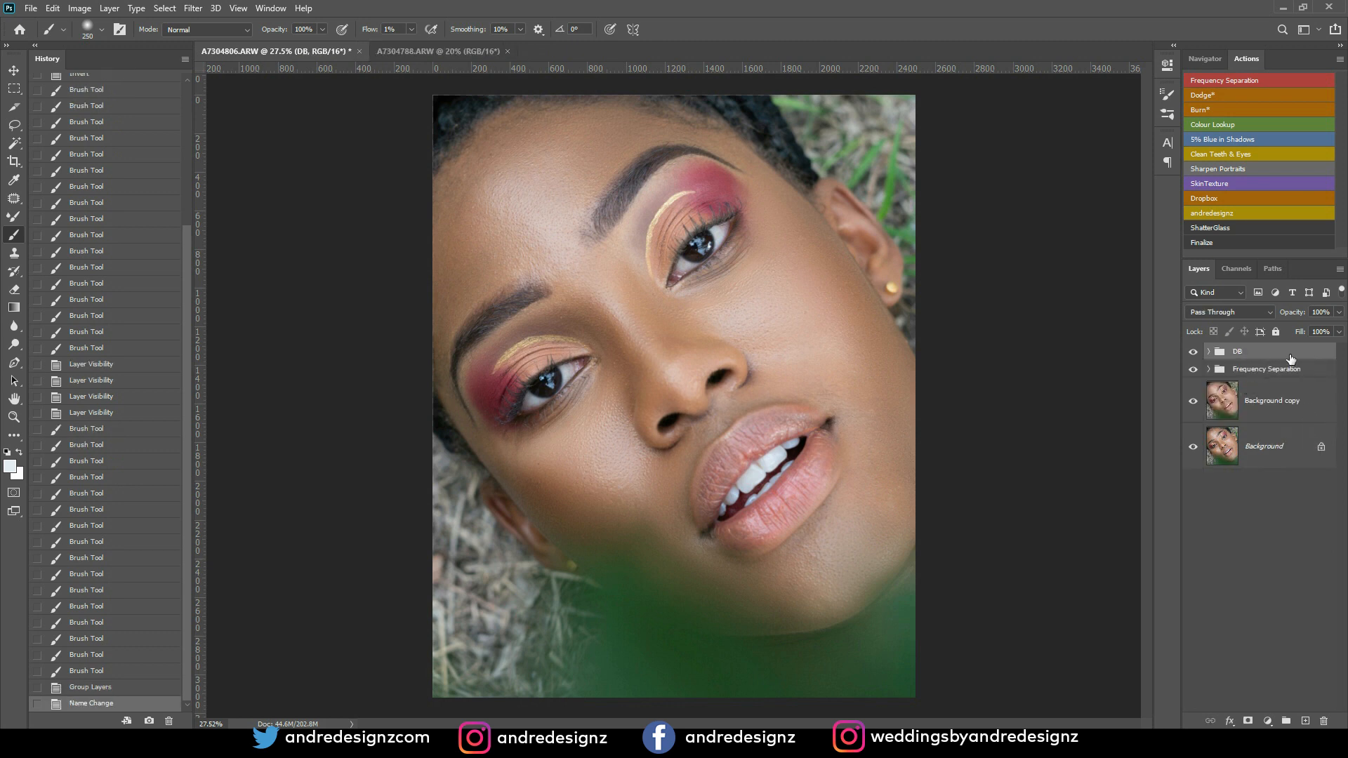
Step: Compare the portrait with and without the DB group
{"action": "left_click", "coordinate": [1193, 352]}
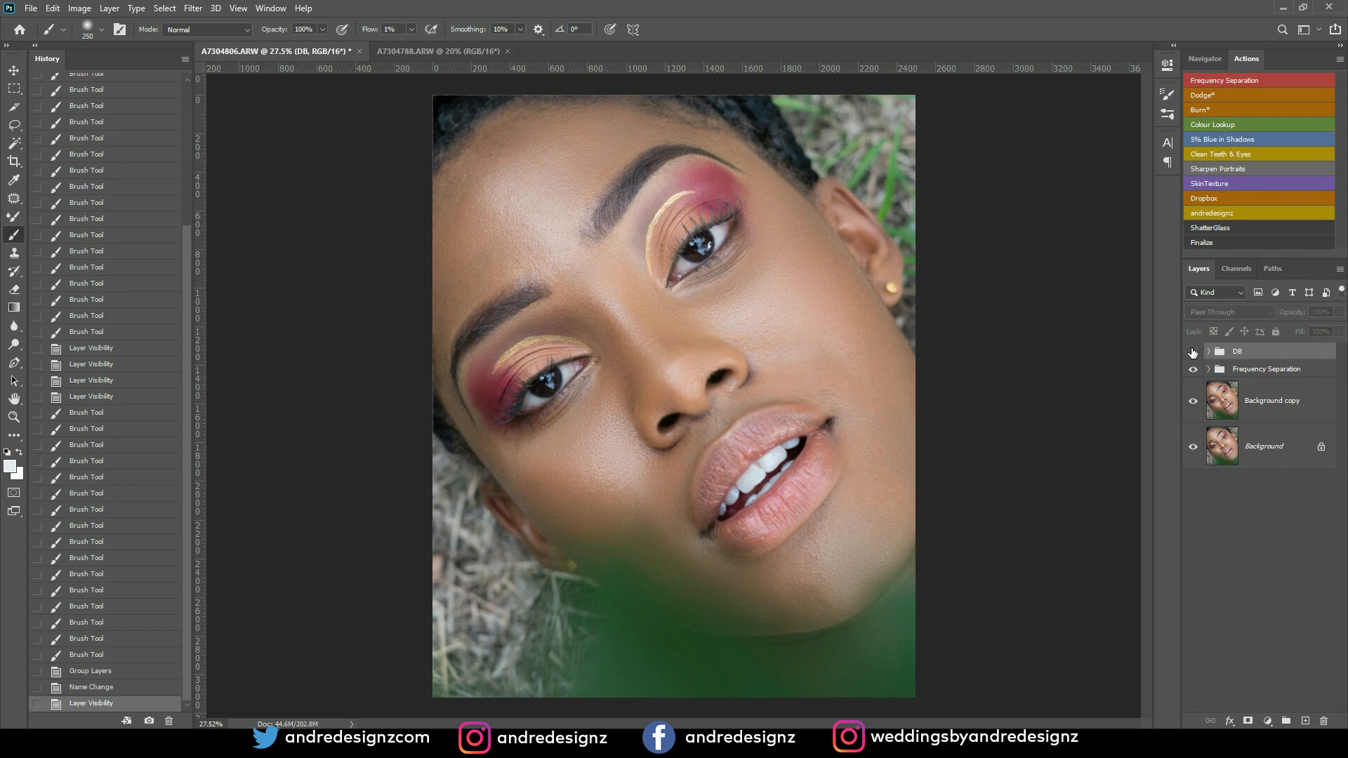
{"action": "left_click", "coordinate": [1194, 352]}
{"action": "left_click", "coordinate": [1193, 353]}
{"action": "left_click", "coordinate": [1194, 353]}
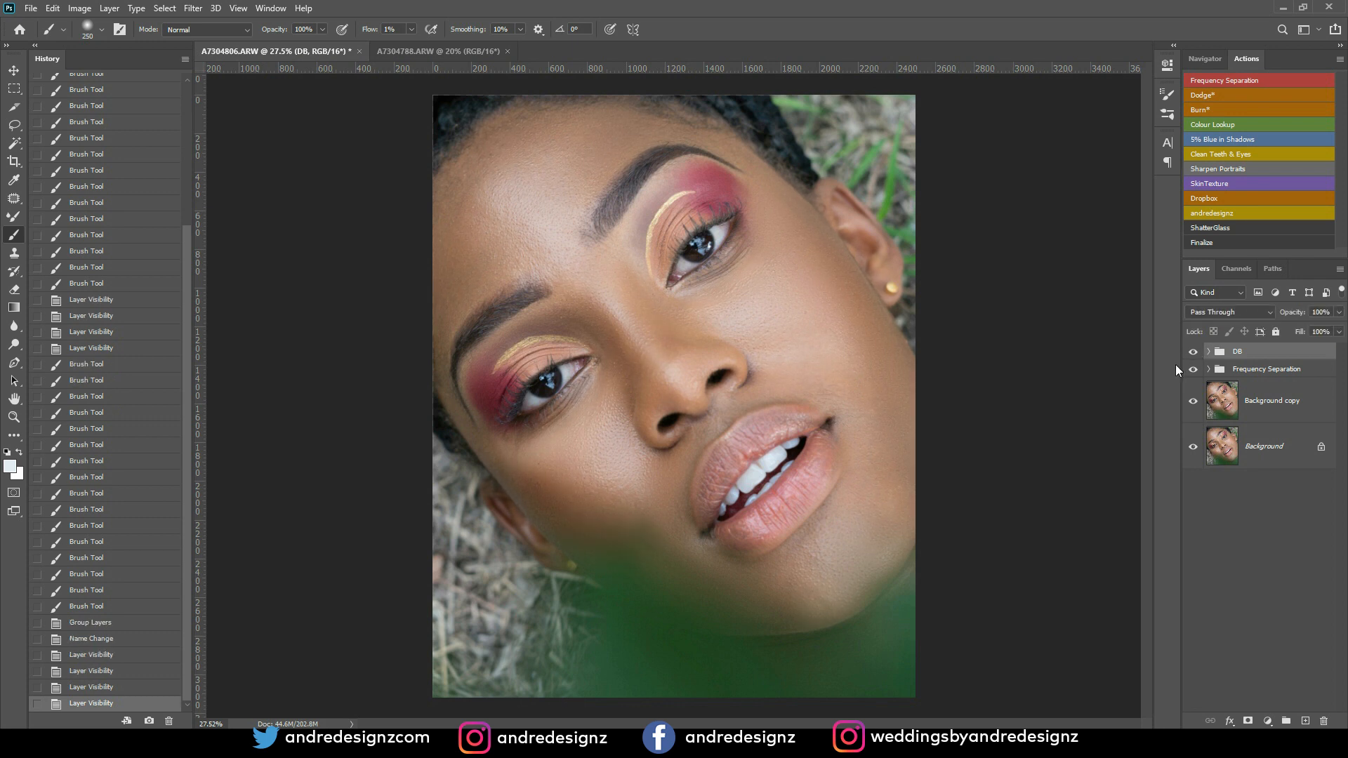
Step: Select the Burn* mask inside the DB group and darken the upper eyelid areas beneath both eyebrows
{"action": "left_click", "coordinate": [1209, 352]}
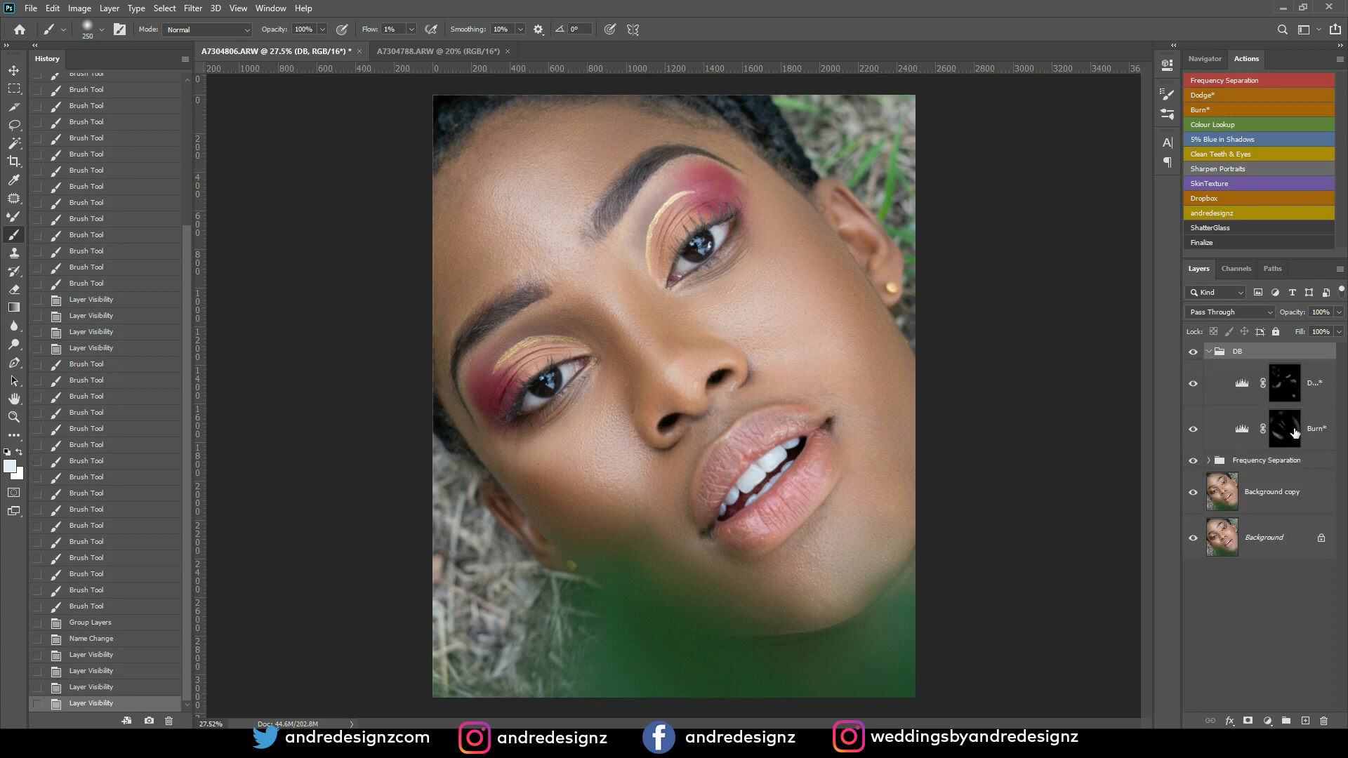
{"action": "left_click", "coordinate": [1282, 434]}
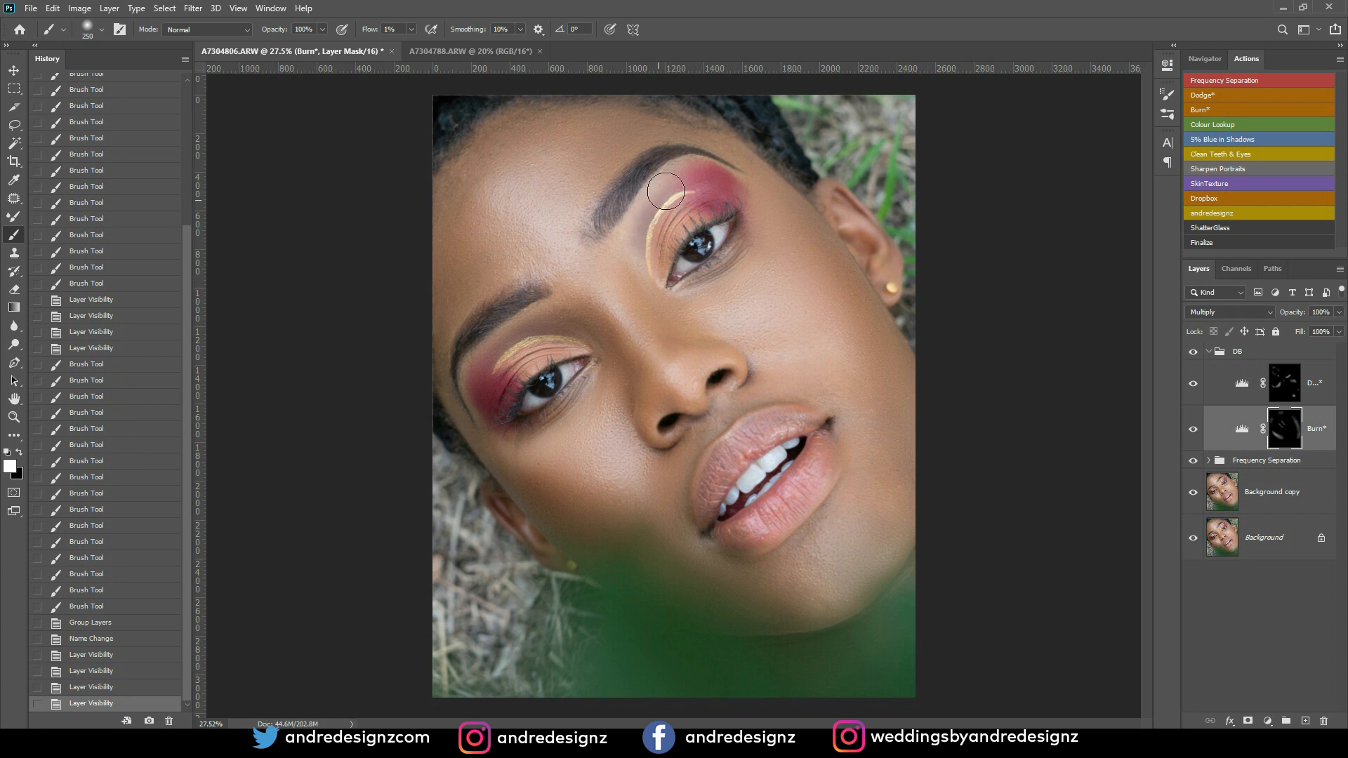
{"action": "mouse_move", "coordinate": [692, 195]}
{"action": "left_mouse_down"}
{"action": "mouse_move", "coordinate": [654, 225]}
{"action": "mouse_move", "coordinate": [647, 265]}
{"action": "left_mouse_up"}
{"action": "left_click_drag", "start_coordinate": [499, 365], "coordinate": [490, 385]}
{"action": "left_click_drag", "start_coordinate": [534, 326], "coordinate": [483, 377]}
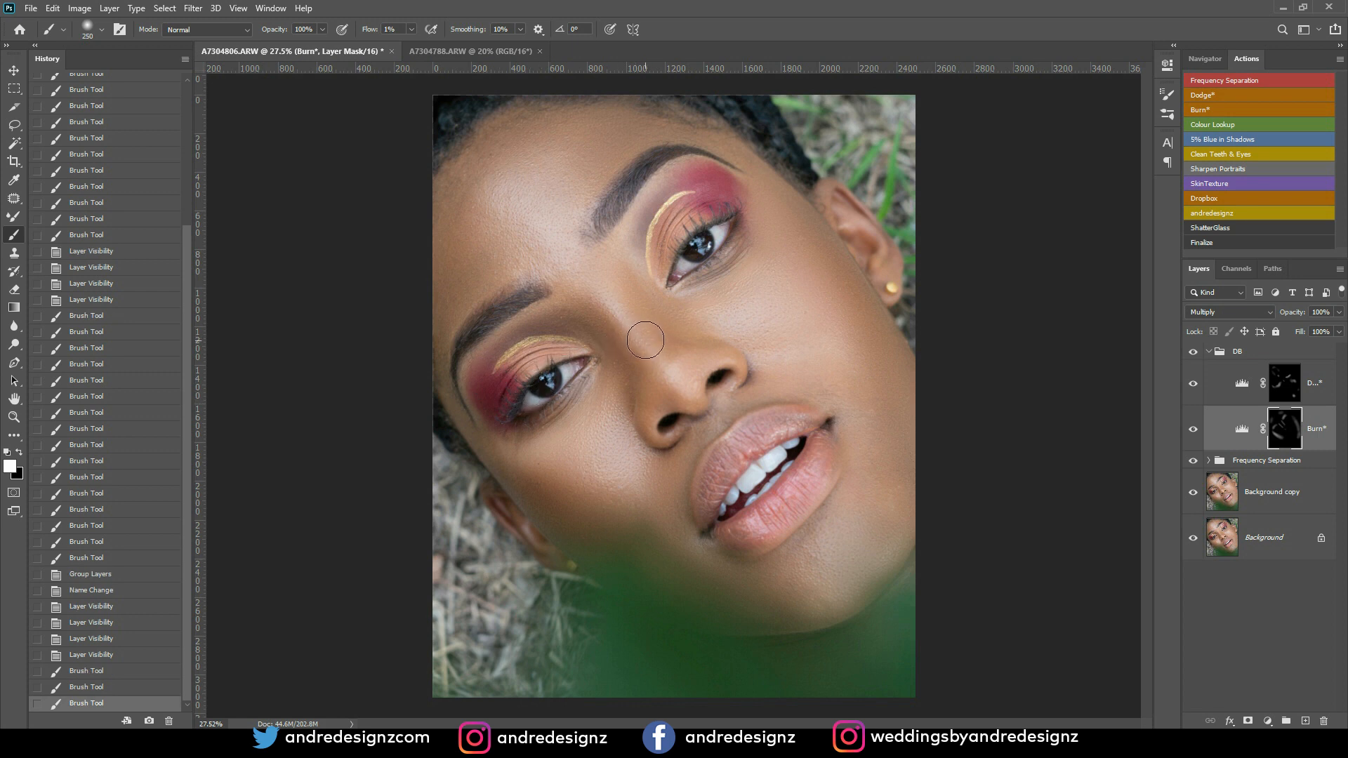
Step: Add a Curves adjustment layer above the DB group, raising the RGB curve to brighten, and invert its mask to black
{"action": "scroll", "coordinate": [573, 384], "scroll_direction": "up", "scroll_amount": 4}
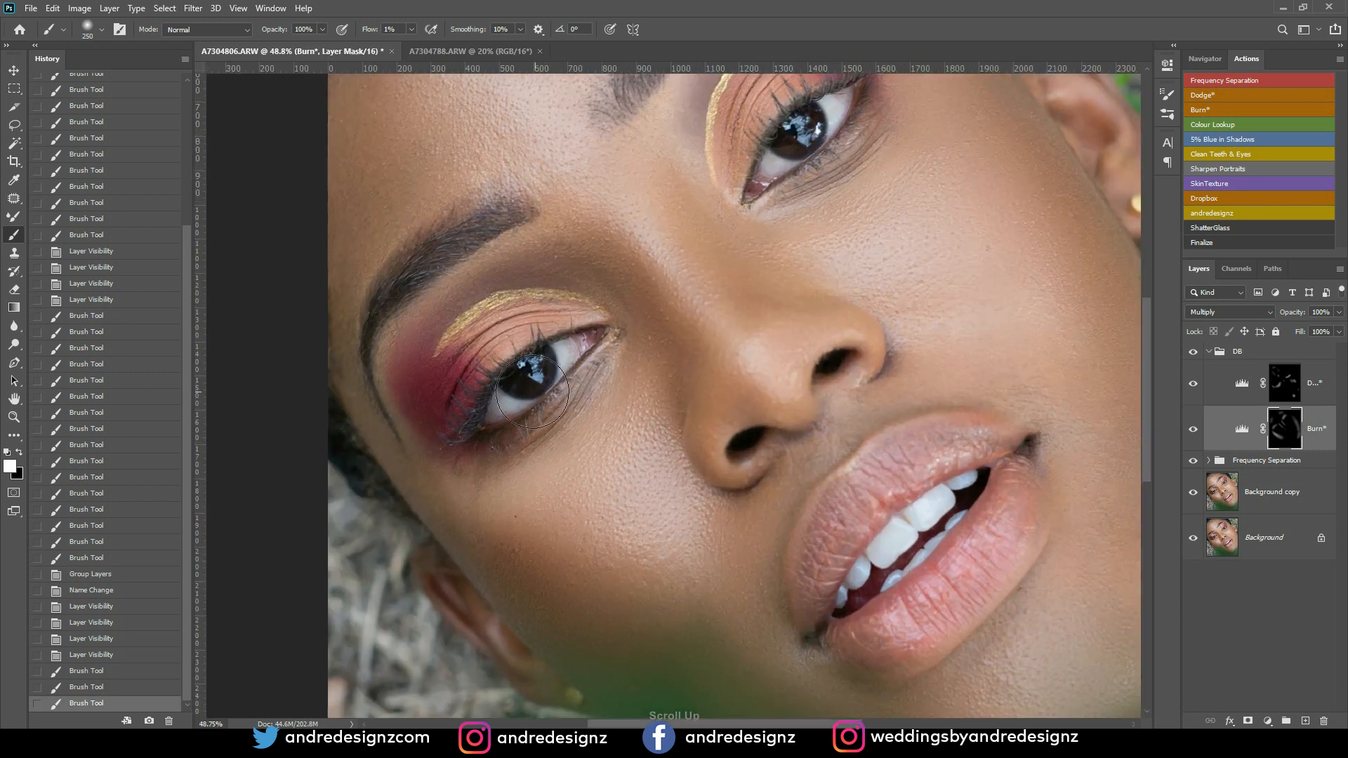
{"action": "scroll", "coordinate": [519, 373], "scroll_direction": "up", "scroll_amount": 1}
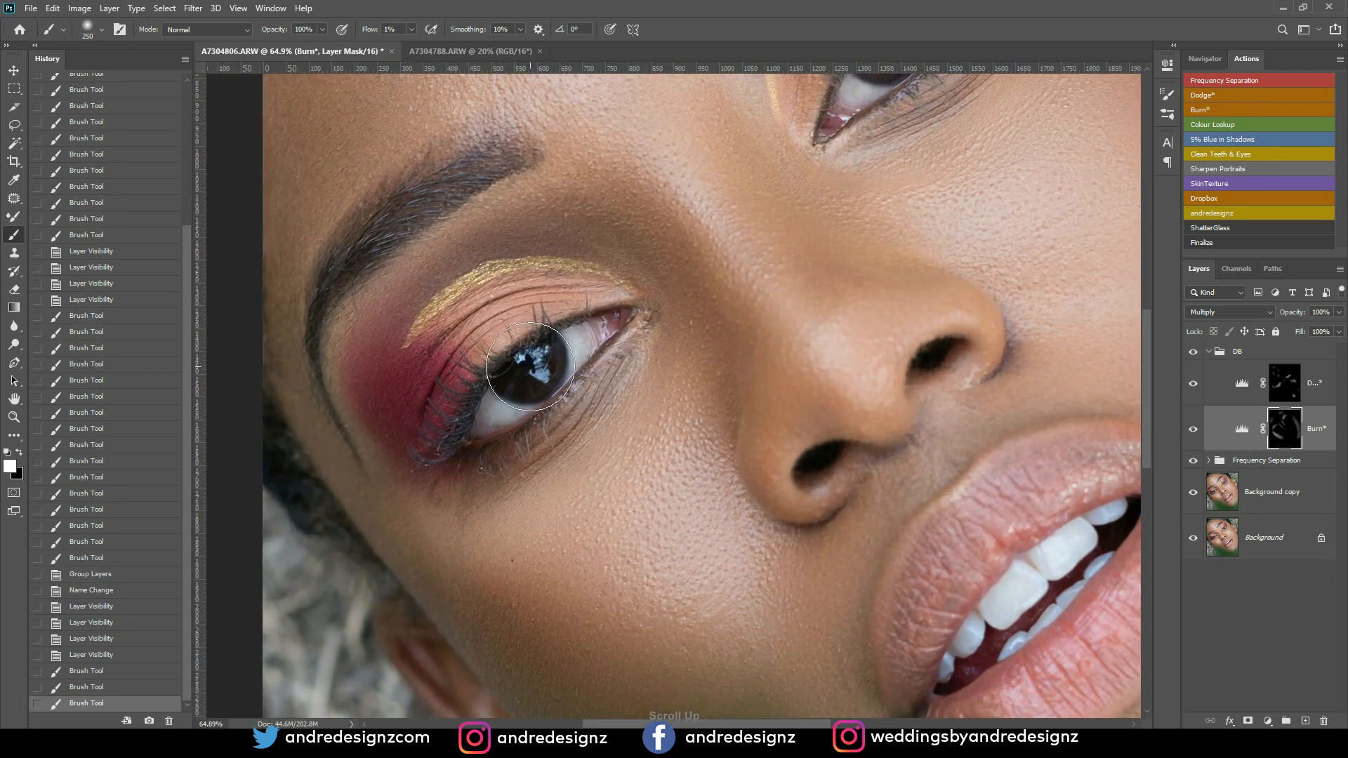
{"action": "left_click", "coordinate": [1220, 351]}
{"action": "left_click", "coordinate": [1208, 351]}
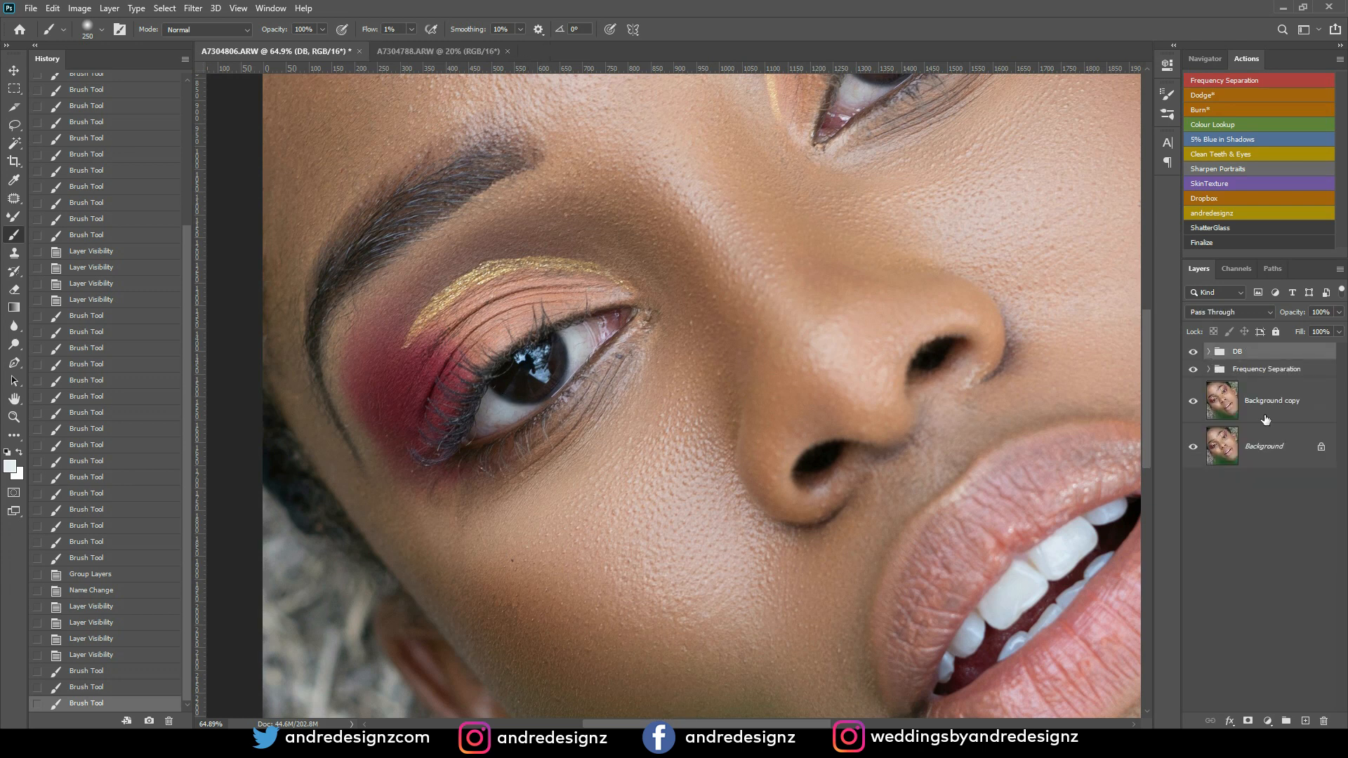
{"action": "left_click", "coordinate": [1269, 723]}
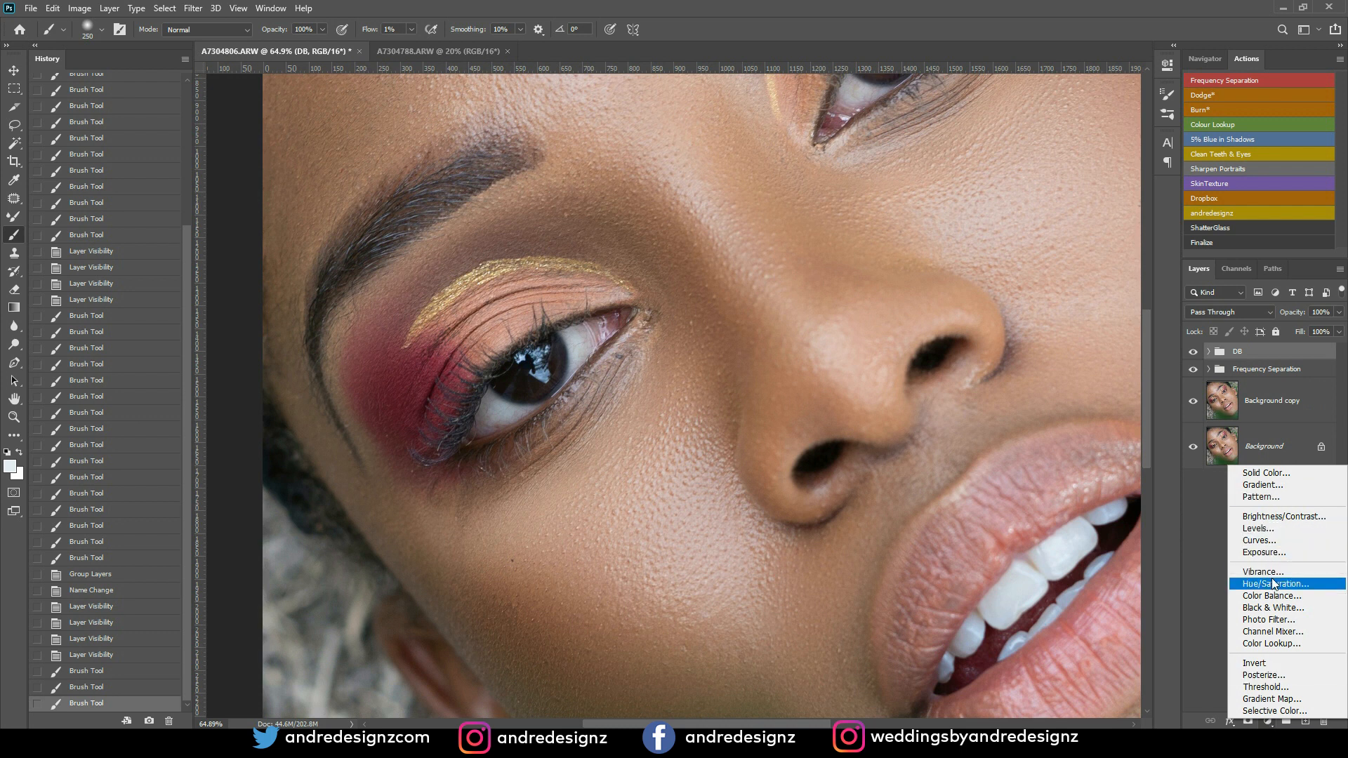
{"action": "left_click", "coordinate": [1270, 542]}
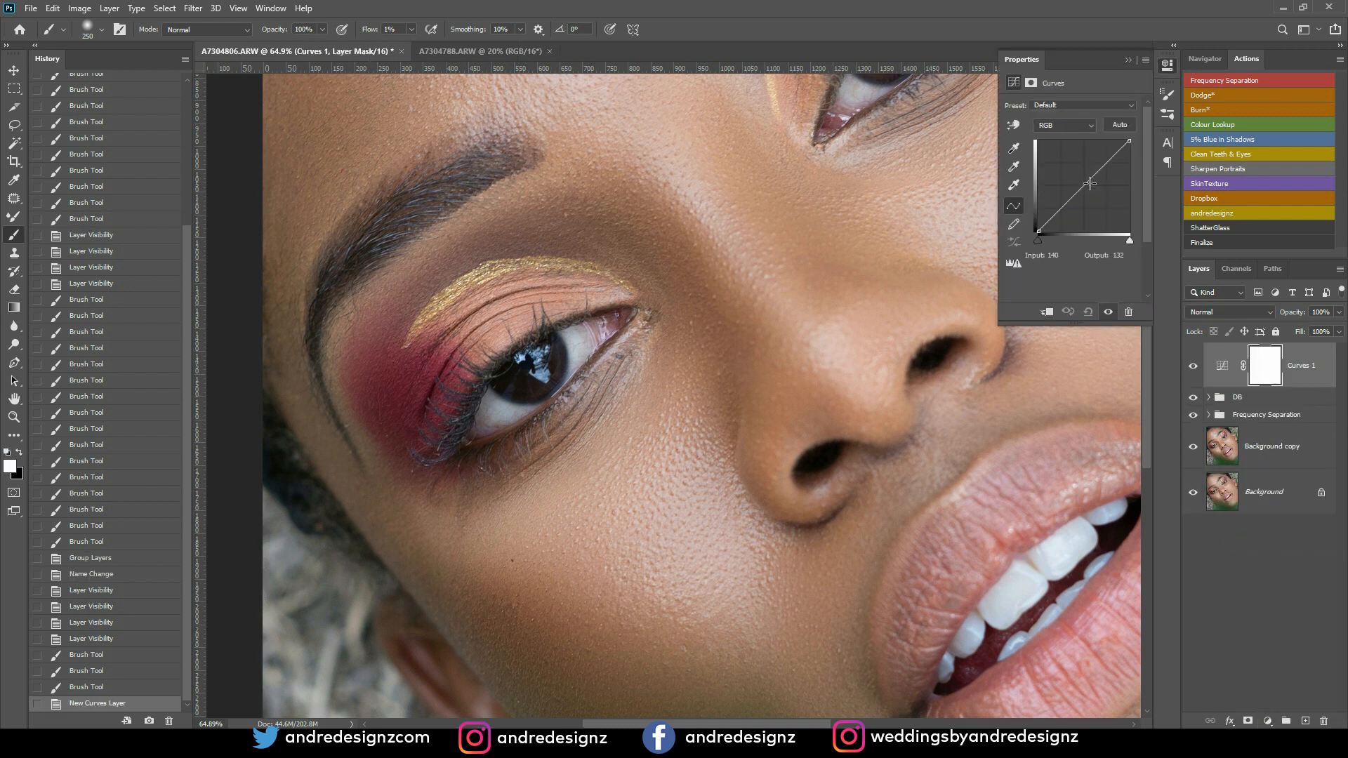
{"action": "left_click_drag", "start_coordinate": [1080, 188], "coordinate": [1108, 158]}
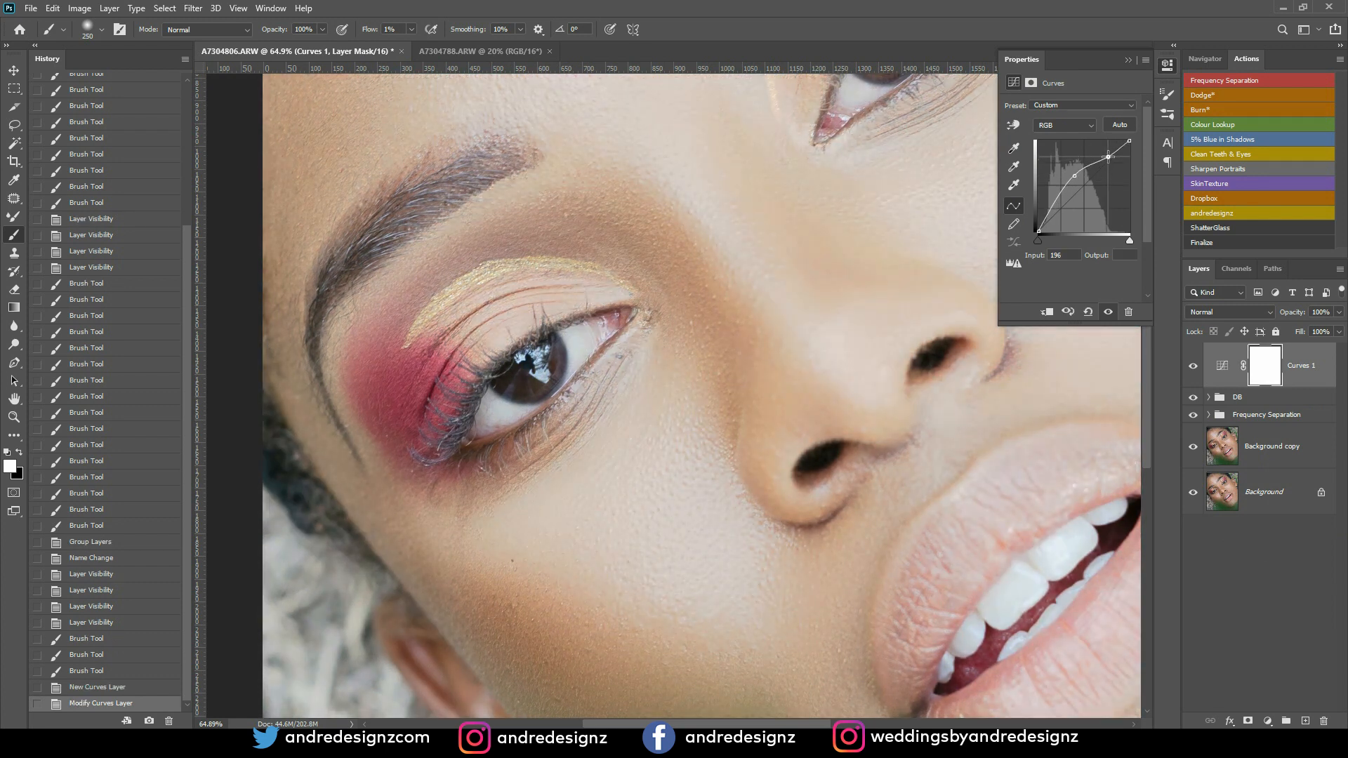
{"action": "left_click", "coordinate": [1264, 367]}
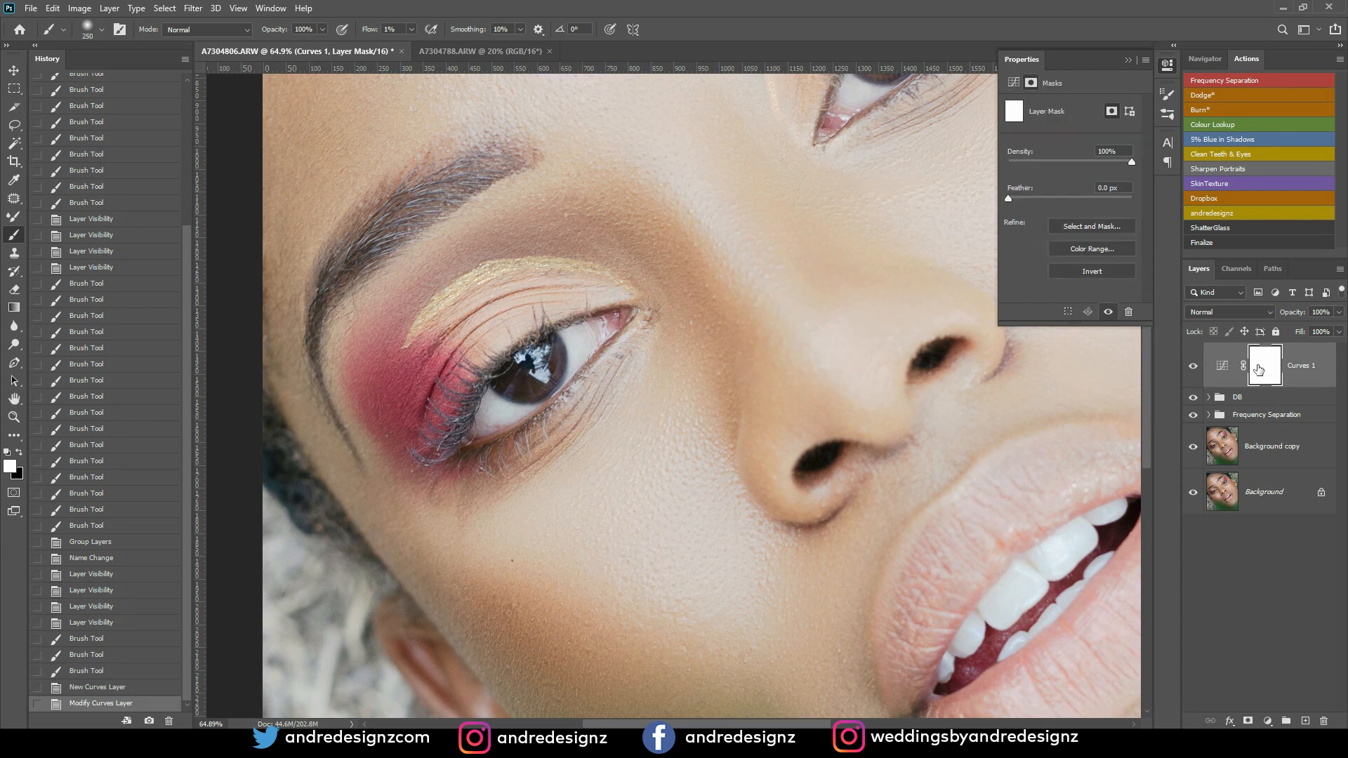
{"action": "key", "text": "ctrl+i"}
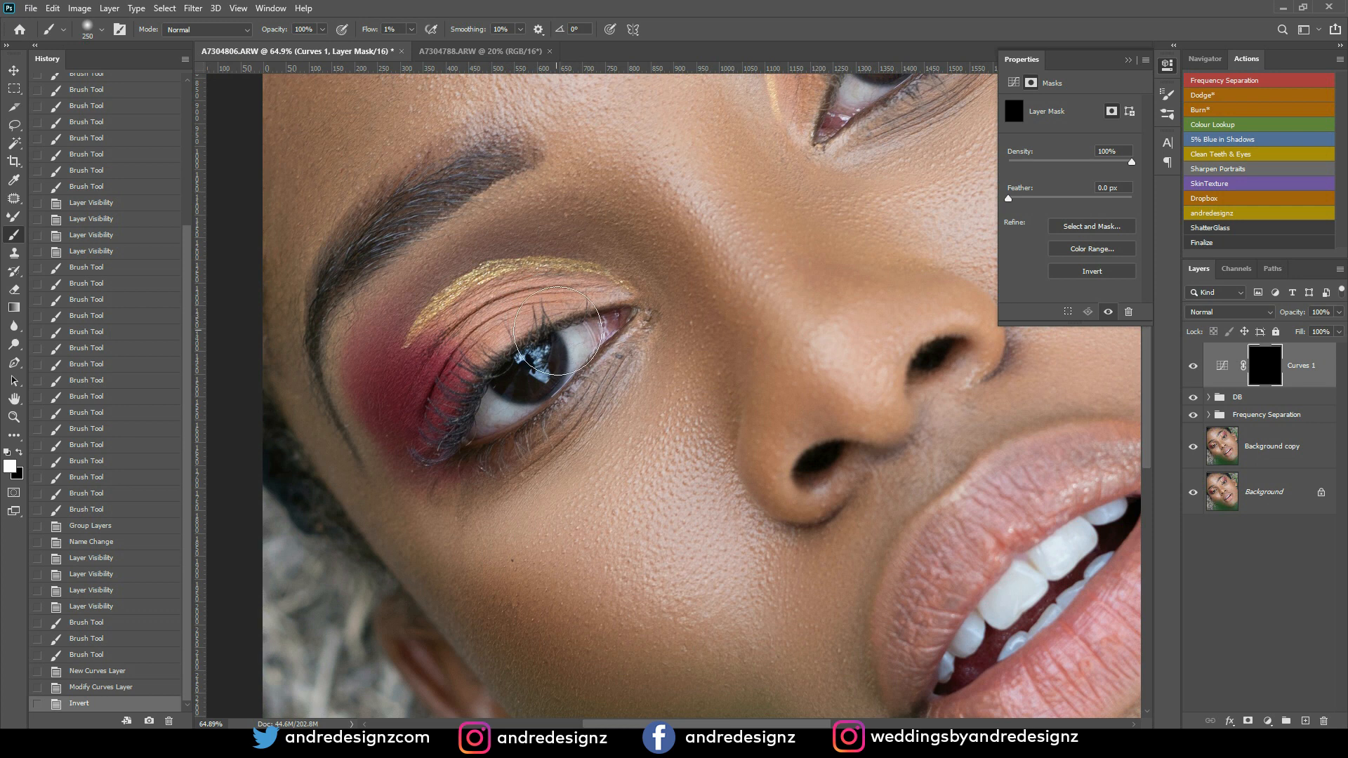
Step: Set the brush to 45 px with 36% flow and paint the Curves mask over the irises to brighten both eyes
{"action": "left_click", "coordinate": [412, 29]}
{"action": "left_click_drag", "start_coordinate": [430, 41], "coordinate": [435, 41]}
{"action": "key", "text": "bracketleft"}
{"action": "key", "text": "bracketleft"}
{"action": "key", "text": "bracketleft"}
{"action": "key", "text": "bracketleft"}
{"action": "key", "text": "bracketleft"}
{"action": "key", "text": "bracketleft"}
{"action": "key", "text": "bracketleft"}
{"action": "key", "text": "bracketleft"}
{"action": "key", "text": "bracketleft"}
{"action": "key", "text": "bracketleft"}
{"action": "key", "text": "bracketleft"}
{"action": "key", "text": "bracketleft"}
{"action": "mouse_move", "coordinate": [557, 346]}
{"action": "left_mouse_down"}
{"action": "mouse_move", "coordinate": [541, 395]}
{"action": "mouse_move", "coordinate": [527, 390]}
{"action": "left_mouse_up"}
{"action": "left_click_drag", "start_coordinate": [701, 275], "coordinate": [386, 559]}
{"action": "left_click_drag", "start_coordinate": [681, 266], "coordinate": [629, 340]}
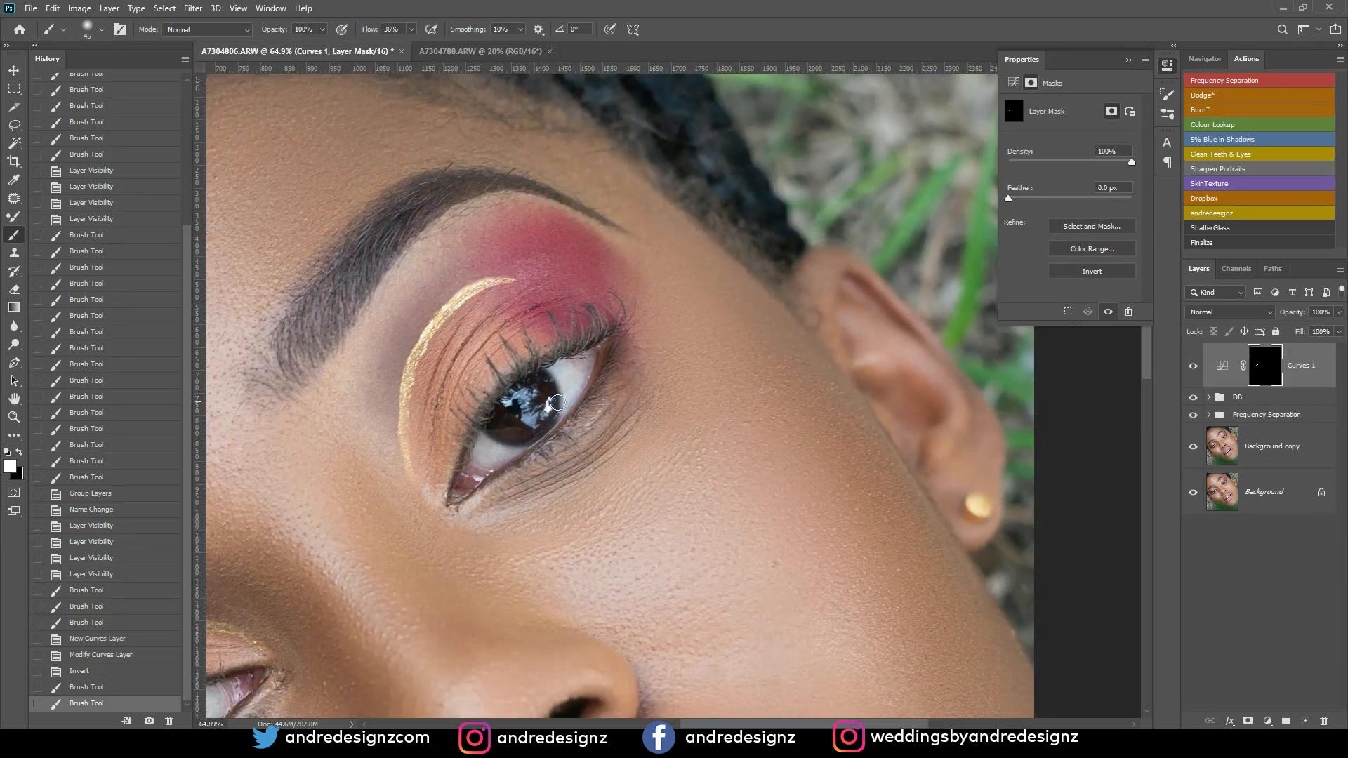
{"action": "left_click_drag", "start_coordinate": [545, 414], "coordinate": [520, 434]}
Step: Compare the portrait with and without the Curves 1 eye brightening and inspect the mouth up close
{"action": "key", "text": "ctrl+0"}
{"action": "key", "text": "ctrl+minus"}
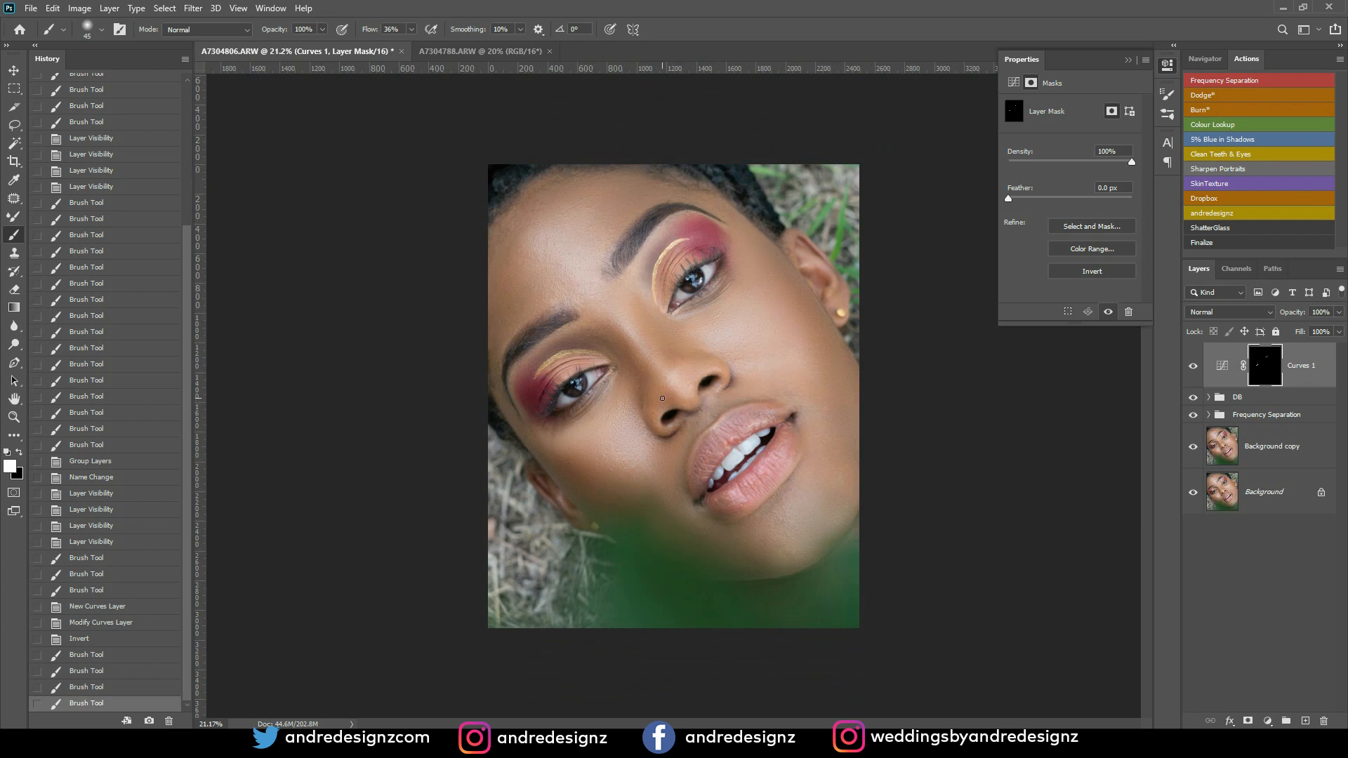
{"action": "scroll", "coordinate": [808, 341], "scroll_direction": "up", "scroll_amount": 5}
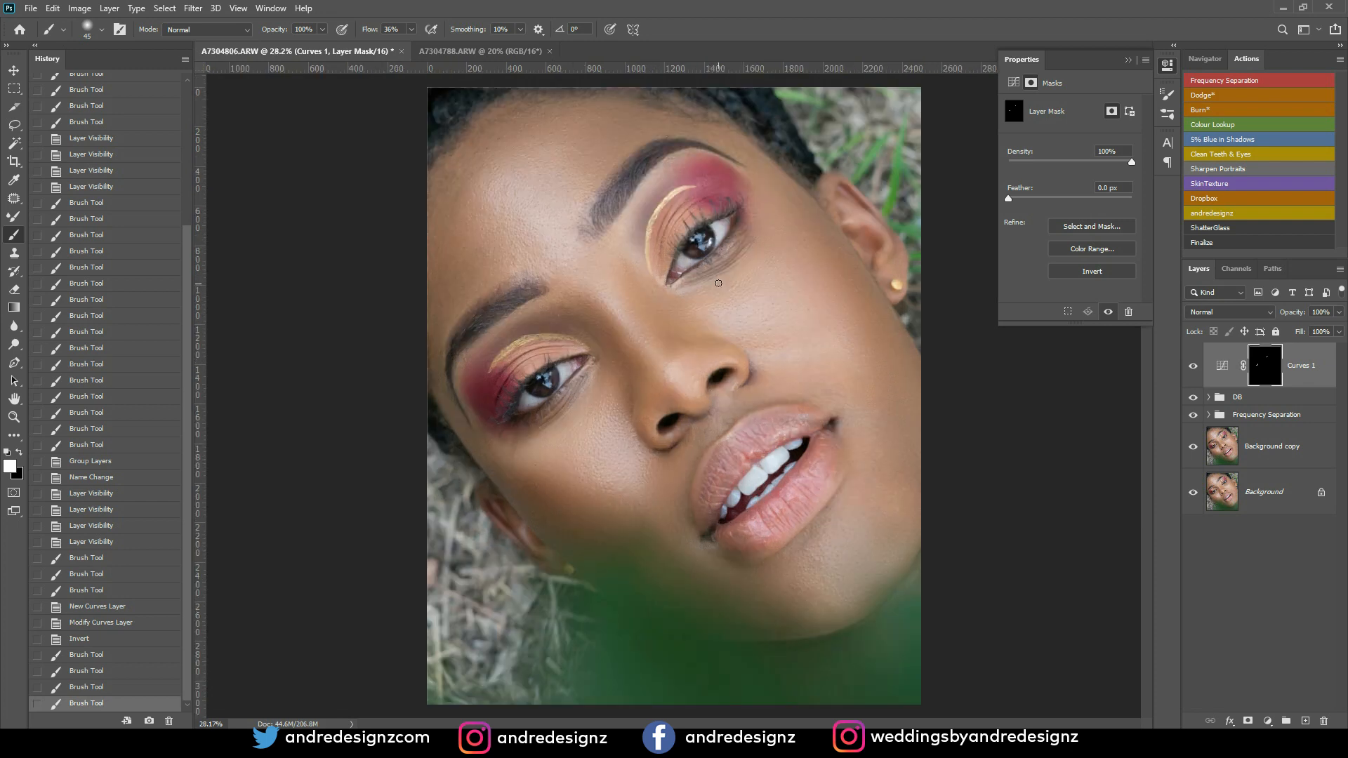
{"action": "scroll", "coordinate": [730, 319], "scroll_direction": "down", "scroll_amount": 4}
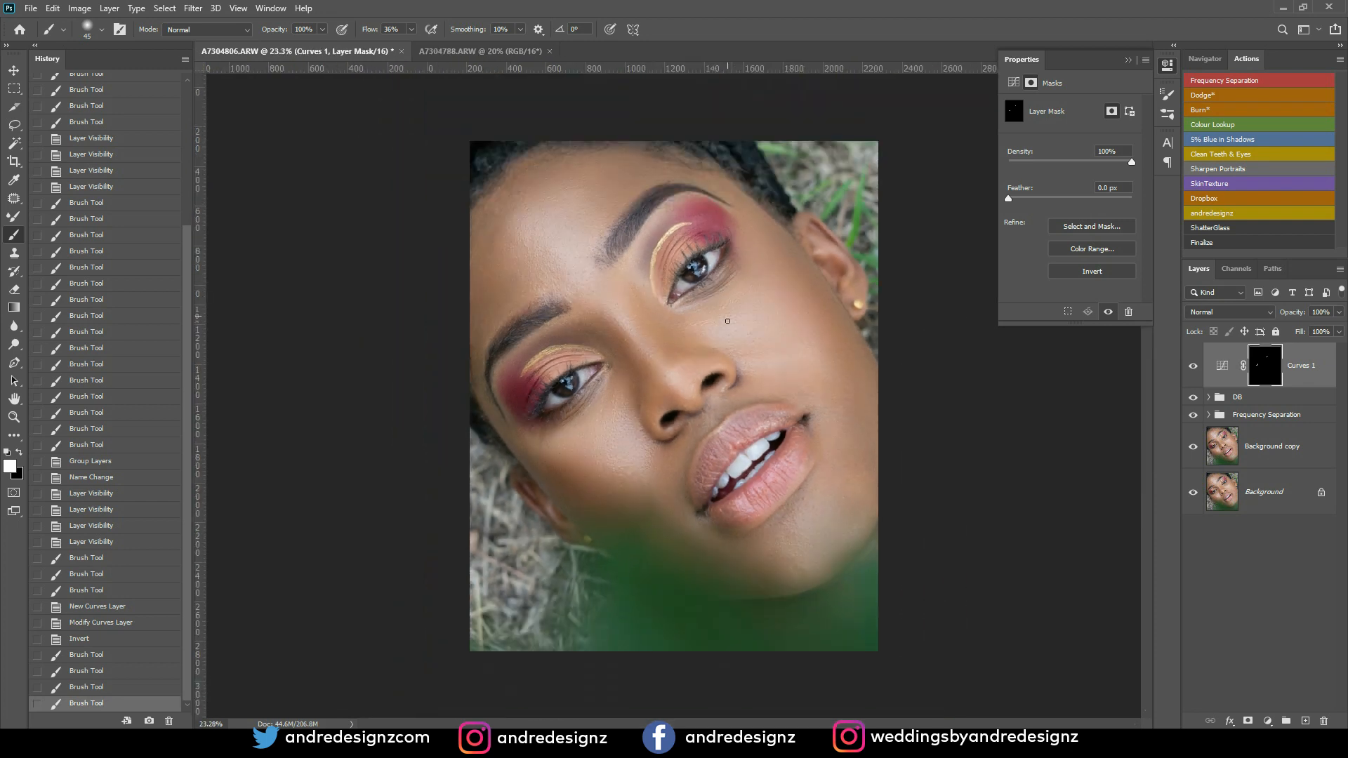
{"action": "left_click", "coordinate": [1192, 366]}
{"action": "left_click", "coordinate": [1193, 366]}
{"action": "scroll", "coordinate": [775, 439], "scroll_direction": "down", "scroll_amount": 3}
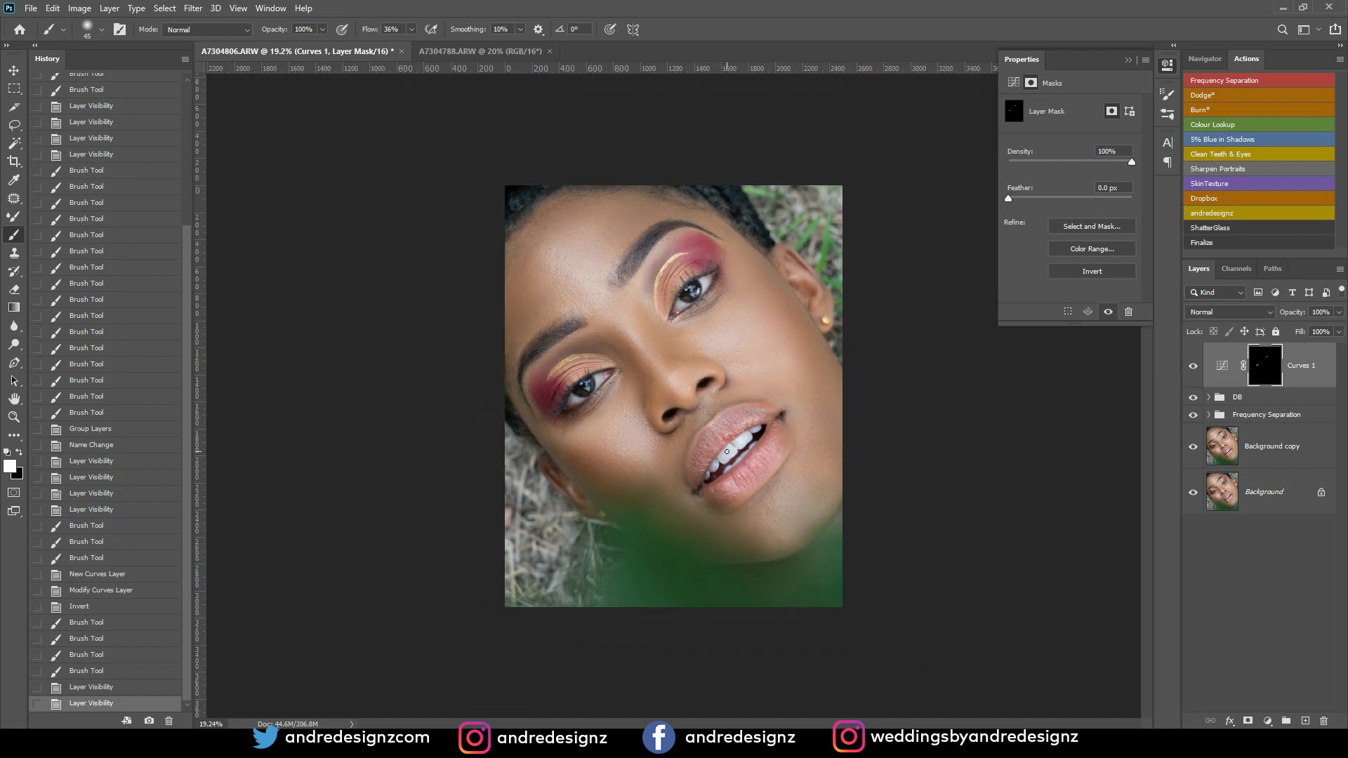
{"action": "scroll", "coordinate": [733, 450], "scroll_direction": "up", "scroll_amount": 1}
{"action": "scroll", "coordinate": [762, 453], "scroll_direction": "up", "scroll_amount": 8}
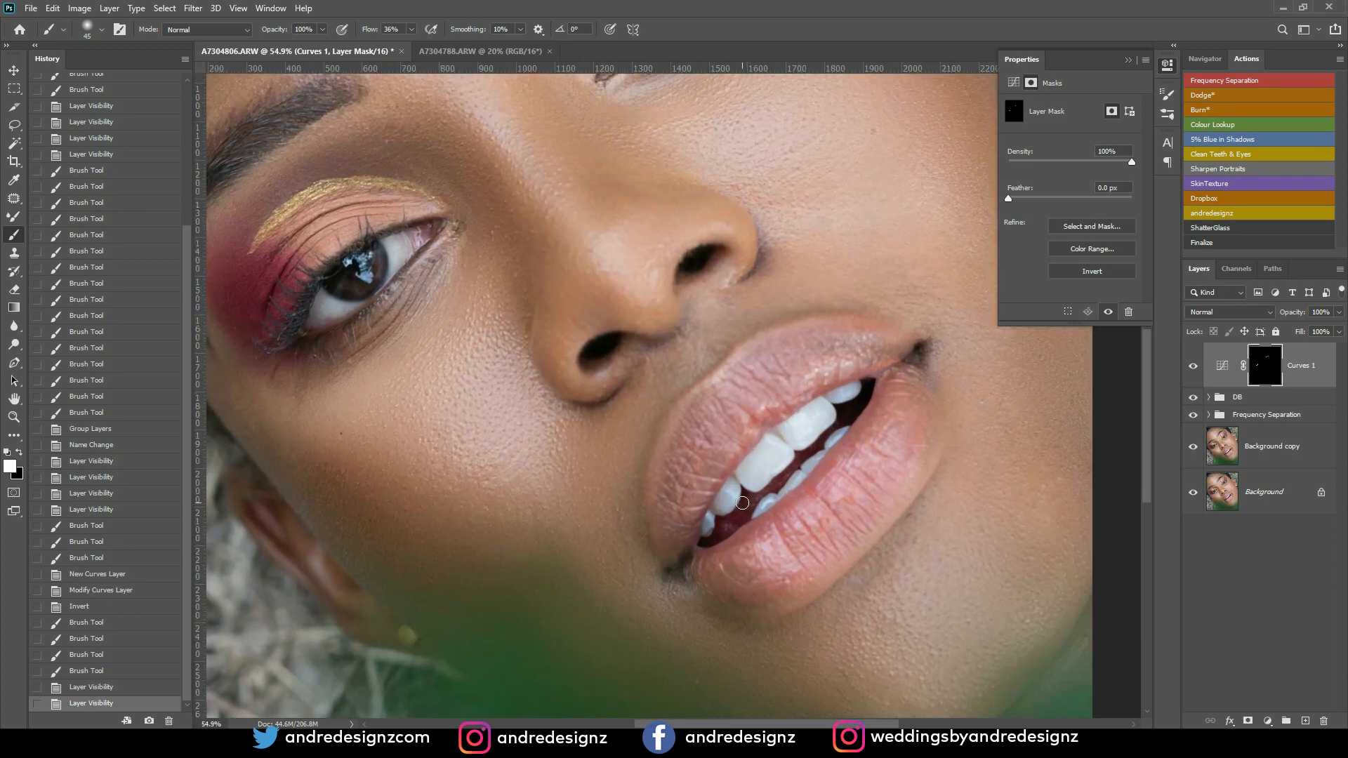
{"action": "scroll", "coordinate": [742, 503], "scroll_direction": "down", "scroll_amount": 8}
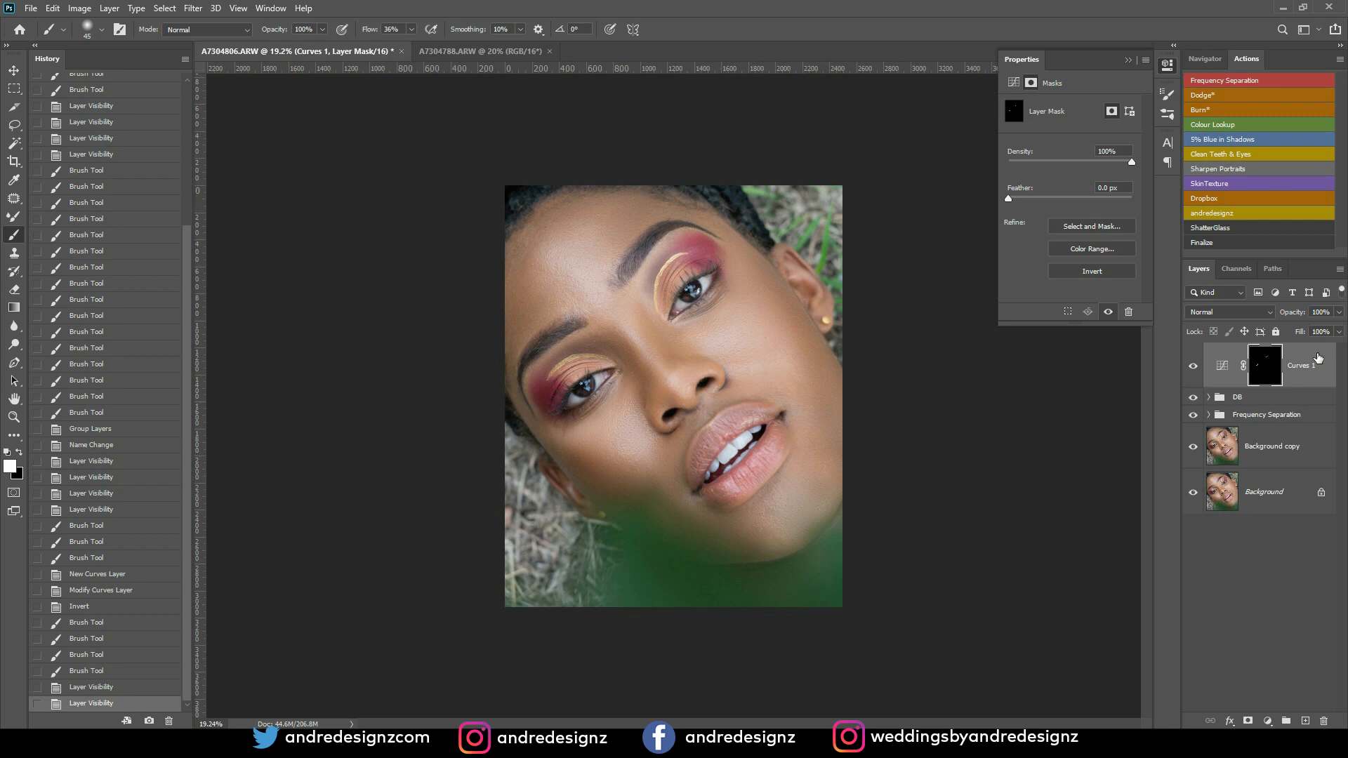
Step: Stamp all visible layers into a new layer and open a duplicate of it in the Camera Raw Filter
{"action": "key", "text": "ctrl+alt+shift+e"}
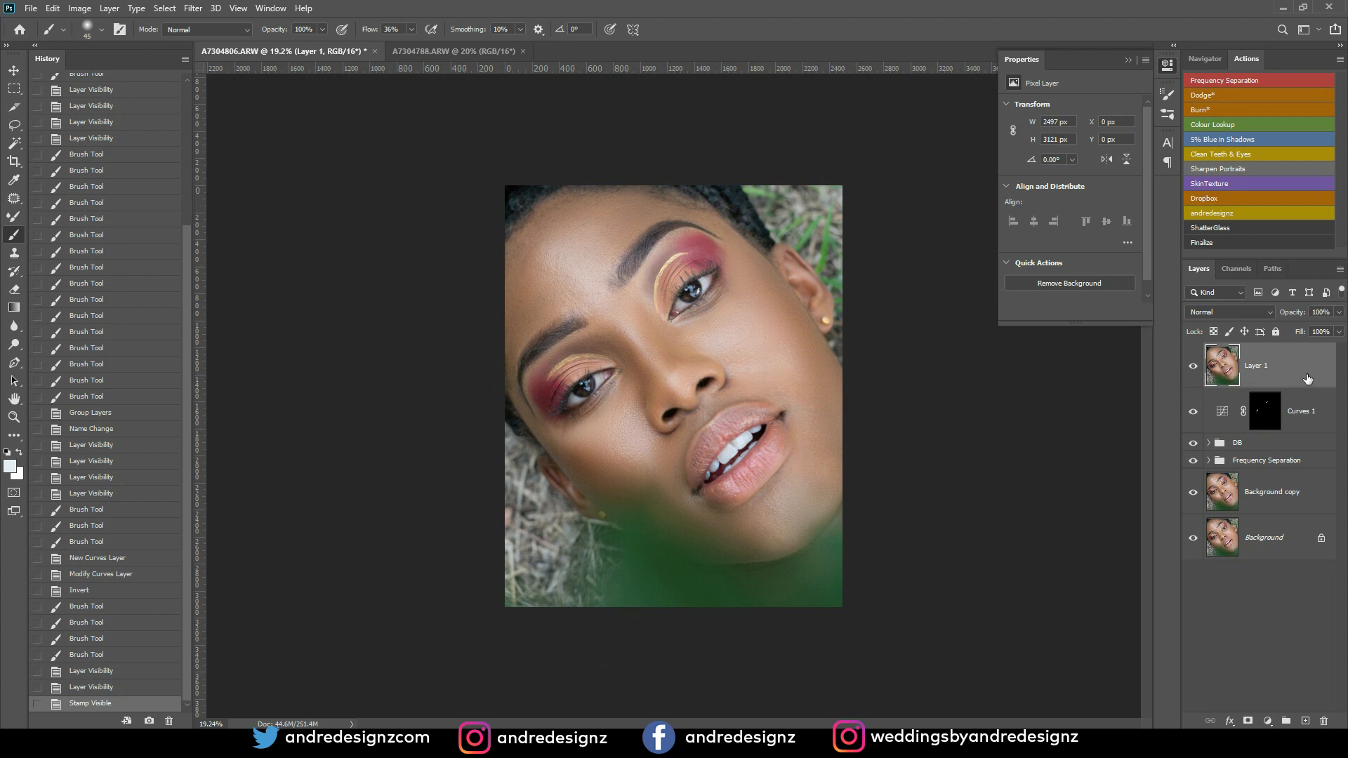
{"action": "key", "text": "ctrl+j"}
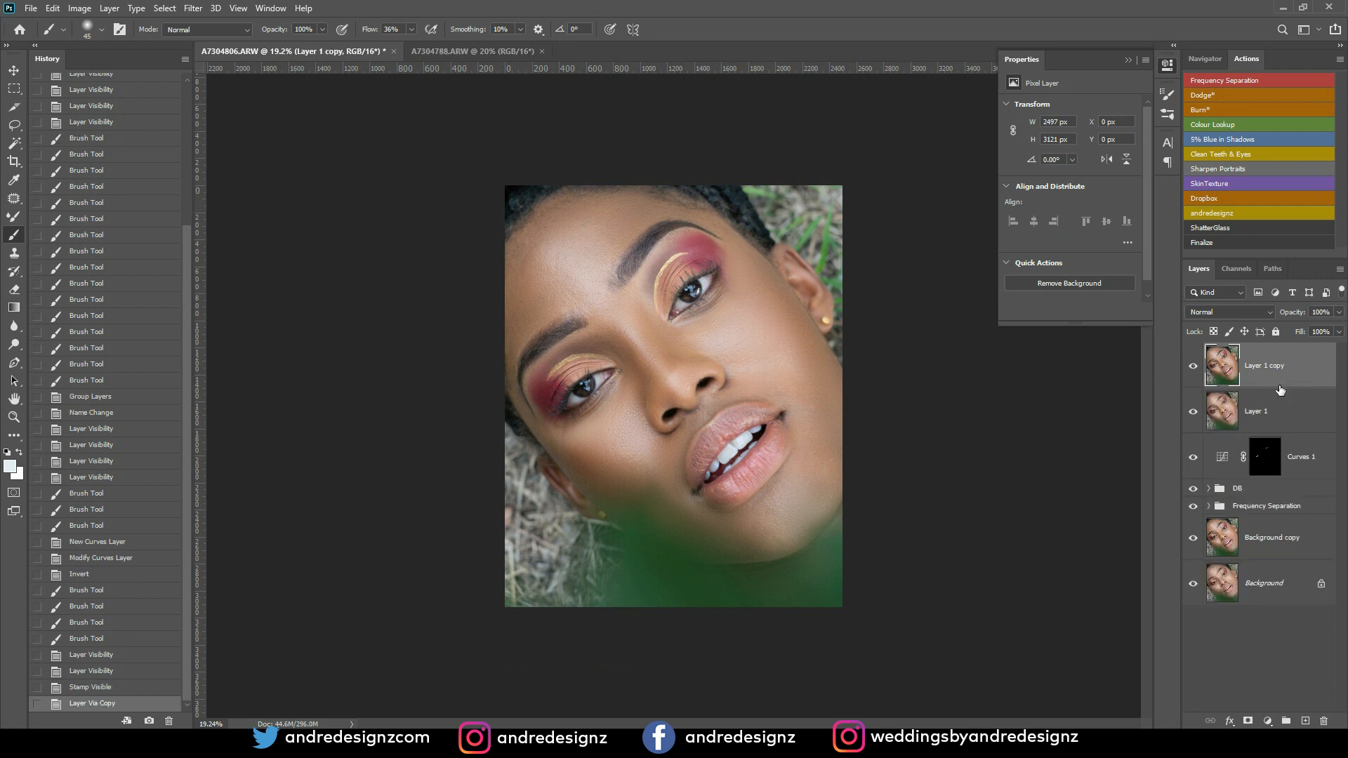
{"action": "left_click", "coordinate": [190, 8]}
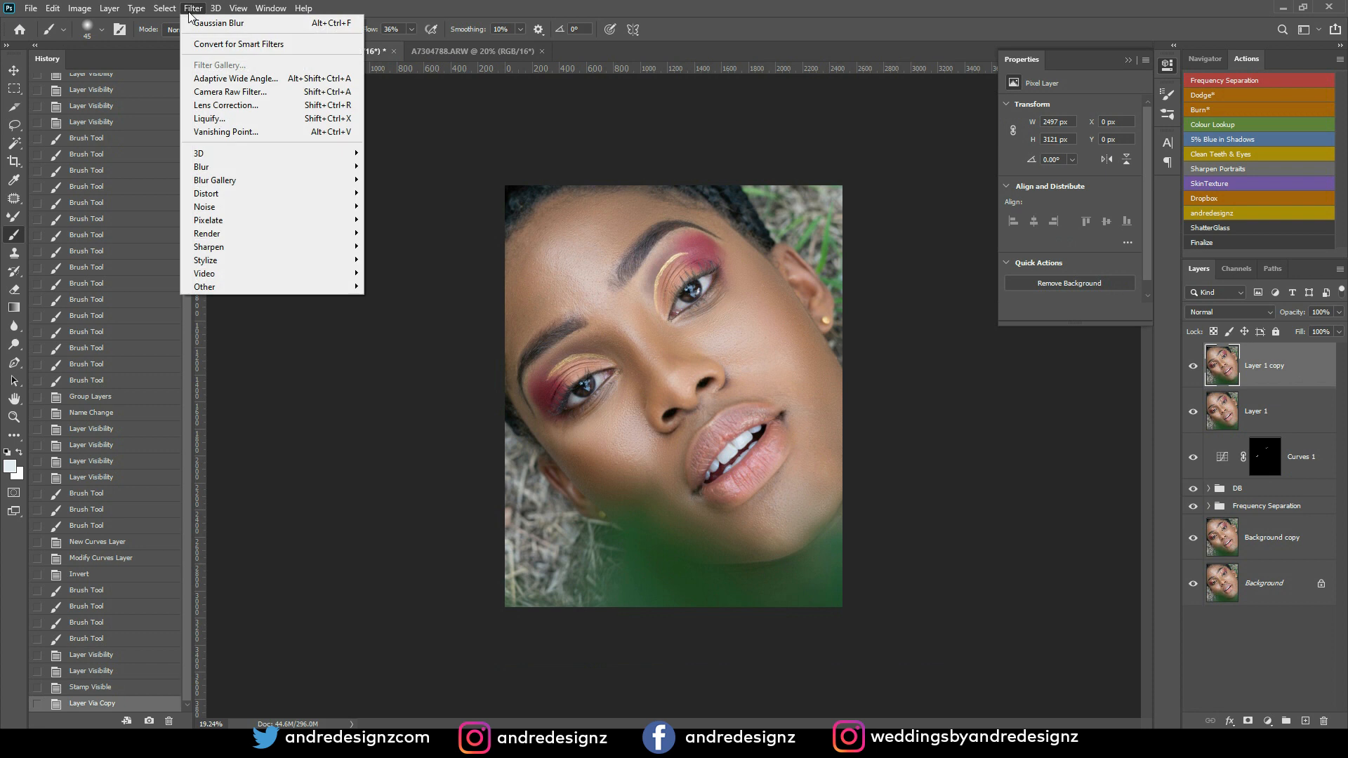
{"action": "left_click", "coordinate": [235, 92]}
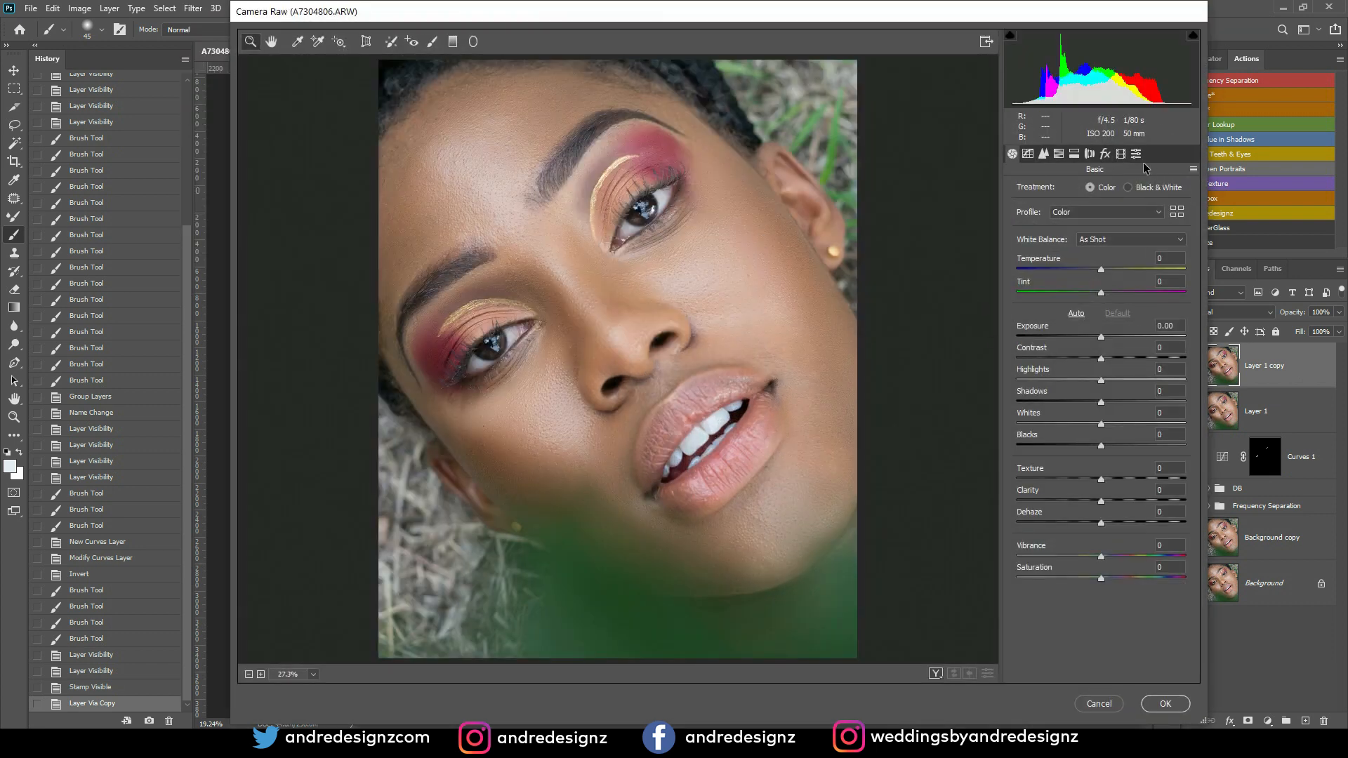
Step: Set the Blue Primary hue to -29 in the camera calibration and show before and after side by side
{"action": "left_click", "coordinate": [1136, 154]}
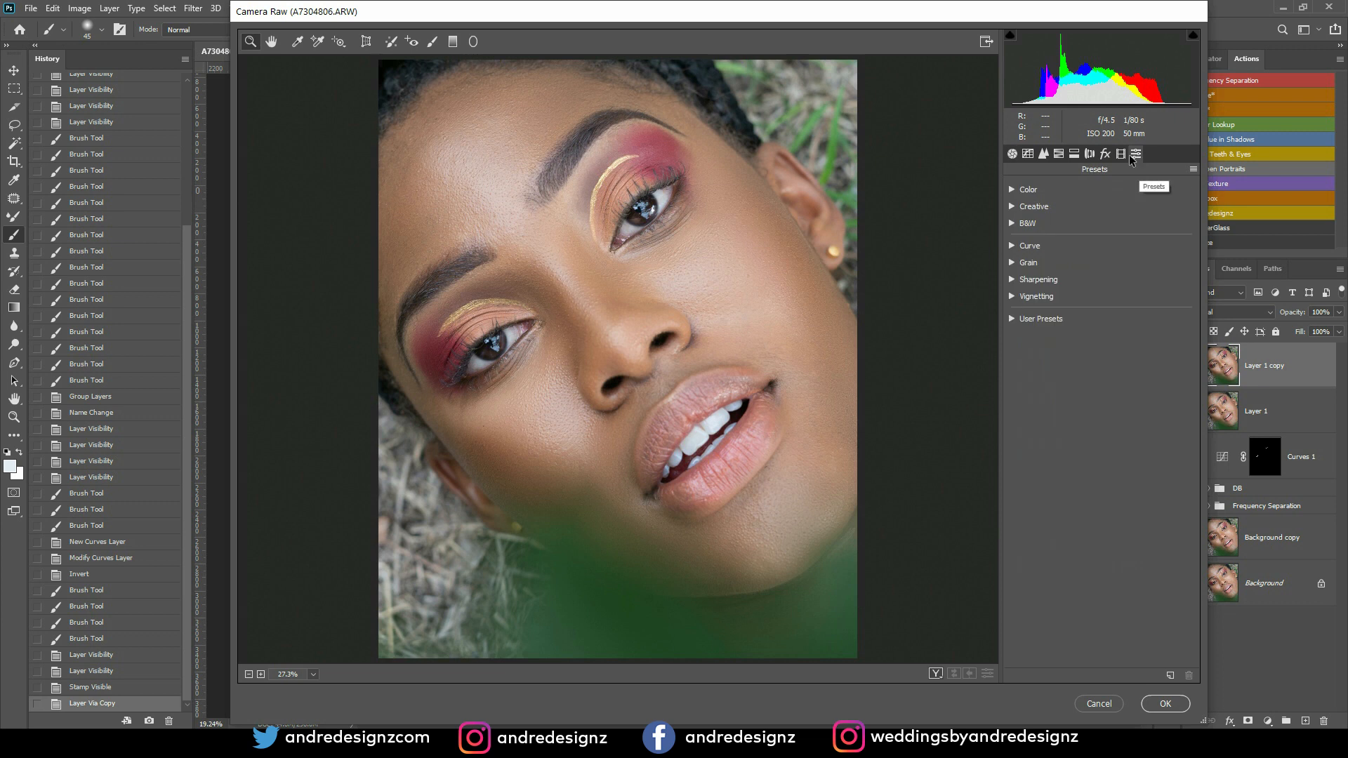
{"action": "left_click", "coordinate": [1120, 155]}
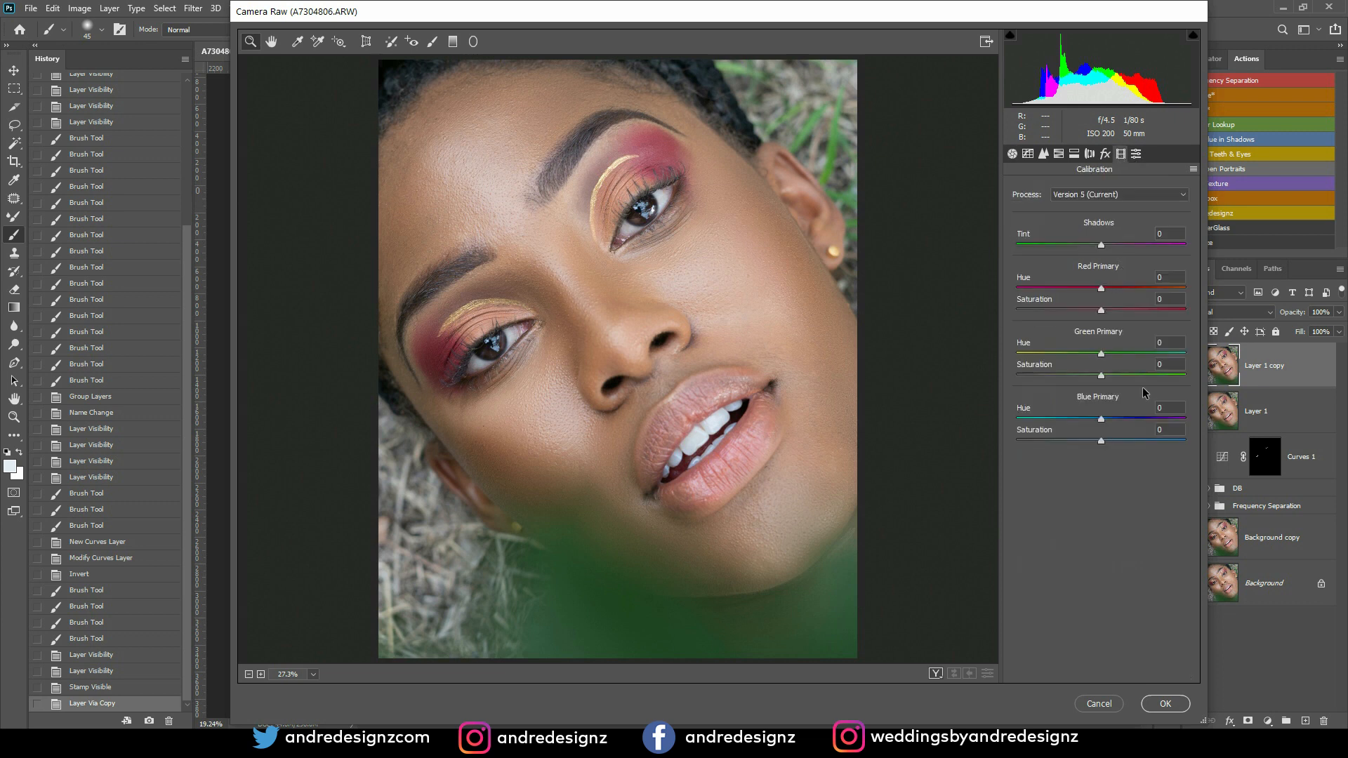
{"action": "left_click_drag", "start_coordinate": [1100, 421], "coordinate": [1077, 419]}
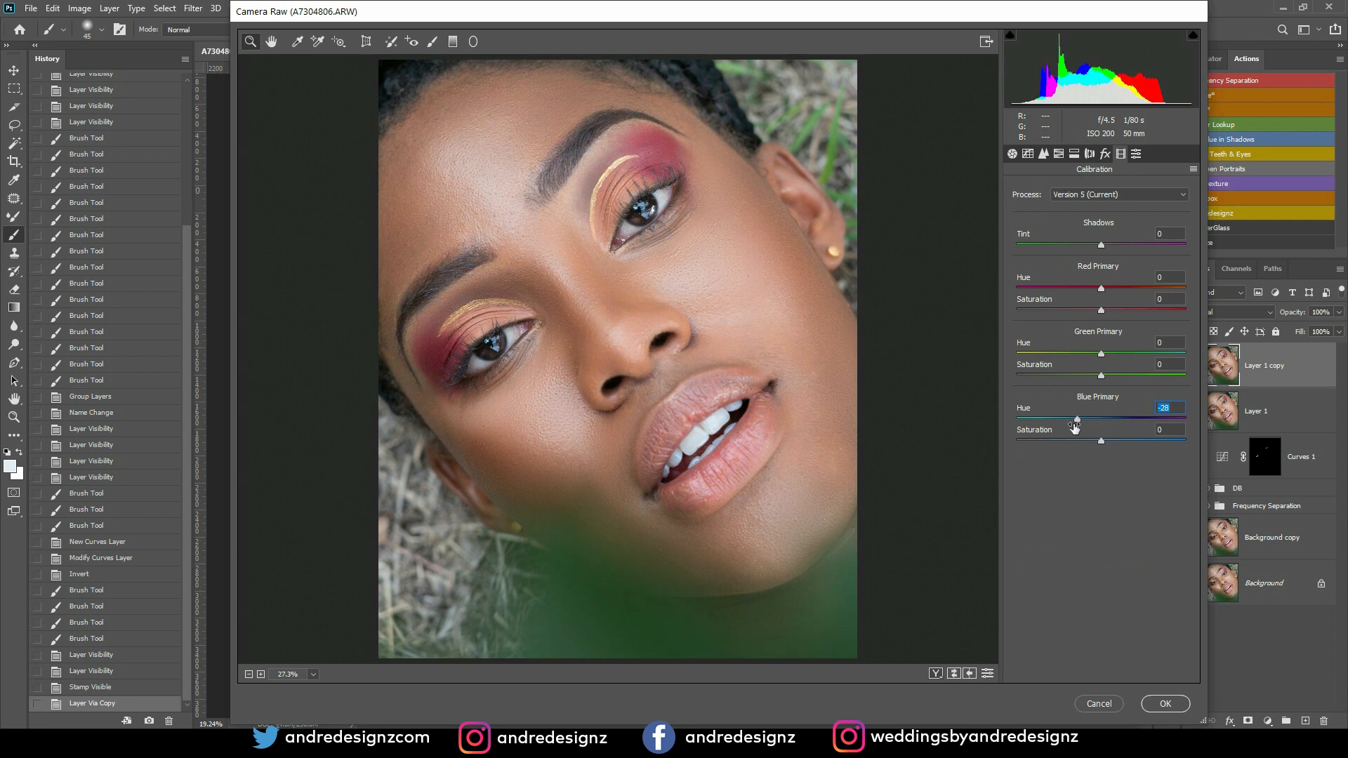
{"action": "left_click", "coordinate": [940, 676]}
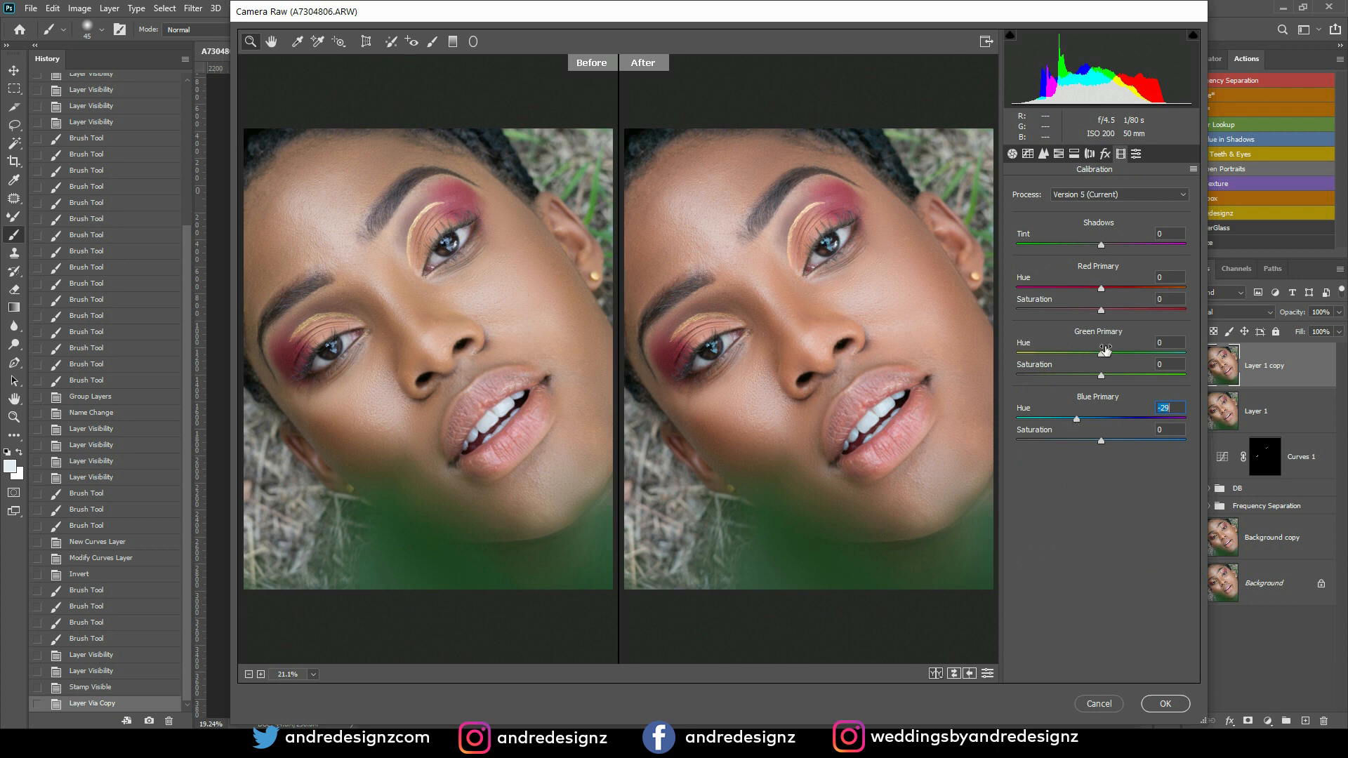
Step: Try a Green Primary hue of -100 and a shifted Red Primary hue, resetting each to 0
{"action": "left_click_drag", "start_coordinate": [1103, 356], "coordinate": [958, 357]}
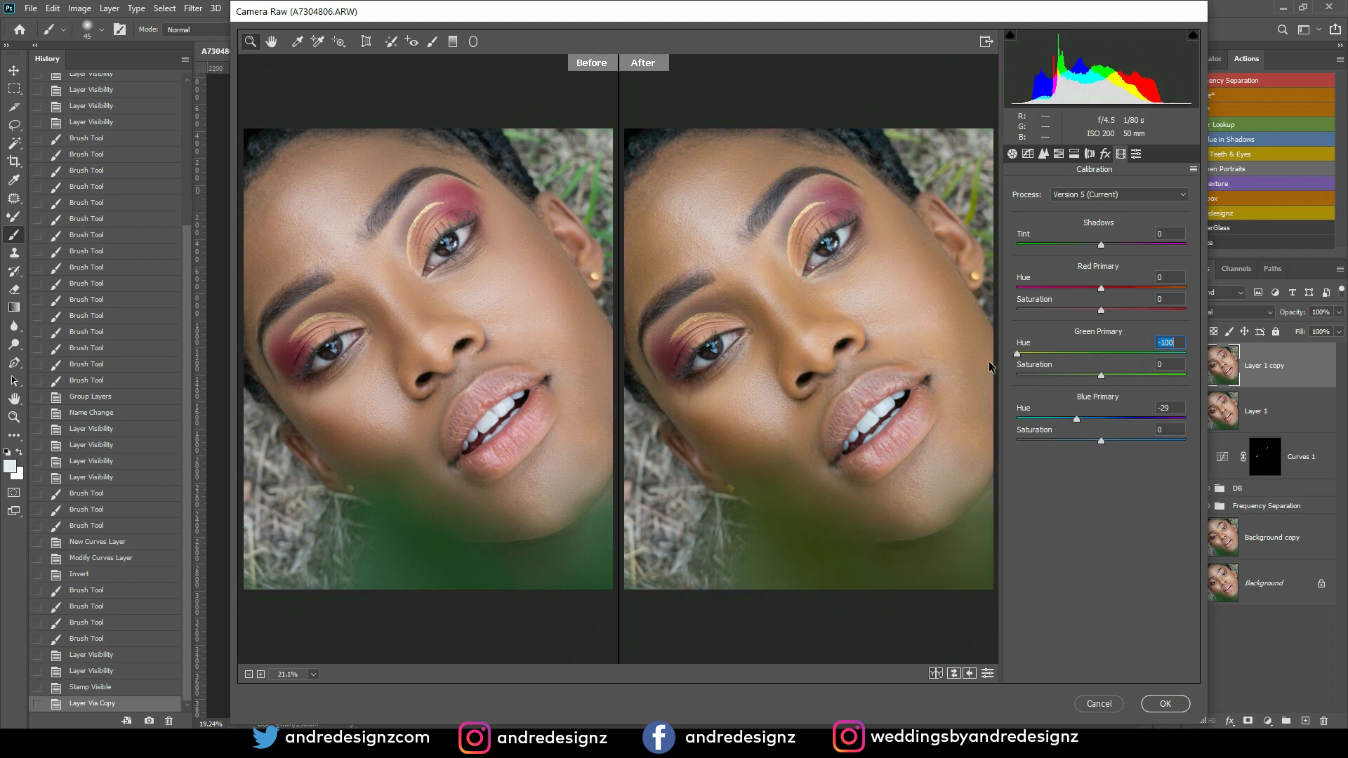
{"action": "type", "text": "0"}
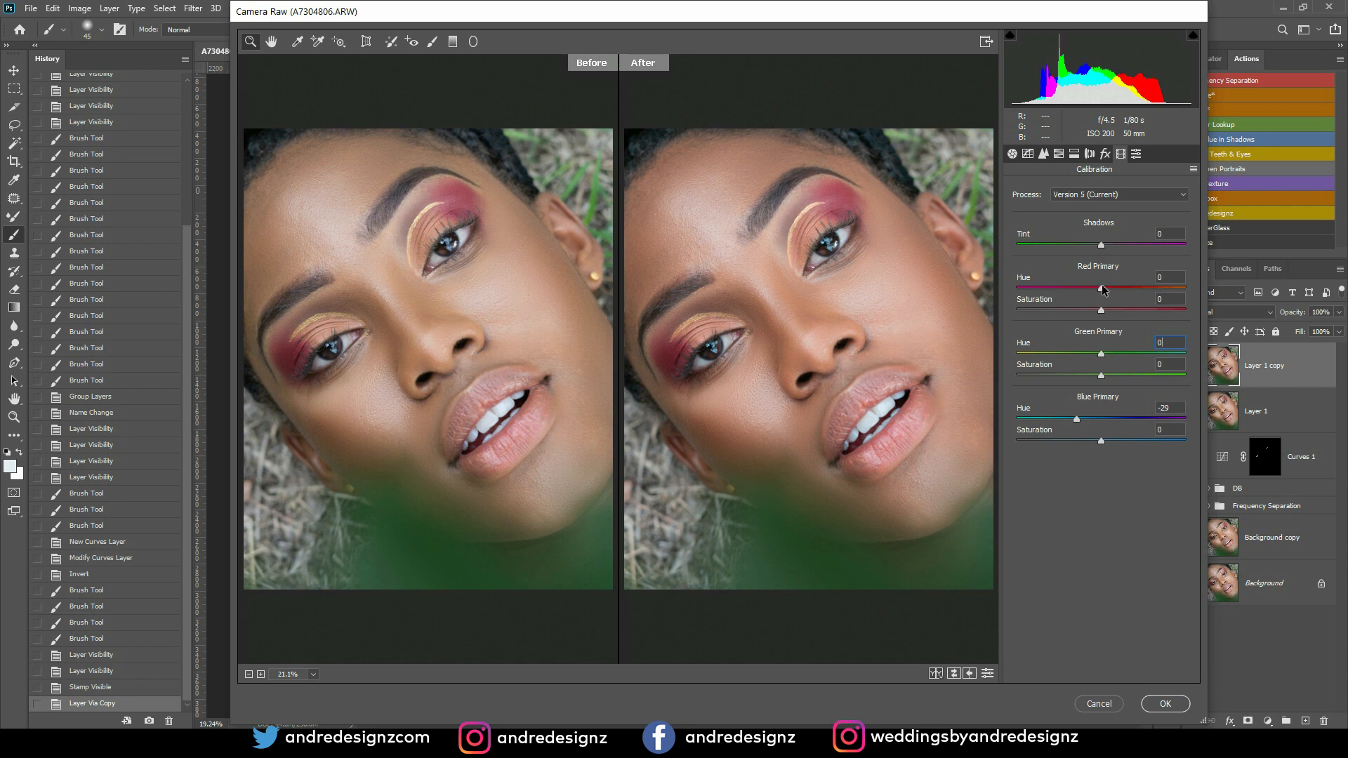
{"action": "left_click_drag", "start_coordinate": [1102, 290], "coordinate": [1131, 322]}
{"action": "type", "text": "0"}
Step: Try split toning on the highlights, reset it, and tint the shadows with hue 20 and saturation 4
{"action": "left_click", "coordinate": [1013, 153]}
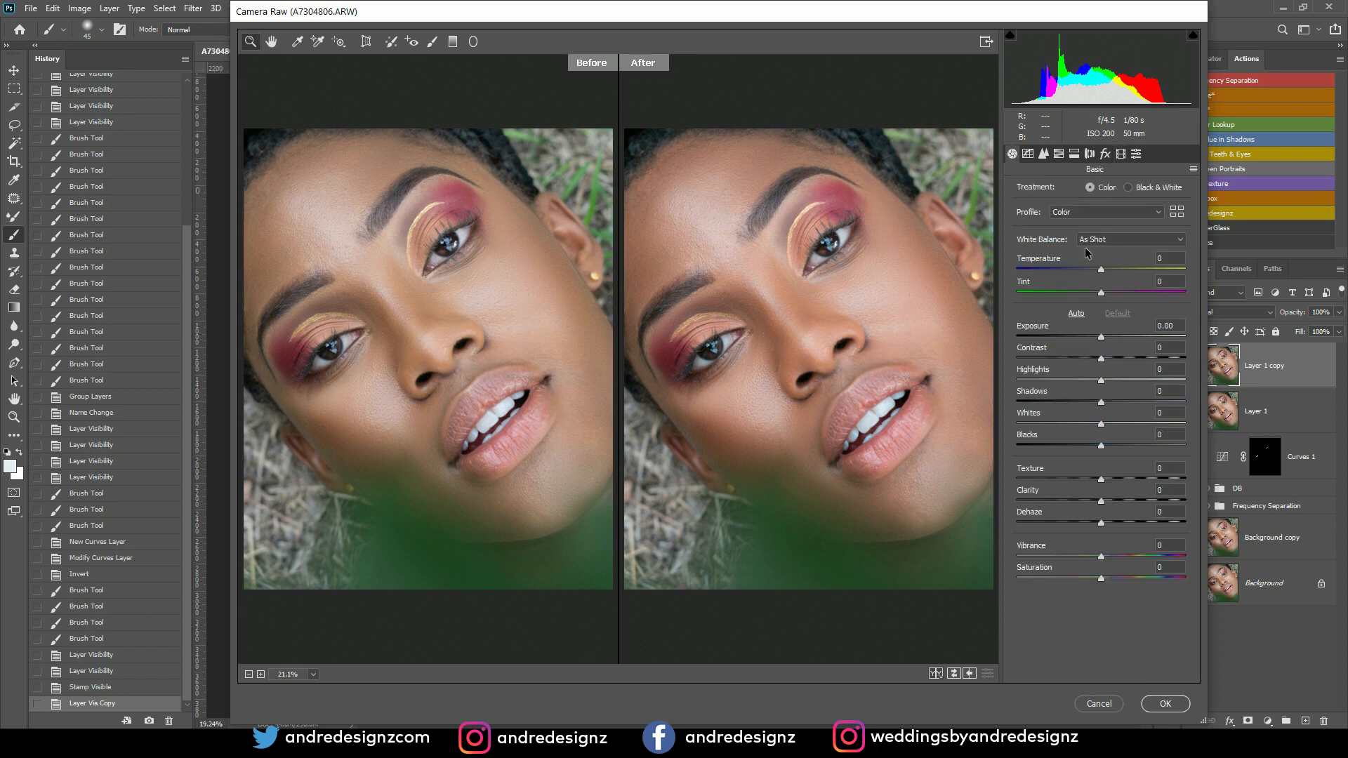
{"action": "left_click", "coordinate": [1075, 155]}
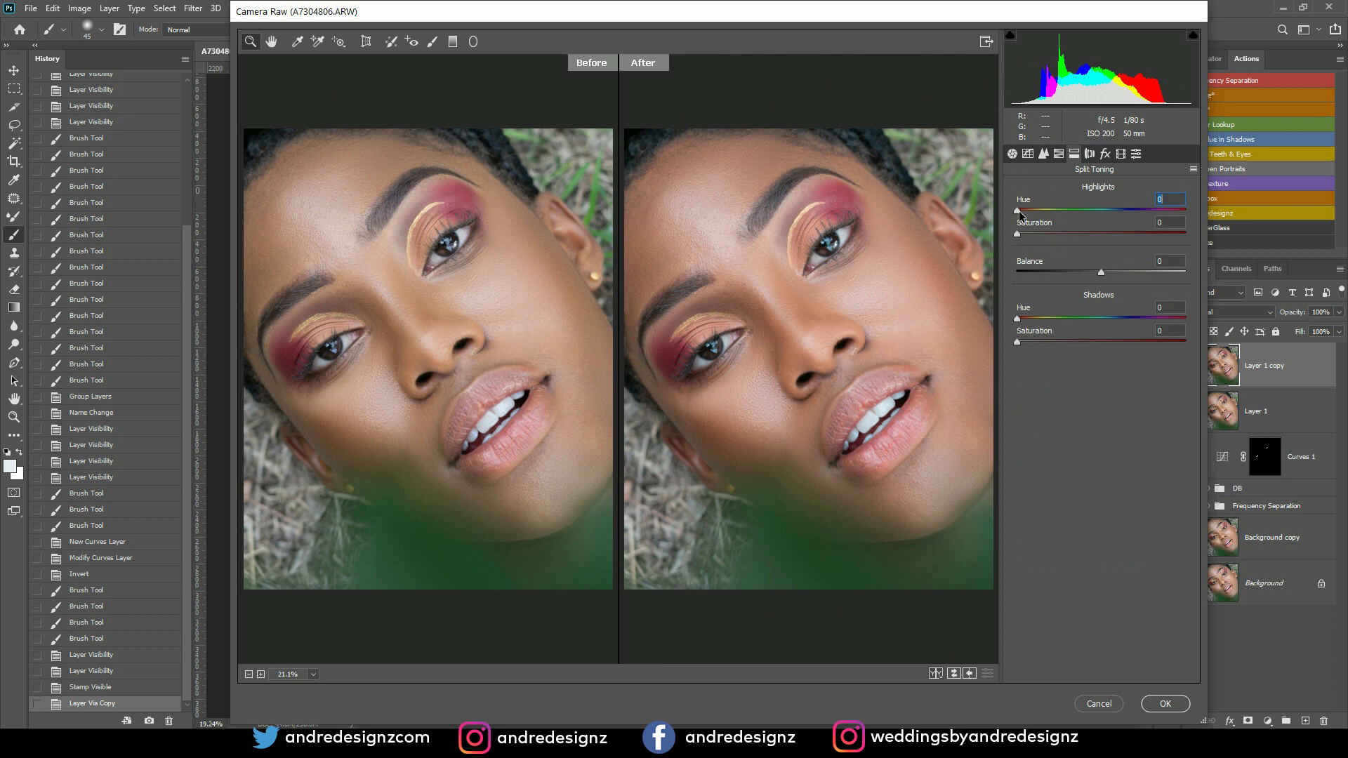
{"action": "mouse_move", "coordinate": [1021, 211]}
{"action": "left_mouse_down"}
{"action": "mouse_move", "coordinate": [1208, 223]}
{"action": "mouse_move", "coordinate": [1020, 237]}
{"action": "left_mouse_up"}
{"action": "left_click_drag", "start_coordinate": [1016, 209], "coordinate": [983, 209]}
{"action": "left_click_drag", "start_coordinate": [1019, 343], "coordinate": [1026, 323]}
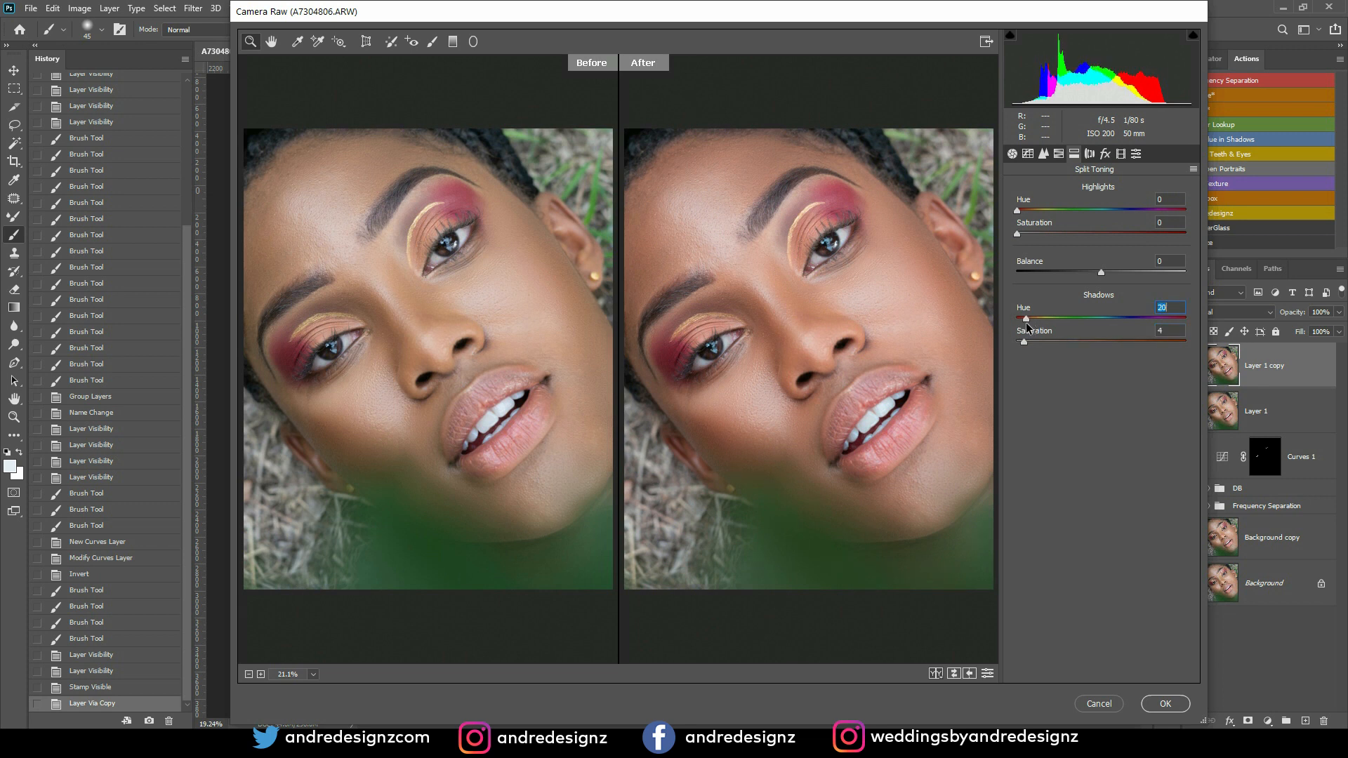
Step: Test the Greens hue in both directions in the HSL adjustments and set it to -43
{"action": "left_click", "coordinate": [1040, 153]}
{"action": "left_click", "coordinate": [1028, 154]}
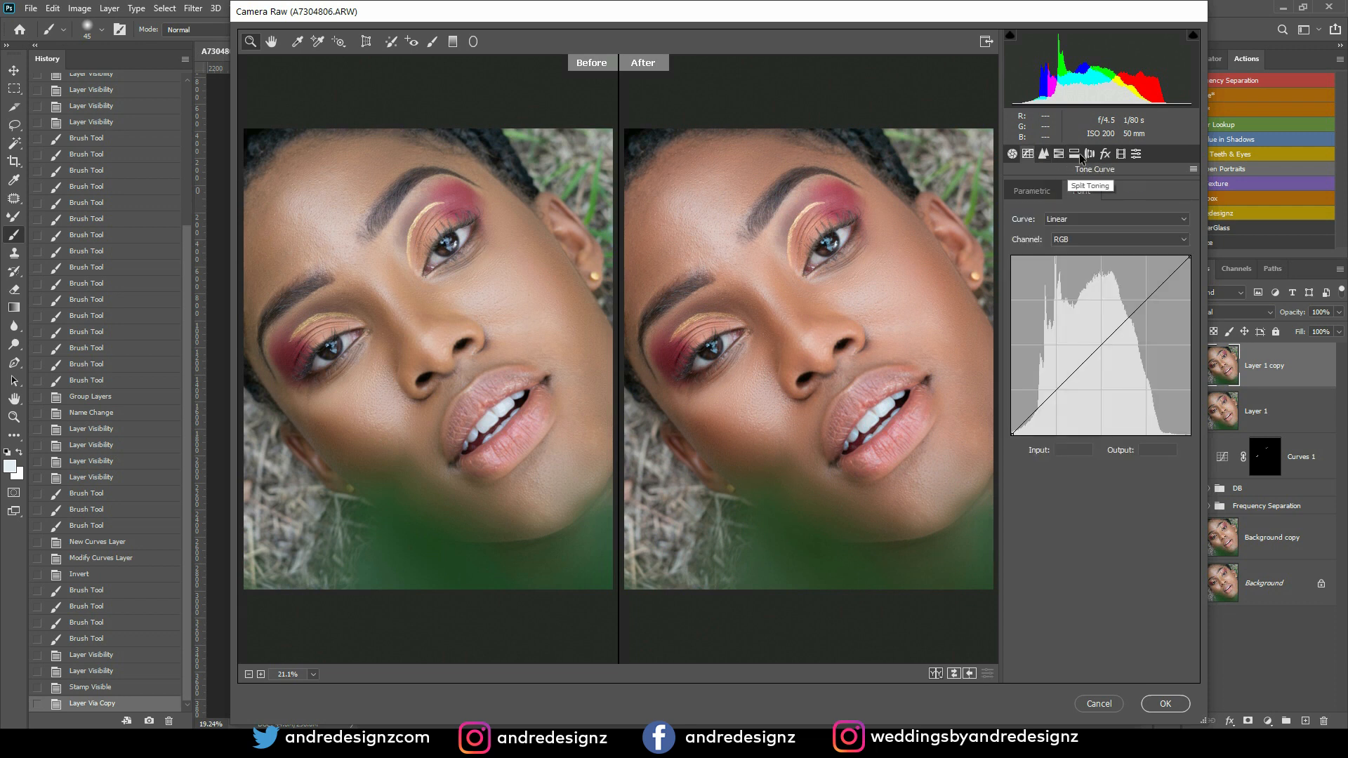
{"action": "left_click", "coordinate": [1059, 153]}
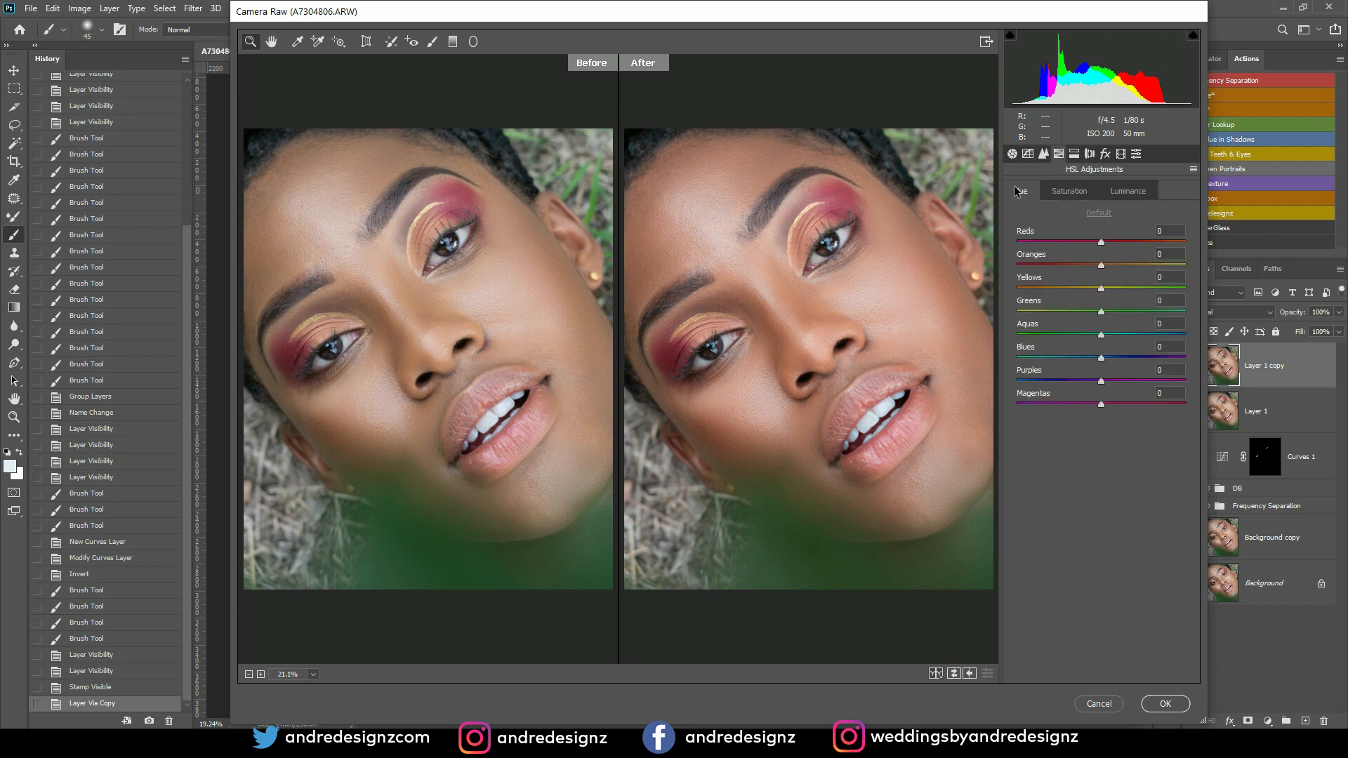
{"action": "left_click_drag", "start_coordinate": [1101, 311], "coordinate": [1206, 315]}
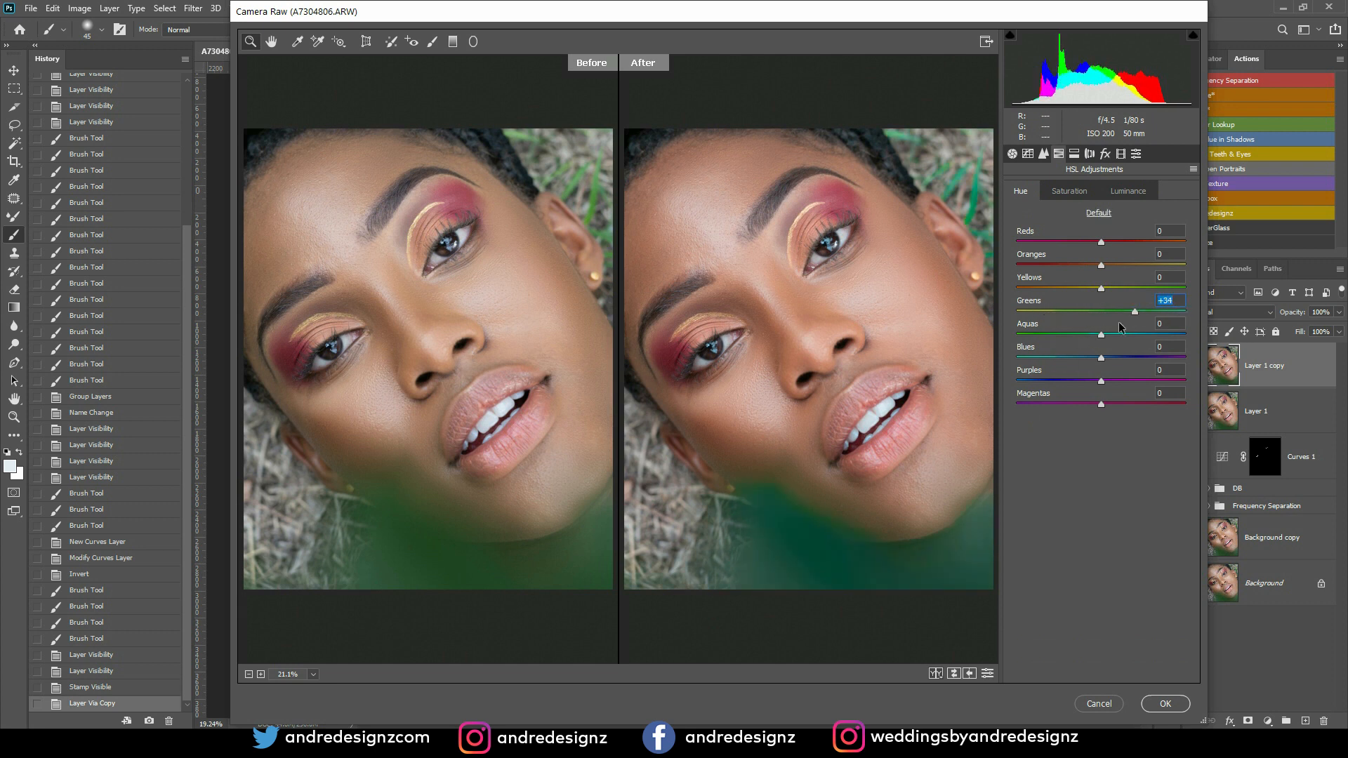
{"action": "left_click_drag", "start_coordinate": [1185, 311], "coordinate": [1075, 339]}
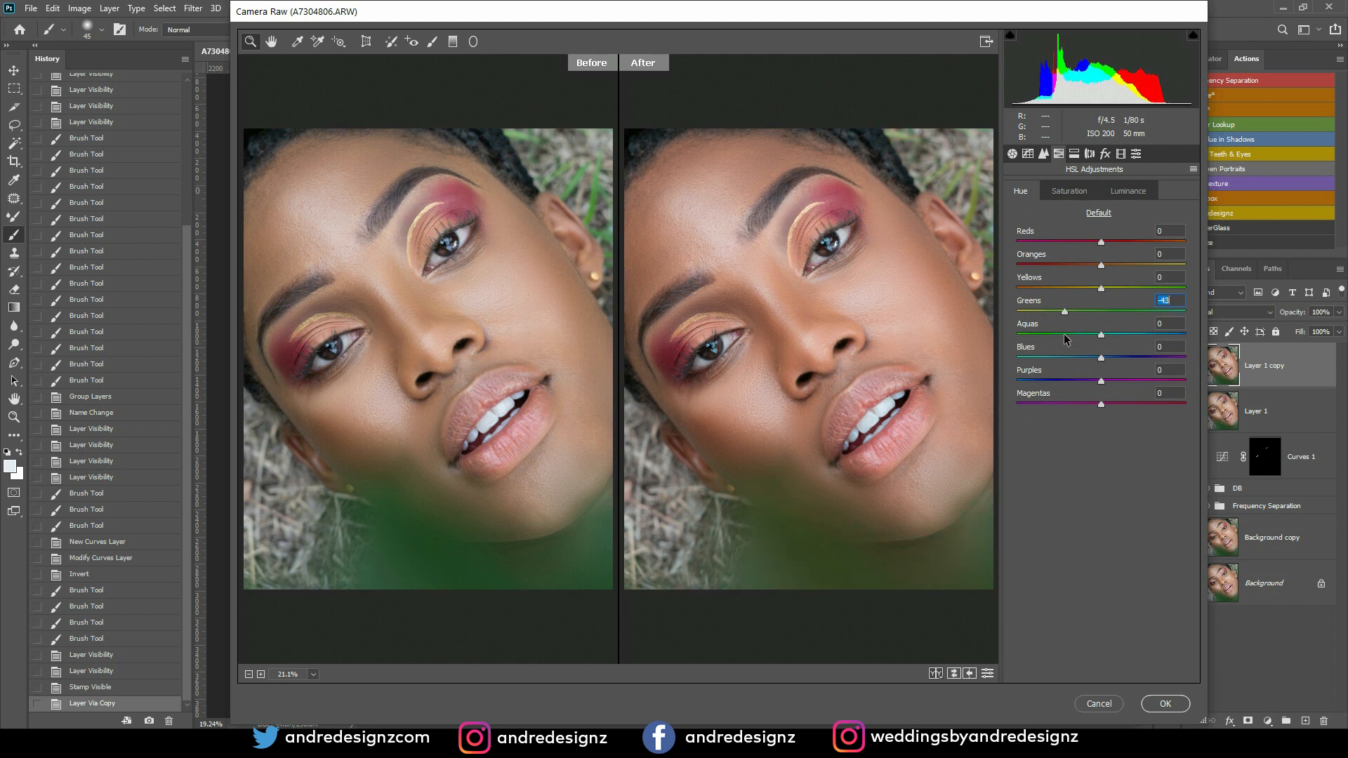
Step: Set the Greens hue to -31, leave the Yellows hue at 0, and apply the Camera Raw Filter
{"action": "left_click_drag", "start_coordinate": [1101, 288], "coordinate": [1049, 316]}
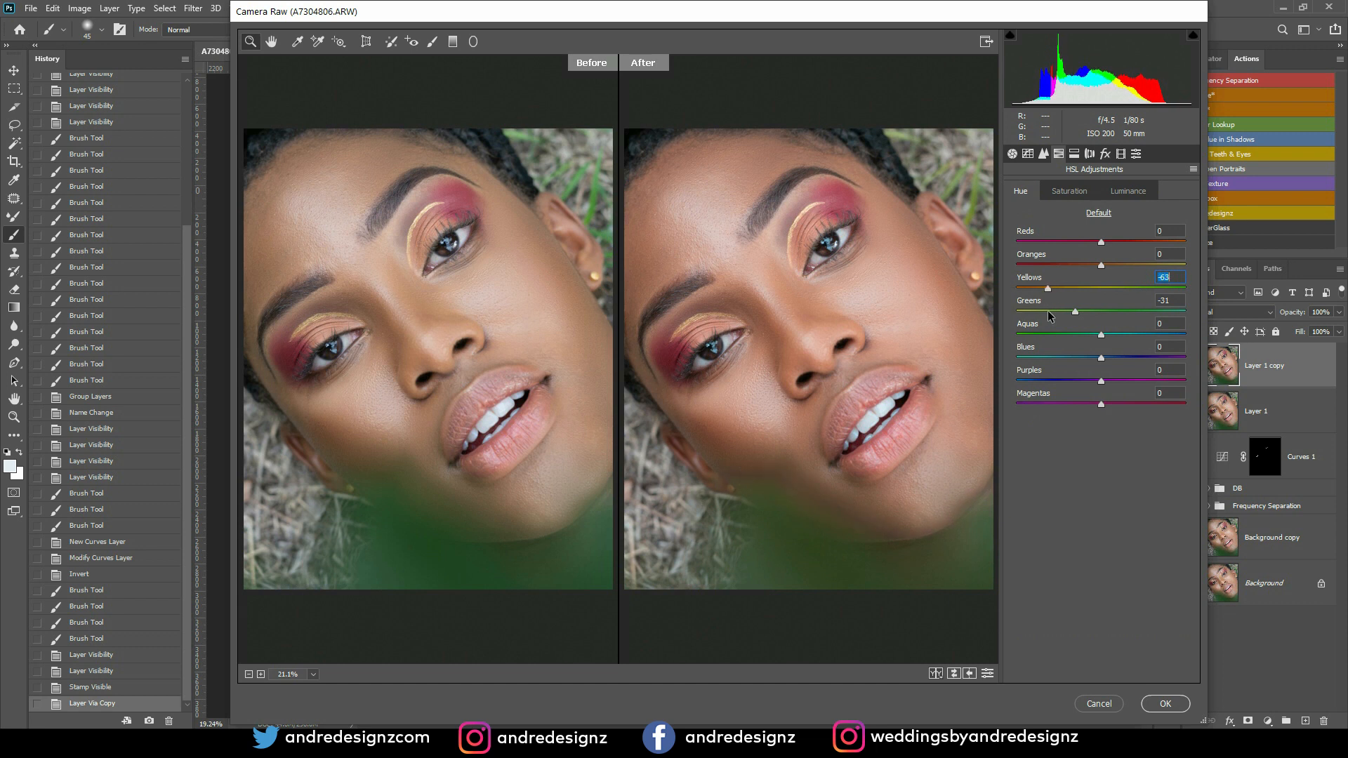
{"action": "type", "text": "0"}
{"action": "left_click", "coordinate": [1164, 703]}
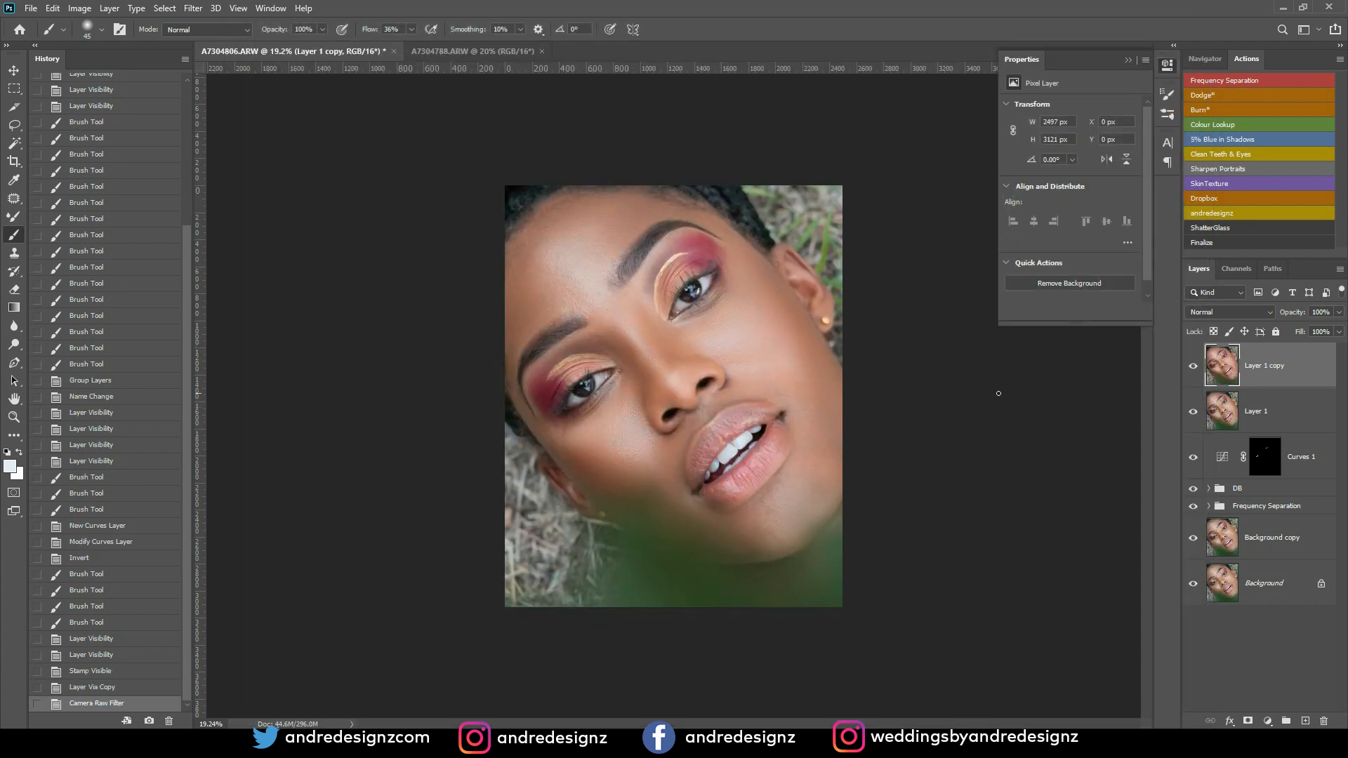
Step: Run the 5% Blue in Shadows action and compare the image with and without its Color Balance layer
{"action": "left_click", "coordinate": [1233, 138]}
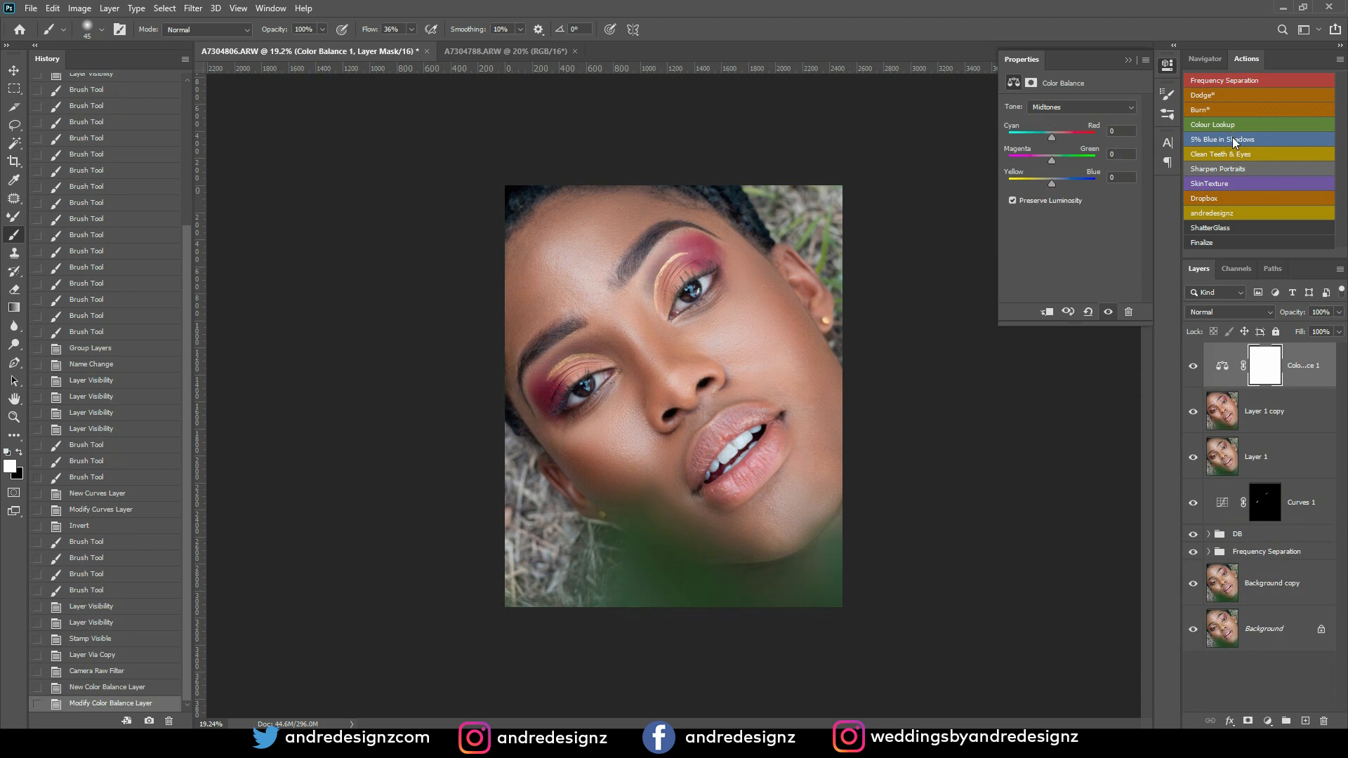
{"action": "left_click", "coordinate": [1191, 367]}
{"action": "left_click", "coordinate": [1191, 372]}
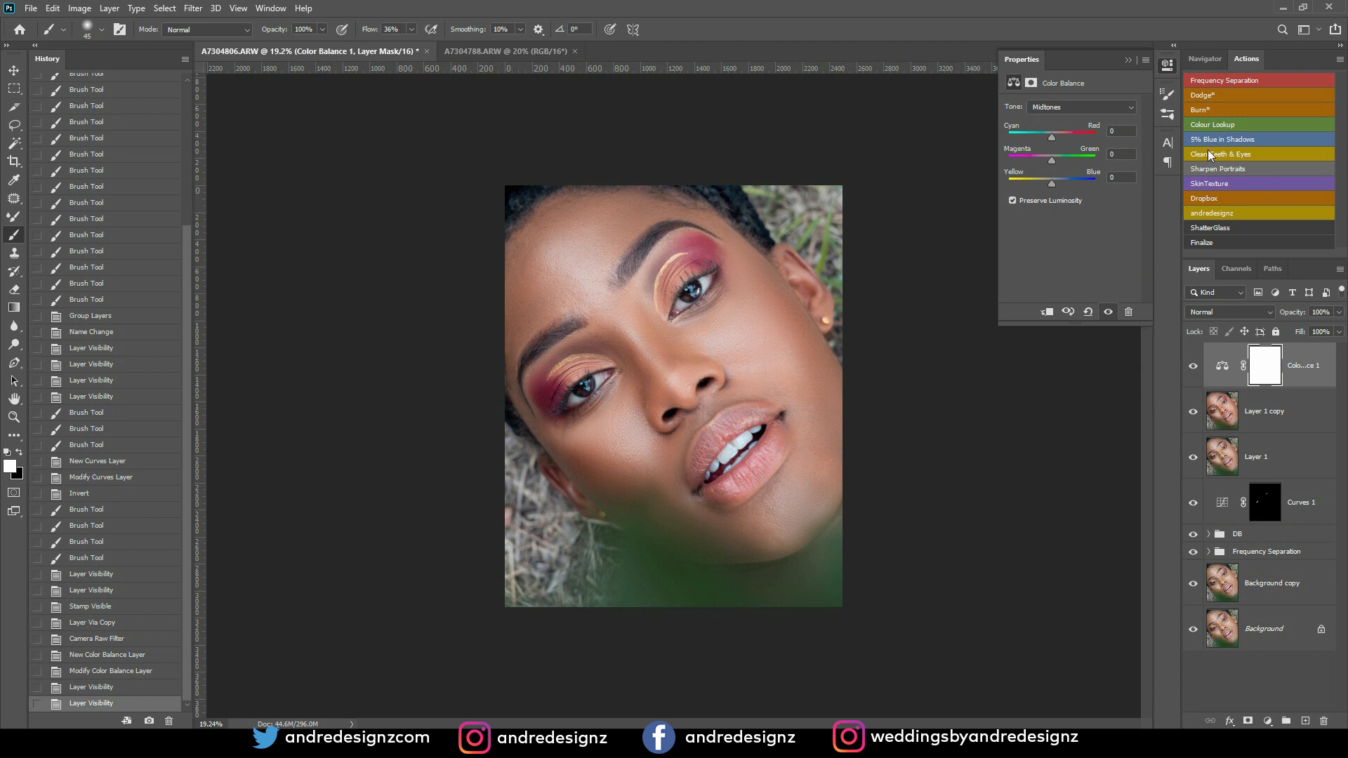
Step: Run the Colour Lookup action, reduce its layer to 8% opacity, and compare the image with and without it
{"action": "left_click", "coordinate": [1219, 122]}
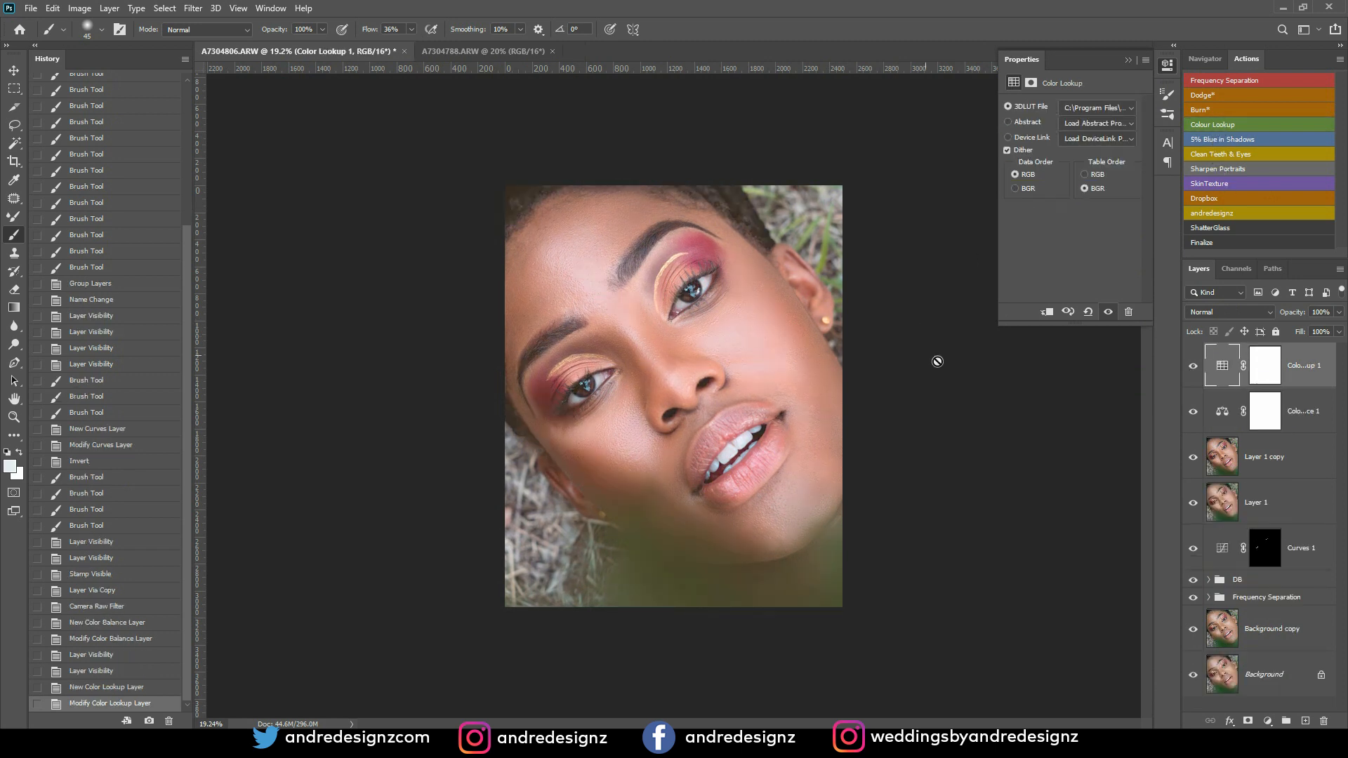
{"action": "left_click", "coordinate": [1339, 312]}
{"action": "left_click", "coordinate": [1278, 327]}
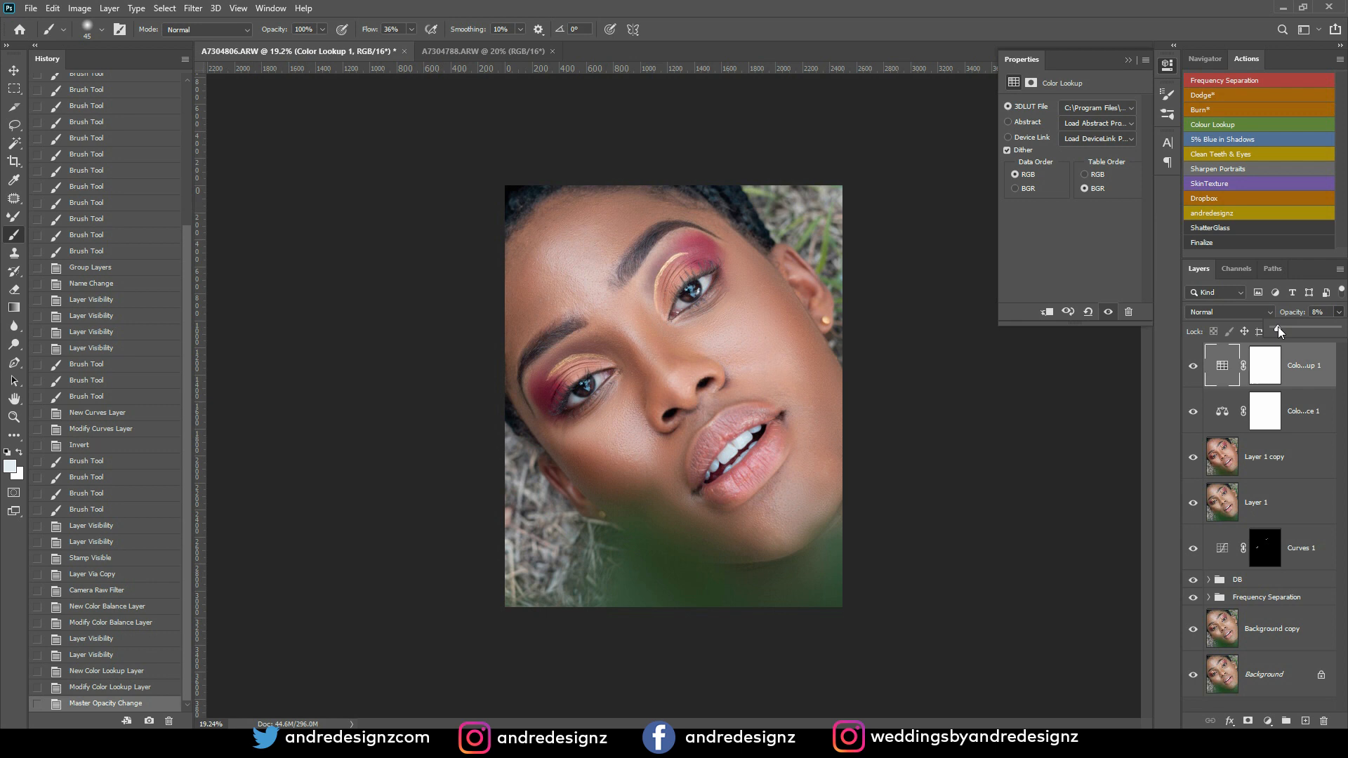
{"action": "left_click", "coordinate": [1193, 365]}
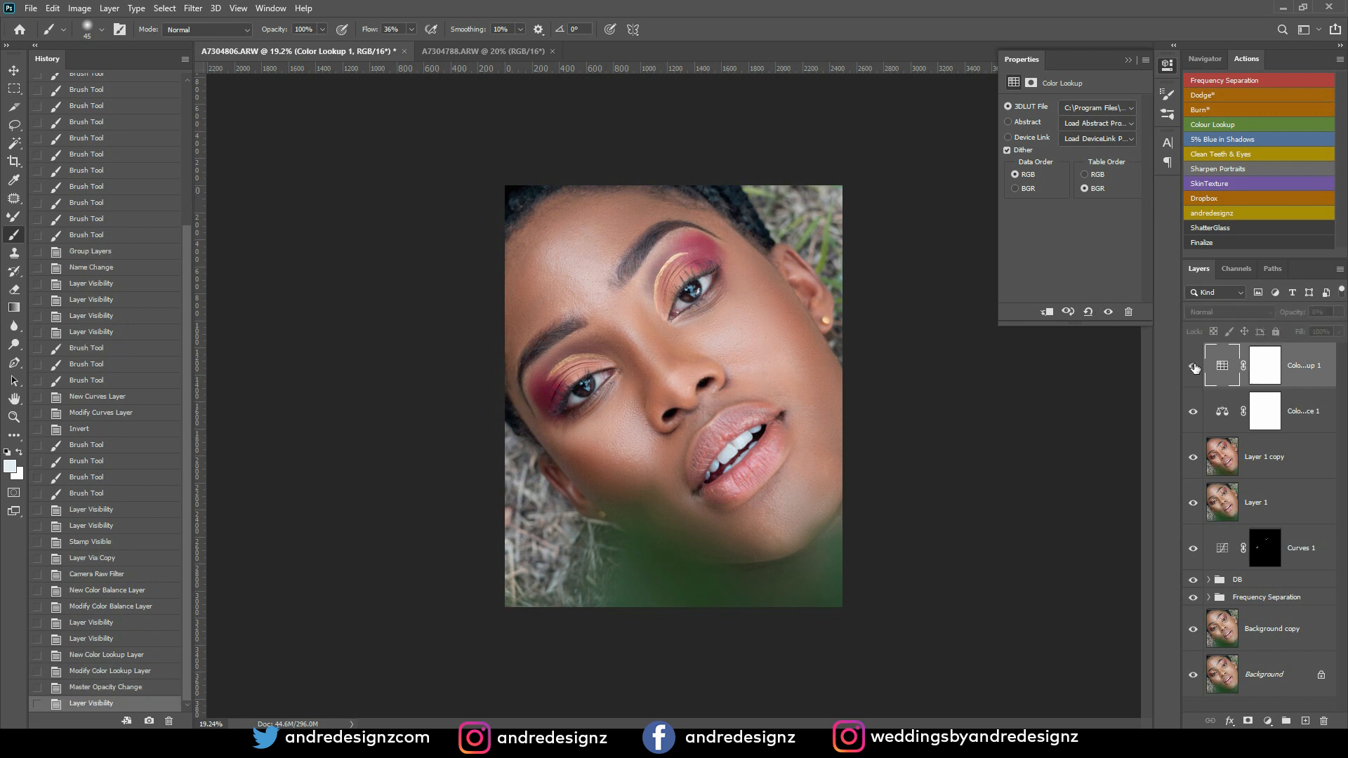
{"action": "left_click", "coordinate": [1193, 366]}
{"action": "left_click", "coordinate": [1193, 366]}
{"action": "left_click", "coordinate": [1193, 365]}
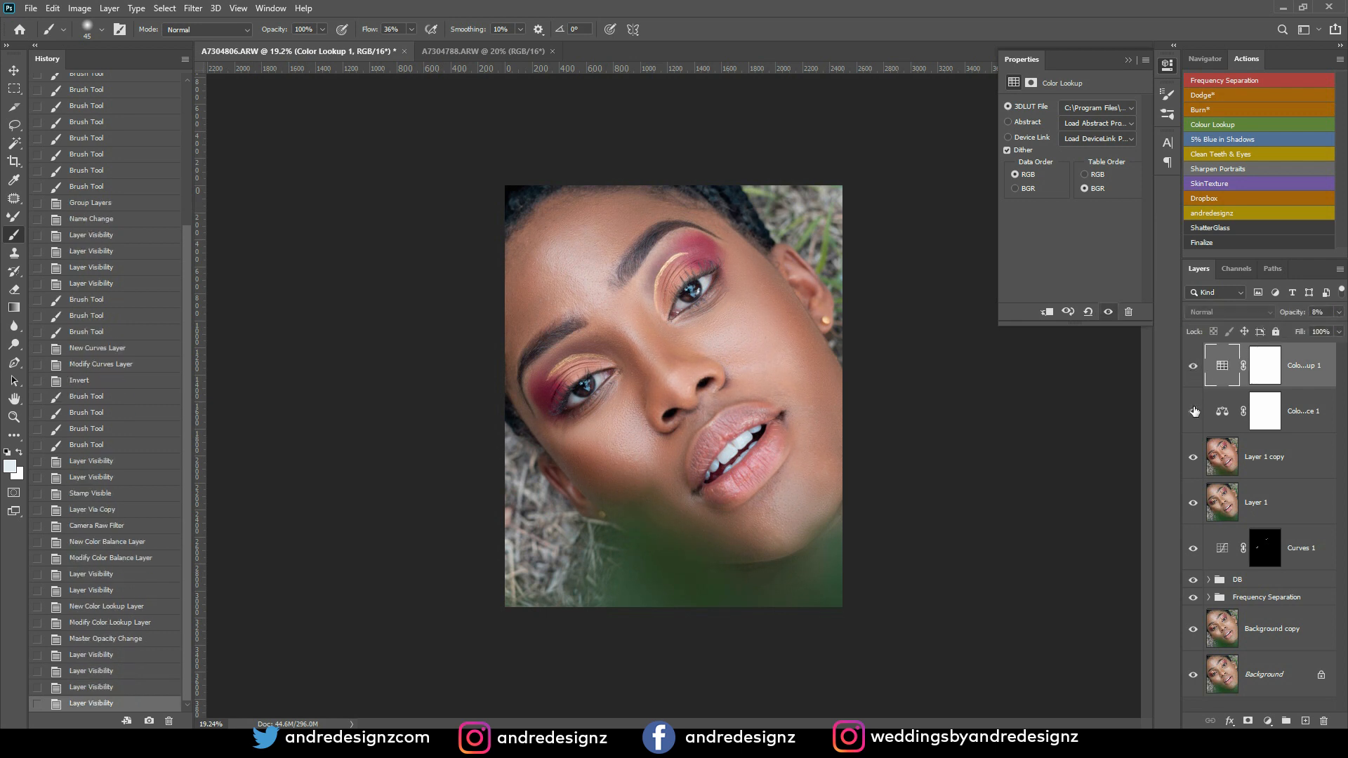
Step: Add a Curves adjustment layer above the Color Lookup layer and slightly lower the midtones of its RGB curve
{"action": "left_click", "coordinate": [1267, 721]}
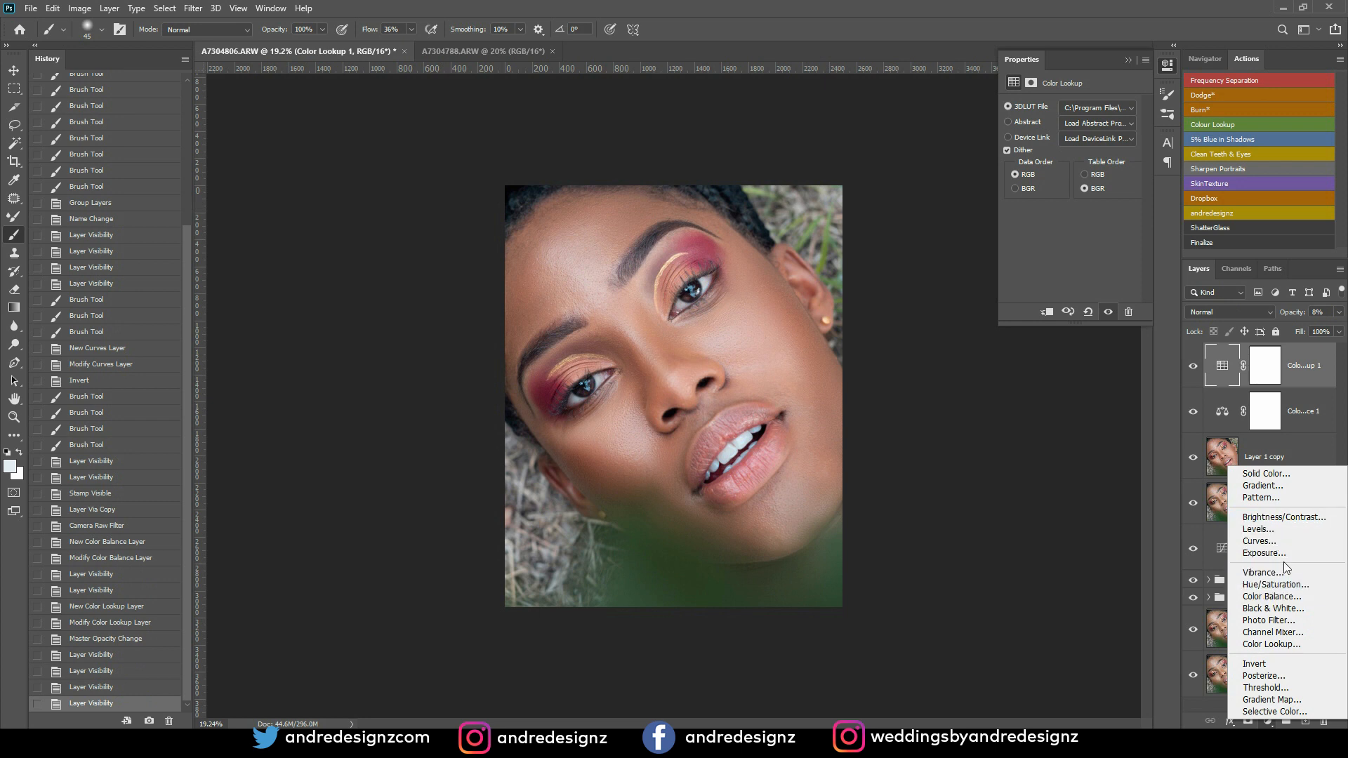
{"action": "left_click", "coordinate": [1283, 539]}
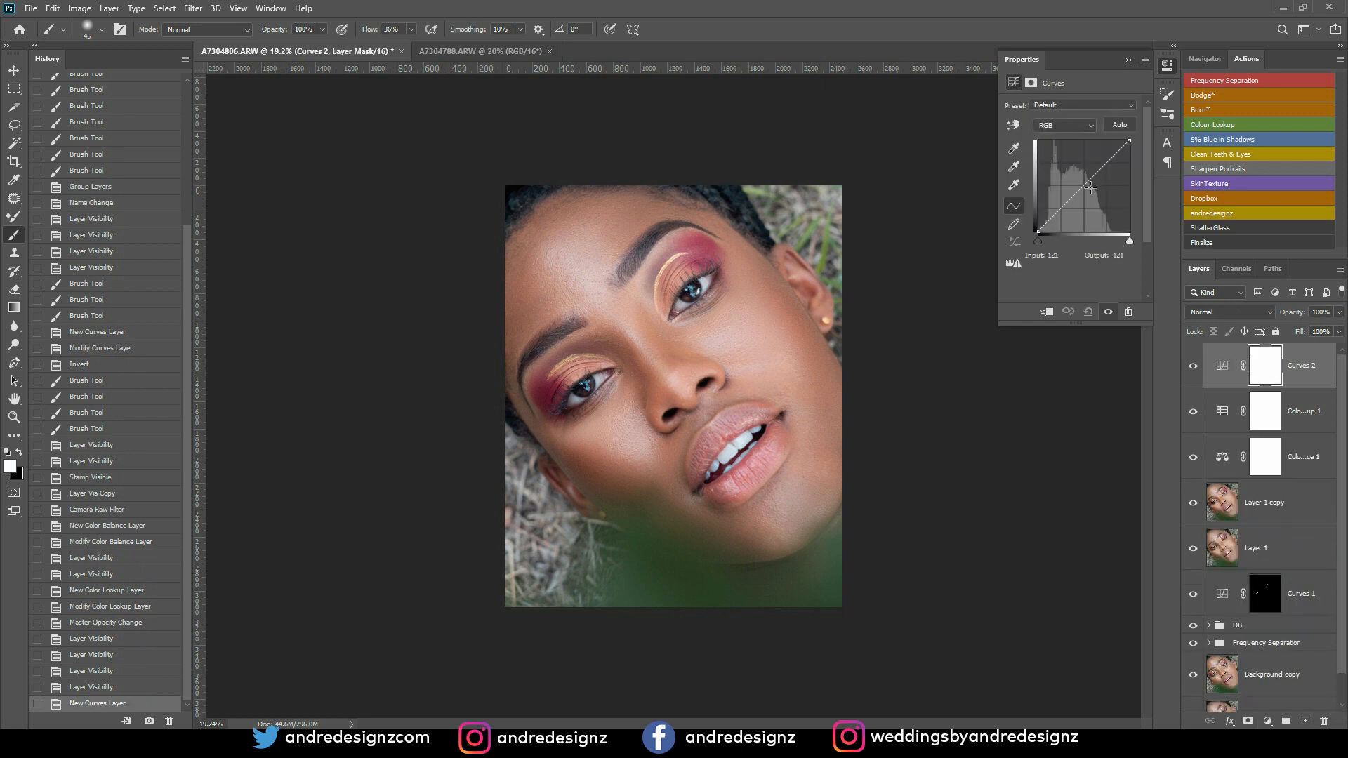
{"action": "left_click_drag", "start_coordinate": [1087, 182], "coordinate": [1087, 185]}
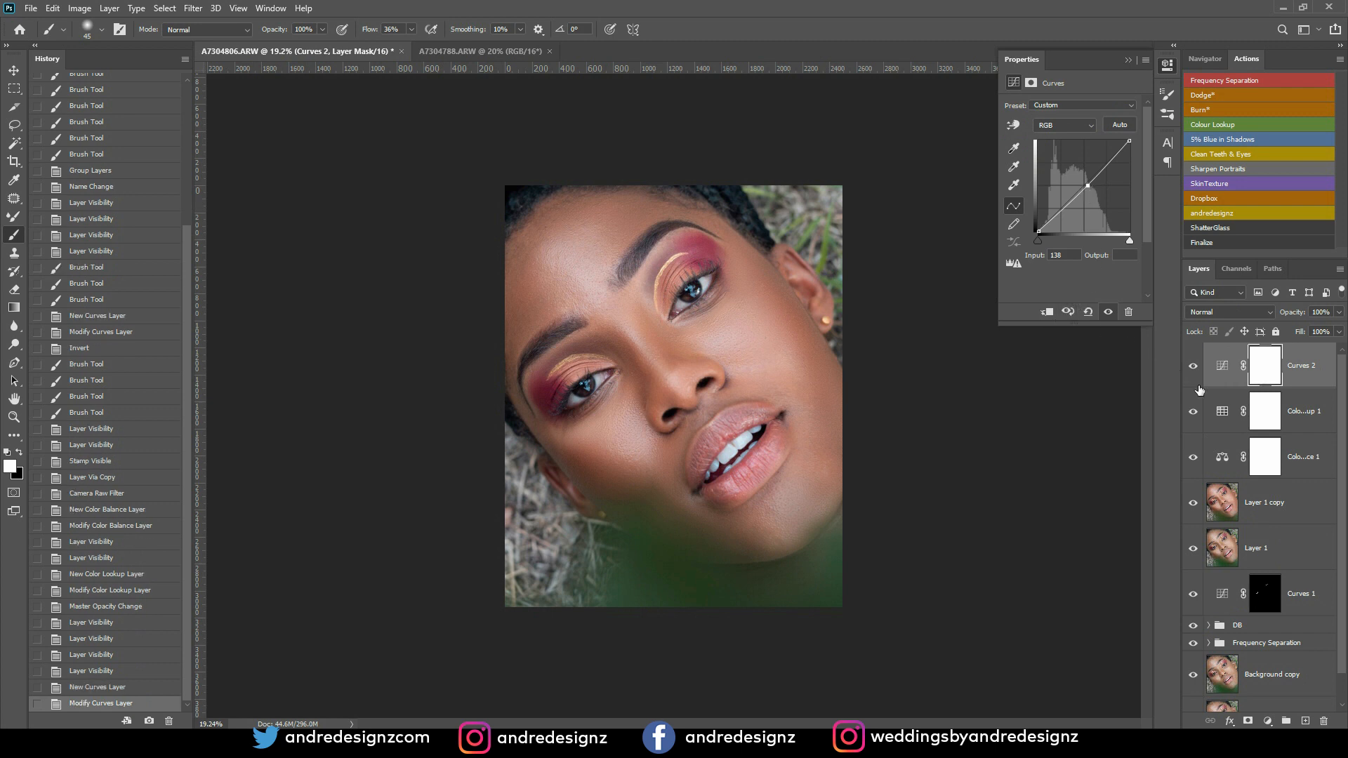
{"action": "left_click", "coordinate": [1223, 365]}
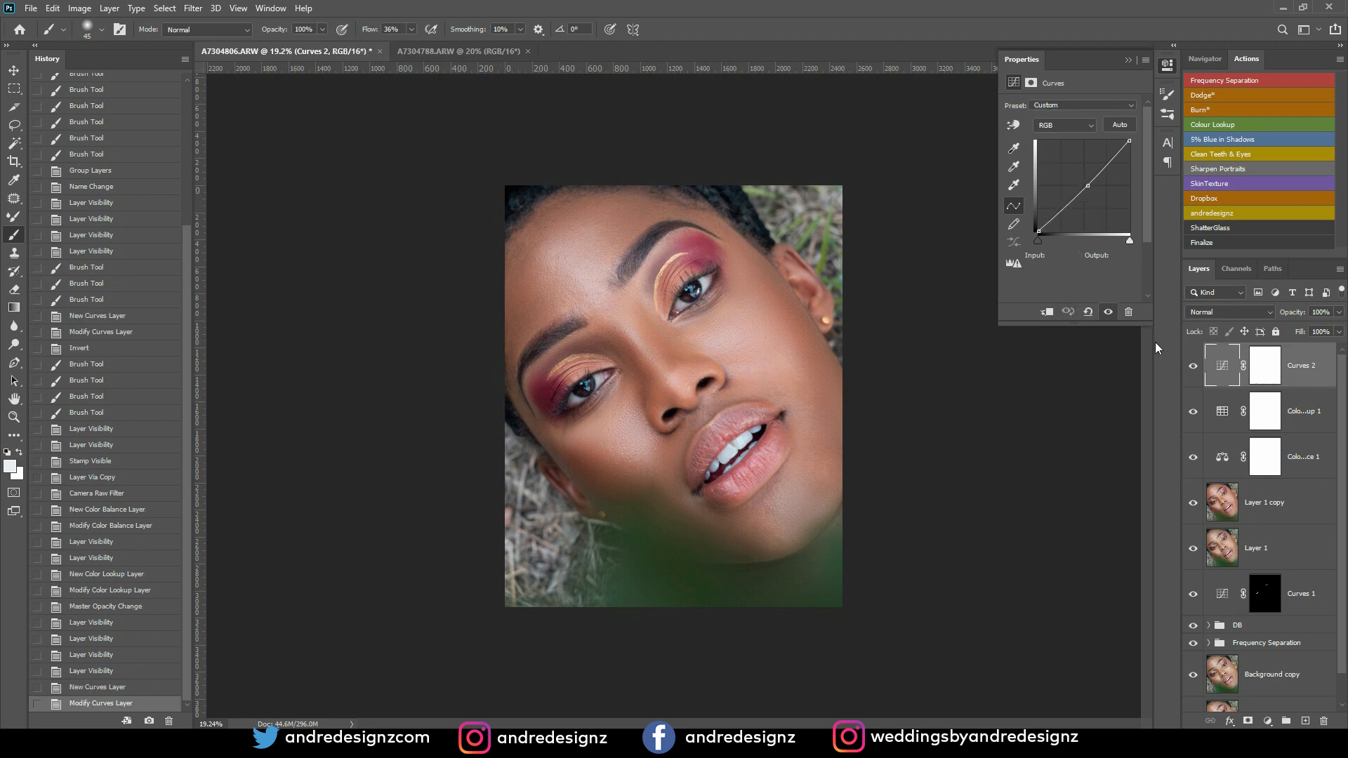
{"action": "left_click", "coordinate": [1128, 62]}
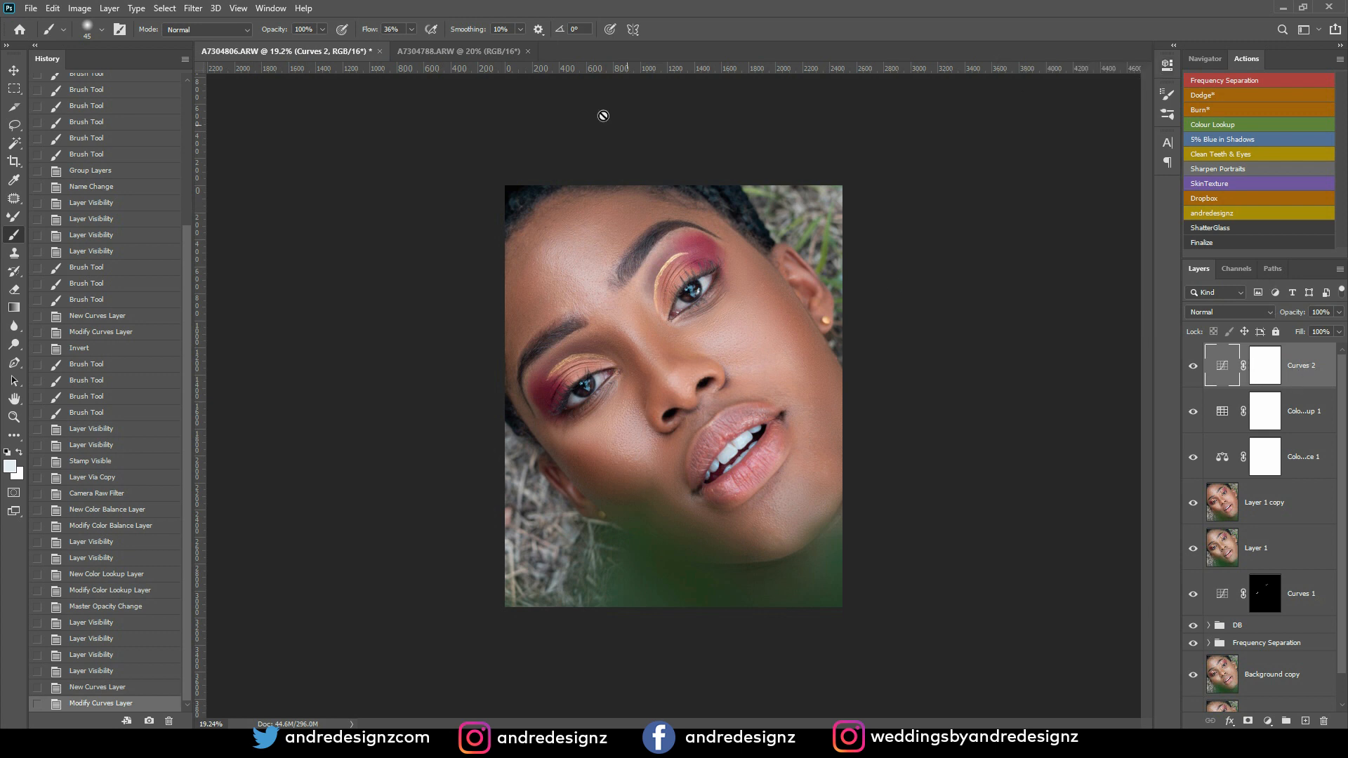
Step: Duplicate the A7304806.ARW document as A7304806 copy with all its layers and dock the copy with the other documents
{"action": "left_click_drag", "start_coordinate": [358, 52], "coordinate": [375, 116]}
{"action": "right_click", "coordinate": [375, 116]}
{"action": "left_click", "coordinate": [411, 125]}
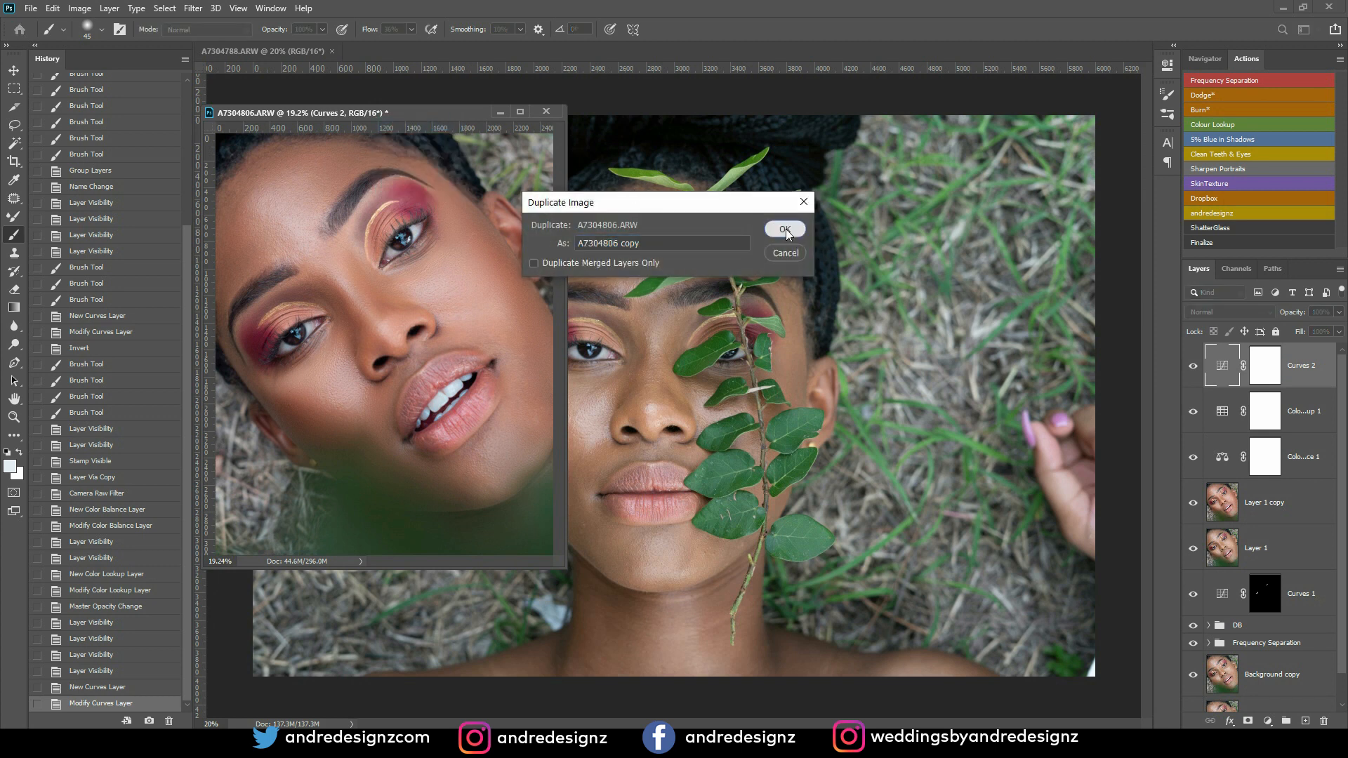
{"action": "left_click", "coordinate": [784, 230]}
{"action": "left_click_drag", "start_coordinate": [418, 115], "coordinate": [464, 58]}
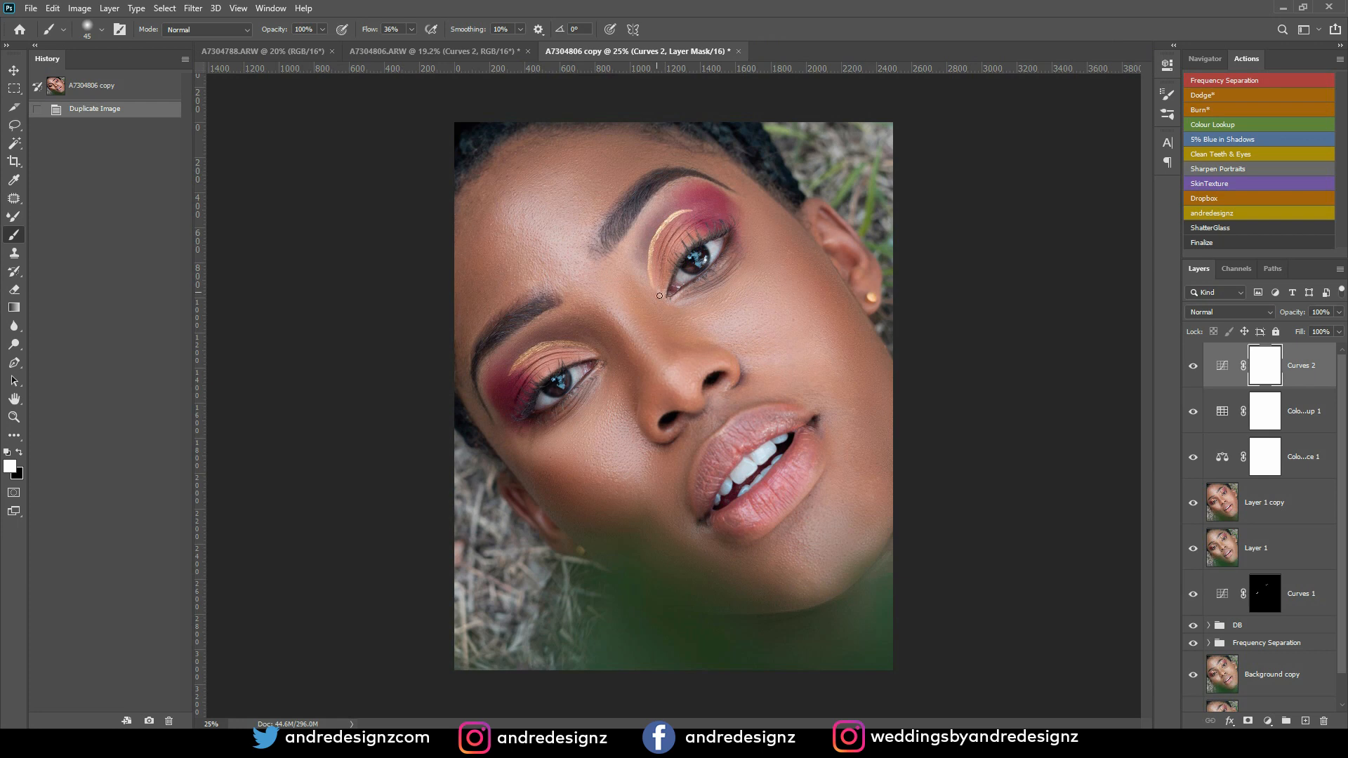
Step: Arrange A7304806.ARW and its copy side by side in a 2-up Vertical layout
{"action": "left_click", "coordinate": [419, 54]}
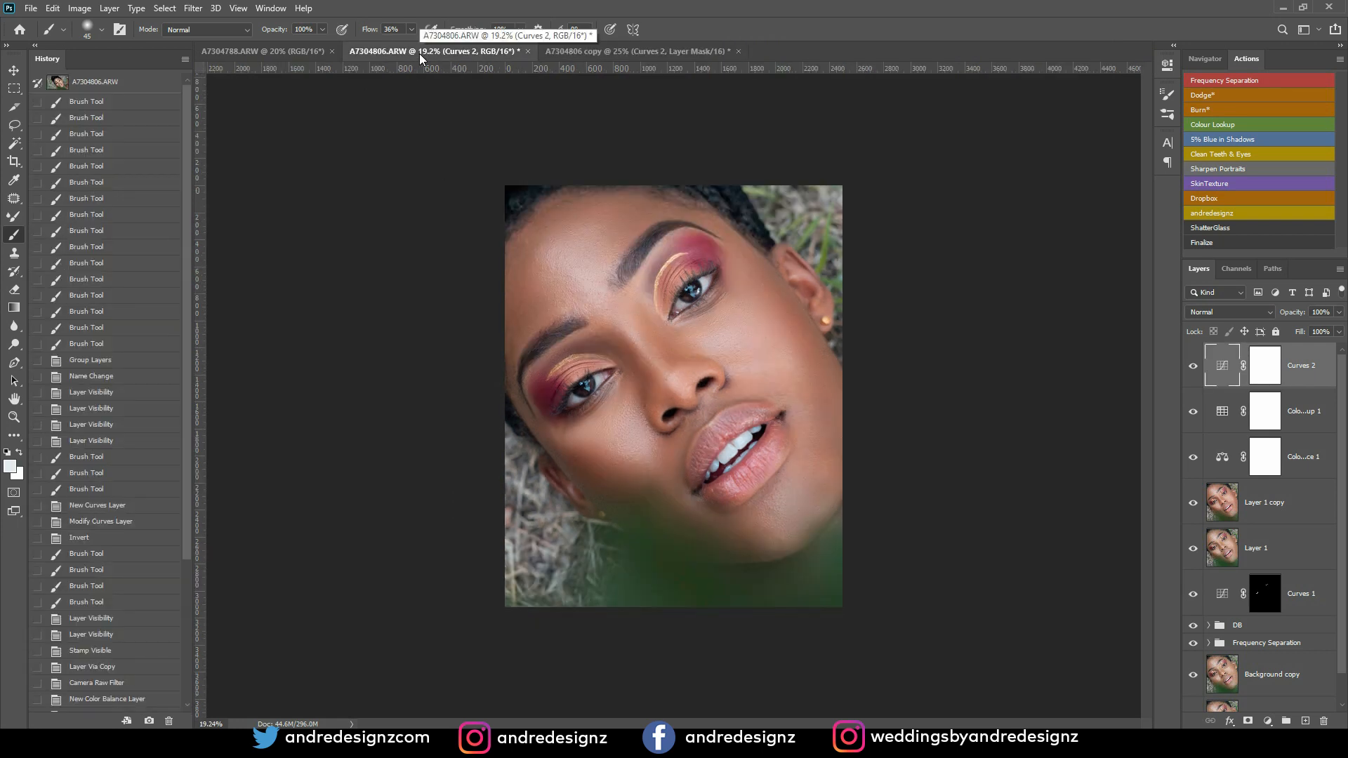
{"action": "left_click", "coordinate": [271, 8]}
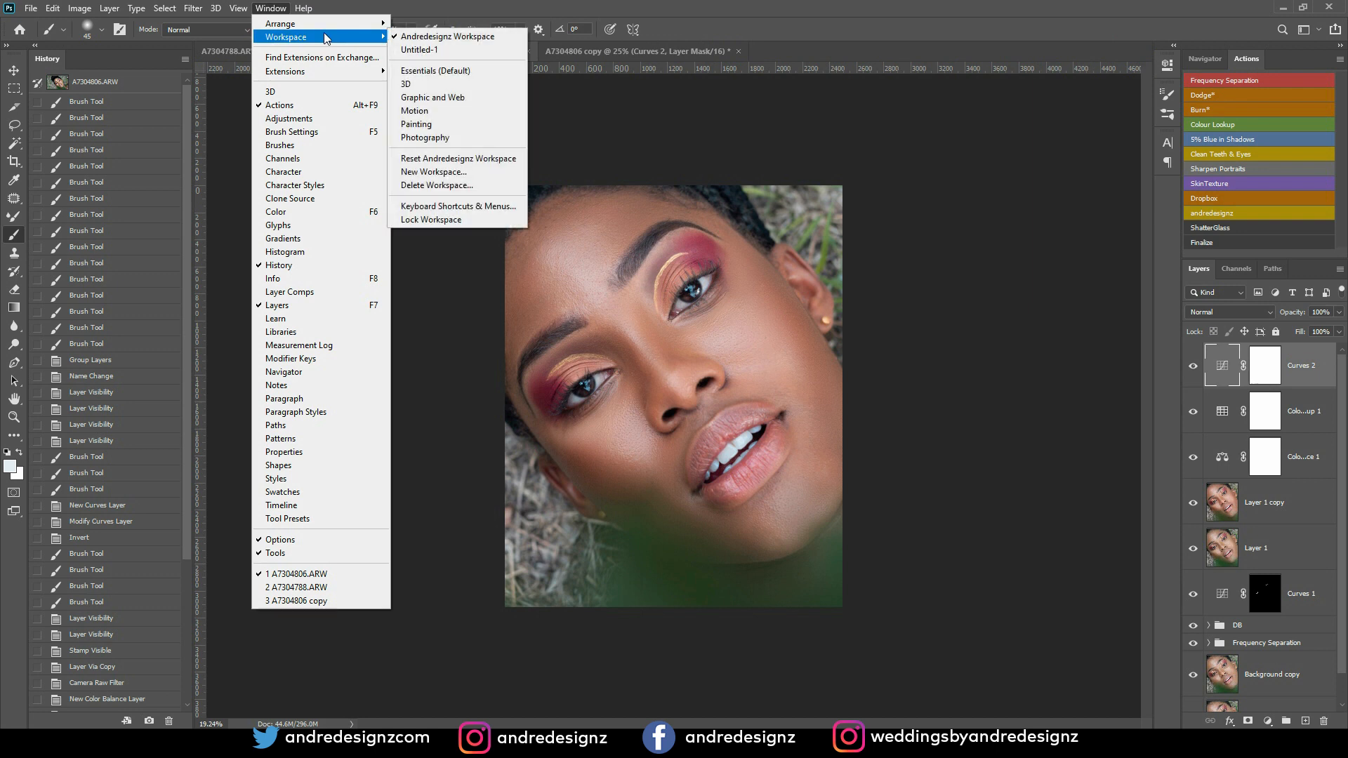
{"action": "mouse_move", "coordinate": [285, 26]}
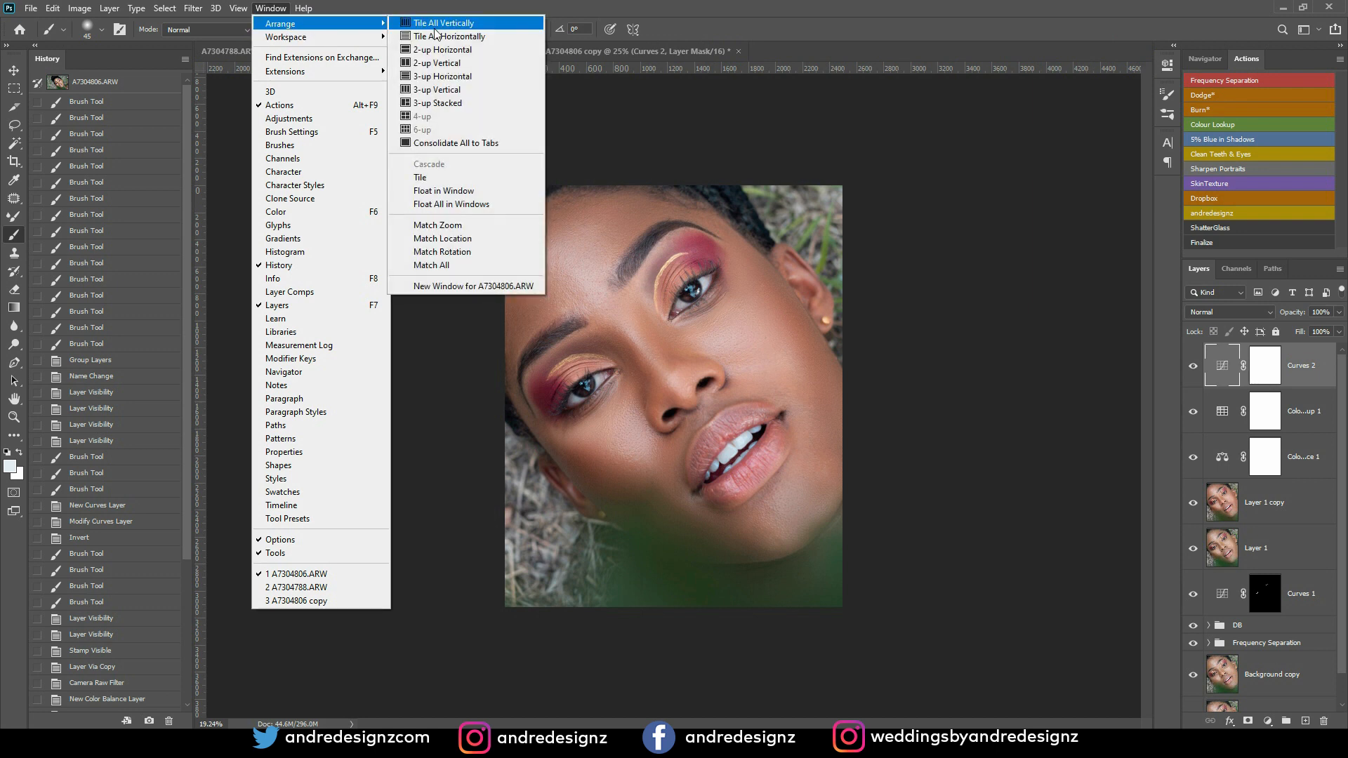
{"action": "left_click", "coordinate": [452, 64]}
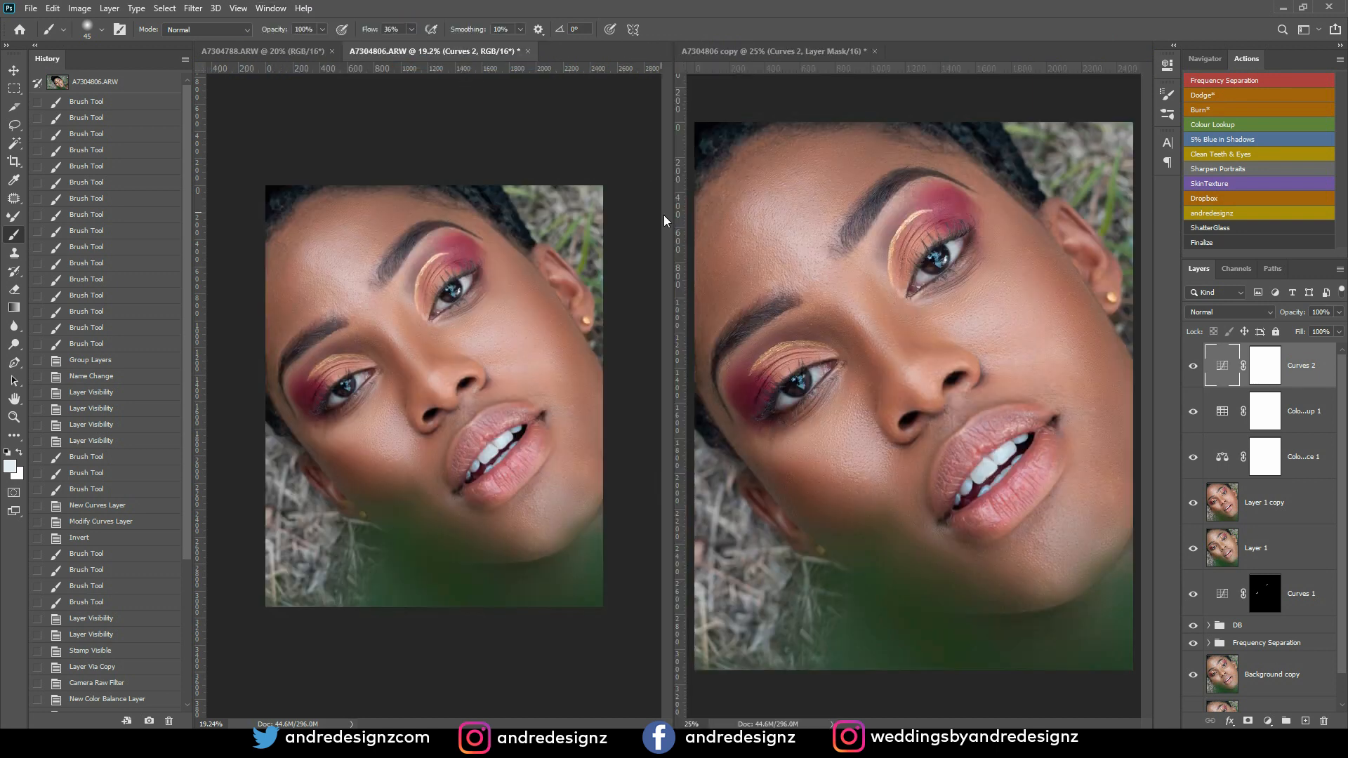
Step: Match the magnification of A7304806.ARW and its copy at 24.8% so both full faces can be compared
{"action": "left_click", "coordinate": [764, 49]}
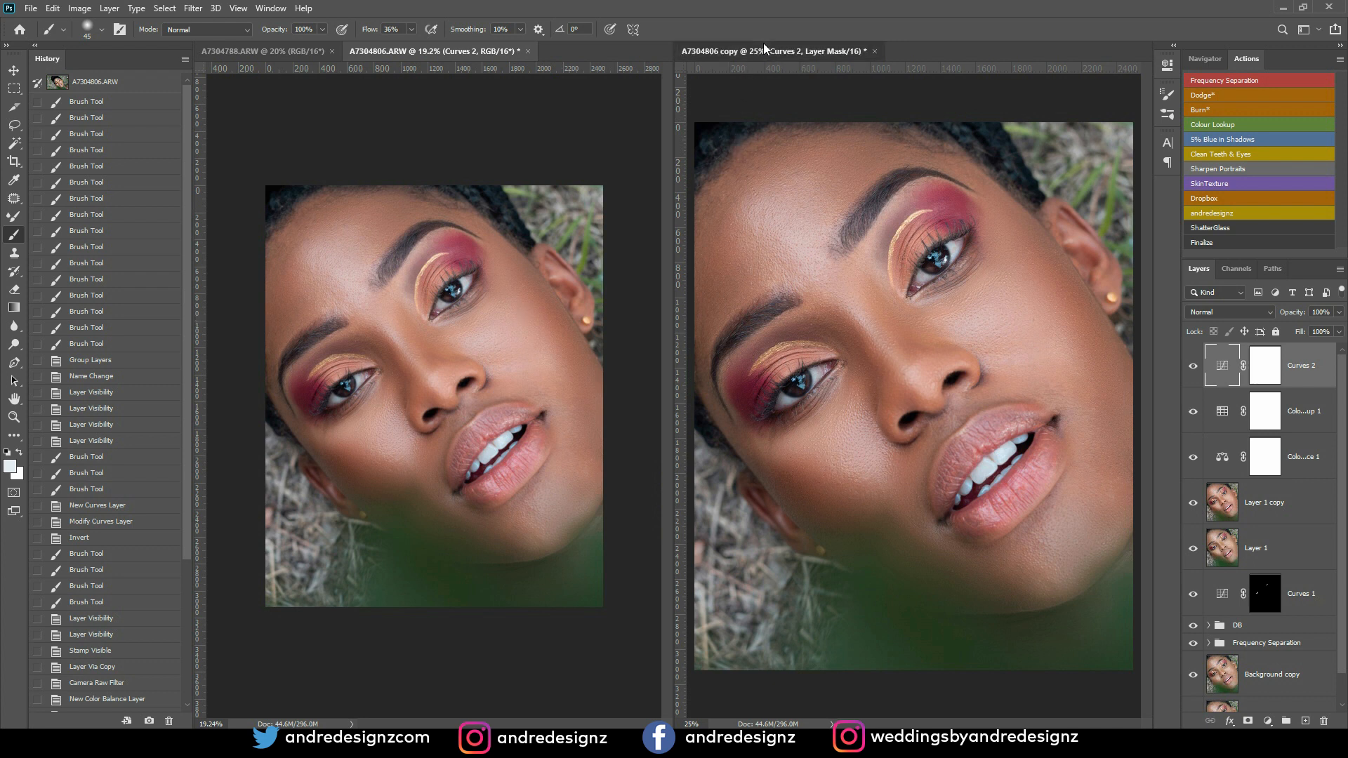
{"action": "left_click", "coordinate": [271, 7]}
{"action": "mouse_move", "coordinate": [238, 8]}
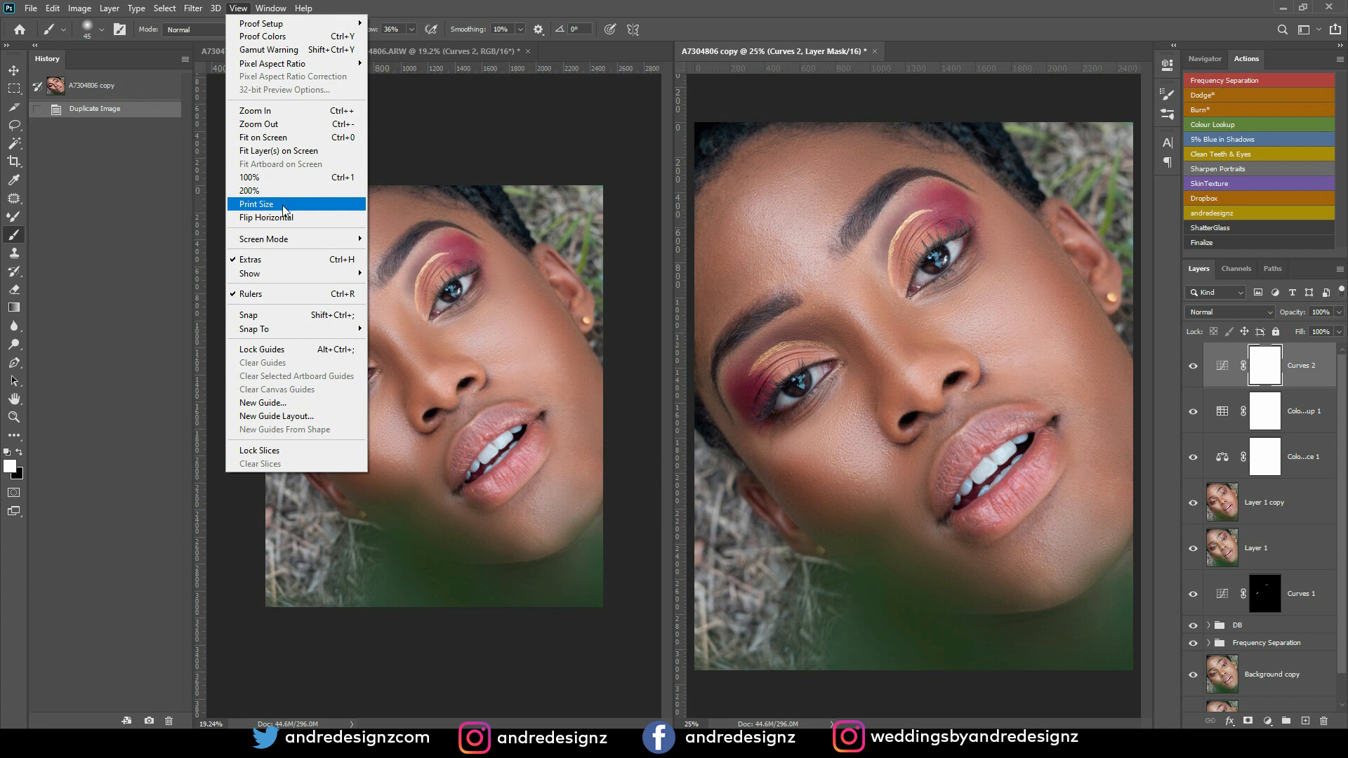
{"action": "left_click", "coordinate": [280, 180]}
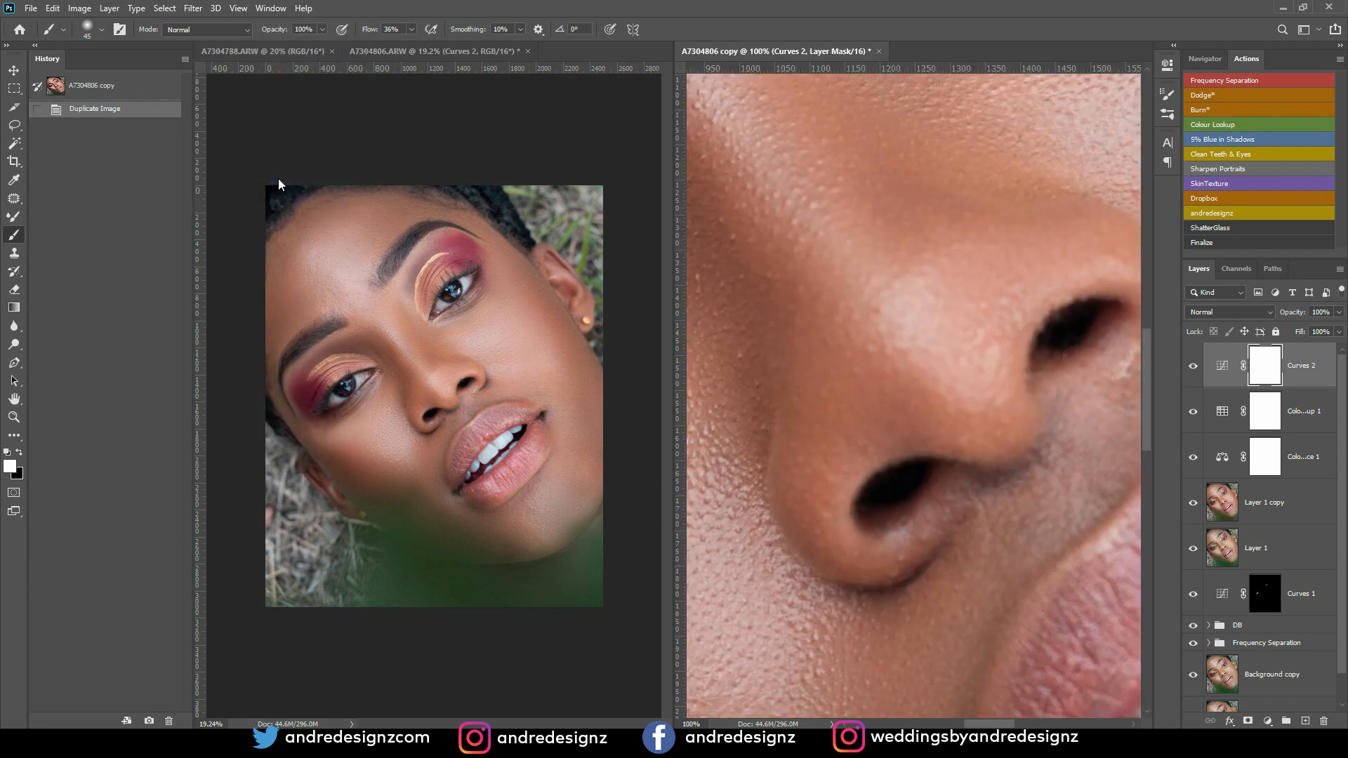
{"action": "left_click", "coordinate": [238, 7]}
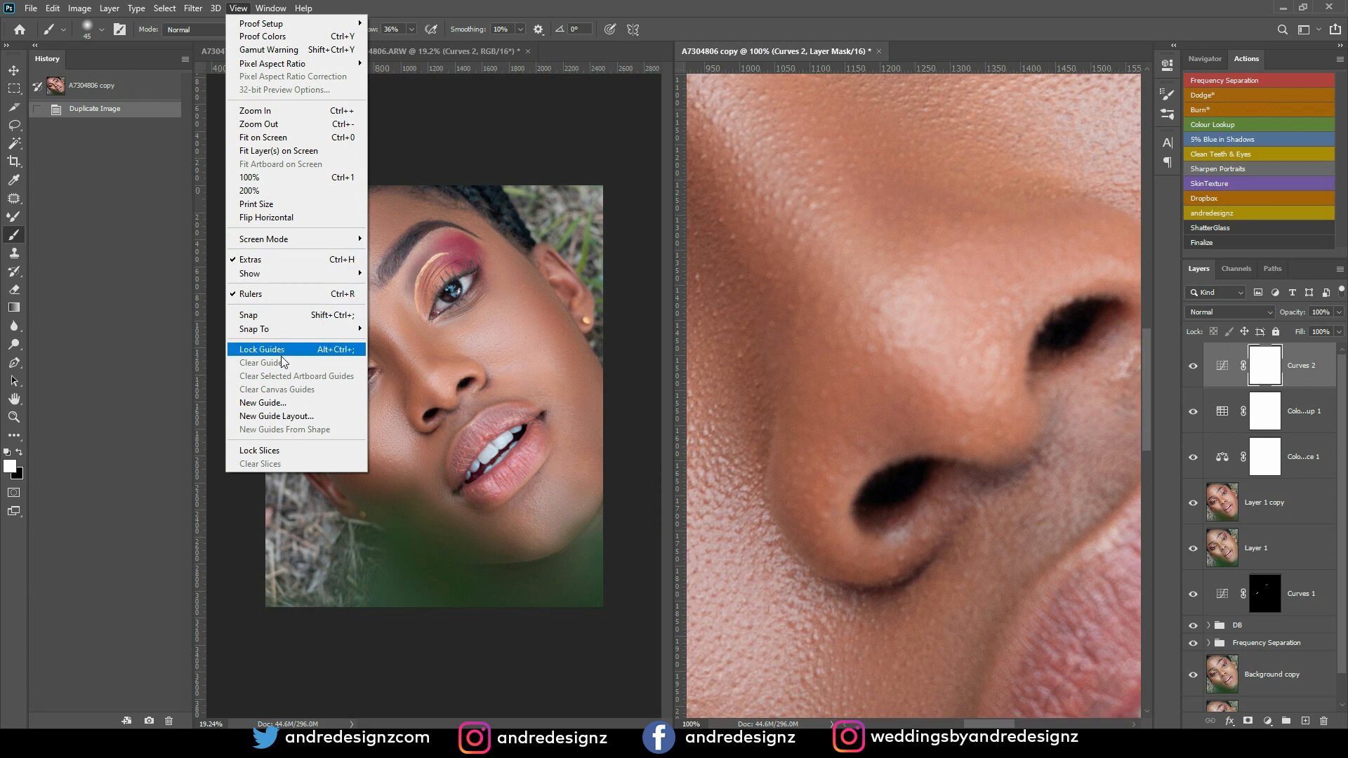
{"action": "left_click", "coordinate": [278, 209]}
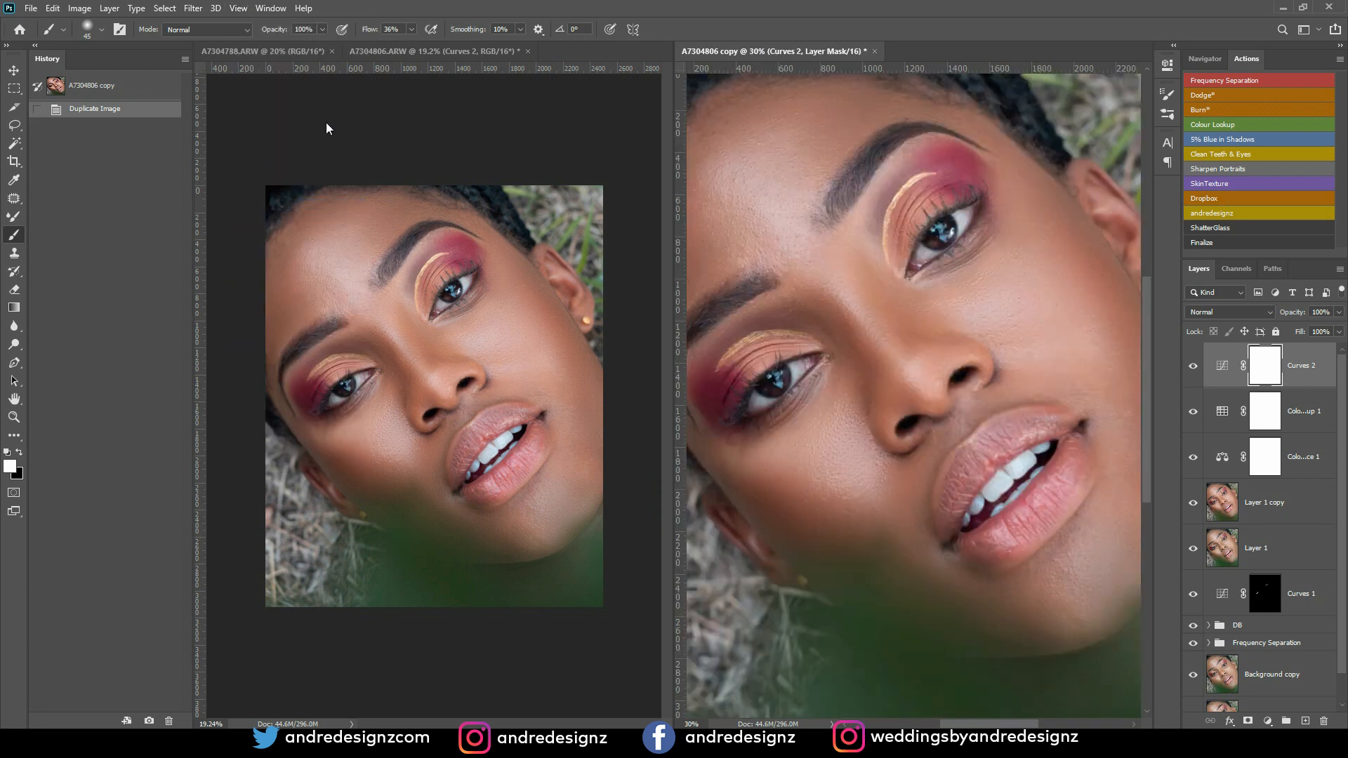
{"action": "left_click", "coordinate": [373, 51]}
{"action": "left_click", "coordinate": [239, 8]}
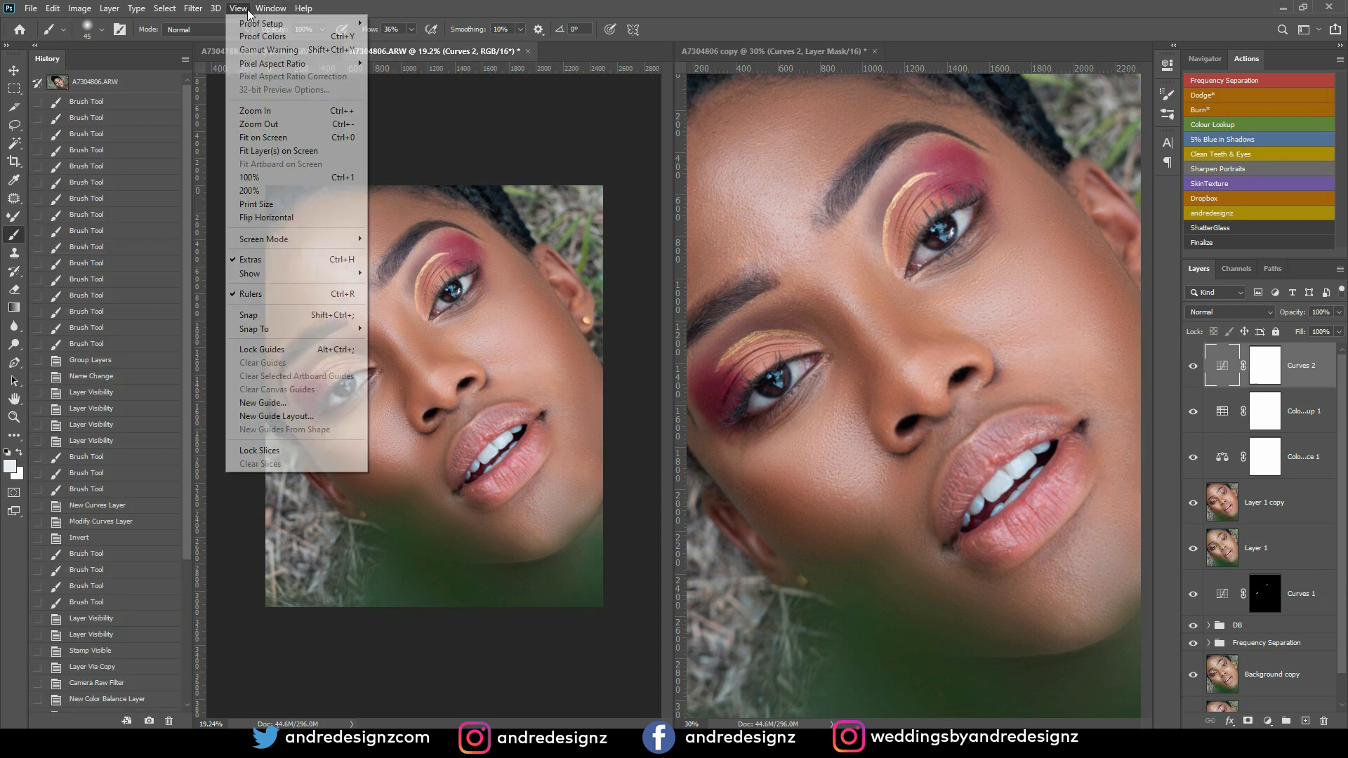
{"action": "left_click", "coordinate": [280, 204]}
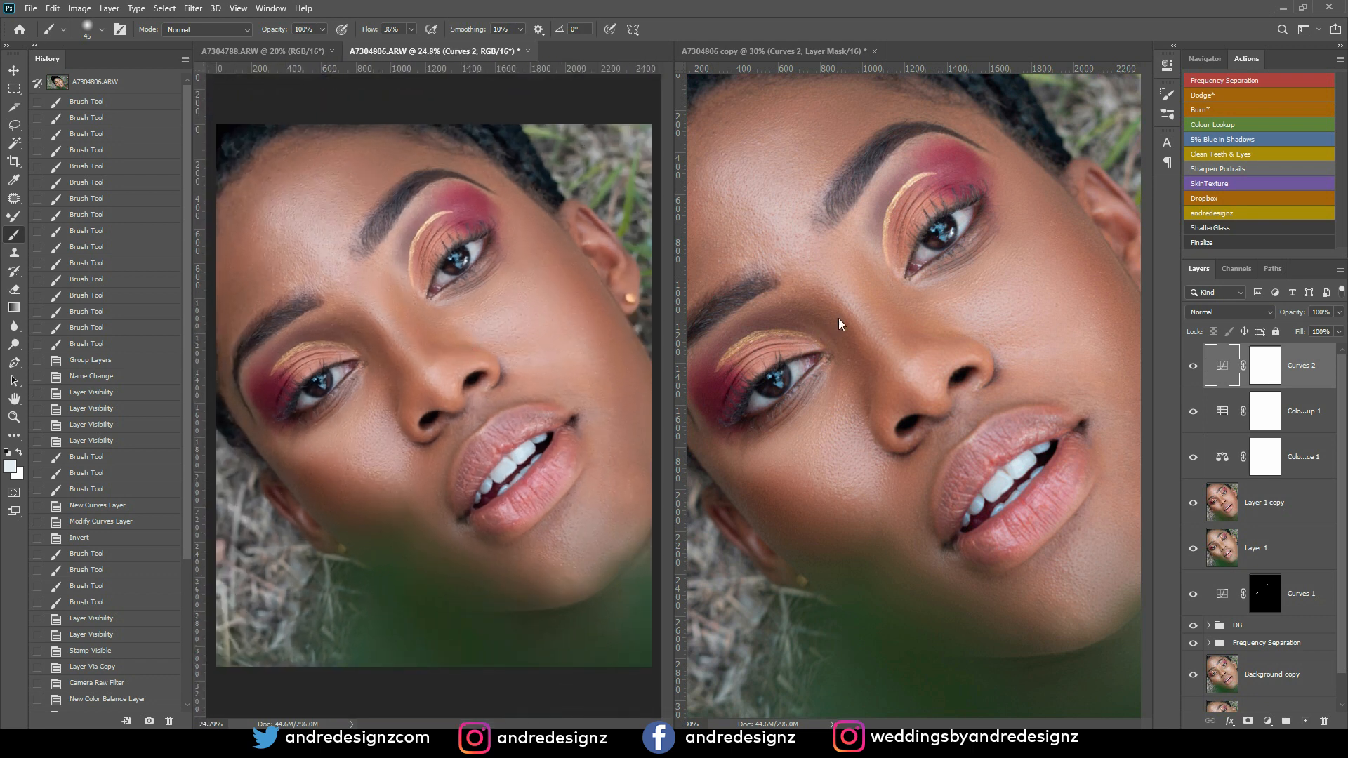
{"action": "left_click", "coordinate": [837, 319]}
{"action": "scroll", "coordinate": [833, 322], "scroll_direction": "down", "scroll_amount": 3}
{"action": "scroll", "coordinate": [833, 323], "scroll_direction": "up", "scroll_amount": 1}
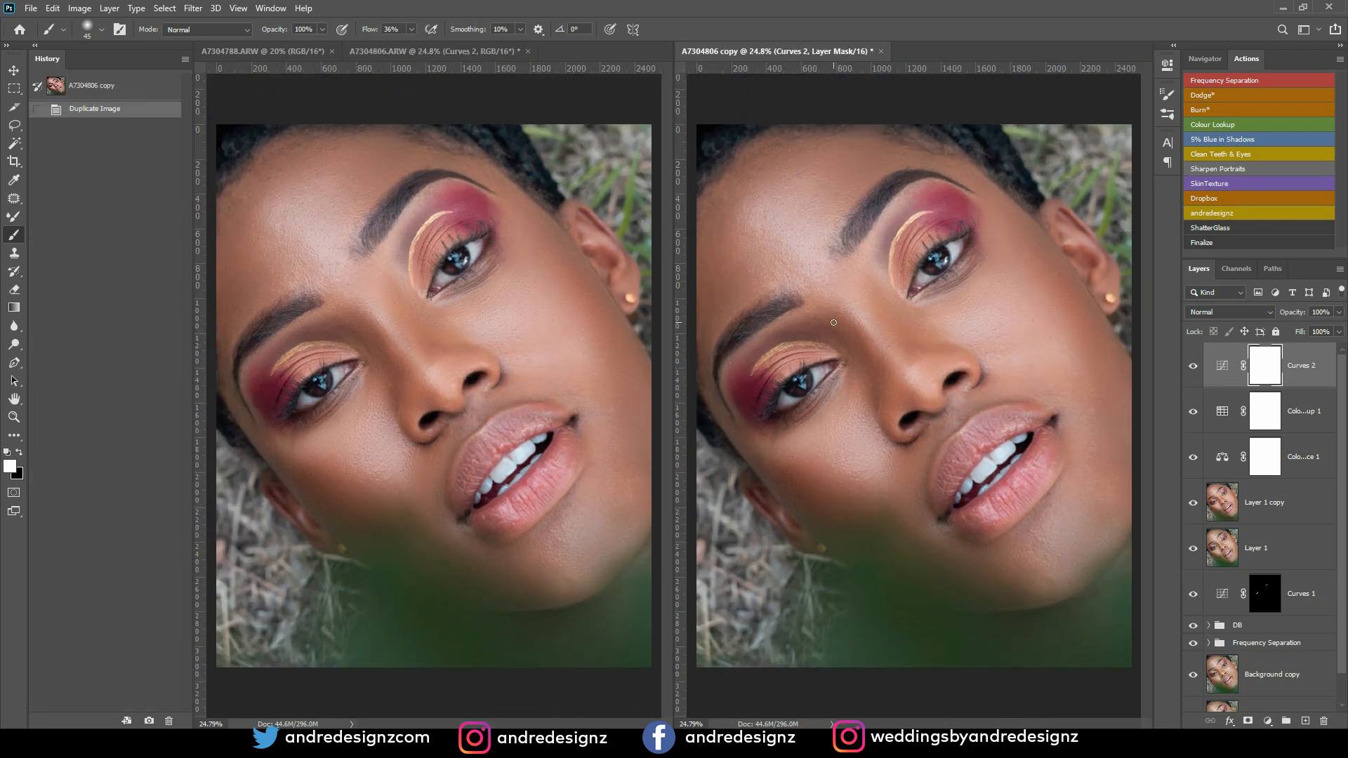
Step: Show only the Background layer in A7304806.ARW to compare it with the retouched copy, and restore all layers
{"action": "left_click", "coordinate": [403, 52]}
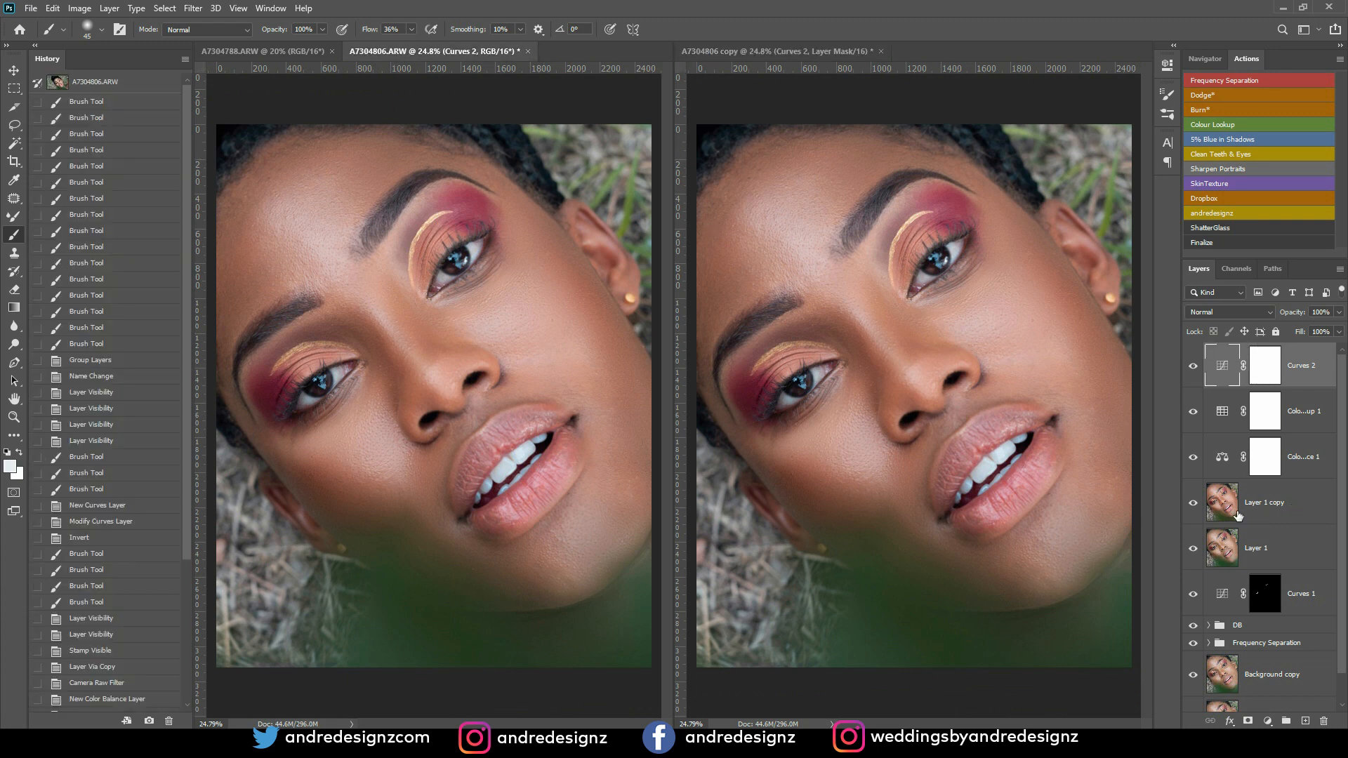
{"action": "scroll", "coordinate": [1252, 523], "scroll_direction": "down", "scroll_amount": 1}
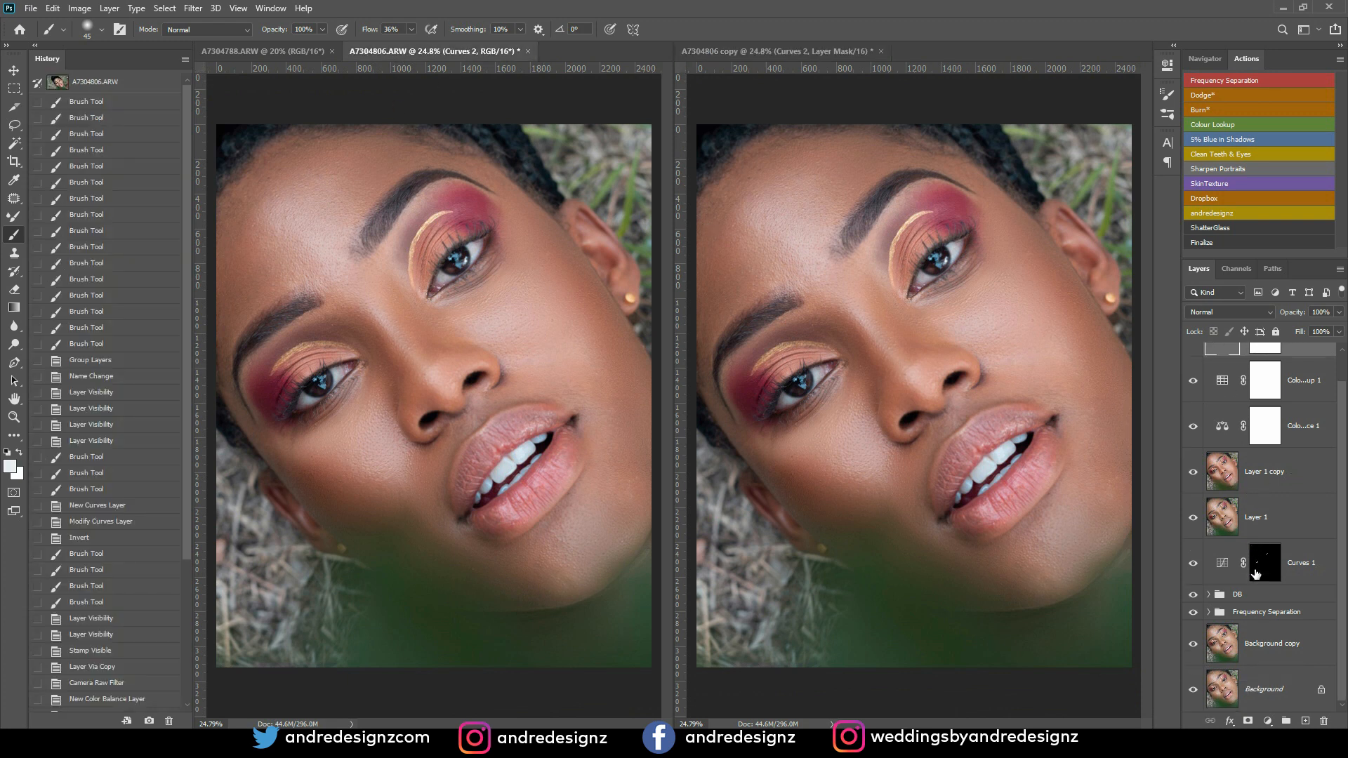
{"action": "left_click", "coordinate": [1193, 690]}
{"action": "left_click", "coordinate": [1193, 690]}
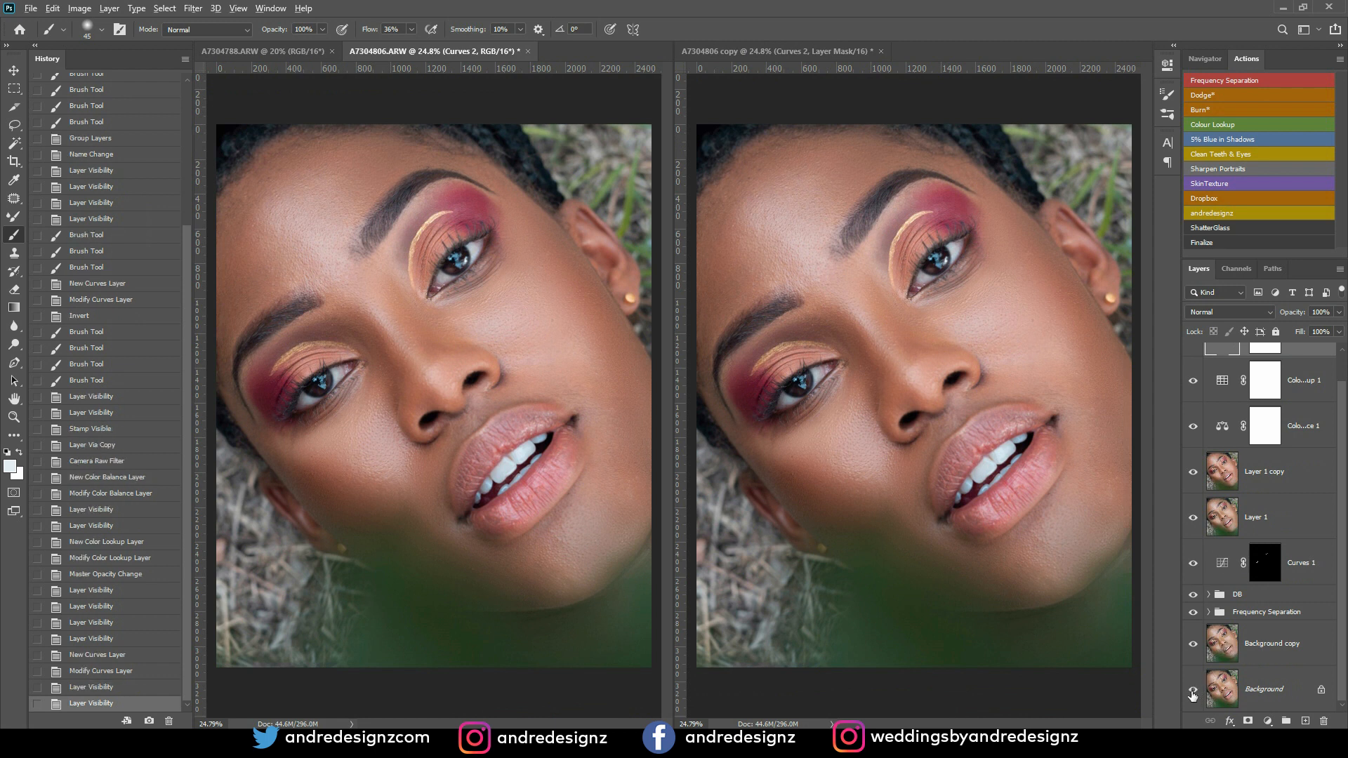
{"action": "left_click", "coordinate": [1194, 690], "text": "alt"}
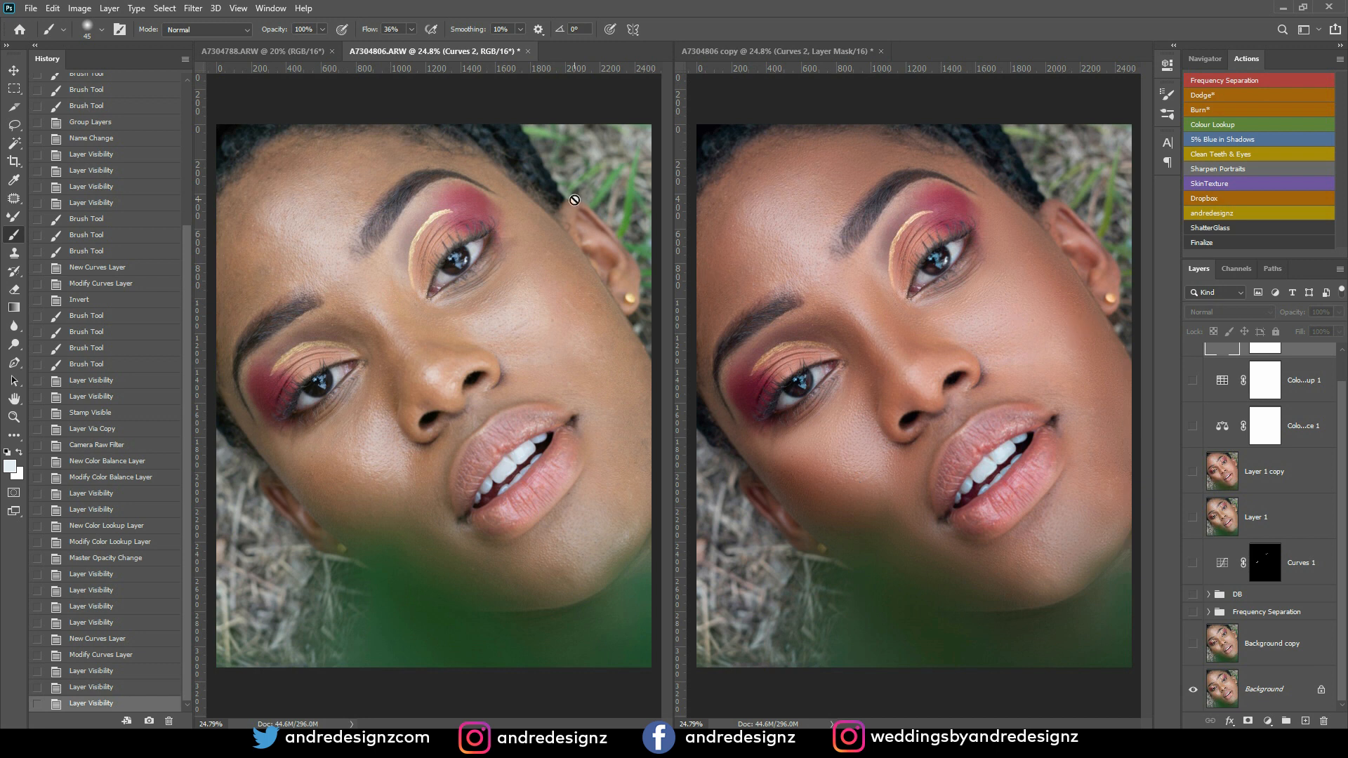
{"action": "left_click", "coordinate": [1192, 690], "text": "alt"}
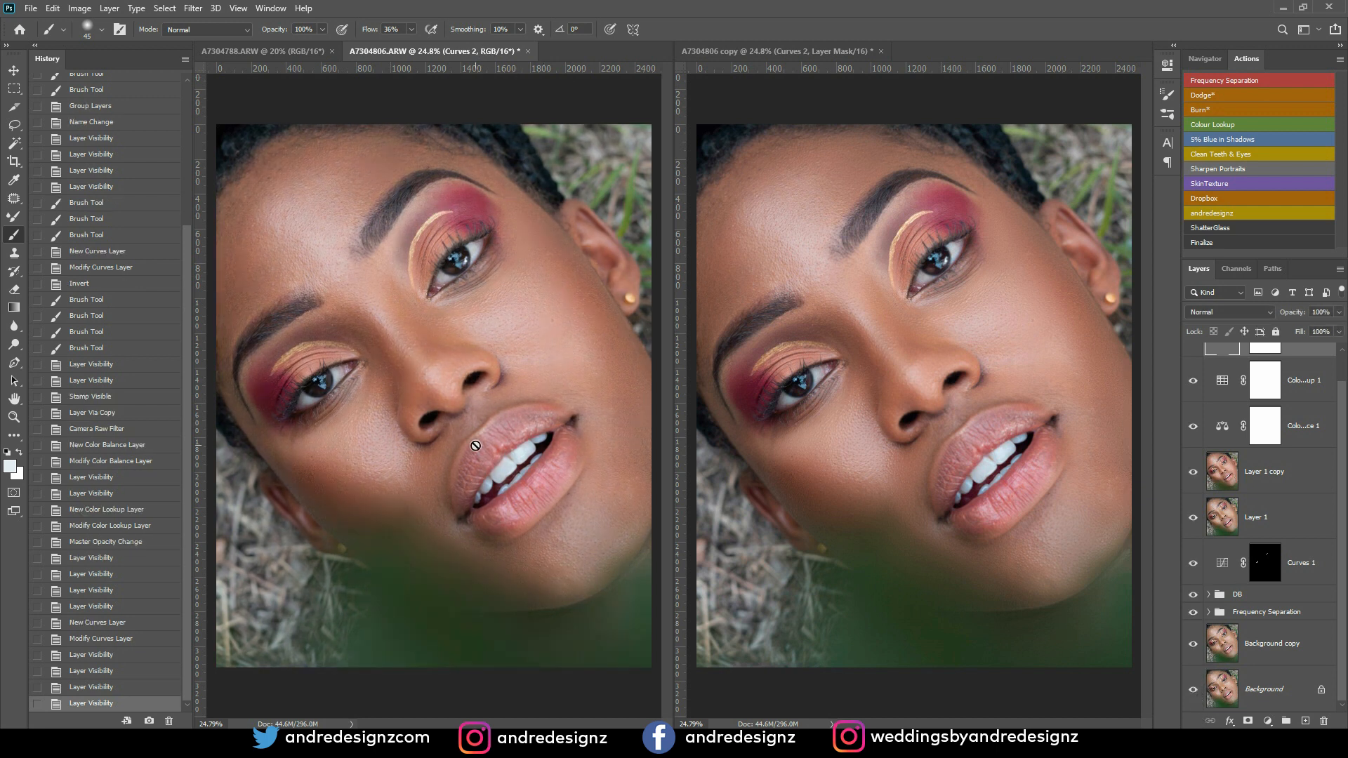
Step: Stamp all visible layers of A7304806.ARW into a new layer above Curves 2 for retouching with the Patch tool
{"action": "scroll", "coordinate": [492, 515], "scroll_direction": "up", "scroll_amount": 8}
{"action": "key", "text": "j"}
{"action": "scroll", "coordinate": [1345, 423], "scroll_direction": "up", "scroll_amount": 1}
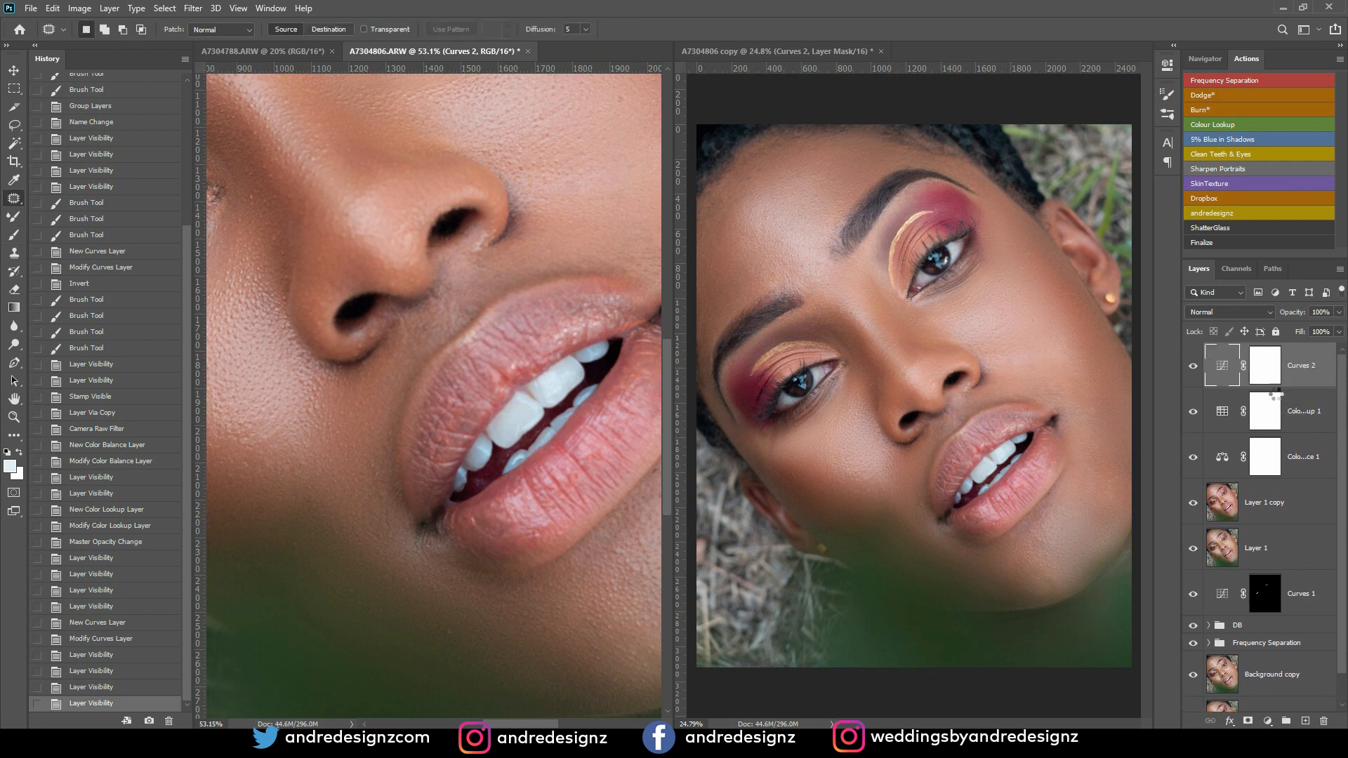
{"action": "key", "text": "ctrl+shift+alt+e"}
Step: Patch the flaws and creases along the lower lip on the stamped layer, deselecting after each patch
{"action": "mouse_move", "coordinate": [484, 522]}
{"action": "left_mouse_down"}
{"action": "mouse_move", "coordinate": [518, 529]}
{"action": "mouse_move", "coordinate": [499, 514]}
{"action": "mouse_move", "coordinate": [513, 526]}
{"action": "mouse_move", "coordinate": [533, 513]}
{"action": "mouse_move", "coordinate": [523, 548]}
{"action": "mouse_move", "coordinate": [484, 511]}
{"action": "left_mouse_up"}
{"action": "key", "text": "ctrl+d"}
{"action": "mouse_move", "coordinate": [484, 518]}
{"action": "left_mouse_down"}
{"action": "mouse_move", "coordinate": [490, 527]}
{"action": "mouse_move", "coordinate": [497, 502]}
{"action": "left_mouse_up"}
{"action": "key", "text": "ctrl+d"}
{"action": "mouse_move", "coordinate": [498, 504]}
{"action": "left_mouse_down"}
{"action": "mouse_move", "coordinate": [533, 542]}
{"action": "mouse_move", "coordinate": [533, 532]}
{"action": "left_mouse_up"}
{"action": "key", "text": "ctrl+d"}
{"action": "mouse_move", "coordinate": [536, 536]}
{"action": "left_mouse_down"}
{"action": "mouse_move", "coordinate": [568, 534]}
{"action": "mouse_move", "coordinate": [549, 538]}
{"action": "mouse_move", "coordinate": [616, 451]}
{"action": "left_mouse_up"}
{"action": "key", "text": "ctrl+d"}
{"action": "key", "text": "ctrl+d"}
{"action": "scroll", "coordinate": [618, 477], "scroll_direction": "up", "scroll_amount": 1}
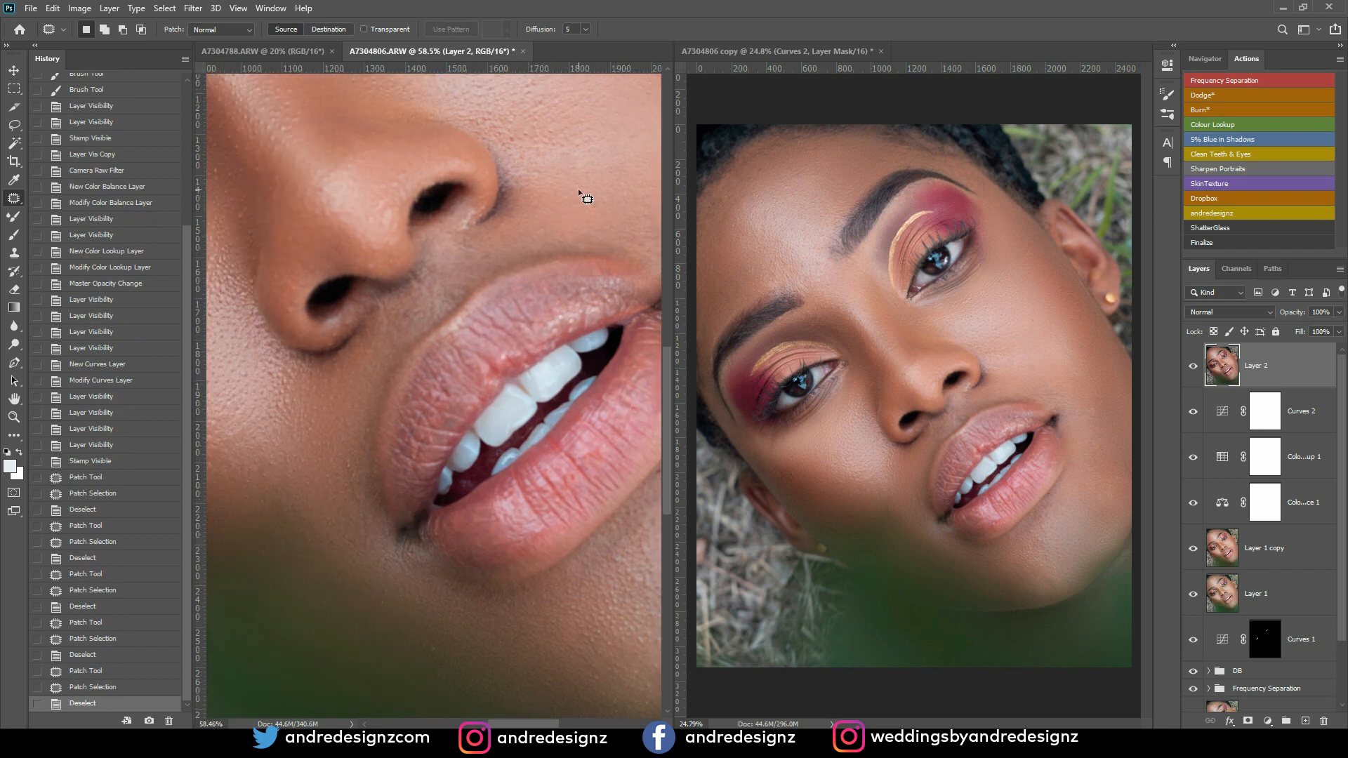
{"action": "mouse_move", "coordinate": [553, 437]}
{"action": "left_mouse_down"}
{"action": "mouse_move", "coordinate": [572, 482]}
{"action": "mouse_move", "coordinate": [596, 466]}
{"action": "mouse_move", "coordinate": [614, 476]}
{"action": "mouse_move", "coordinate": [571, 464]}
{"action": "mouse_move", "coordinate": [582, 486]}
{"action": "left_mouse_up"}
{"action": "key", "text": "ctrl+d"}
{"action": "key", "text": "ctrl+d"}
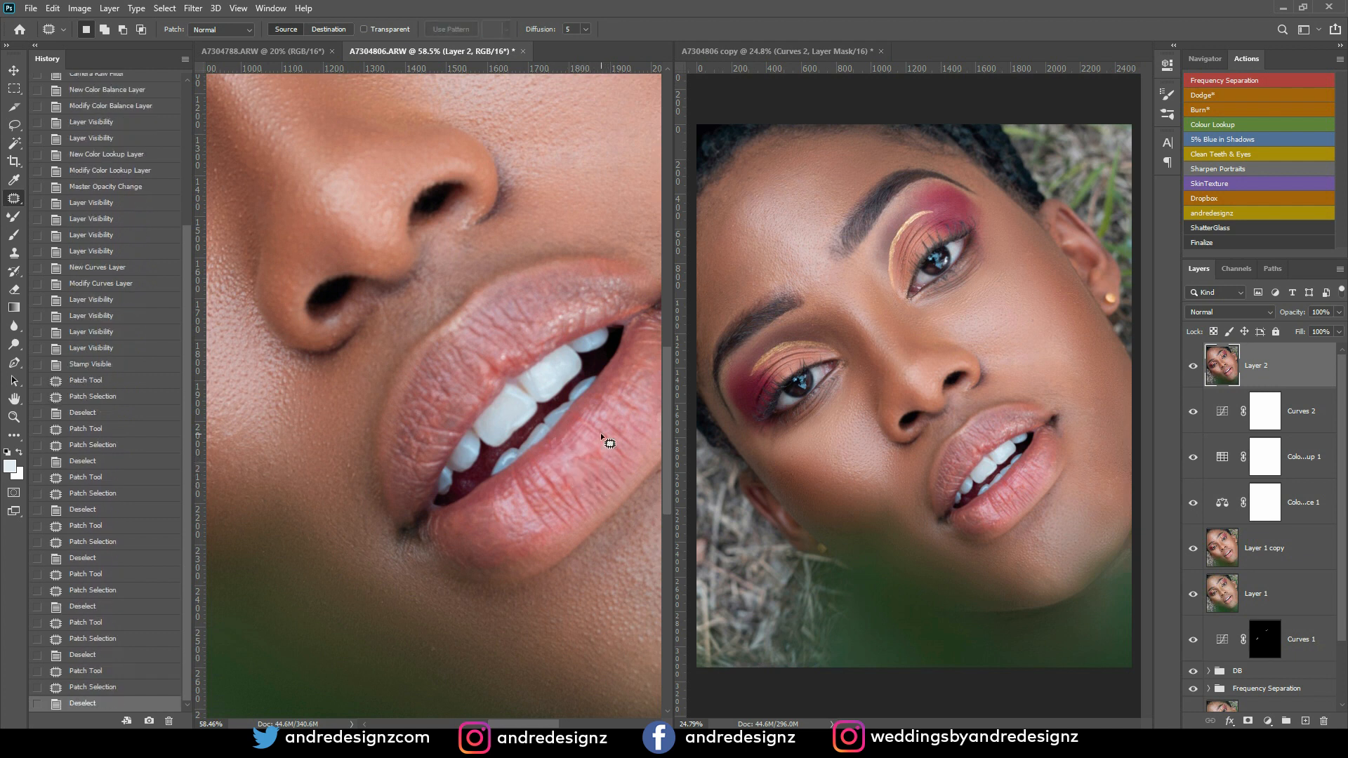
Step: Patch the uneven skin areas on the cheek and jaw beside the mouth, below the earring, deselecting after each patch
{"action": "scroll", "coordinate": [507, 341], "scroll_direction": "down", "scroll_amount": 6}
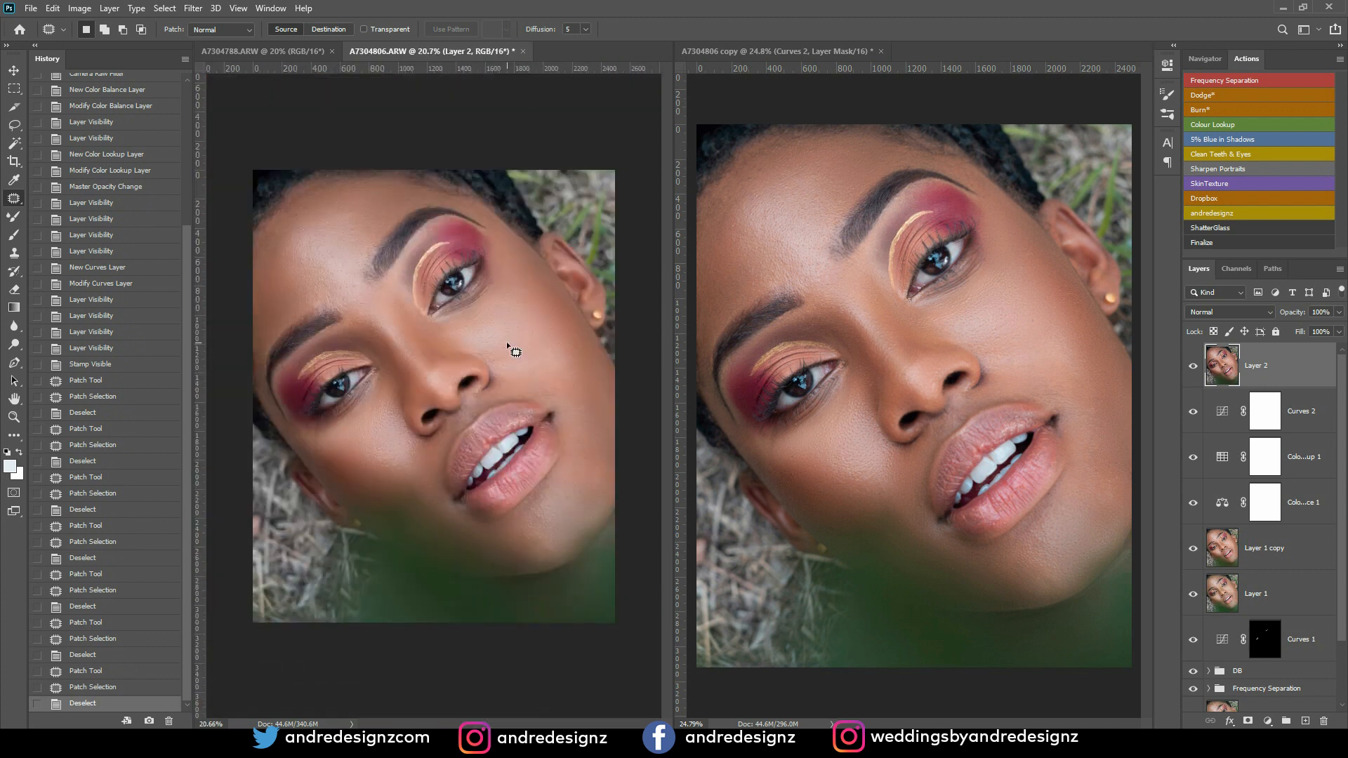
{"action": "scroll", "coordinate": [533, 351], "scroll_direction": "up", "scroll_amount": 2}
{"action": "scroll", "coordinate": [554, 370], "scroll_direction": "down", "scroll_amount": 1}
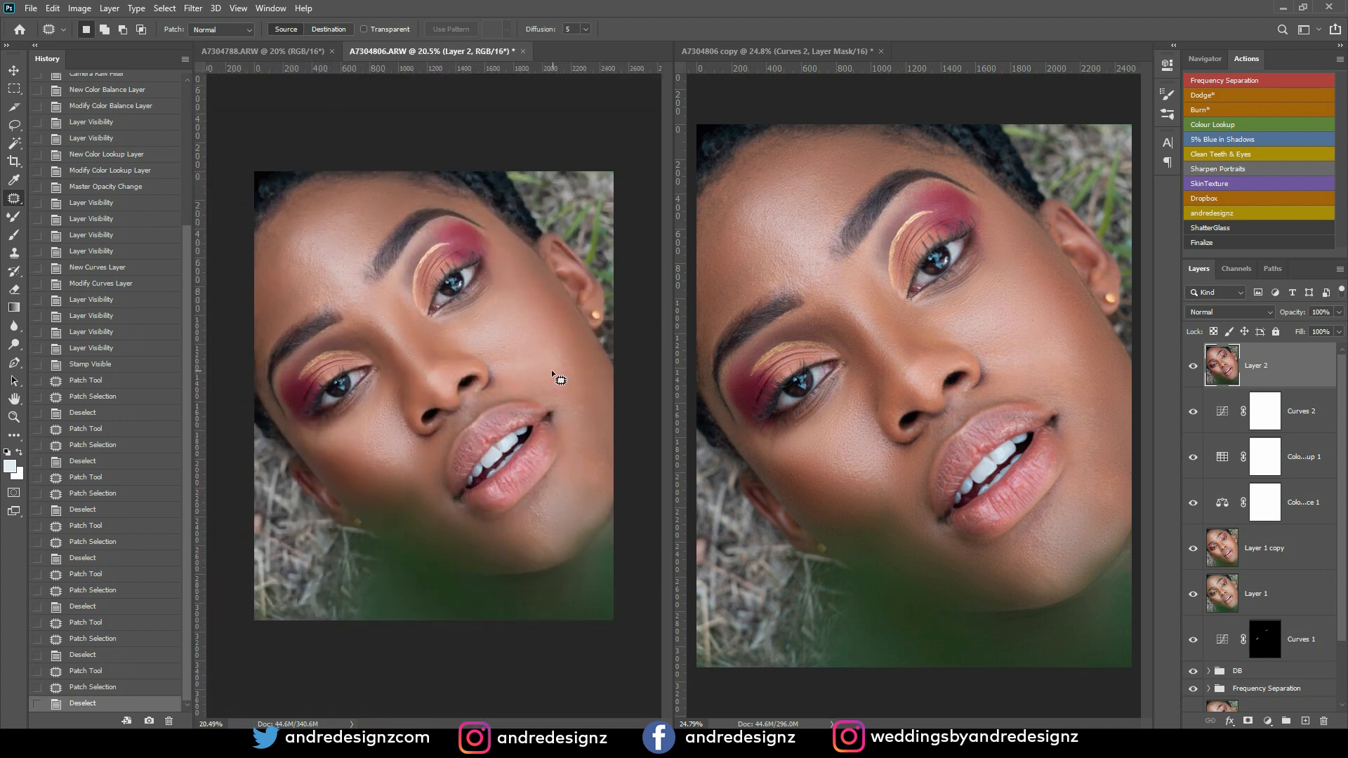
{"action": "left_click_drag", "start_coordinate": [590, 420], "coordinate": [588, 407]}
{"action": "left_click_drag", "start_coordinate": [582, 414], "coordinate": [595, 431]}
{"action": "key", "text": "ctrl+d"}
{"action": "left_click_drag", "start_coordinate": [571, 387], "coordinate": [585, 413]}
{"action": "key", "text": "ctrl+d"}
{"action": "mouse_move", "coordinate": [572, 364]}
{"action": "left_mouse_down"}
{"action": "mouse_move", "coordinate": [595, 422]}
{"action": "mouse_move", "coordinate": [593, 479]}
{"action": "mouse_move", "coordinate": [602, 456]}
{"action": "left_mouse_up"}
{"action": "key", "text": "ctrl+d"}
{"action": "key", "text": "ctrl+d"}
{"action": "mouse_move", "coordinate": [600, 461]}
{"action": "left_mouse_down"}
{"action": "mouse_move", "coordinate": [596, 432]}
{"action": "mouse_move", "coordinate": [593, 458]}
{"action": "left_mouse_up"}
{"action": "key", "text": "ctrl+d"}
{"action": "key", "text": "ctrl+d"}
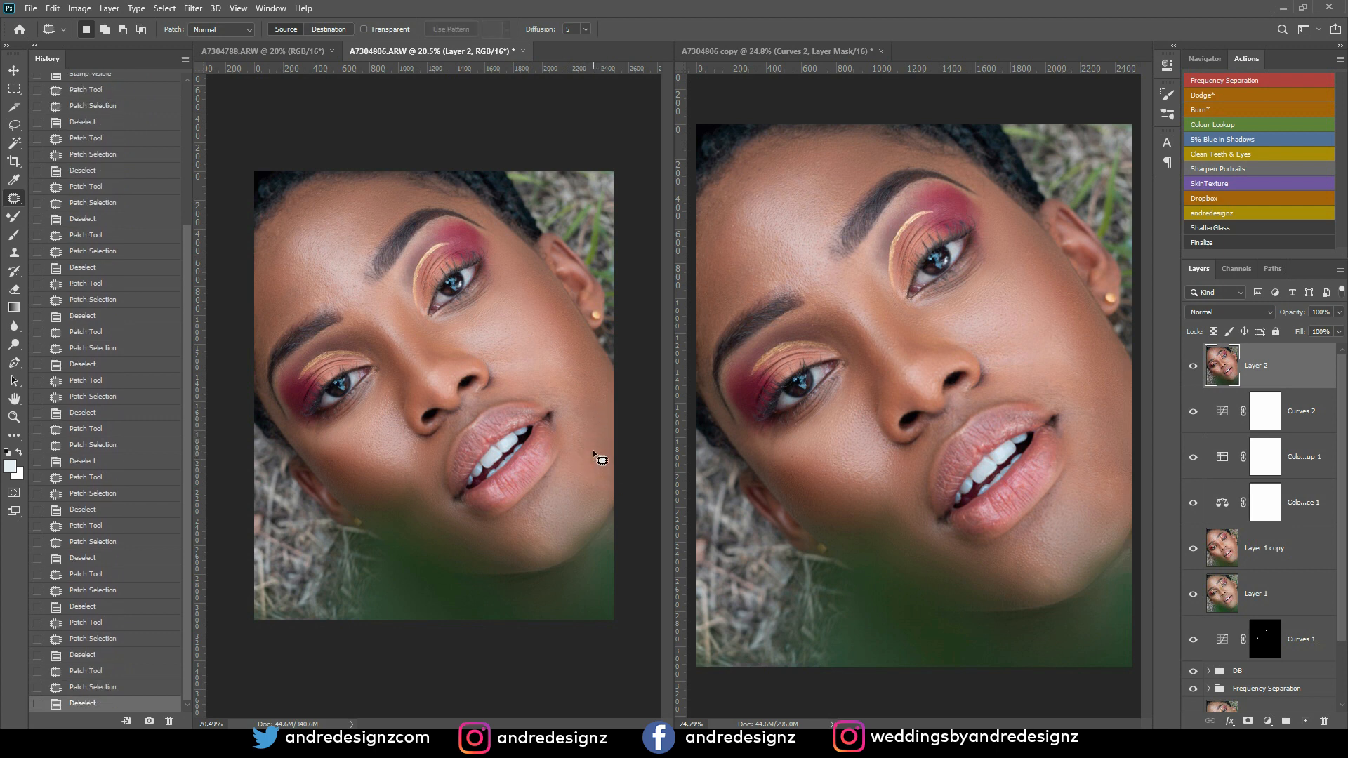